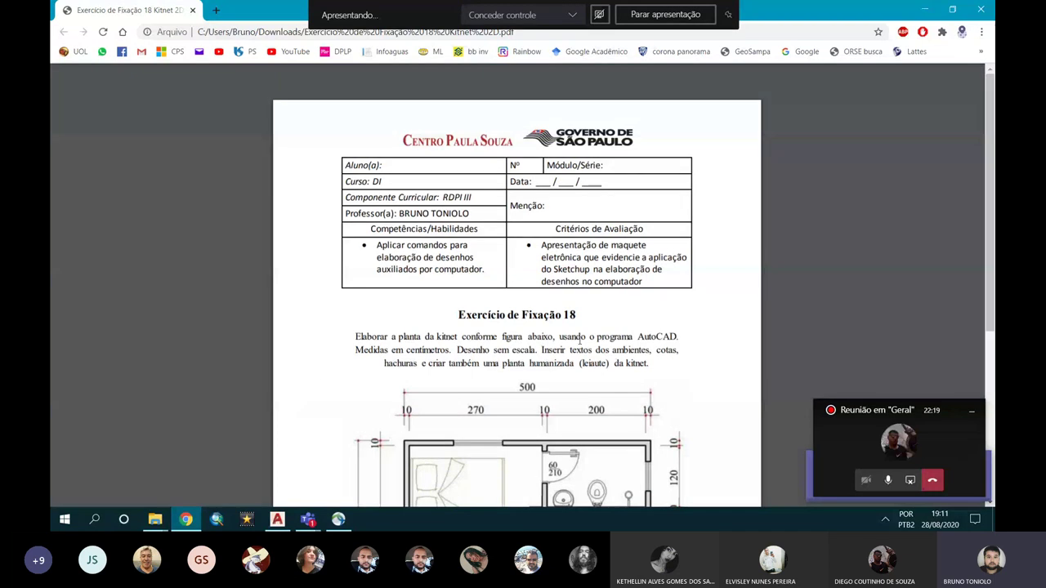
Scroll the exercise PDF to the kitnet floor plan and snap Chrome to the right half of the screen
{"action": "left_click", "coordinate": [974, 415]}
{"action": "scroll", "coordinate": [587, 321], "scroll_direction": "down", "scroll_amount": 3}
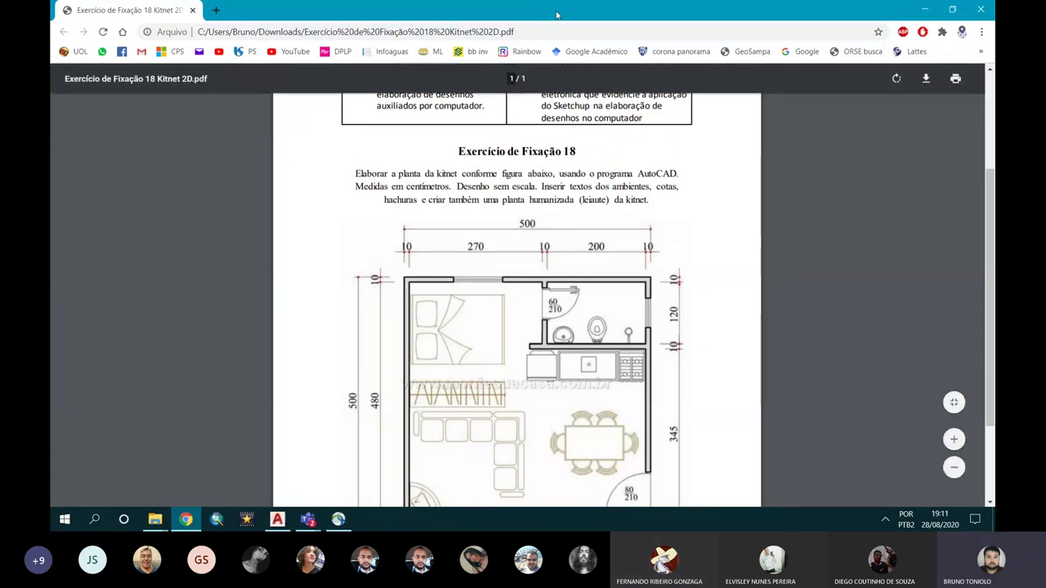
{"action": "mouse_move", "coordinate": [556, 15]}
{"action": "left_mouse_down"}
{"action": "mouse_move", "coordinate": [354, 76]}
{"action": "mouse_move", "coordinate": [464, 4]}
{"action": "left_mouse_up"}
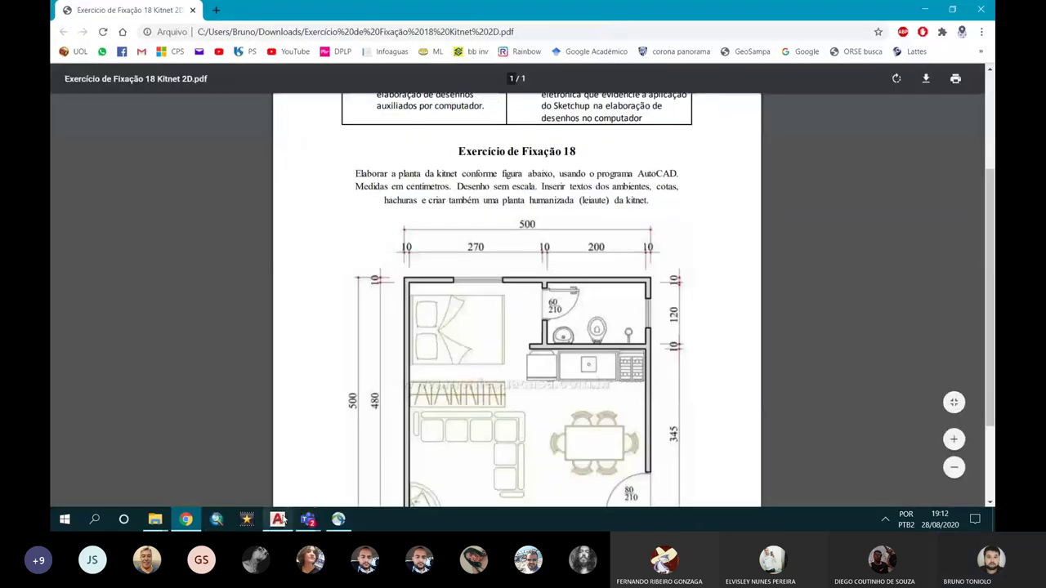
{"action": "left_click", "coordinate": [278, 519]}
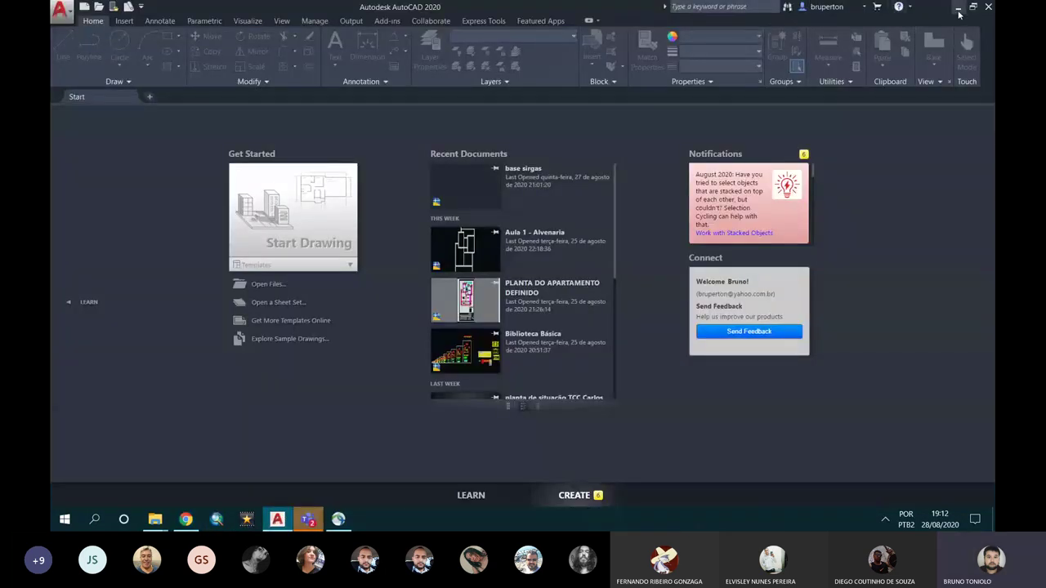
{"action": "left_click", "coordinate": [958, 10]}
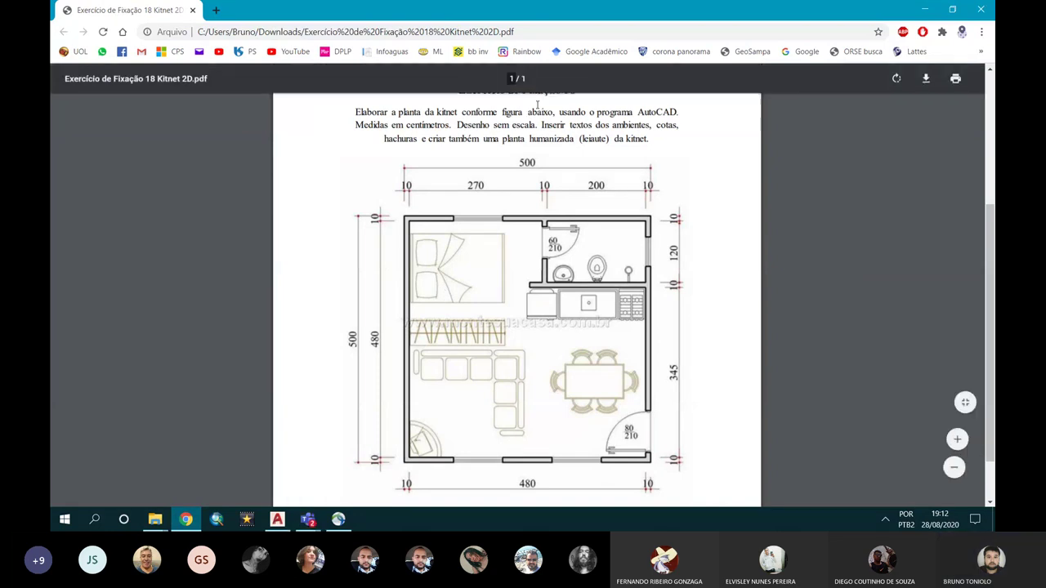
{"action": "mouse_move", "coordinate": [574, 11]}
{"action": "left_mouse_down"}
{"action": "mouse_move", "coordinate": [989, 204]}
{"action": "mouse_move", "coordinate": [1045, 205]}
{"action": "left_mouse_up"}
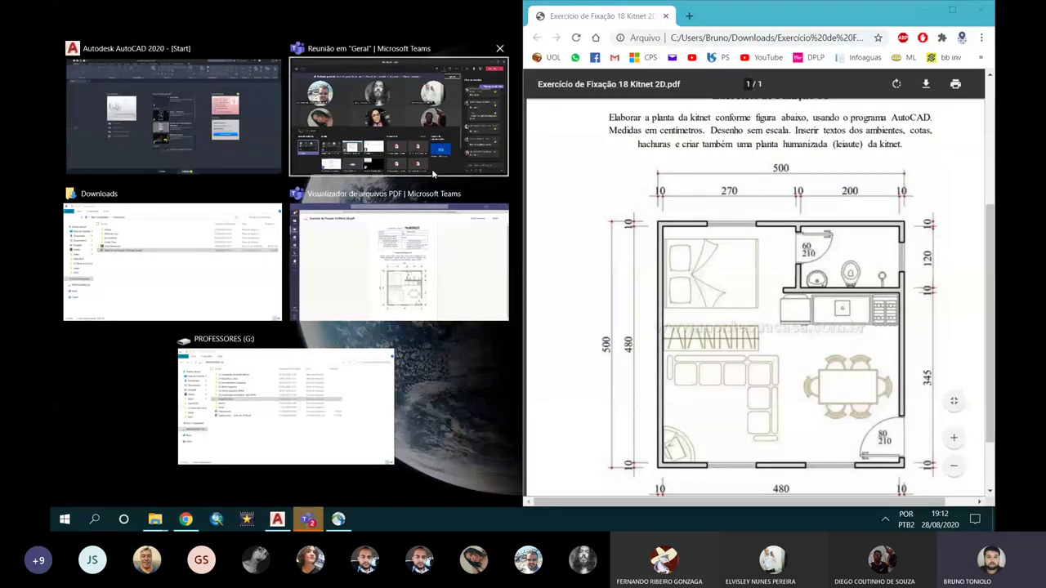
Bring back the Teams call window and maximize AutoCAD 2020 in front of the PDF
{"action": "key", "text": "Escape"}
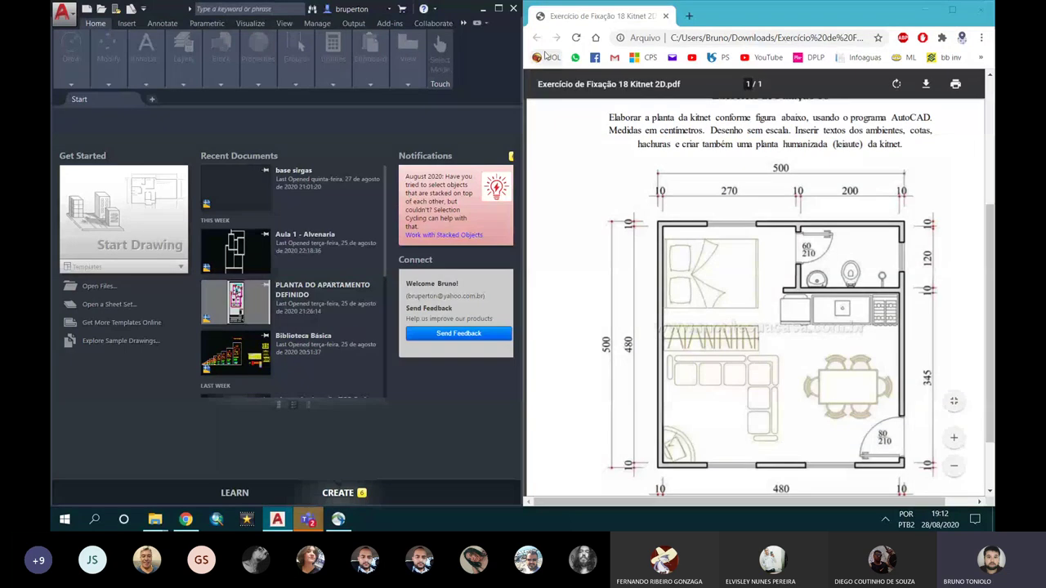
{"action": "mouse_move", "coordinate": [308, 519]}
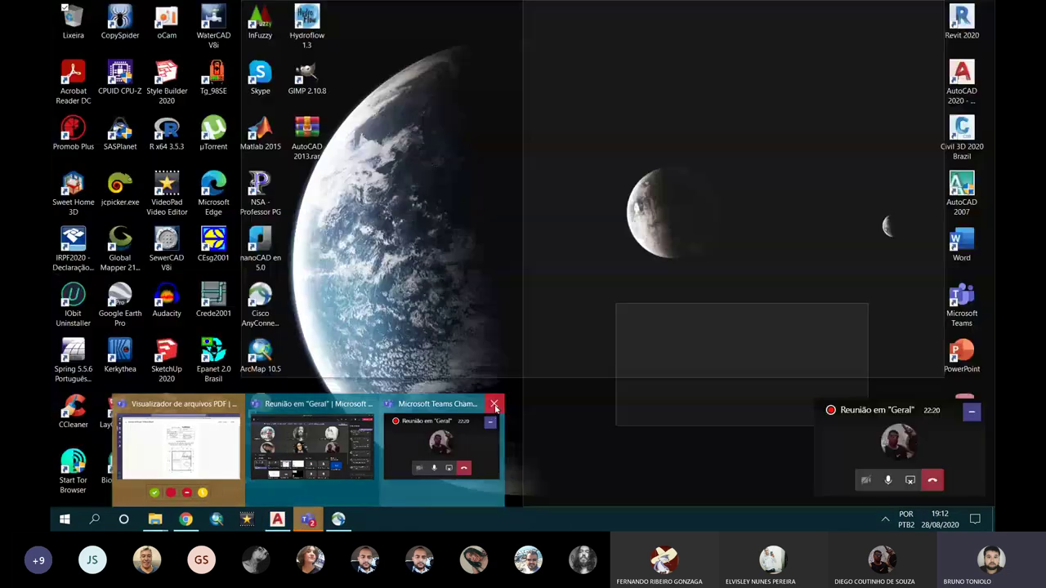
{"action": "left_click", "coordinate": [490, 418]}
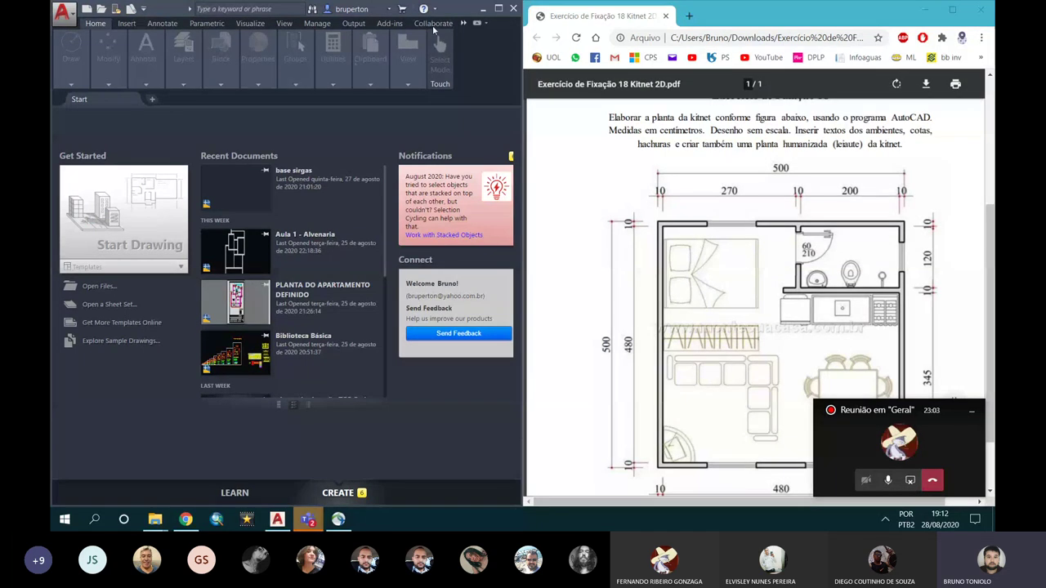
{"action": "left_click", "coordinate": [498, 9]}
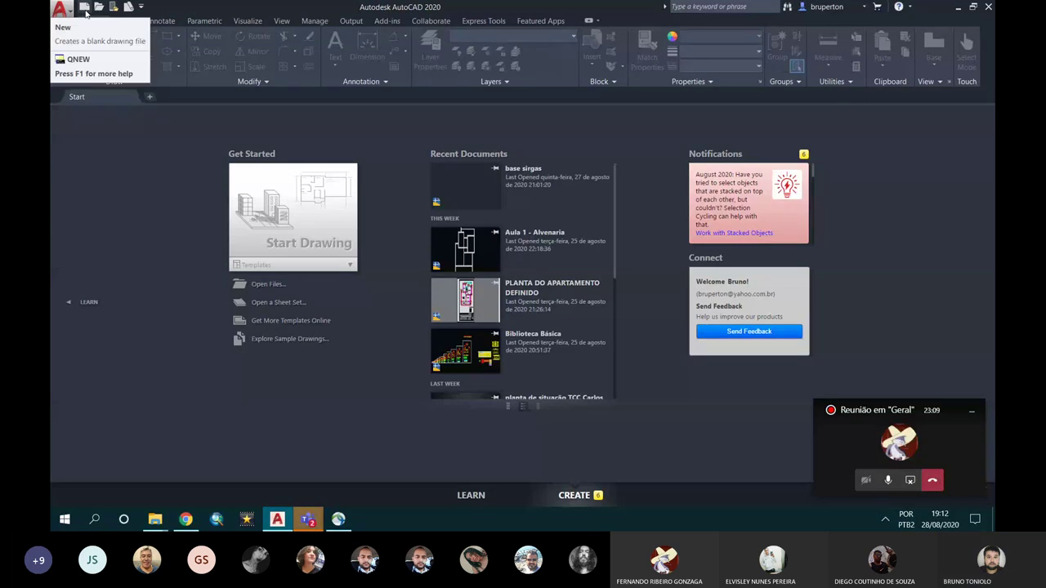
Create Drawing2.dwg from the acad.dwt template
{"action": "left_click", "coordinate": [83, 8]}
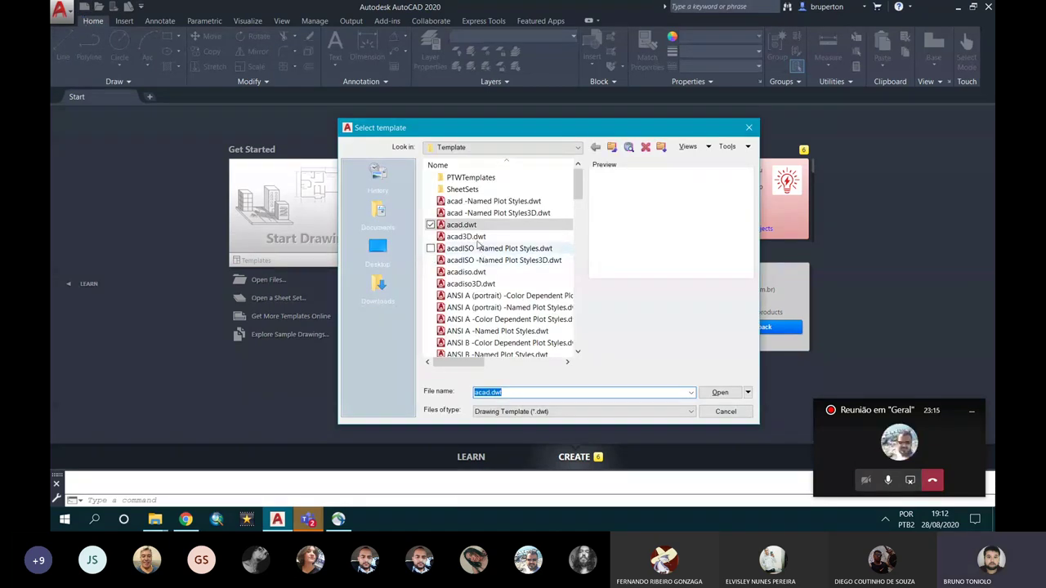
{"action": "left_click", "coordinate": [470, 236]}
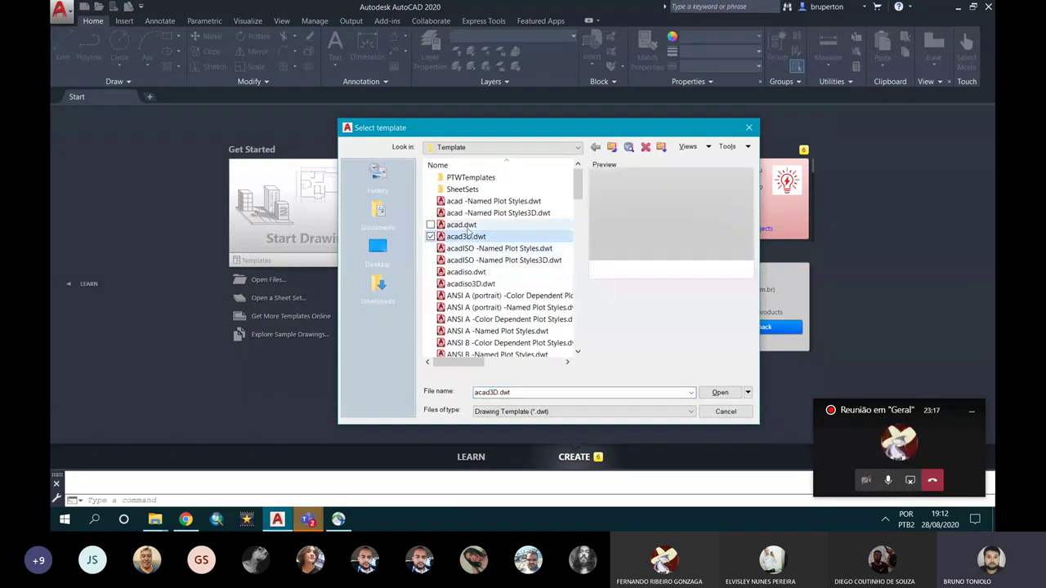
{"action": "left_click", "coordinate": [466, 226]}
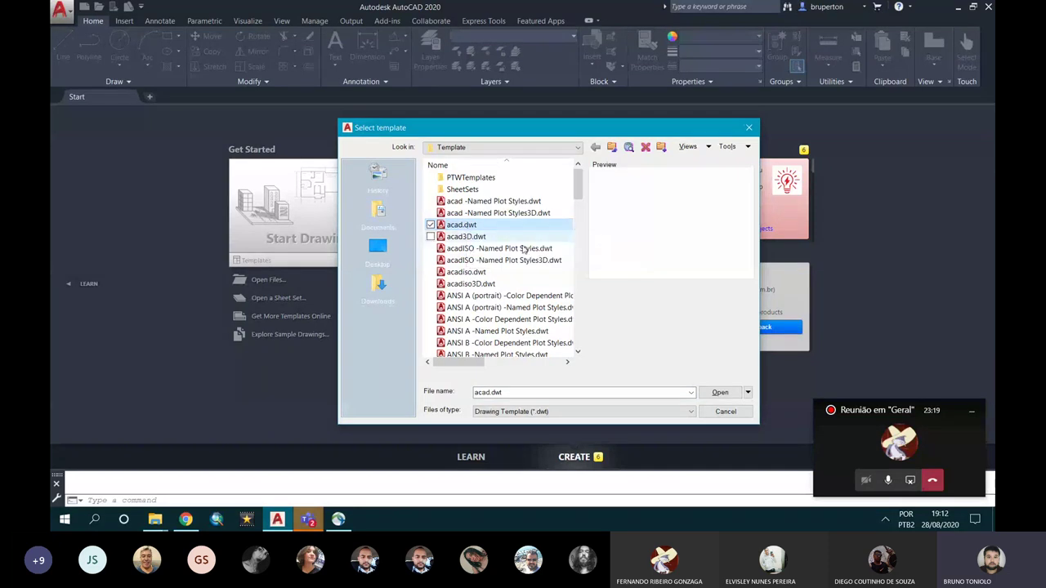
{"action": "left_click", "coordinate": [709, 393]}
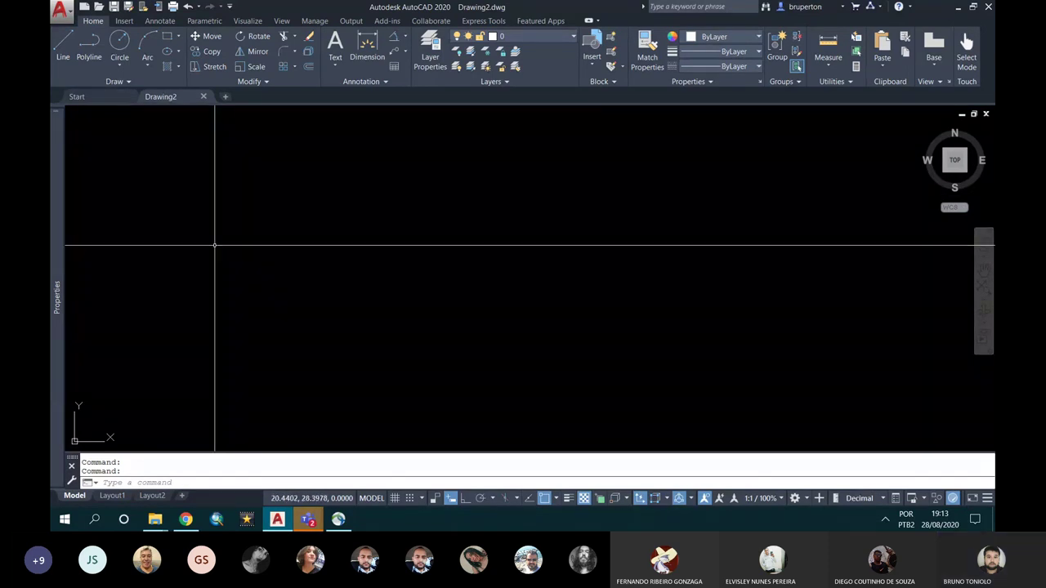
Save as 'Aula 2 - Levantando as Paredes.dwg' in Downloads, using AutoCAD 2010/LT2010 Drawing format
{"action": "type", "text": "S"}
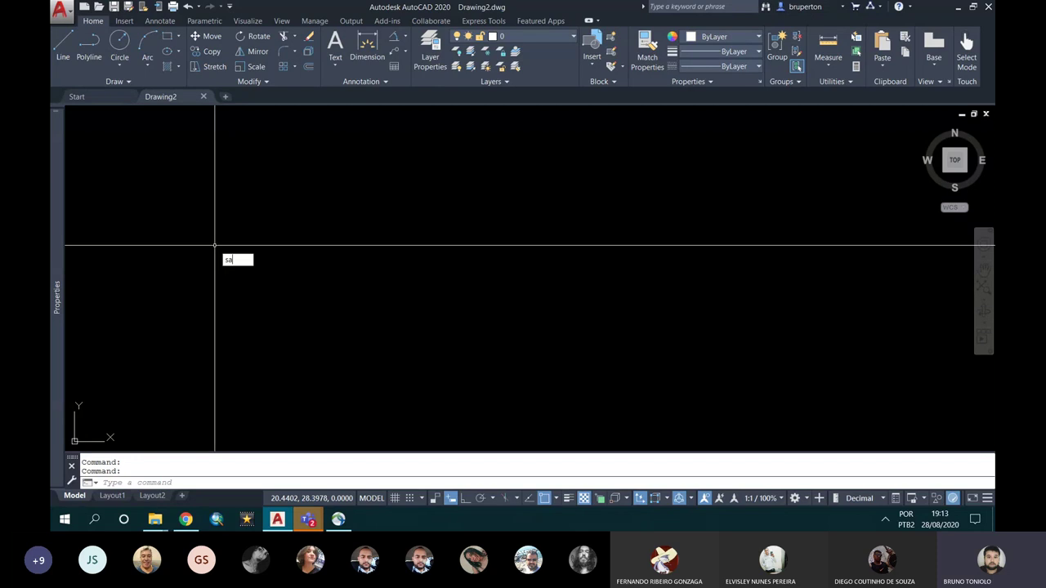
{"action": "type", "text": "AVE"}
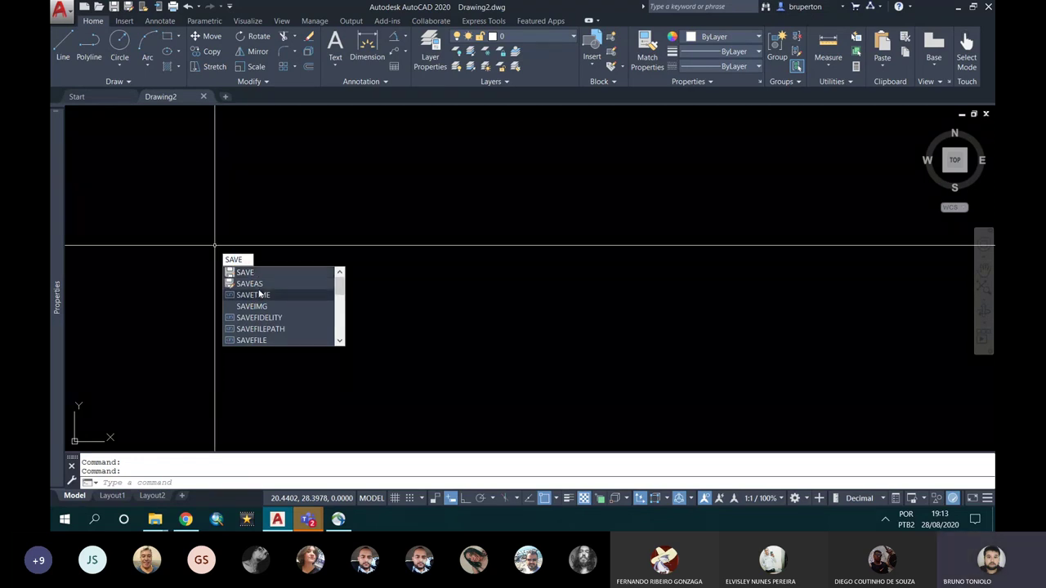
{"action": "left_click", "coordinate": [254, 283]}
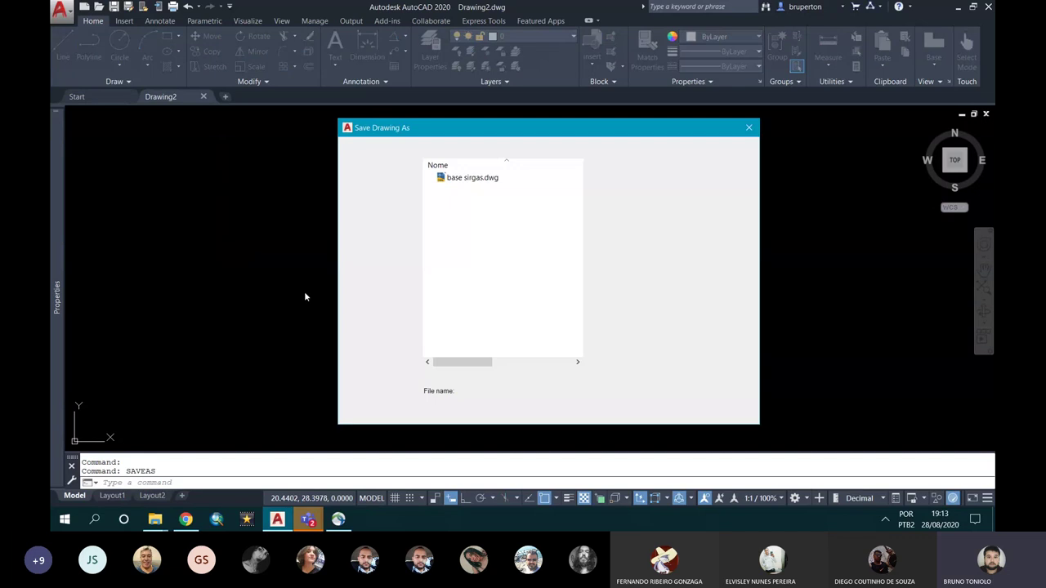
{"action": "left_click", "coordinate": [461, 150]}
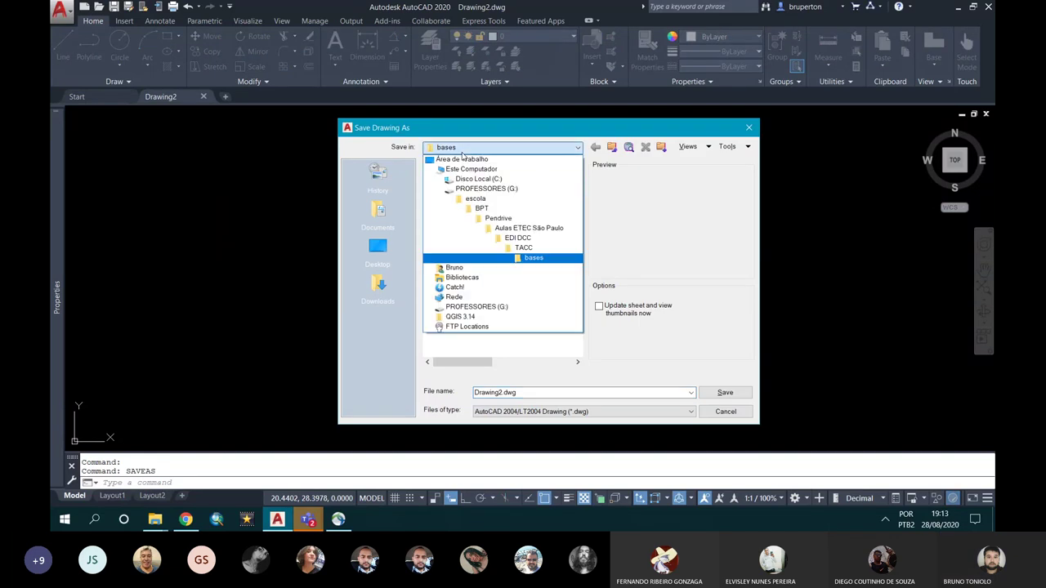
{"action": "left_click", "coordinate": [382, 281]}
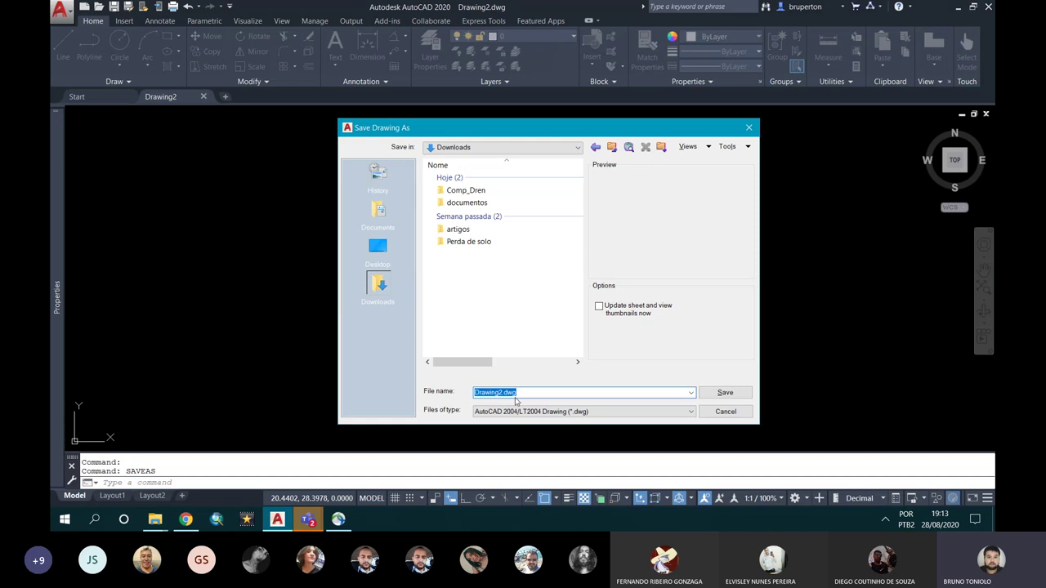
{"action": "type", "text": "Aula 2 - Levan"}
{"action": "type", "text": "ando a"}
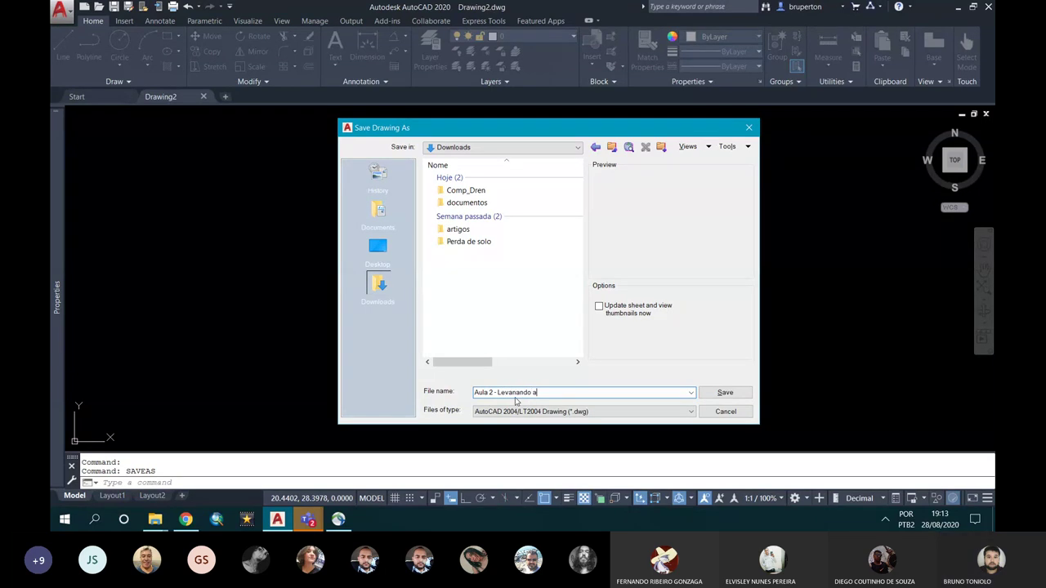
{"action": "type", "text": "s Paredes"}
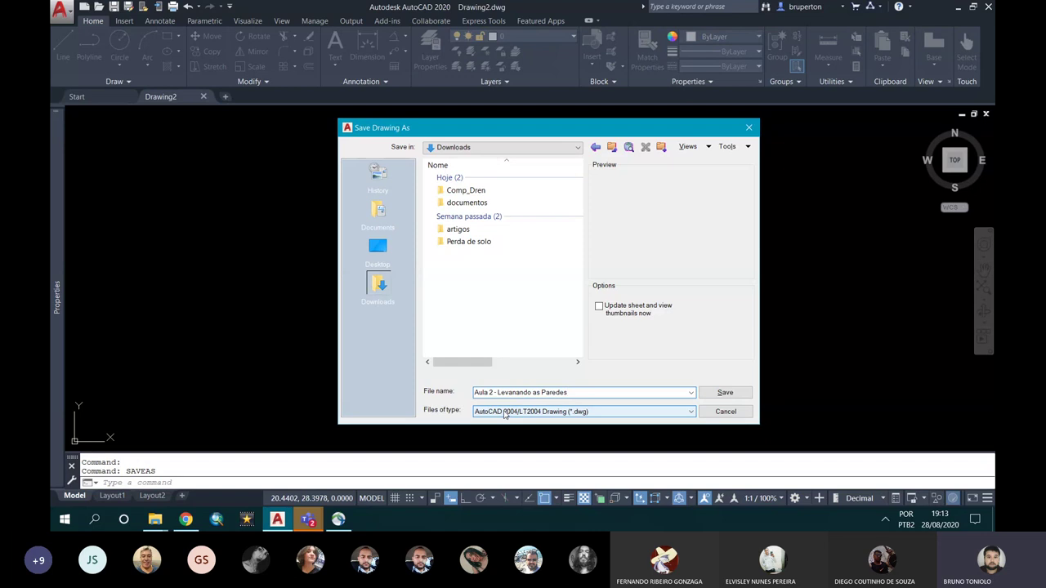
{"action": "left_click", "coordinate": [505, 413]}
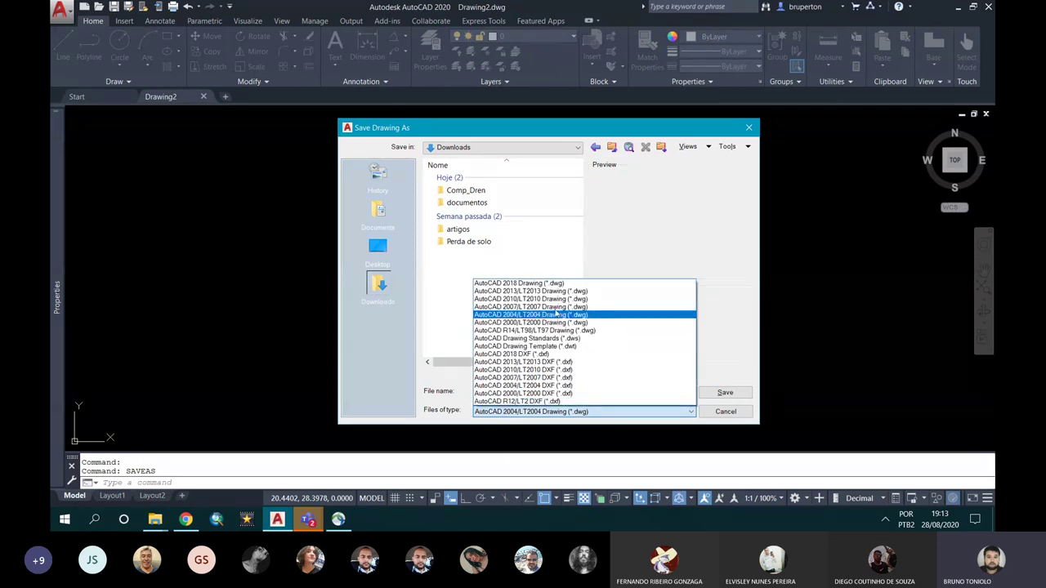
{"action": "left_click", "coordinate": [544, 300]}
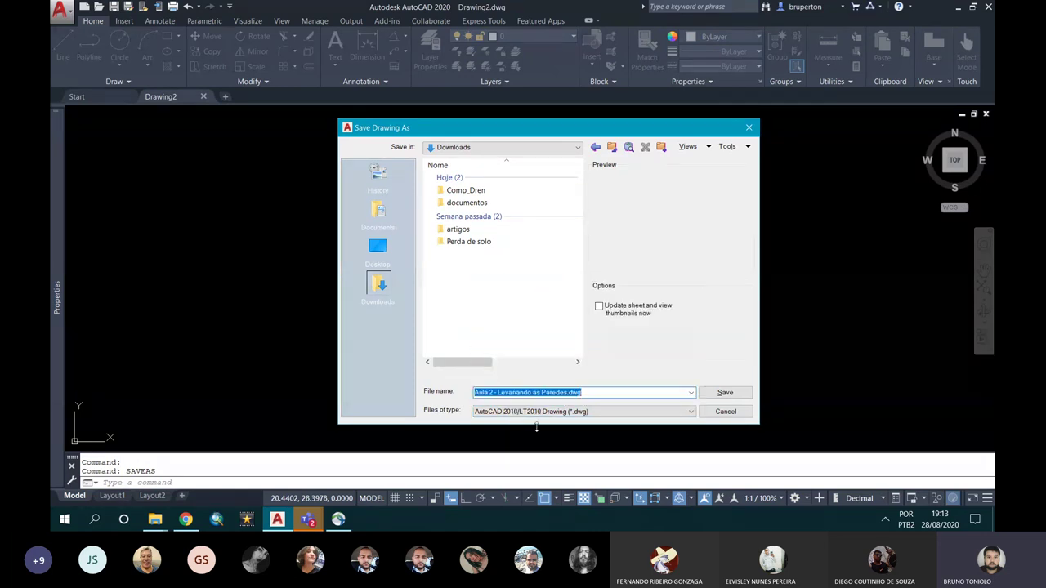
{"action": "left_click", "coordinate": [714, 396]}
{"action": "left_click", "coordinate": [714, 395]}
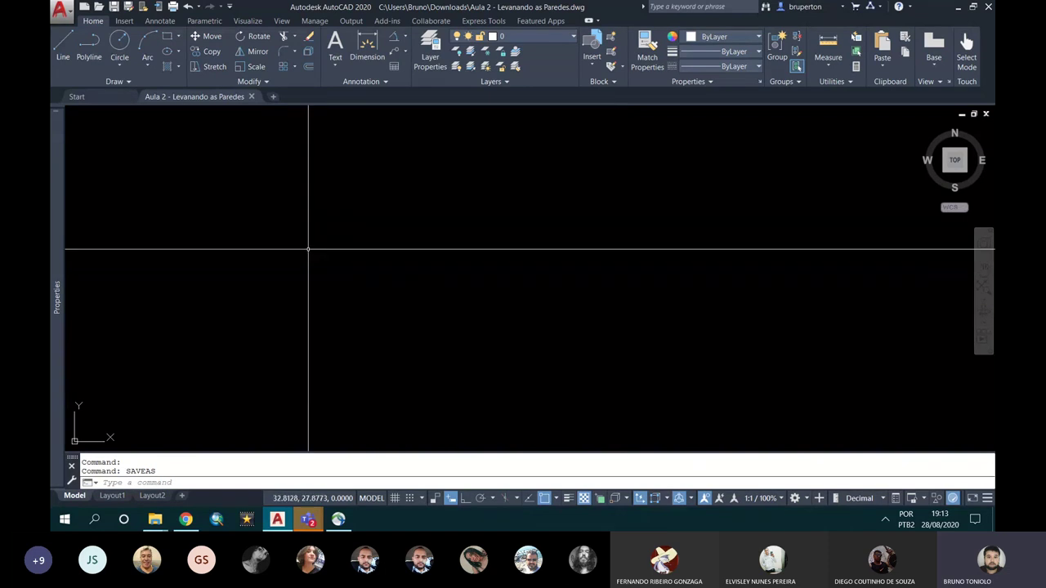
{"action": "left_click", "coordinate": [185, 519]}
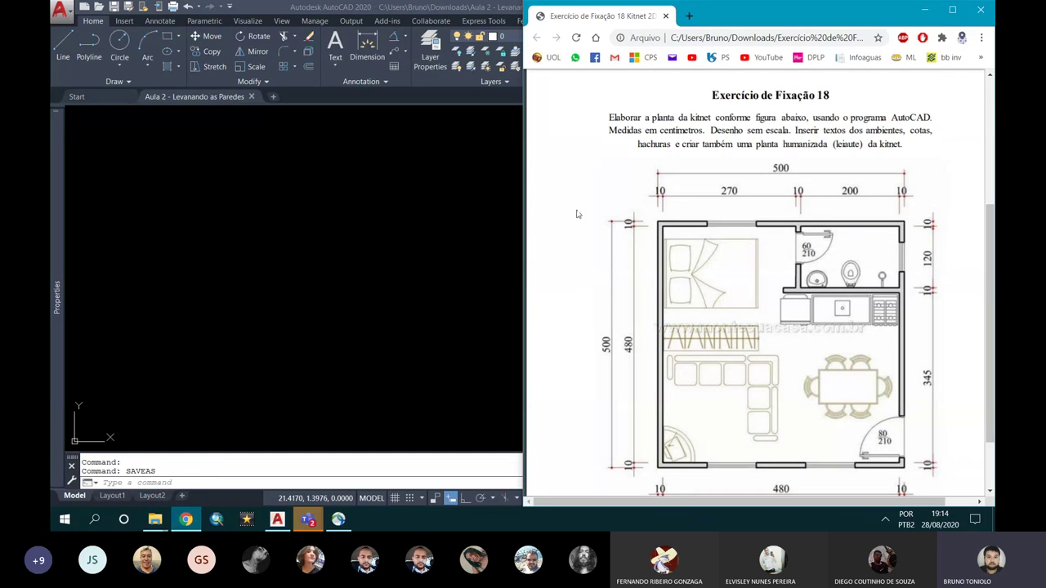
{"action": "scroll", "coordinate": [752, 175], "scroll_direction": "down", "scroll_amount": 1}
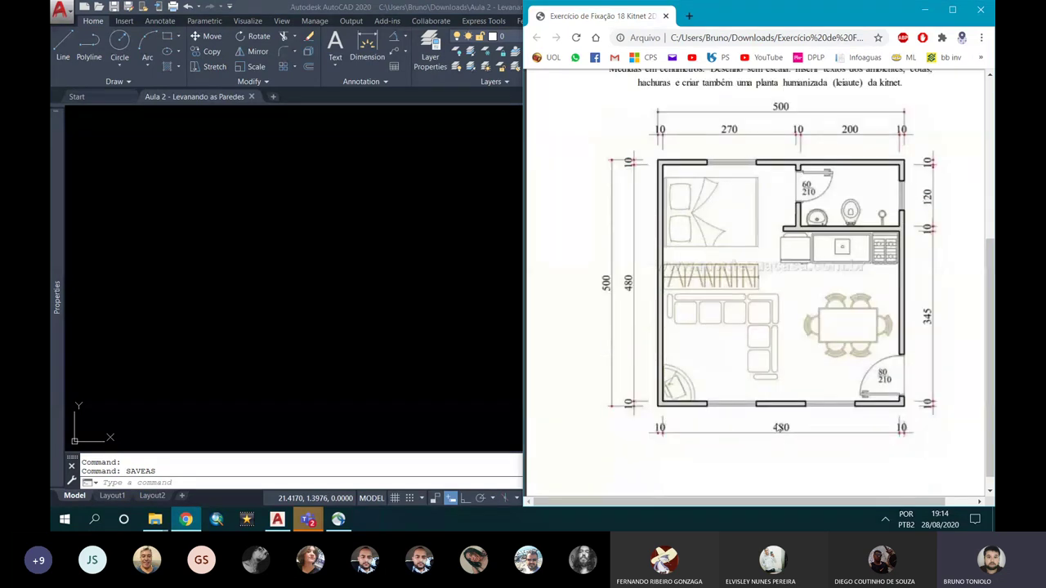
{"action": "scroll", "coordinate": [762, 349], "scroll_direction": "up", "scroll_amount": 1}
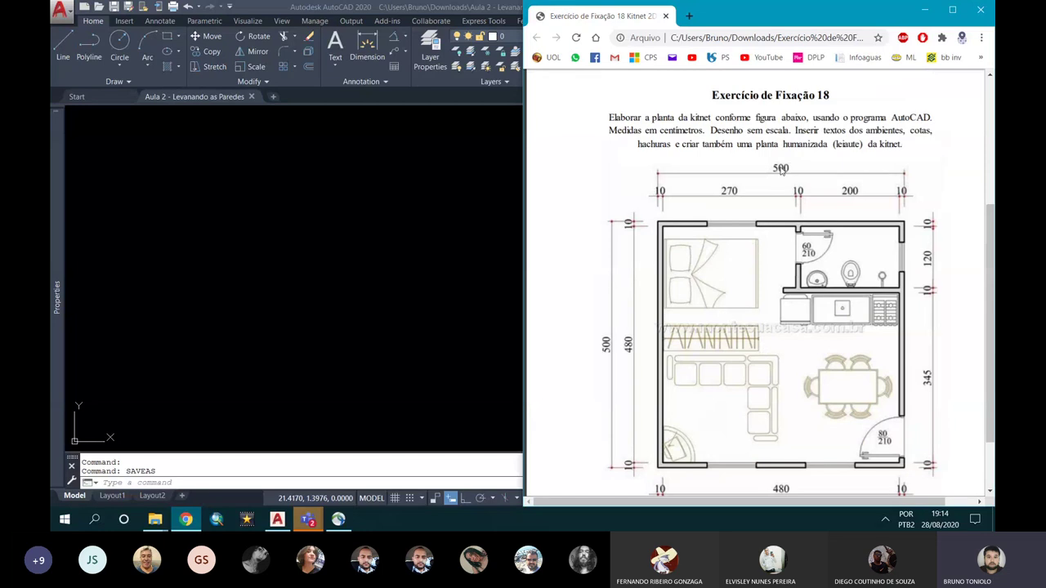
{"action": "scroll", "coordinate": [772, 343], "scroll_direction": "down", "scroll_amount": 1}
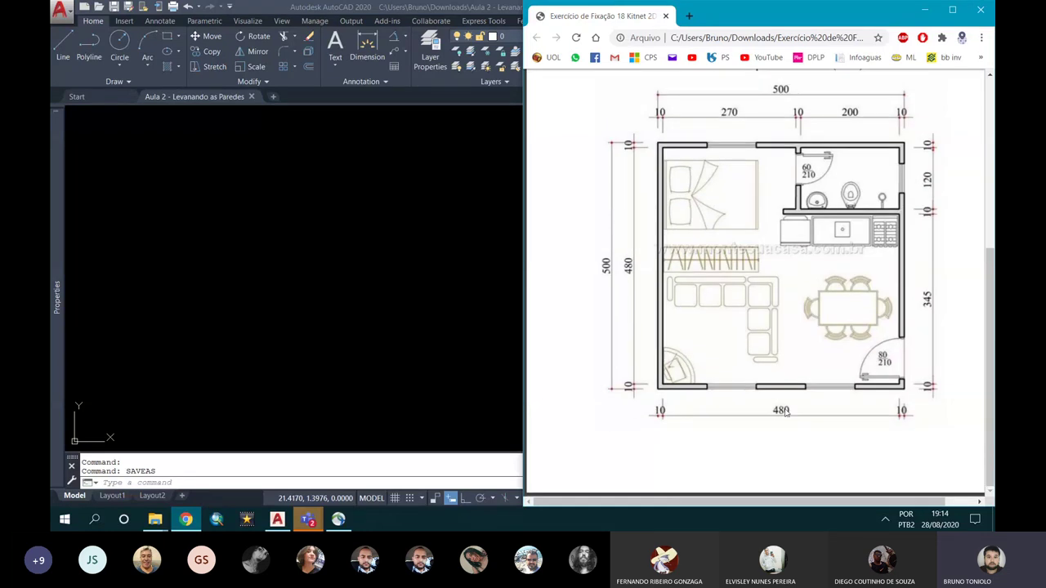
{"action": "scroll", "coordinate": [746, 245], "scroll_direction": "up", "scroll_amount": 1}
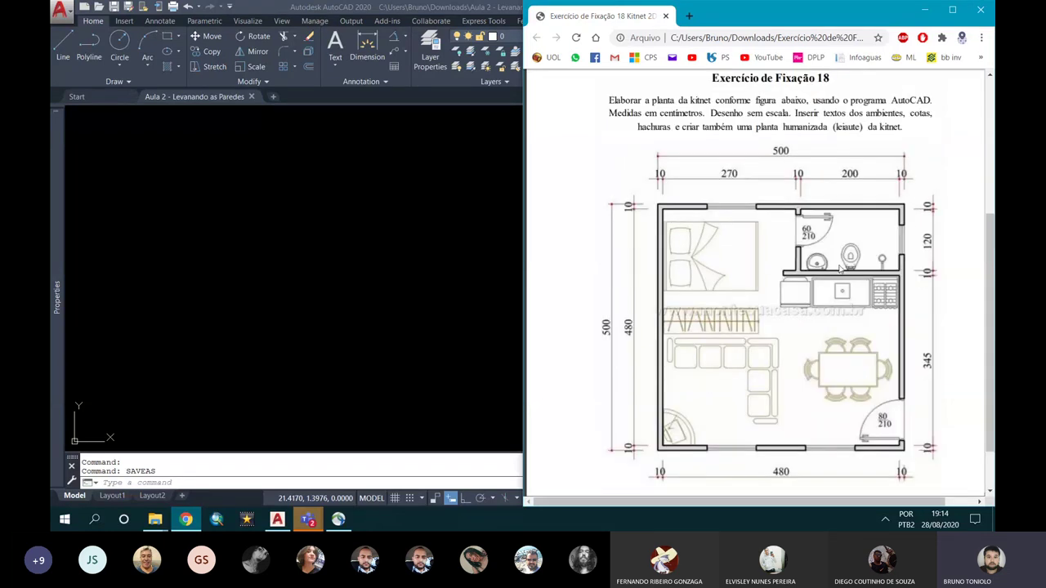
{"action": "scroll", "coordinate": [786, 228], "scroll_direction": "up", "scroll_amount": 1}
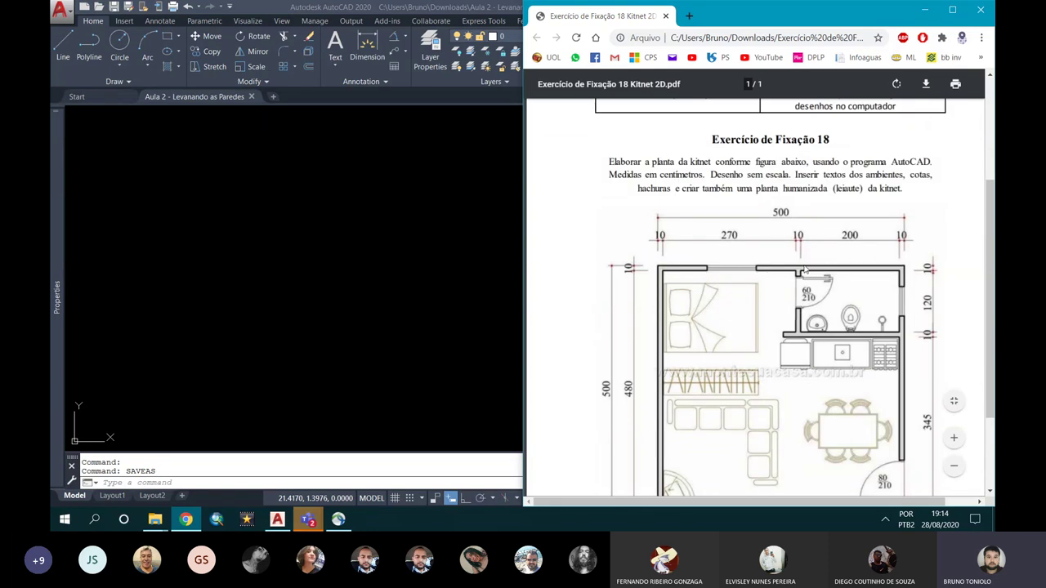
{"action": "double_click", "coordinate": [326, 6]}
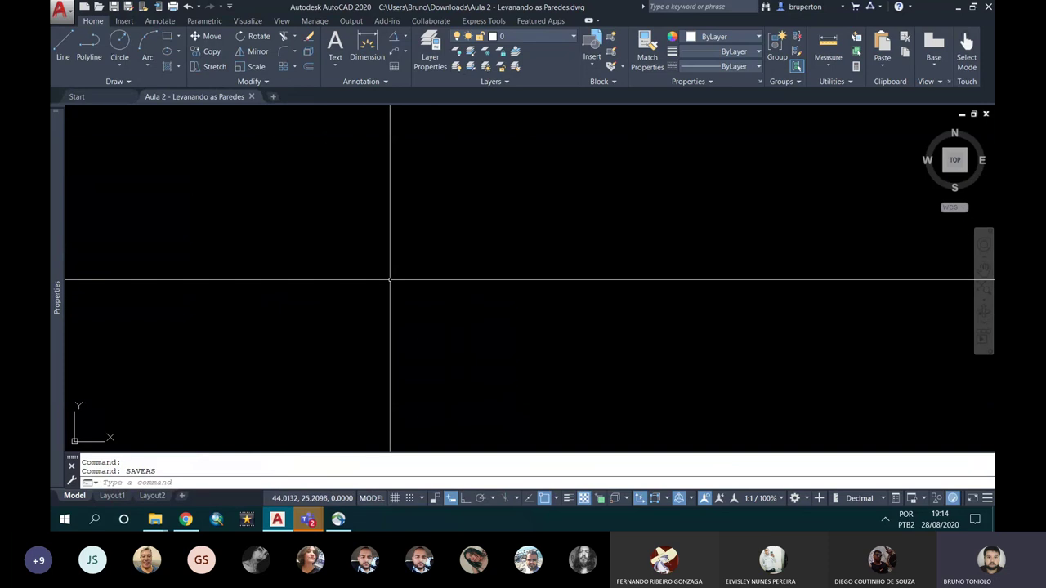
In the UNITS dialog, set insertion scale to Meters and length precision to 0.00
{"action": "type", "text": "u"}
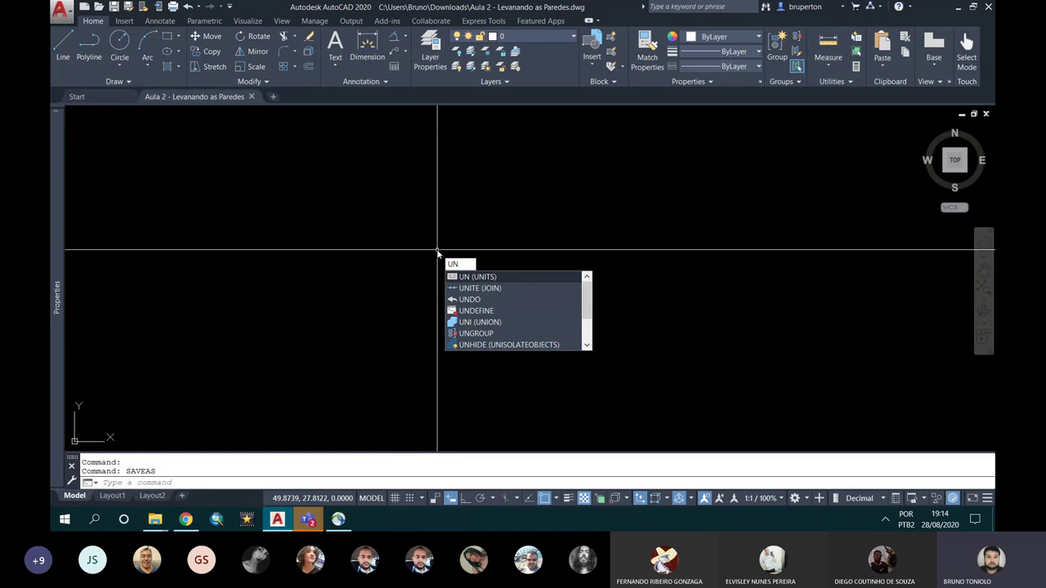
{"action": "left_click", "coordinate": [475, 279]}
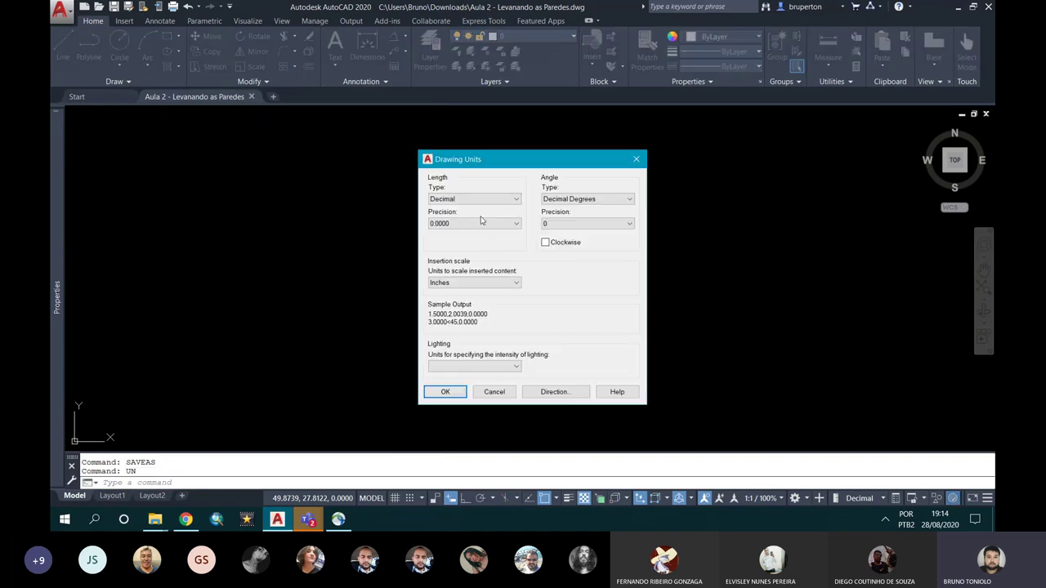
{"action": "mouse_move", "coordinate": [466, 282]}
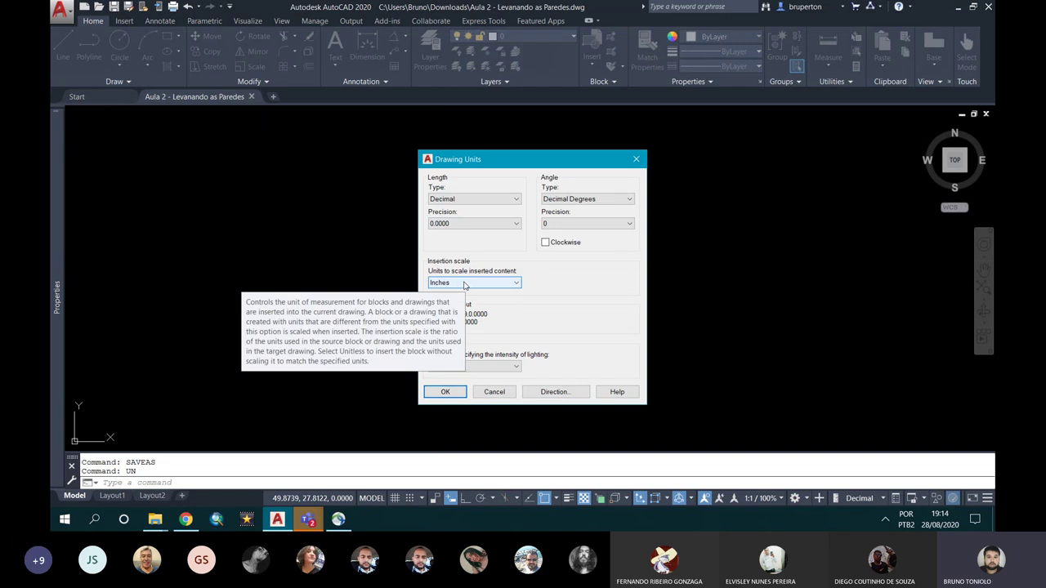
{"action": "left_click", "coordinate": [464, 283]}
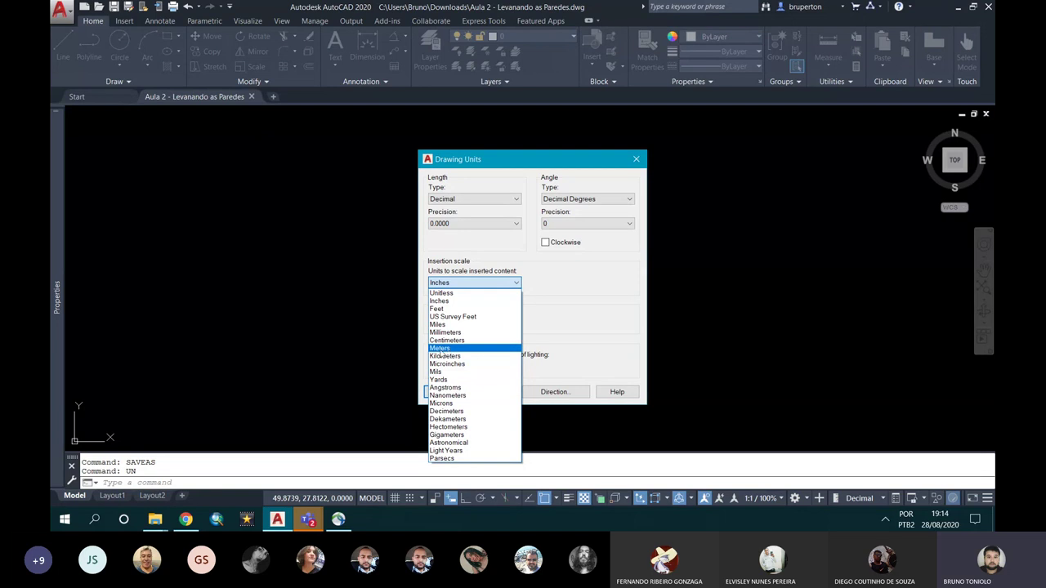
{"action": "left_click", "coordinate": [439, 349]}
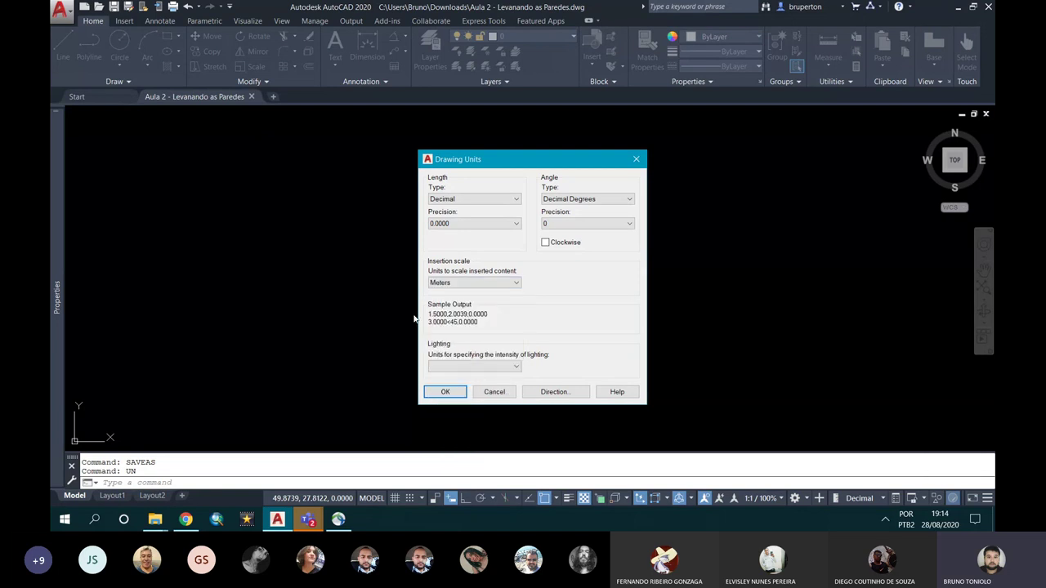
{"action": "left_click", "coordinate": [458, 224]}
{"action": "left_click", "coordinate": [452, 250]}
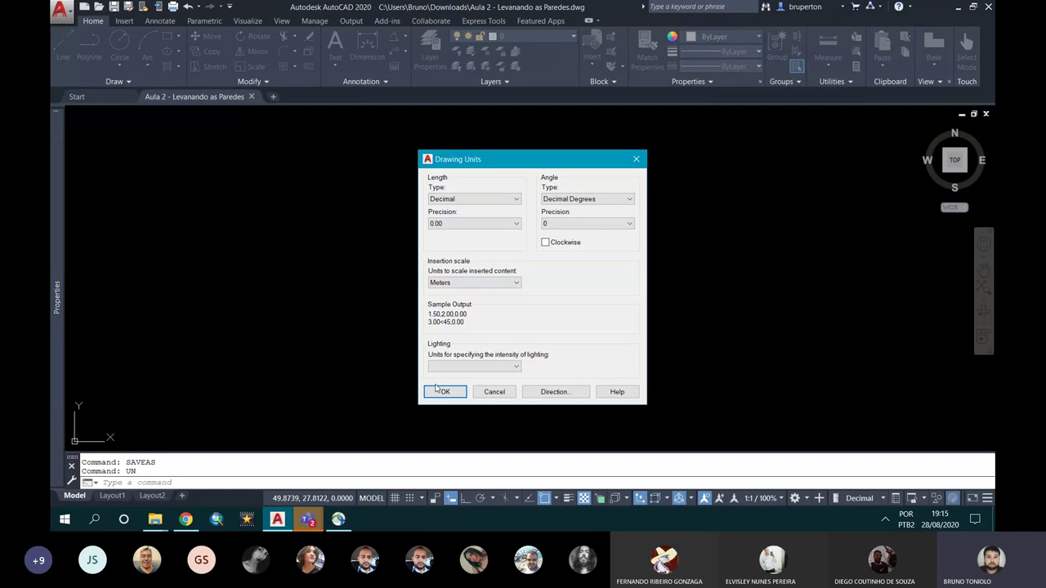
{"action": "left_click", "coordinate": [441, 392]}
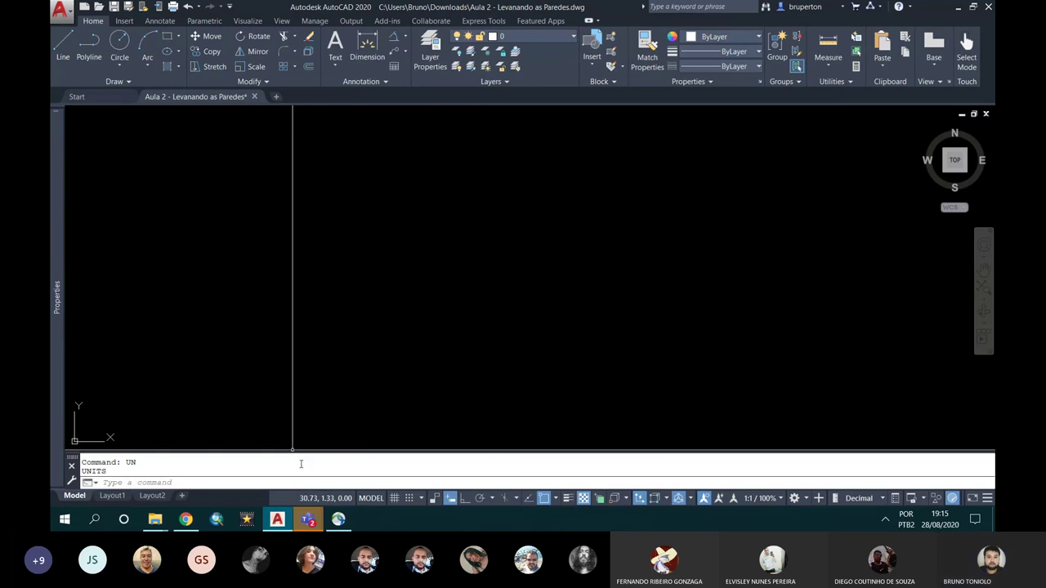
{"action": "mouse_move", "coordinate": [308, 519]}
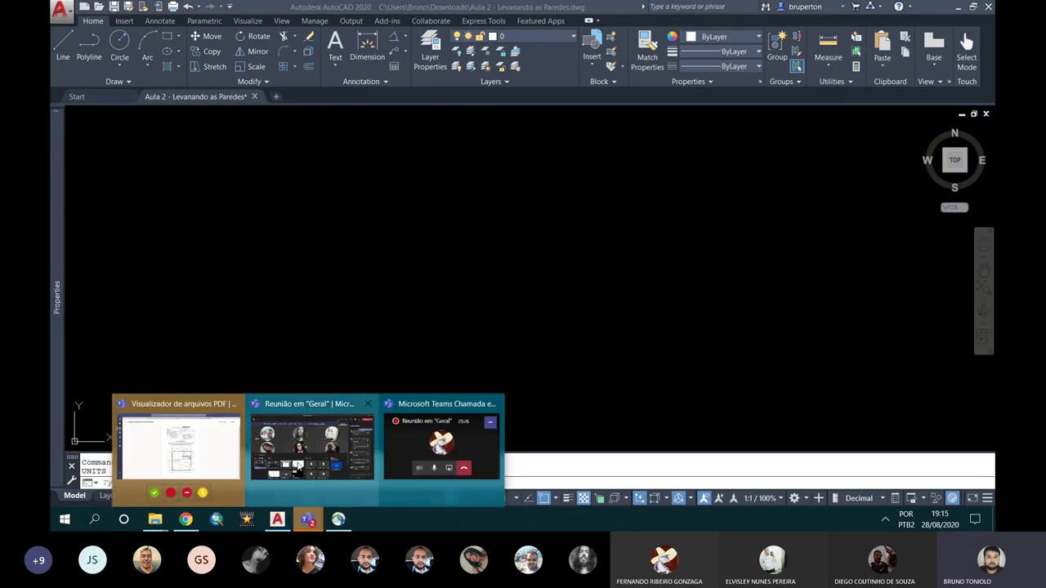
Look through the Teams meeting's participant list, then minimize the meeting back to AutoCAD
{"action": "left_click", "coordinate": [298, 465]}
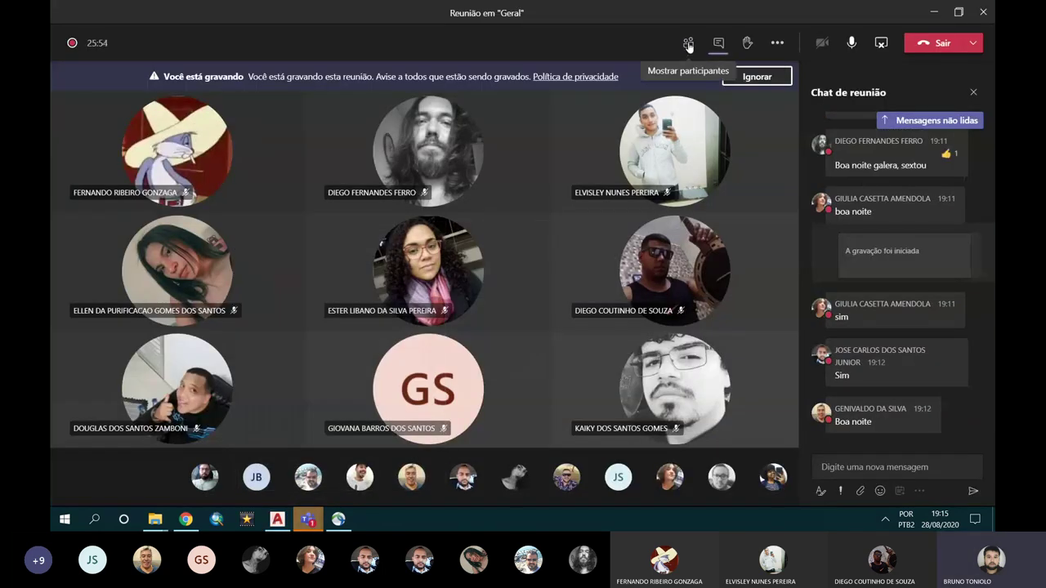
{"action": "left_click", "coordinate": [688, 45]}
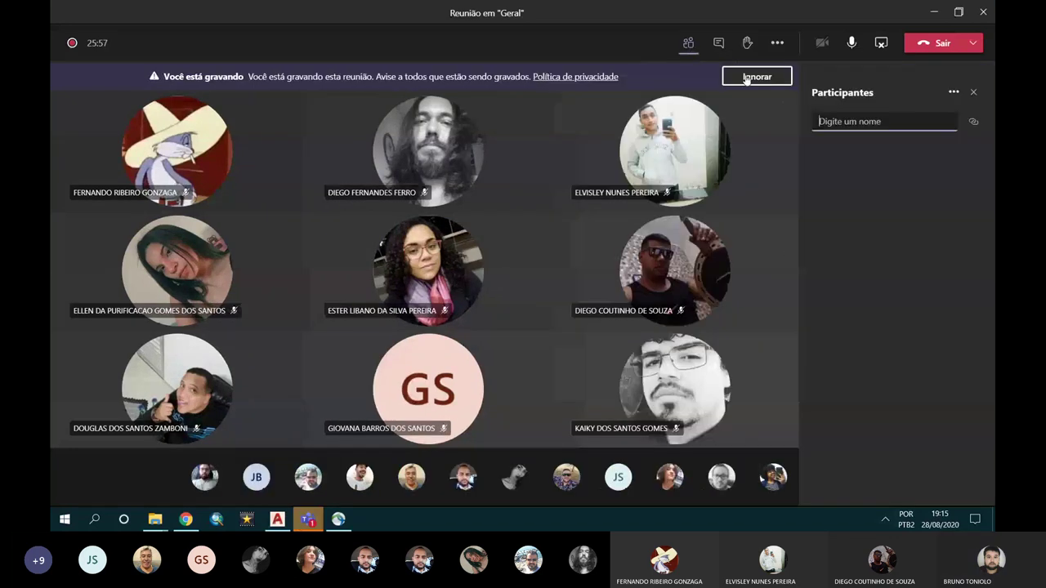
{"action": "scroll", "coordinate": [870, 196], "scroll_direction": "down", "scroll_amount": 2}
{"action": "scroll", "coordinate": [883, 246], "scroll_direction": "down", "scroll_amount": 5}
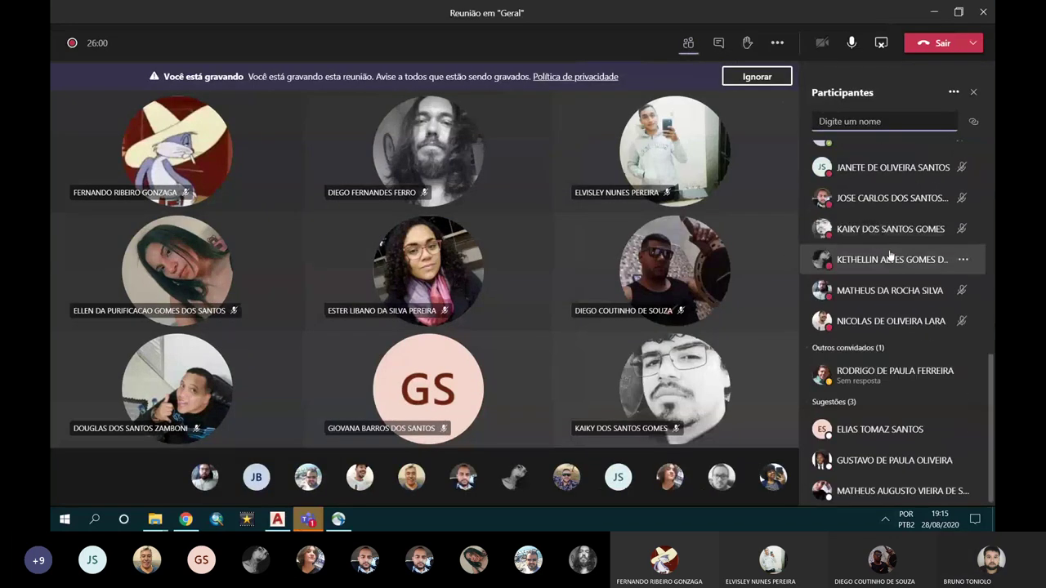
{"action": "scroll", "coordinate": [896, 292], "scroll_direction": "up", "scroll_amount": 1}
{"action": "scroll", "coordinate": [898, 278], "scroll_direction": "up", "scroll_amount": 2}
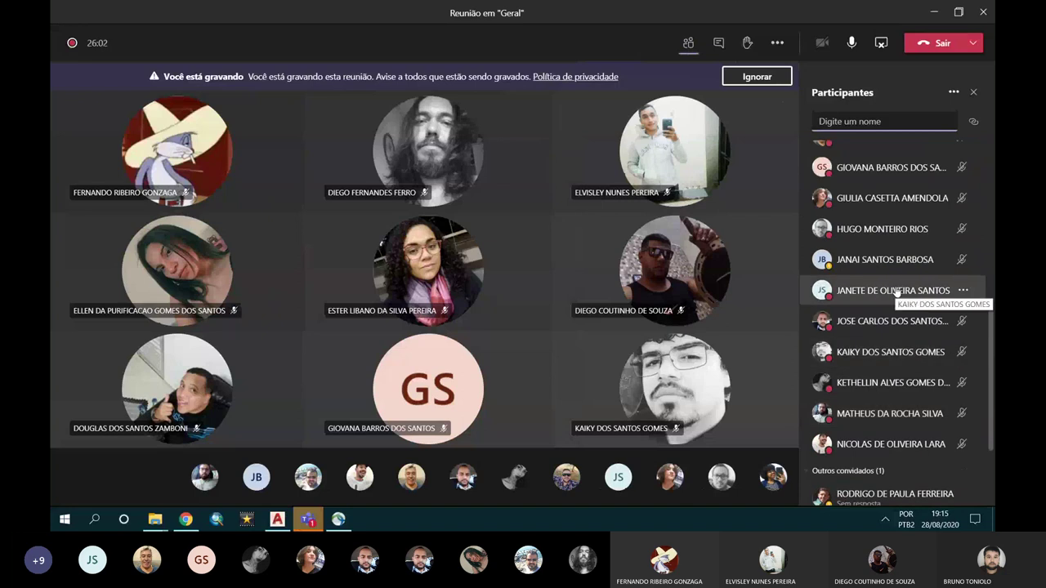
{"action": "scroll", "coordinate": [903, 261], "scroll_direction": "up", "scroll_amount": 2}
{"action": "scroll", "coordinate": [913, 234], "scroll_direction": "up", "scroll_amount": 3}
{"action": "scroll", "coordinate": [911, 234], "scroll_direction": "down", "scroll_amount": 4}
{"action": "scroll", "coordinate": [911, 234], "scroll_direction": "down", "scroll_amount": 3}
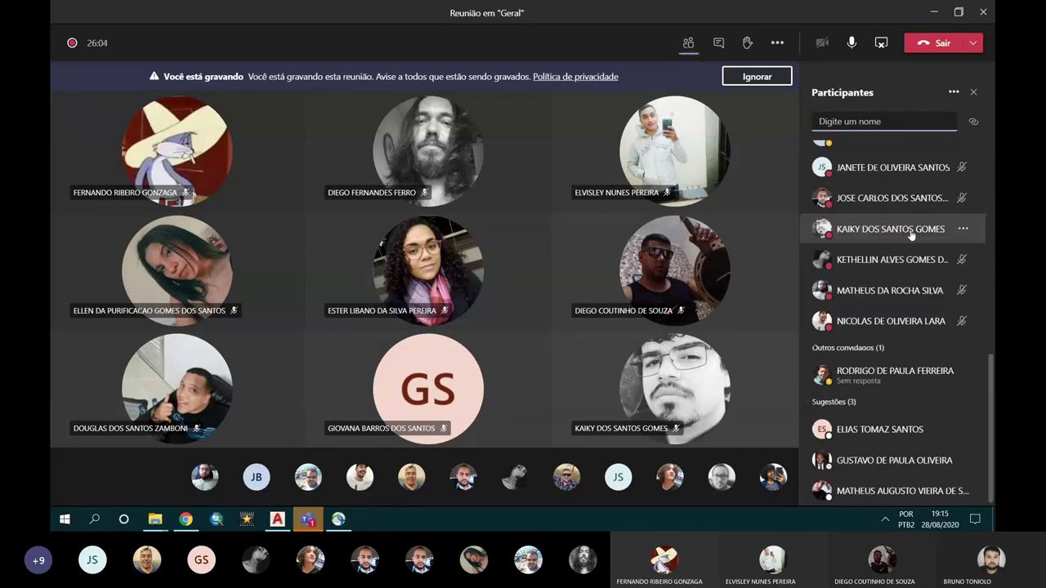
{"action": "scroll", "coordinate": [899, 233], "scroll_direction": "up", "scroll_amount": 10}
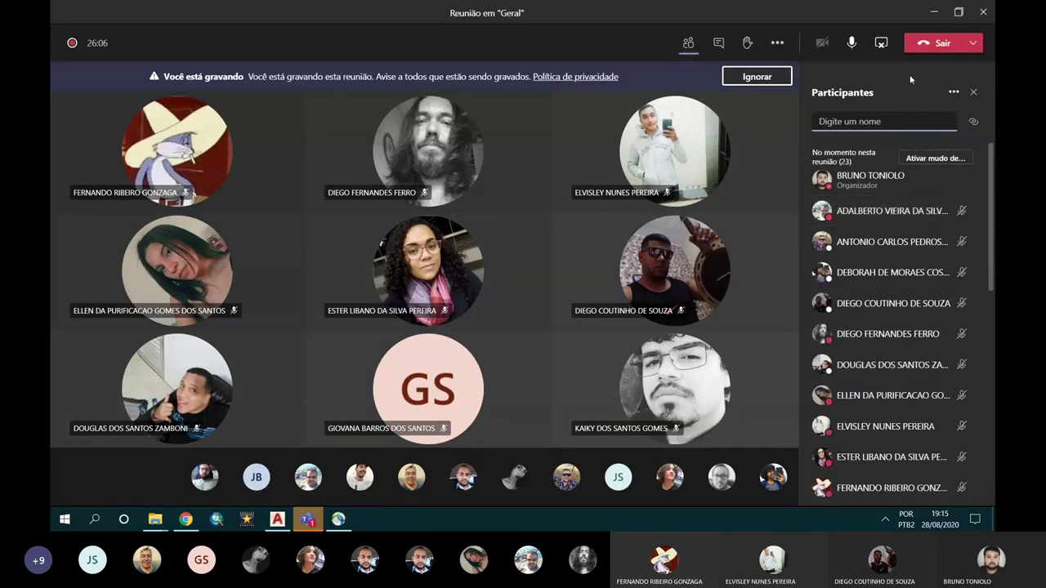
{"action": "left_click", "coordinate": [934, 13]}
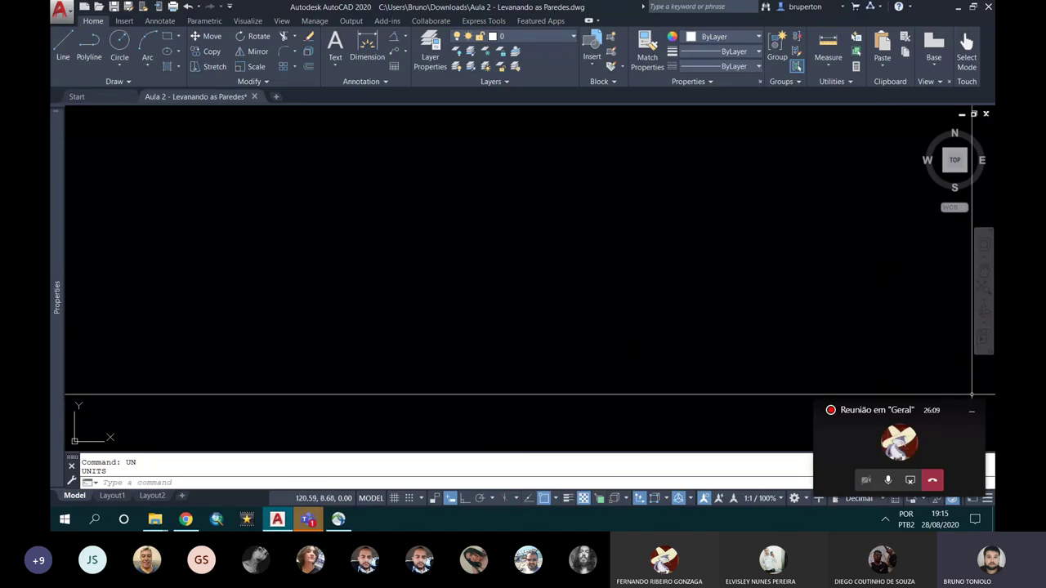
Hide the Teams mini-window and show the kitnet exercise PDF in Chrome
{"action": "left_click", "coordinate": [972, 411]}
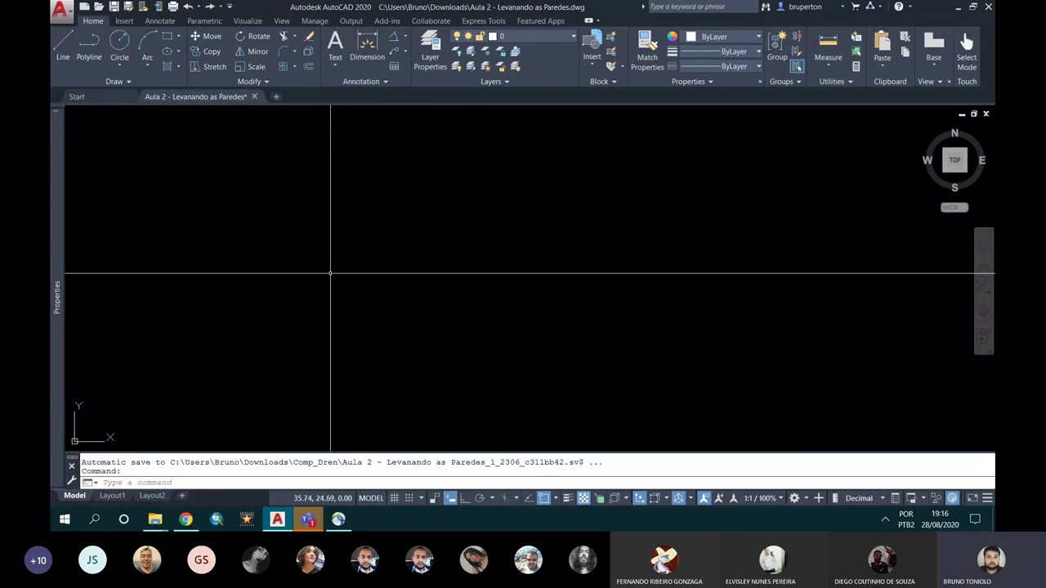
{"action": "left_click", "coordinate": [187, 520]}
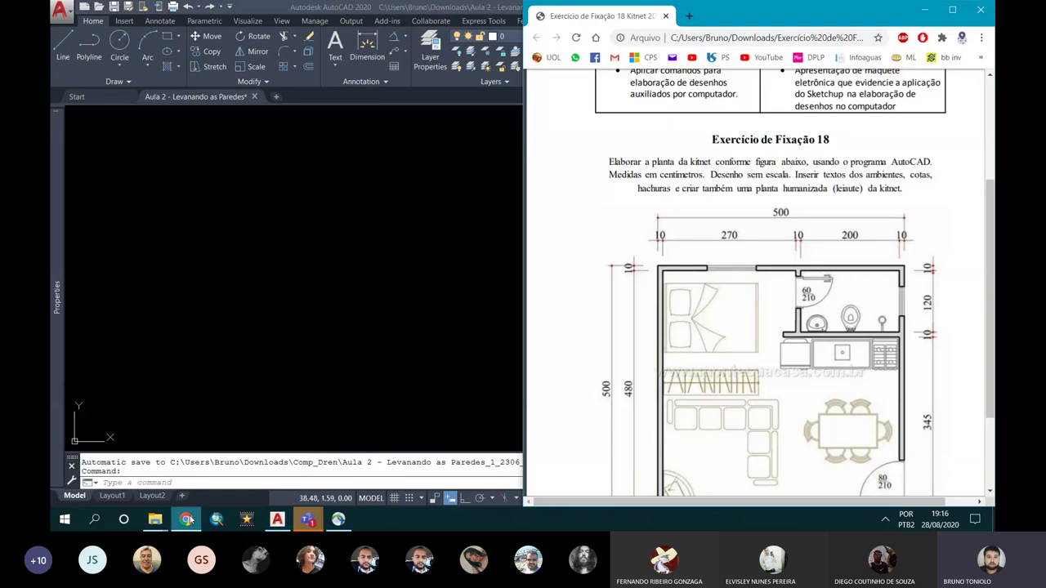
Scroll to the kitnet floor plan dimensions, then return to AutoCAD
{"action": "scroll", "coordinate": [727, 223], "scroll_direction": "down", "scroll_amount": 1}
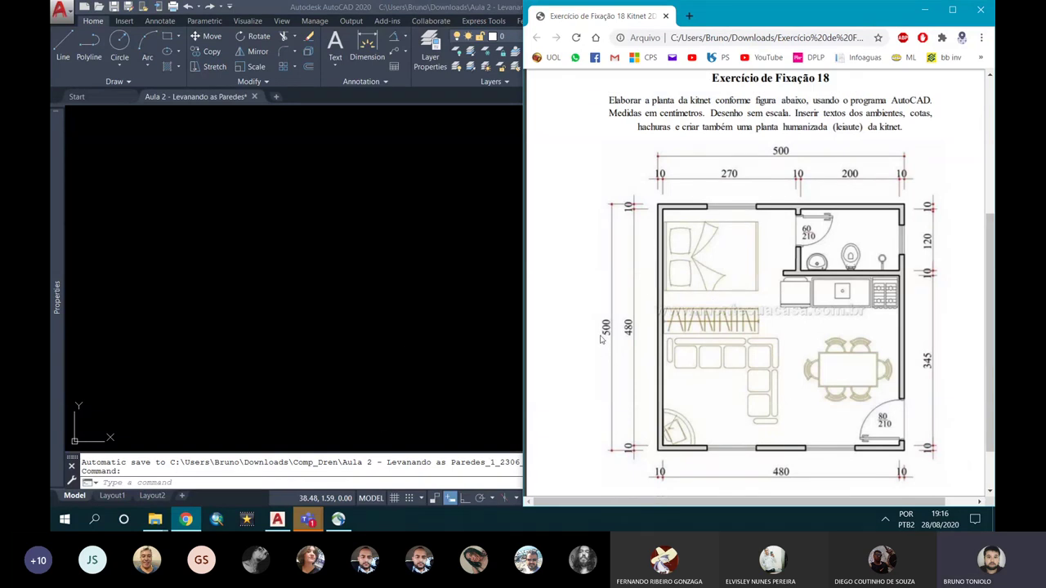
{"action": "left_click", "coordinate": [343, 274]}
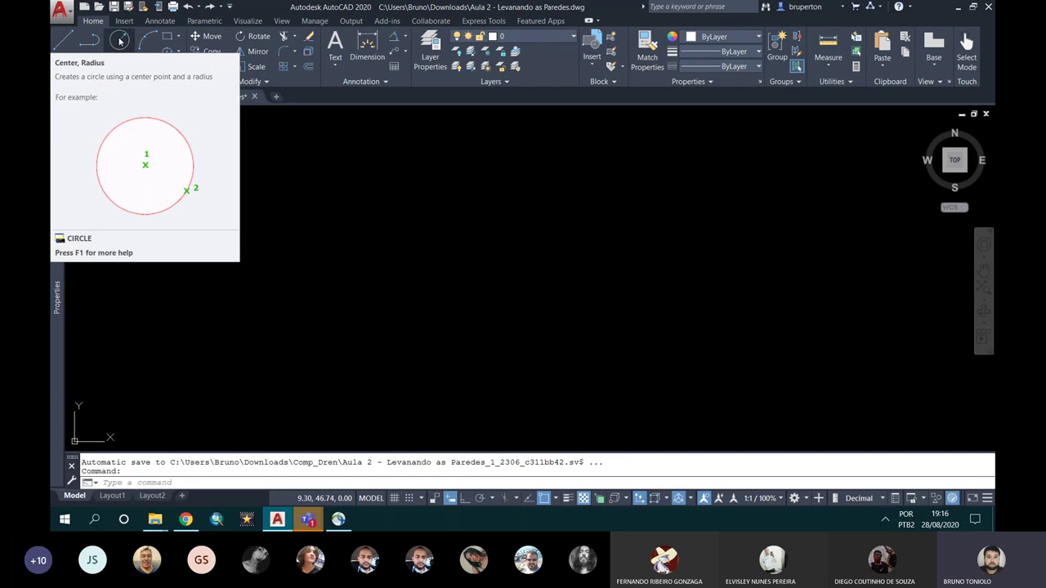
{"action": "left_click", "coordinate": [120, 41]}
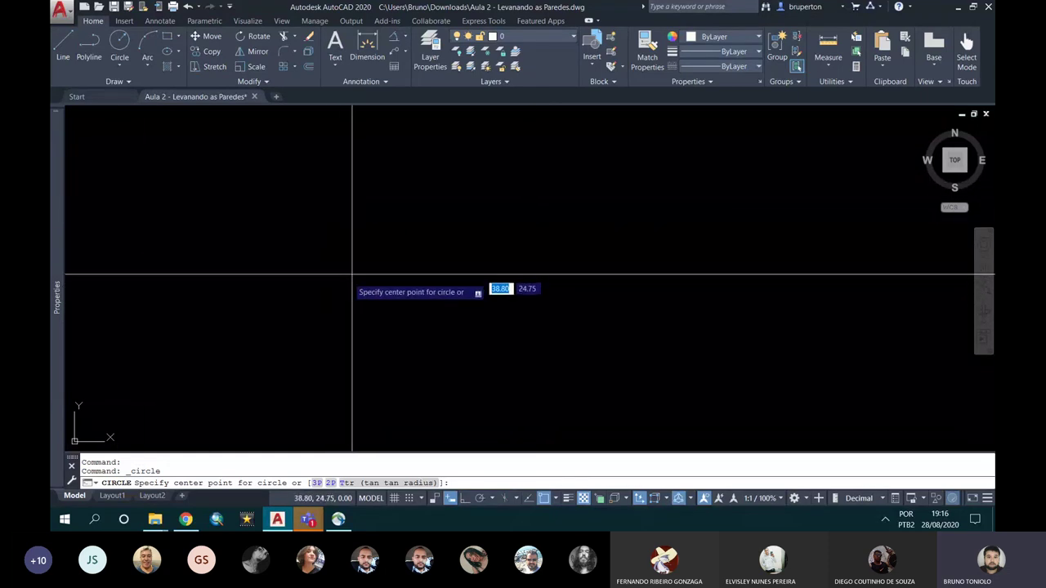
{"action": "left_click", "coordinate": [317, 284]}
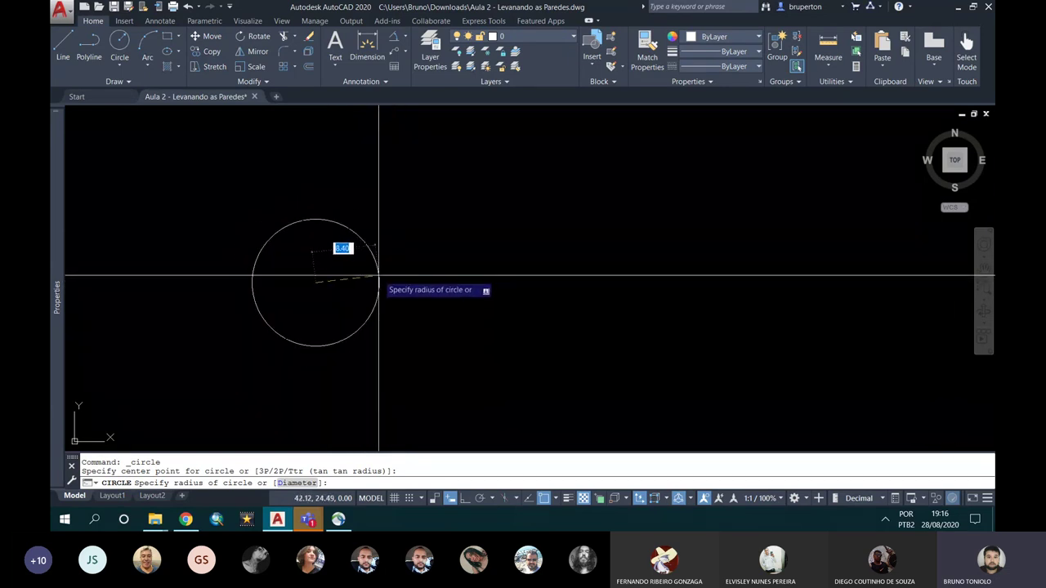
{"action": "scroll", "coordinate": [380, 278], "scroll_direction": "down", "scroll_amount": 3}
{"action": "scroll", "coordinate": [390, 279], "scroll_direction": "up", "scroll_amount": 5}
{"action": "scroll", "coordinate": [391, 278], "scroll_direction": "down", "scroll_amount": 2}
{"action": "scroll", "coordinate": [380, 280], "scroll_direction": "down", "scroll_amount": 3}
{"action": "scroll", "coordinate": [373, 281], "scroll_direction": "down", "scroll_amount": 1}
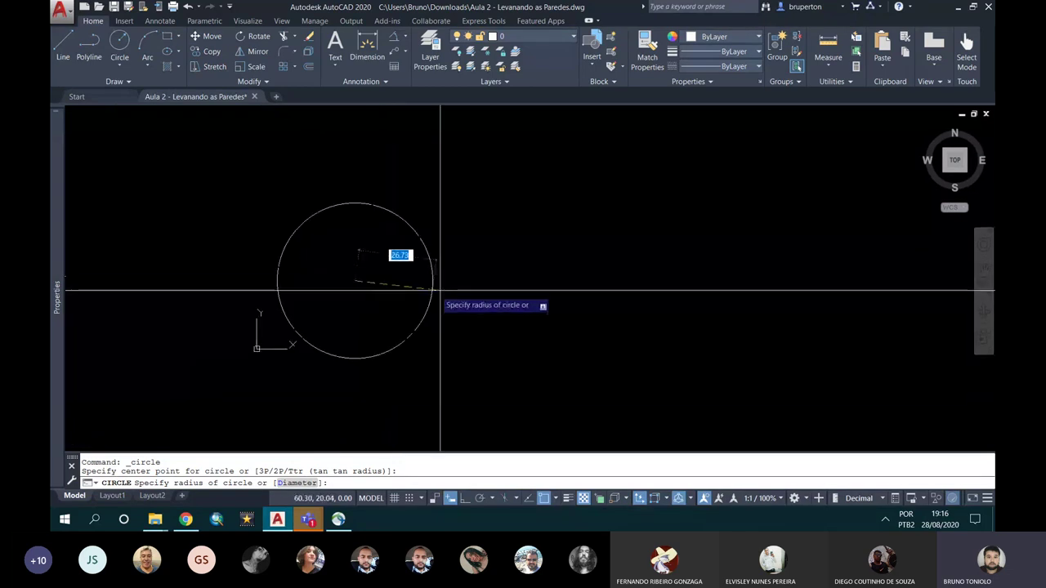
{"action": "scroll", "coordinate": [374, 278], "scroll_direction": "up", "scroll_amount": 4}
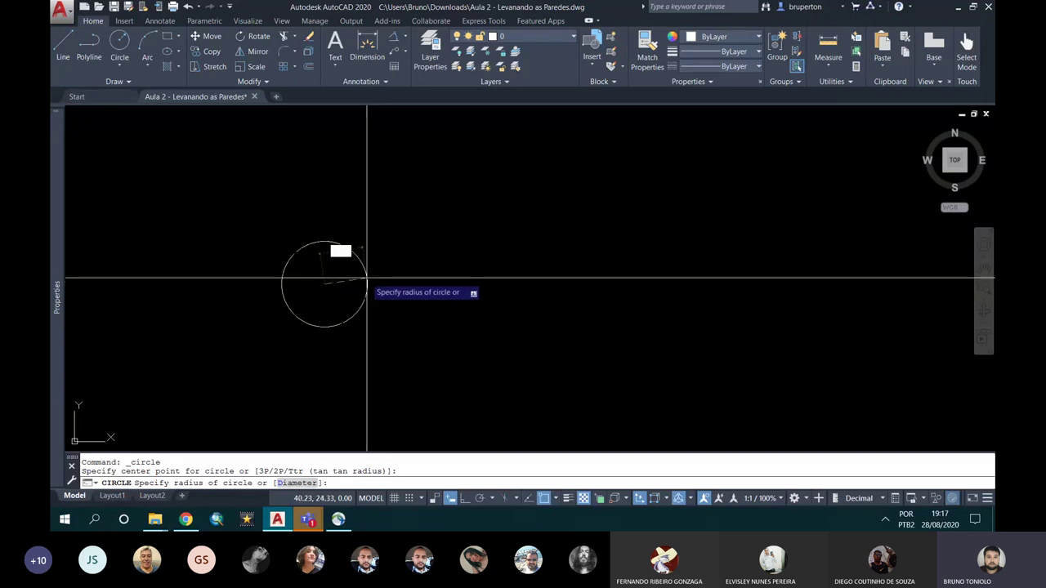
{"action": "scroll", "coordinate": [363, 282], "scroll_direction": "down", "scroll_amount": 3}
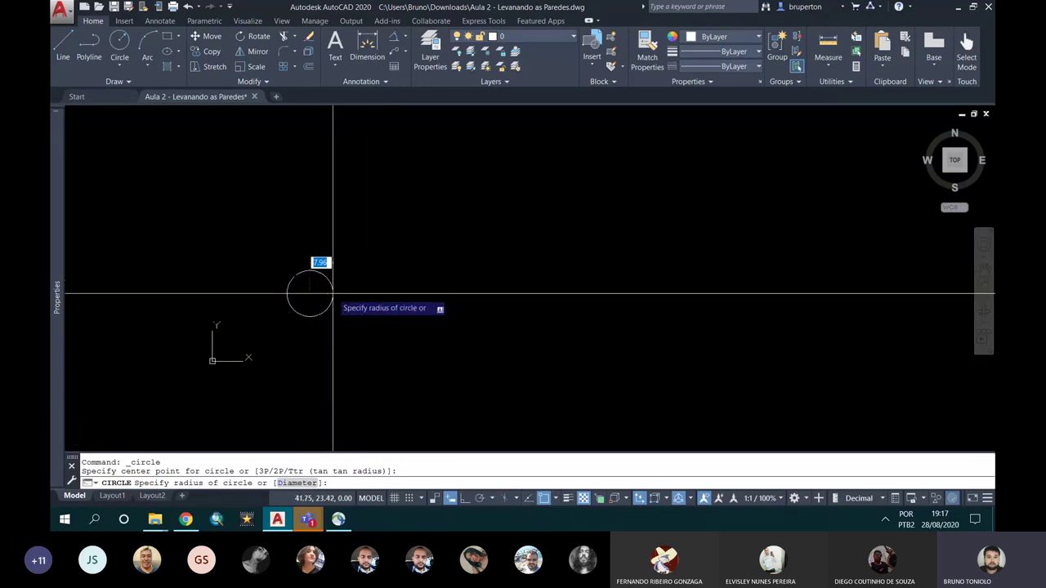
{"action": "key", "text": "Escape"}
{"action": "scroll", "coordinate": [334, 294], "scroll_direction": "down", "scroll_amount": 5}
{"action": "scroll", "coordinate": [335, 299], "scroll_direction": "down", "scroll_amount": 3}
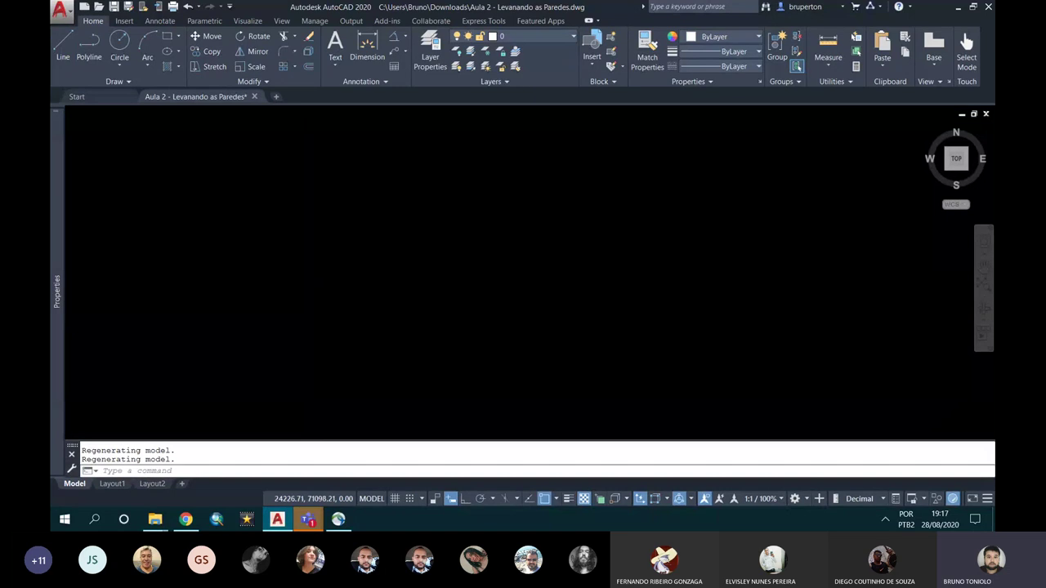
{"action": "scroll", "coordinate": [375, 314], "scroll_direction": "down", "scroll_amount": 3}
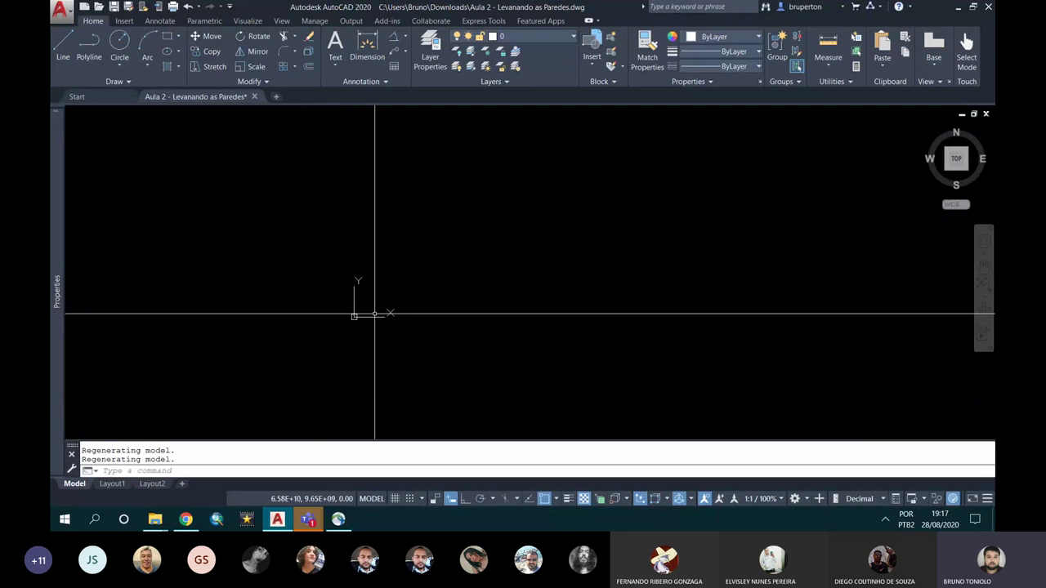
{"action": "scroll", "coordinate": [375, 314], "scroll_direction": "down", "scroll_amount": 2}
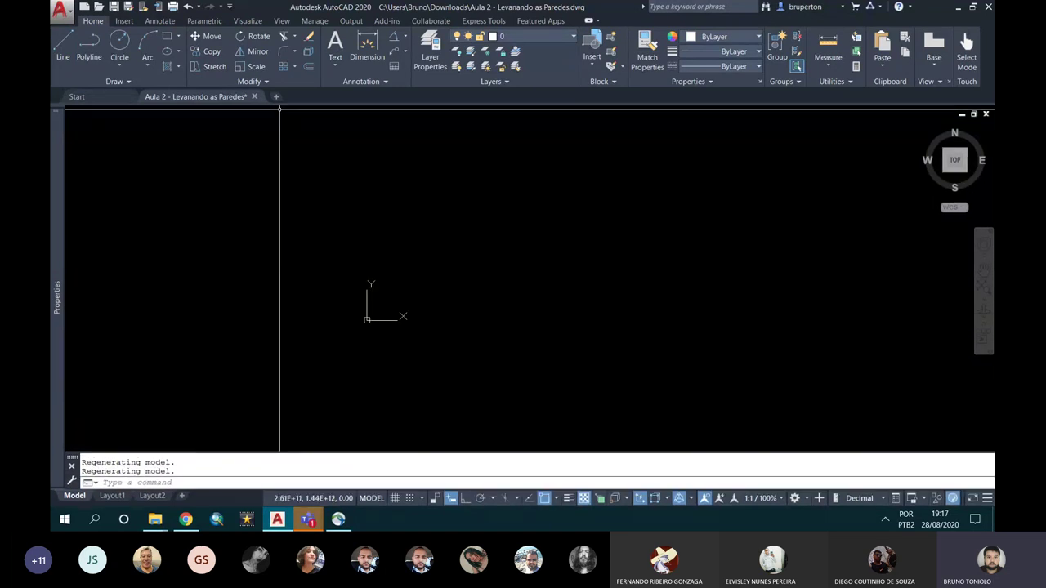
{"action": "left_click", "coordinate": [119, 42]}
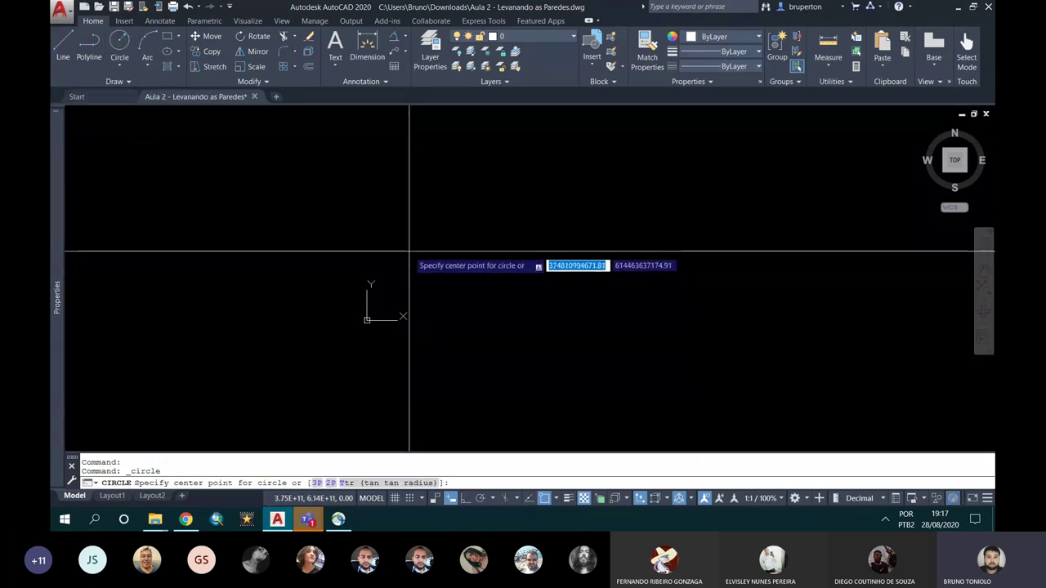
{"action": "left_click", "coordinate": [409, 251]}
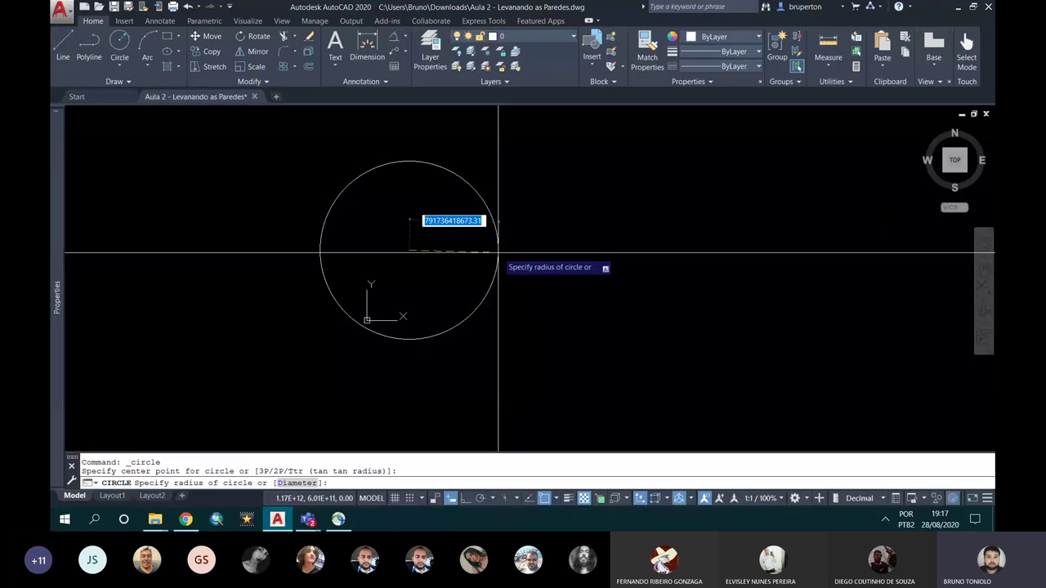
{"action": "type", "text": "10"}
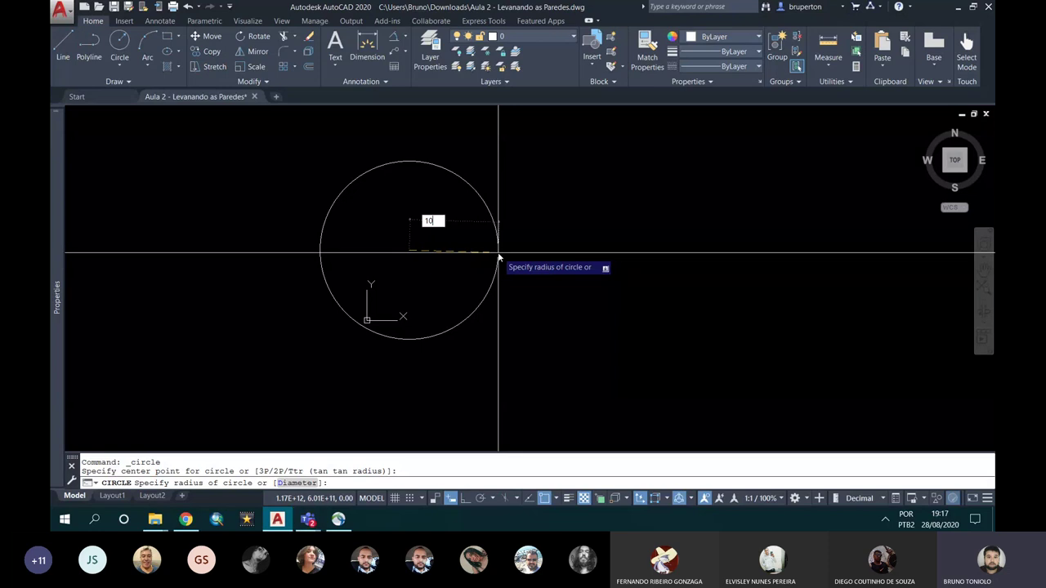
{"action": "key", "text": "Return"}
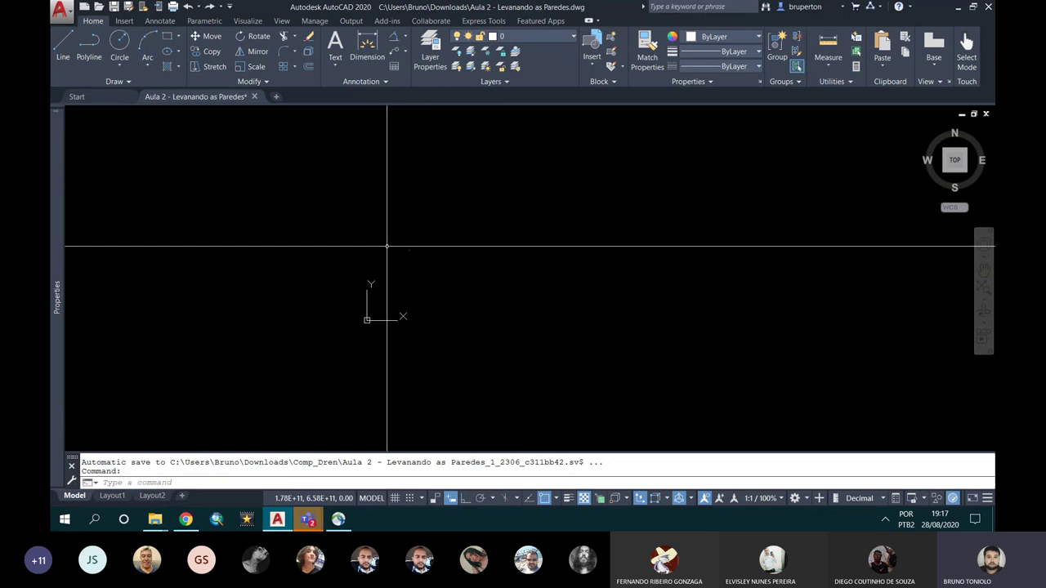
Cancel the active command and zoom to extents so the radius-10 circle fits in view
{"action": "right_click", "coordinate": [416, 218]}
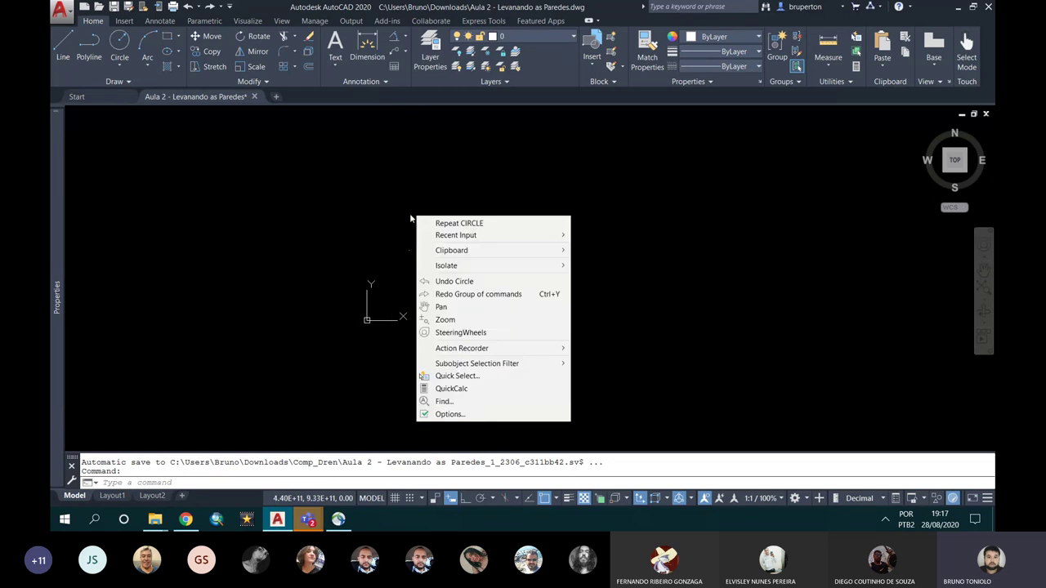
{"action": "right_click", "coordinate": [395, 216]}
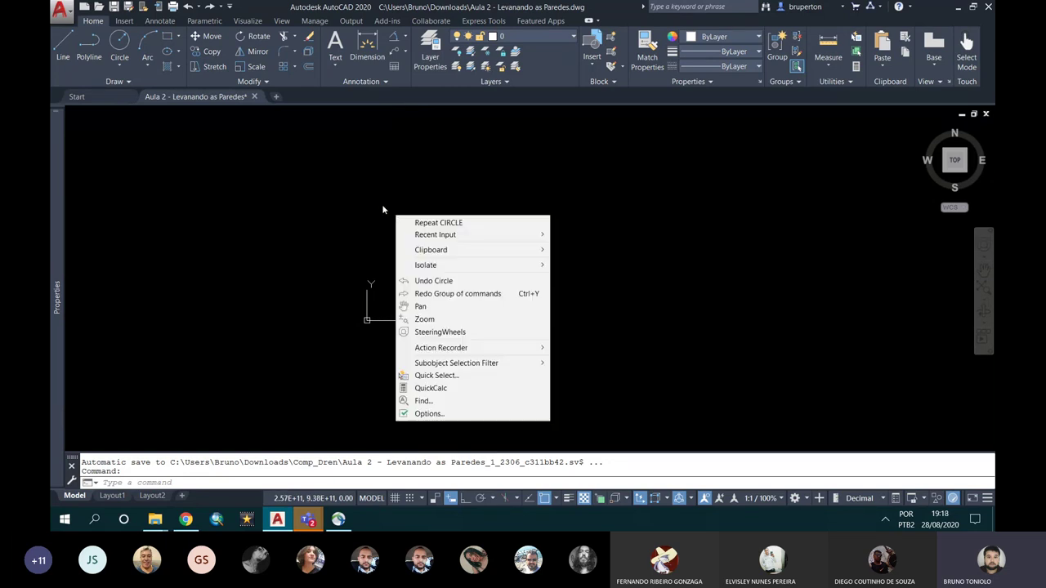
{"action": "right_click", "coordinate": [352, 209]}
{"action": "key", "text": "Escape"}
{"action": "type", "text": "z"}
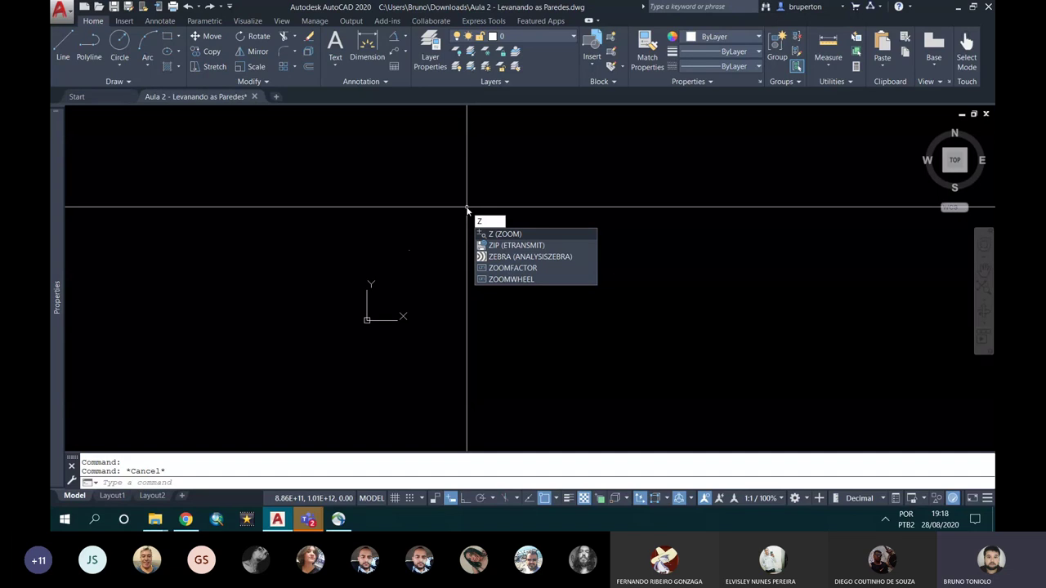
{"action": "key", "text": "Return"}
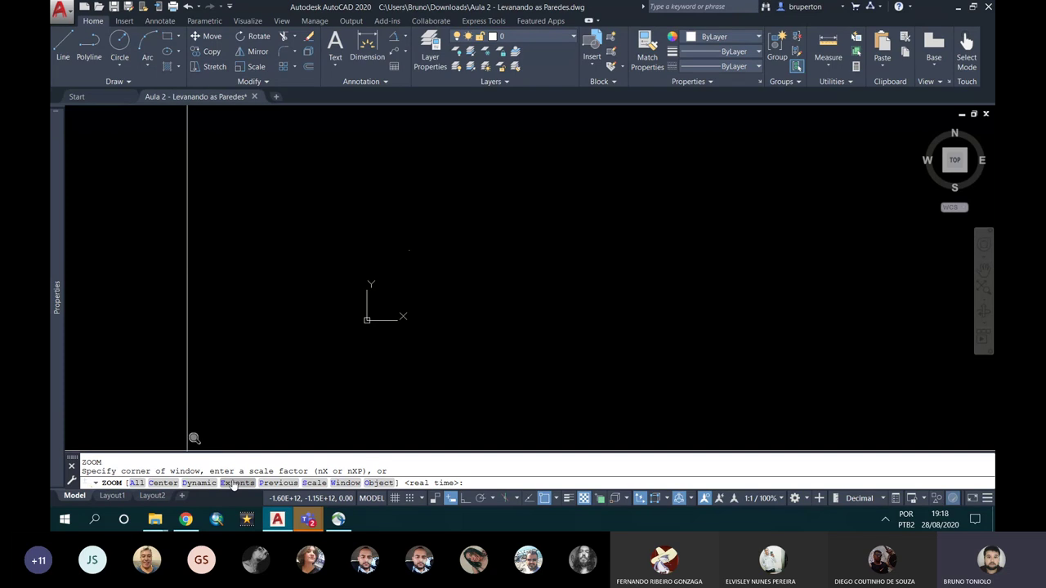
{"action": "left_click", "coordinate": [233, 483]}
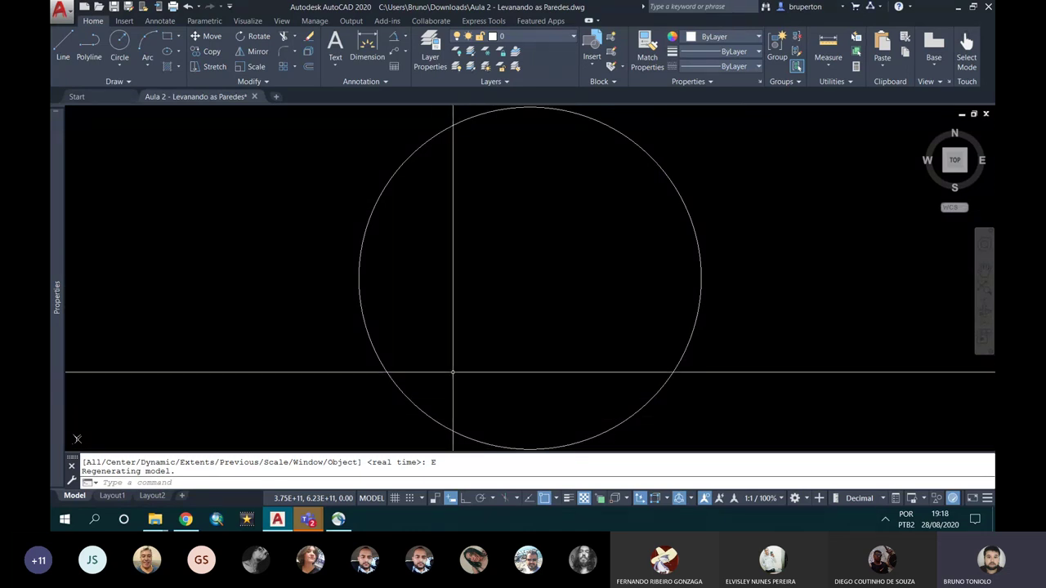
{"action": "left_click", "coordinate": [428, 370]}
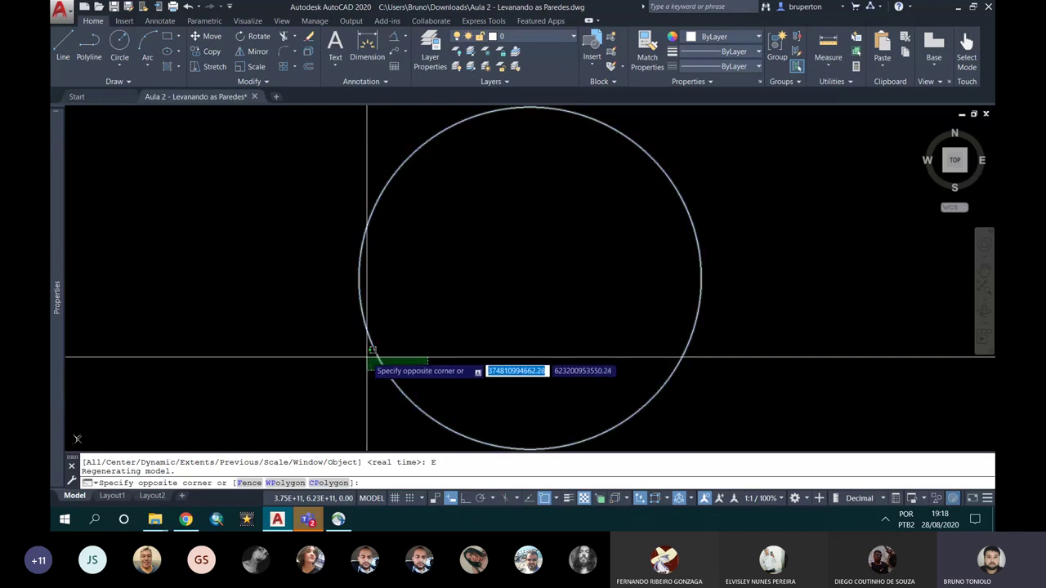
Turn on Ortho mode with F8 while starting a line, then cancel the line
{"action": "left_click", "coordinate": [367, 356]}
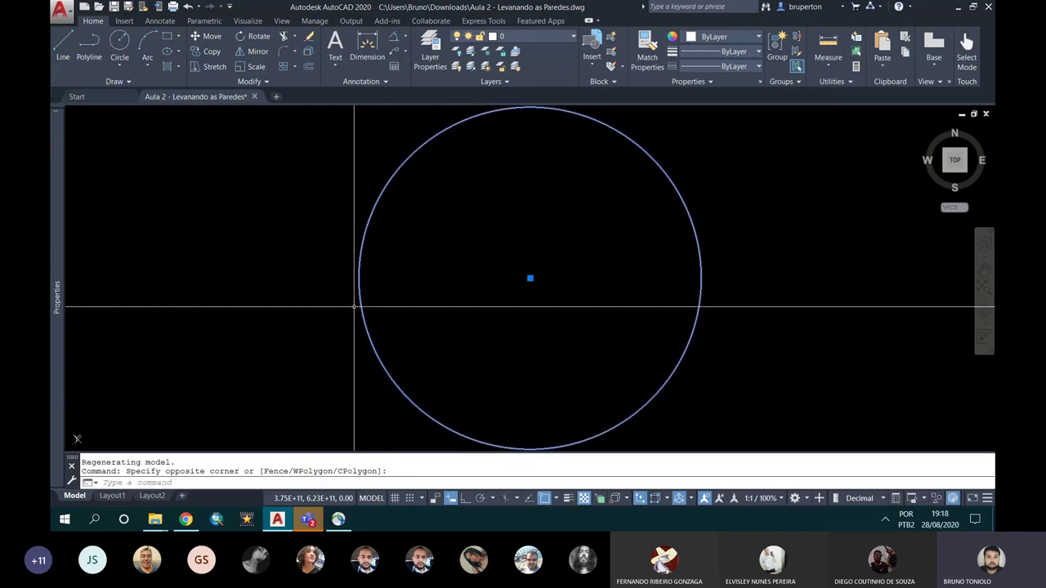
{"action": "key", "text": "Escape"}
{"action": "left_click", "coordinate": [63, 45]}
{"action": "left_click", "coordinate": [524, 236]}
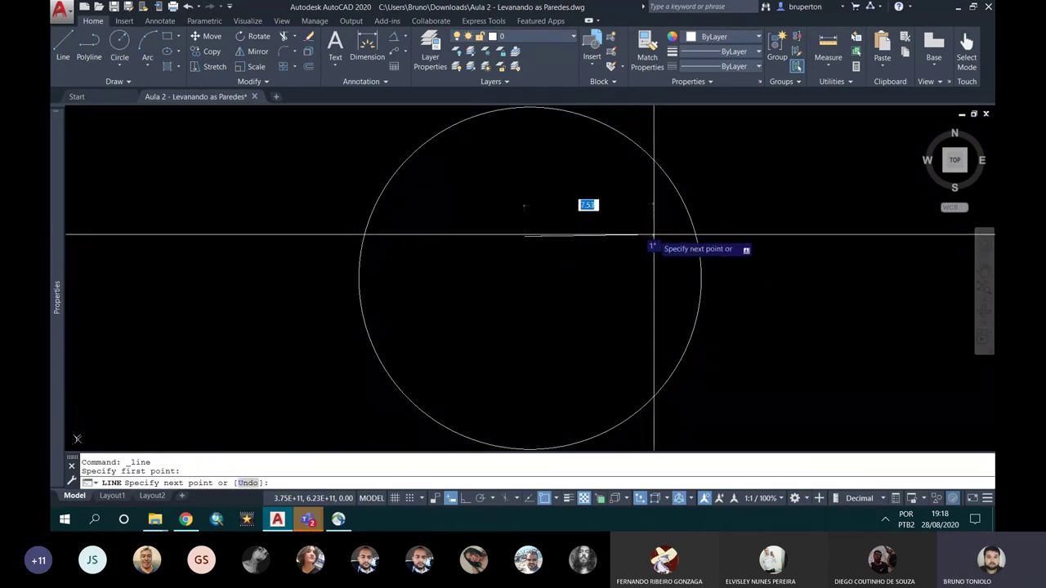
{"action": "key", "text": "F8"}
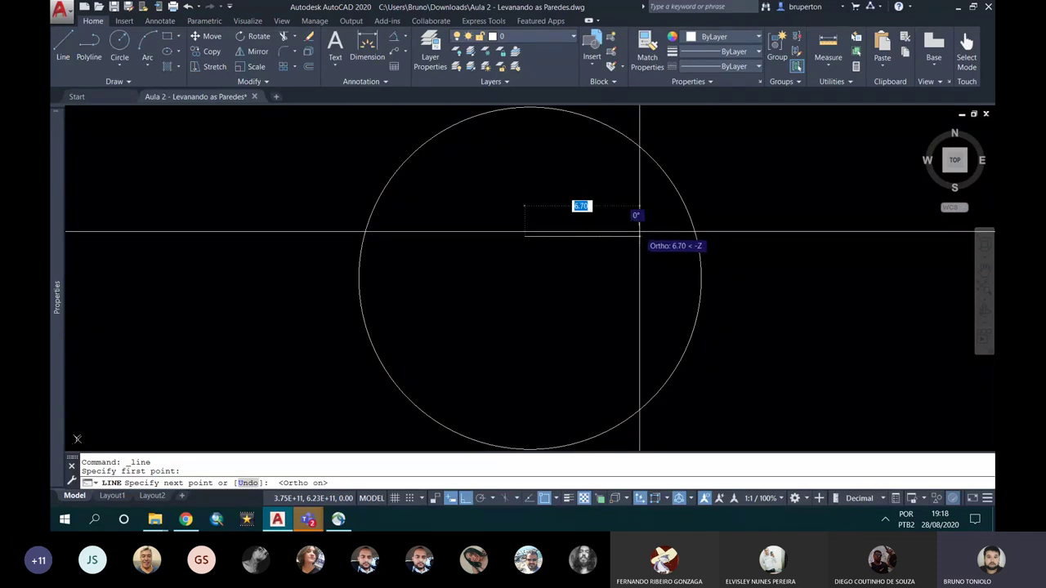
{"action": "key", "text": "Escape"}
Select the radius-10 circle with a crossing window and delete it
{"action": "left_click", "coordinate": [736, 253]}
{"action": "left_click", "coordinate": [674, 251]}
{"action": "key", "text": "Delete"}
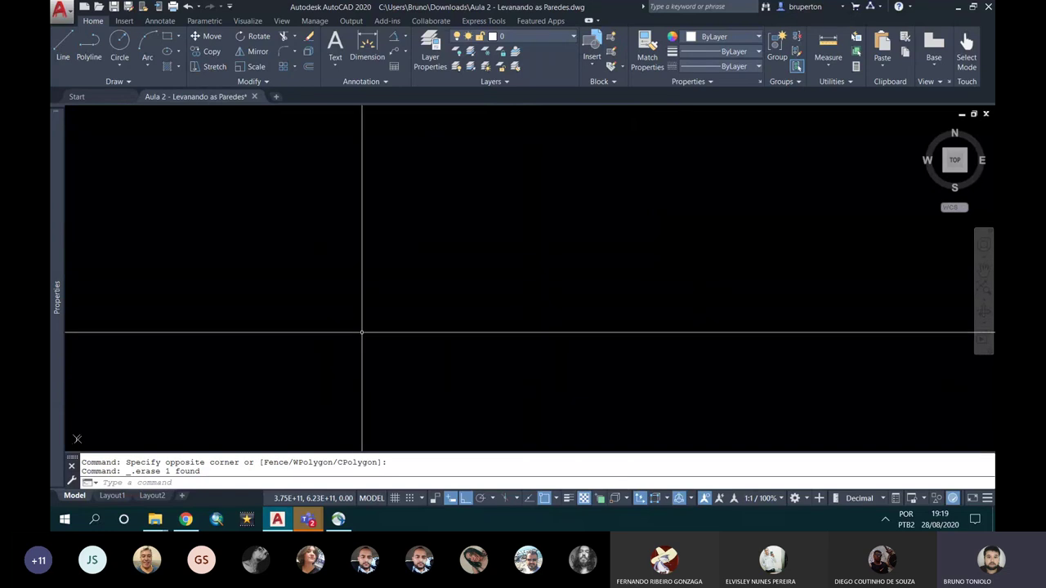
{"action": "scroll", "coordinate": [385, 338], "scroll_direction": "up", "scroll_amount": 2}
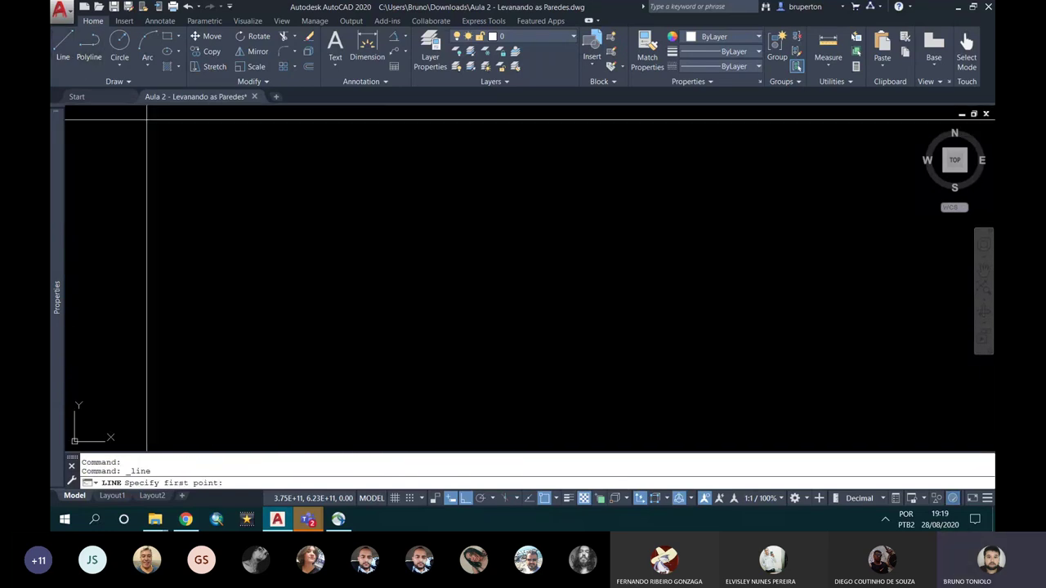
{"action": "left_click", "coordinate": [266, 184]}
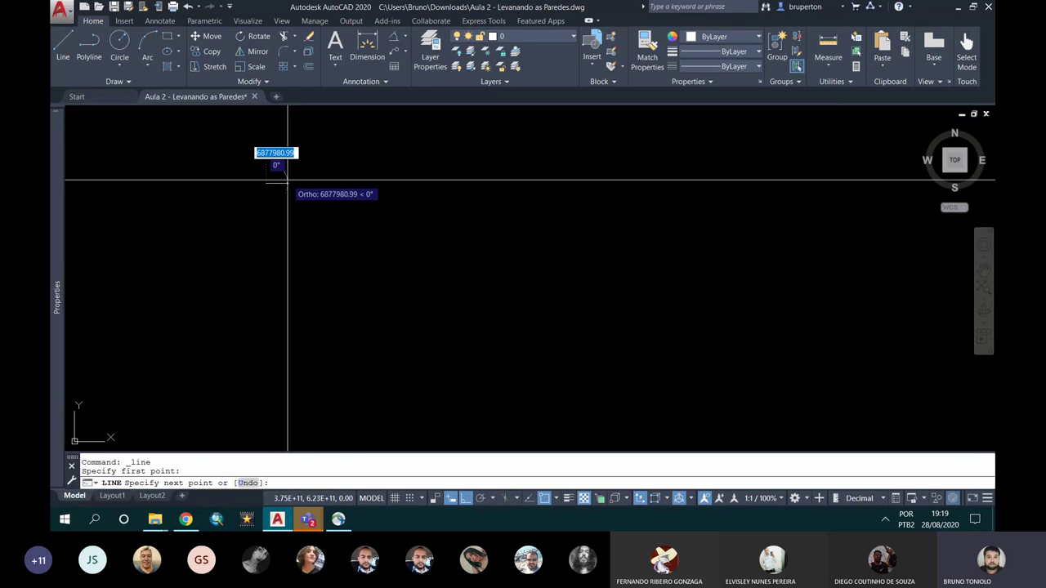
{"action": "key", "text": "Escape"}
{"action": "middle_click", "coordinate": [399, 281]}
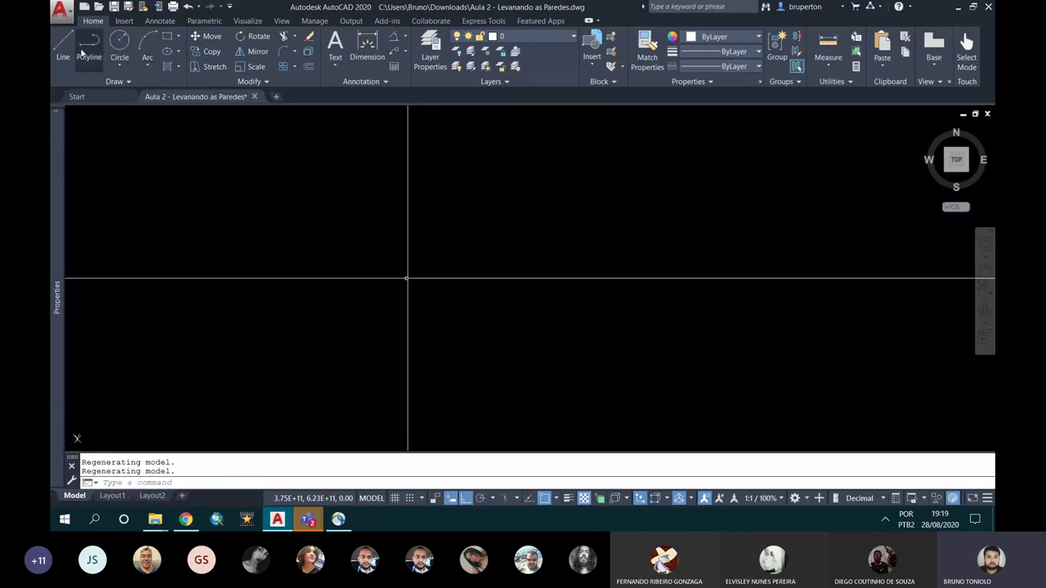
{"action": "left_click", "coordinate": [62, 48]}
{"action": "left_click", "coordinate": [418, 205]}
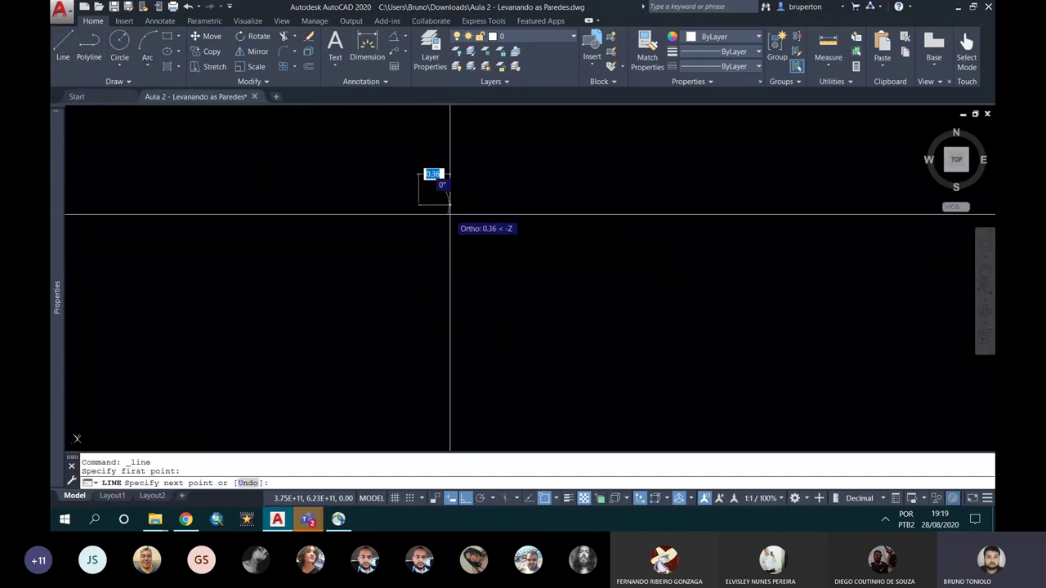
{"action": "key", "text": "Escape"}
{"action": "middle_click", "coordinate": [465, 214]}
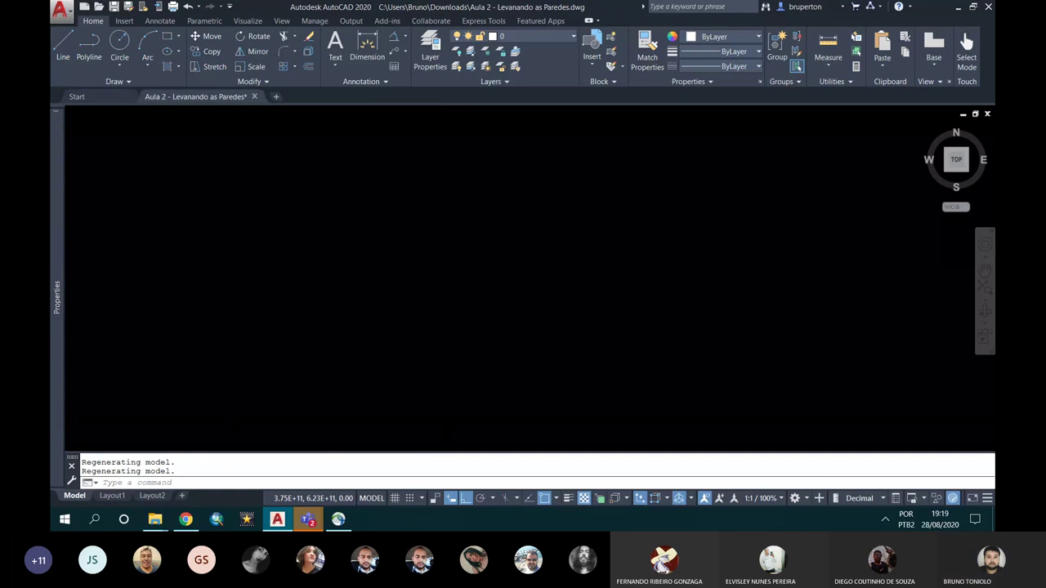
{"action": "left_click", "coordinate": [63, 47]}
{"action": "left_click", "coordinate": [337, 209]}
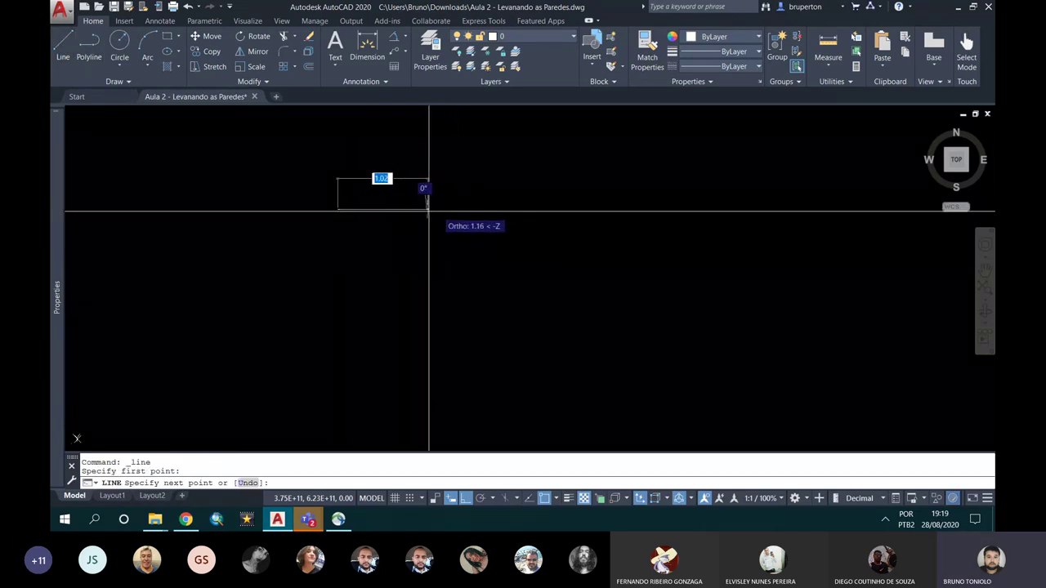
{"action": "scroll", "coordinate": [428, 210], "scroll_direction": "up", "scroll_amount": 1}
{"action": "key", "text": "Escape"}
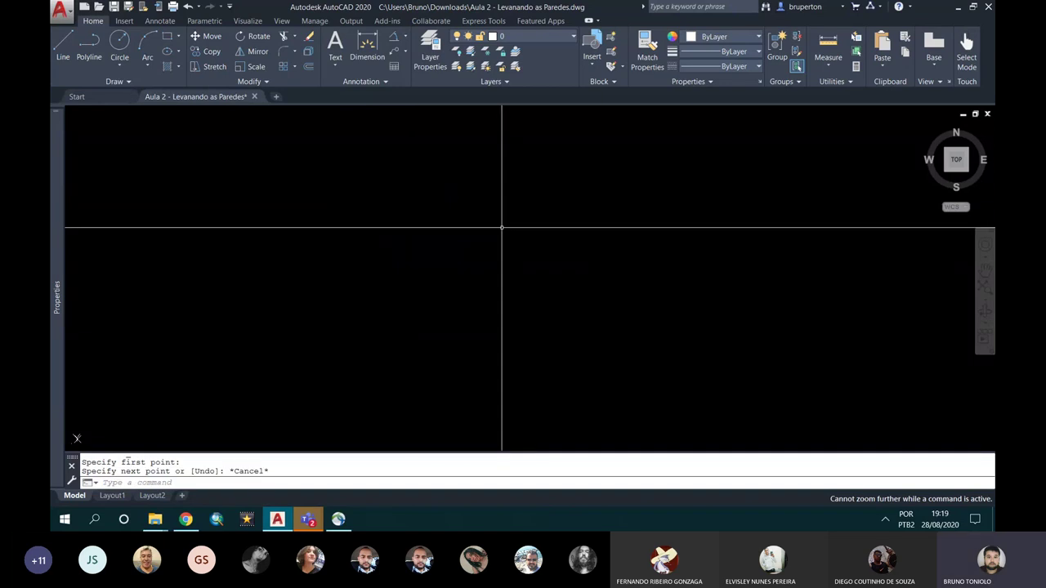
{"action": "scroll", "coordinate": [428, 246], "scroll_direction": "up", "scroll_amount": 2}
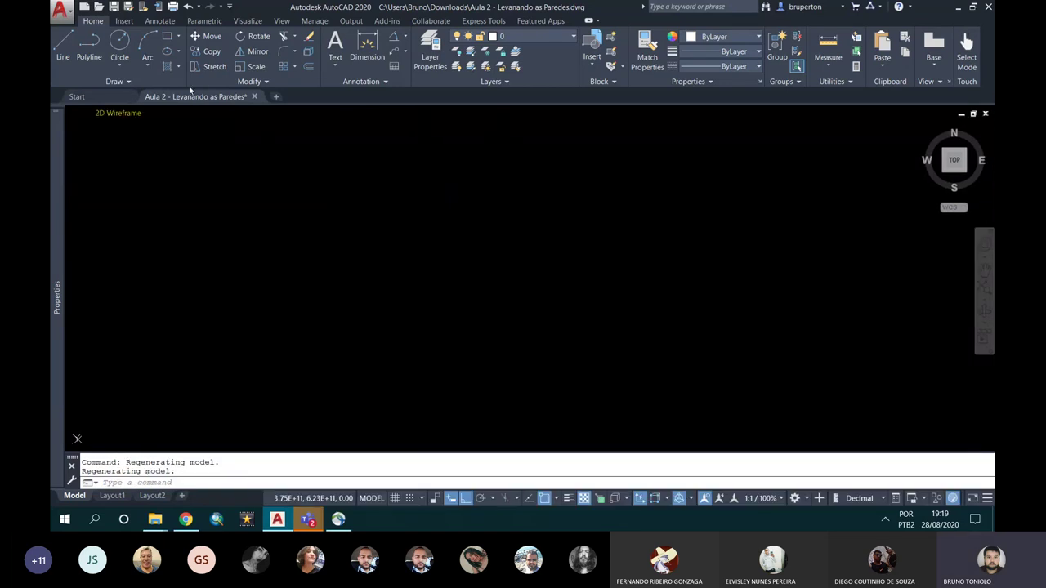
{"action": "key", "text": "Escape"}
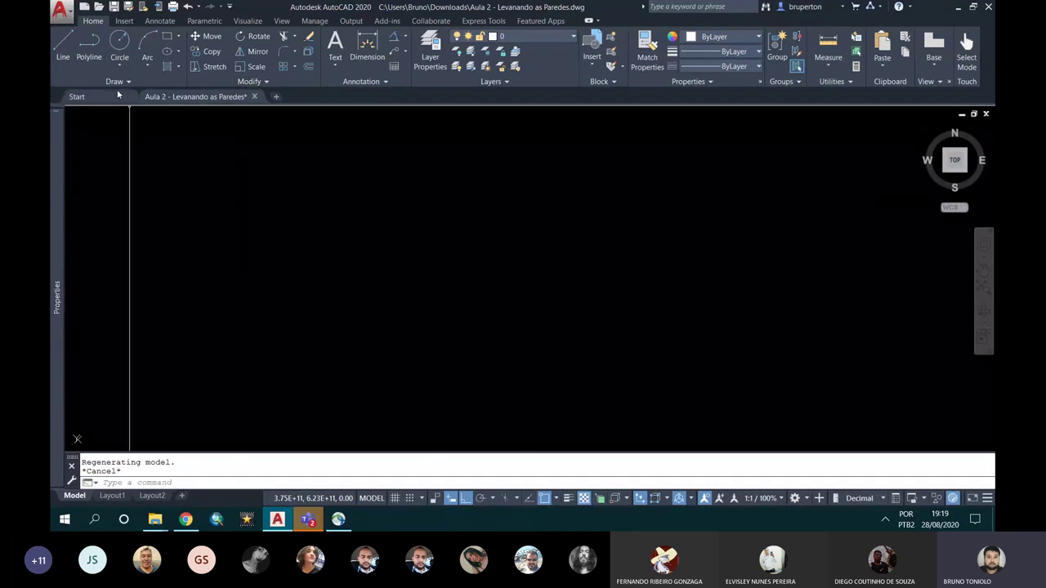
Draw a circle of radius 5 at a picked centre point
{"action": "left_click", "coordinate": [119, 42]}
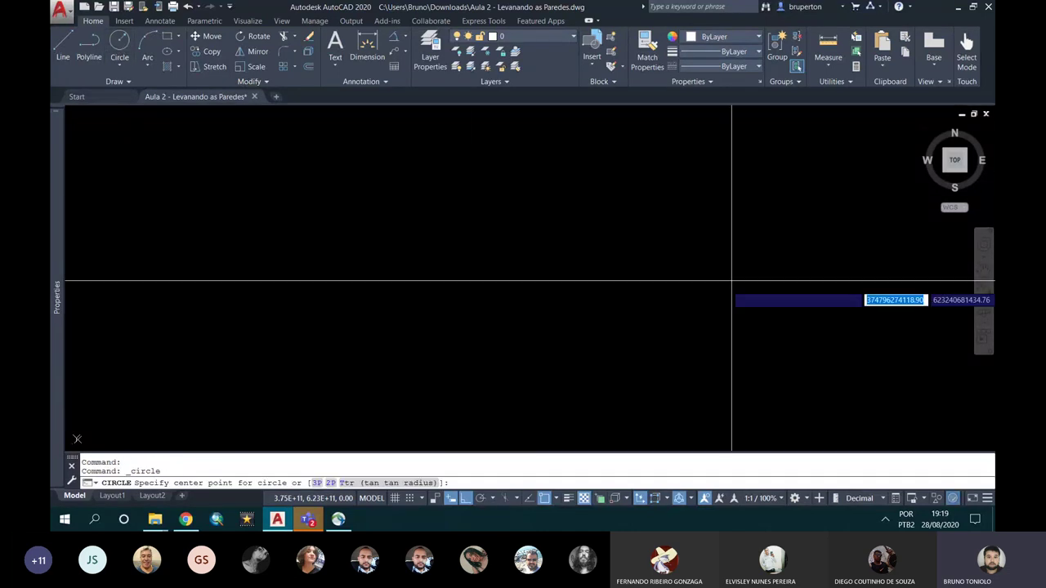
{"action": "left_click", "coordinate": [179, 191]}
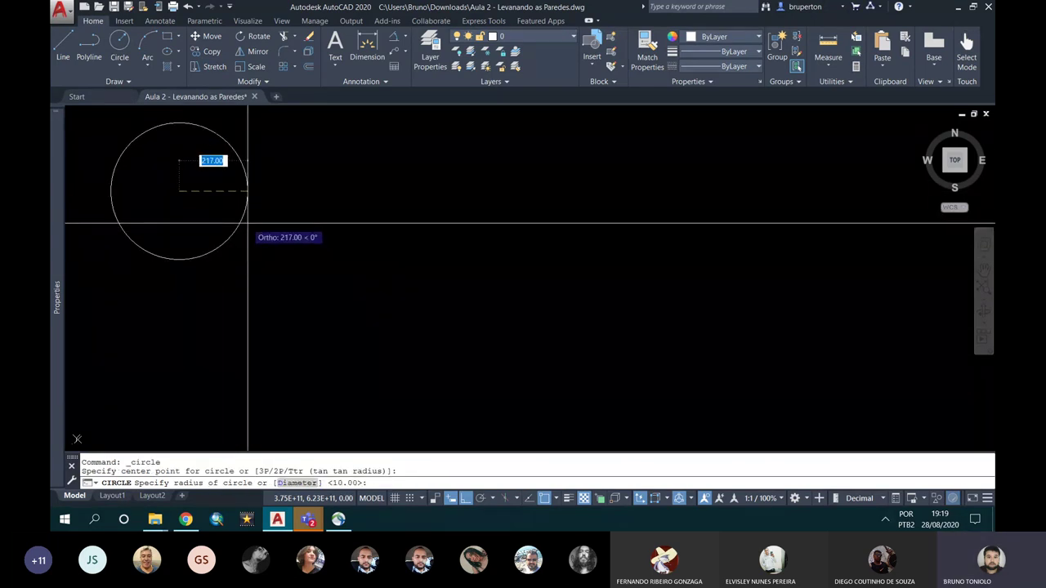
{"action": "key", "text": "Return"}
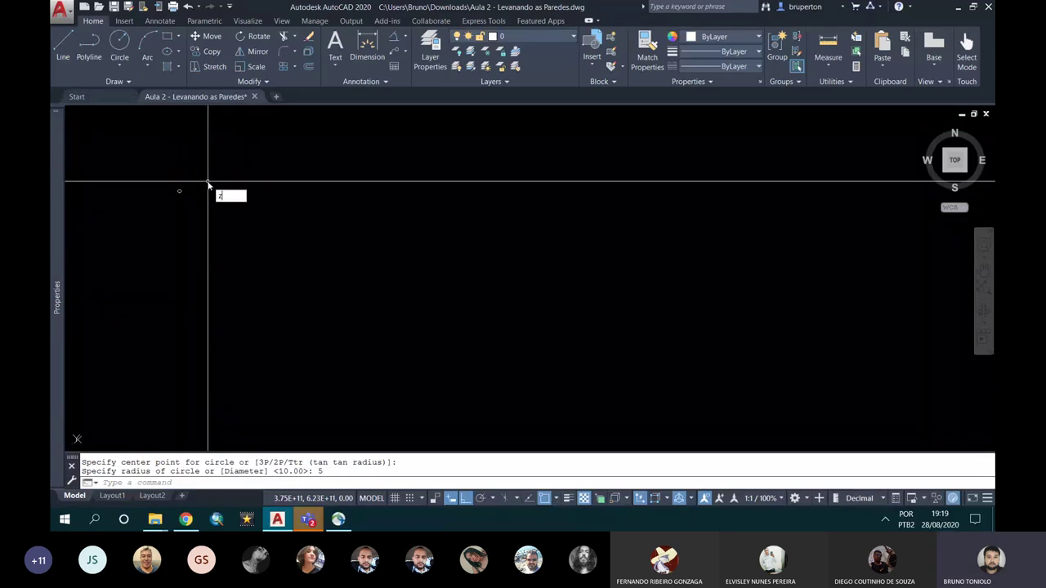
Zoom to Extents so the circle fills the view
{"action": "key", "text": "Return"}
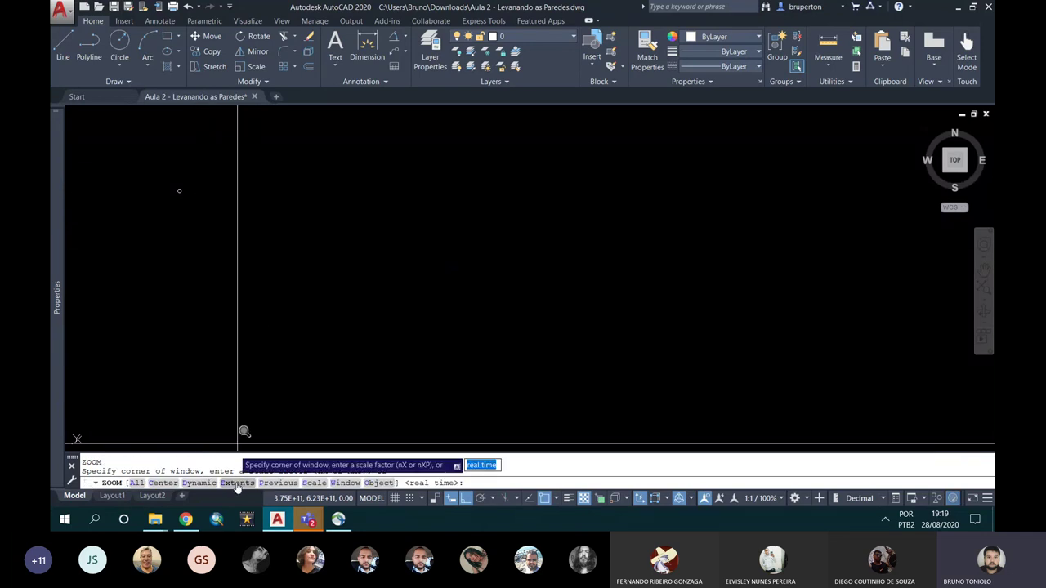
{"action": "left_click", "coordinate": [237, 483]}
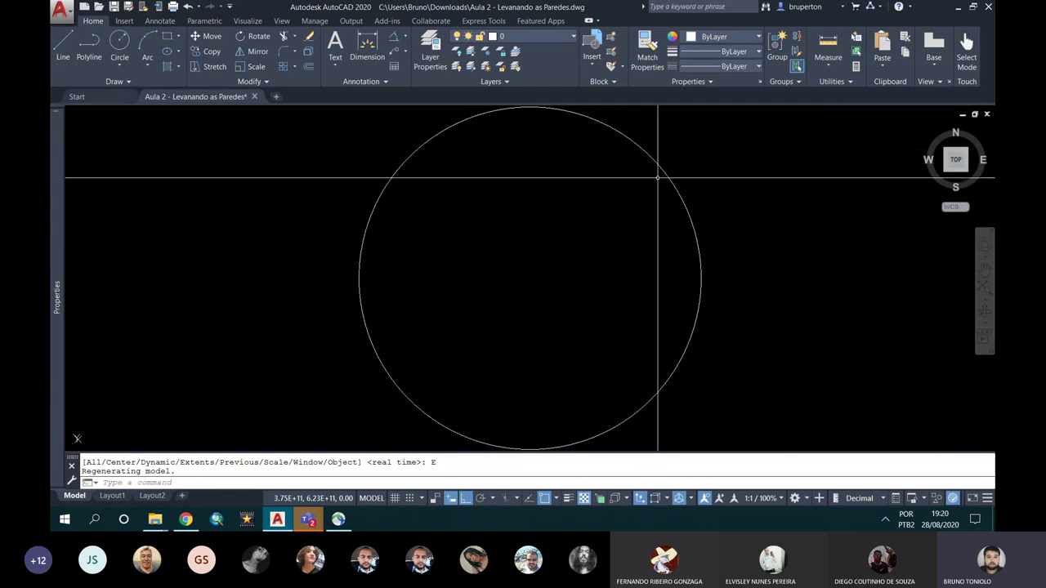
{"action": "left_click", "coordinate": [638, 146]}
Move the AutoCAD window aside to reveal the kitnet exercise PDF in Chrome
{"action": "left_click", "coordinate": [638, 146]}
{"action": "mouse_move", "coordinate": [566, 8]}
{"action": "left_mouse_down"}
{"action": "mouse_move", "coordinate": [53, 108]}
{"action": "mouse_move", "coordinate": [51, 135]}
{"action": "mouse_move", "coordinate": [0, 135]}
{"action": "left_mouse_up"}
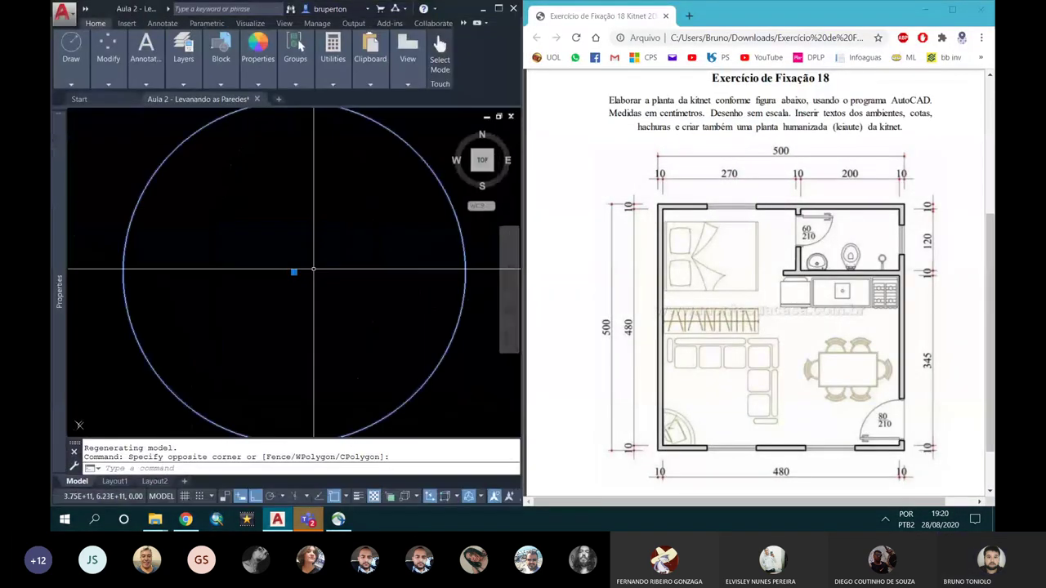
{"action": "scroll", "coordinate": [312, 209], "scroll_direction": "down", "scroll_amount": 2}
{"action": "scroll", "coordinate": [311, 209], "scroll_direction": "up", "scroll_amount": 2}
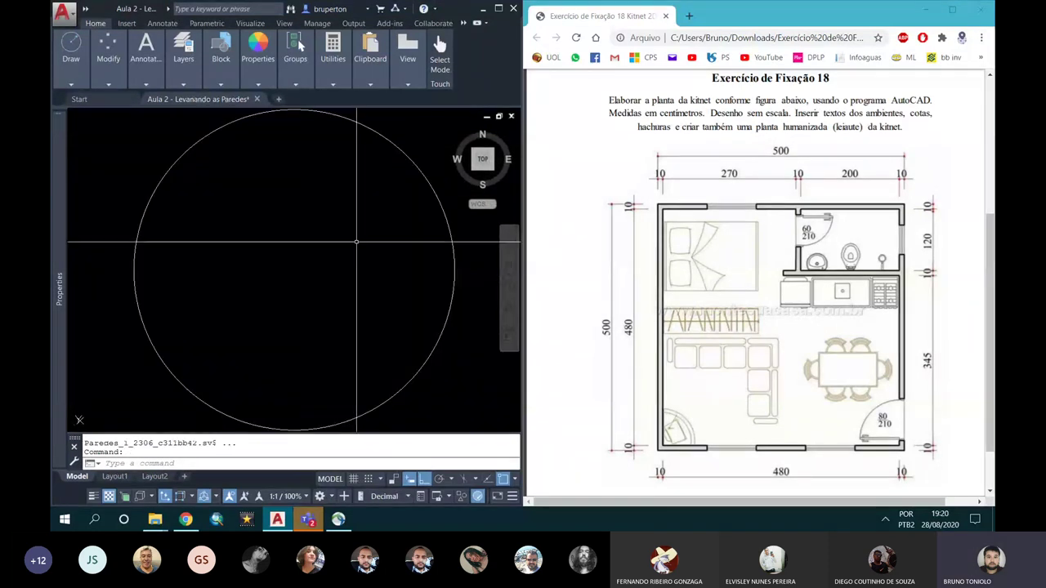
Window-select the radius-5 circle and delete it
{"action": "left_click", "coordinate": [410, 154]}
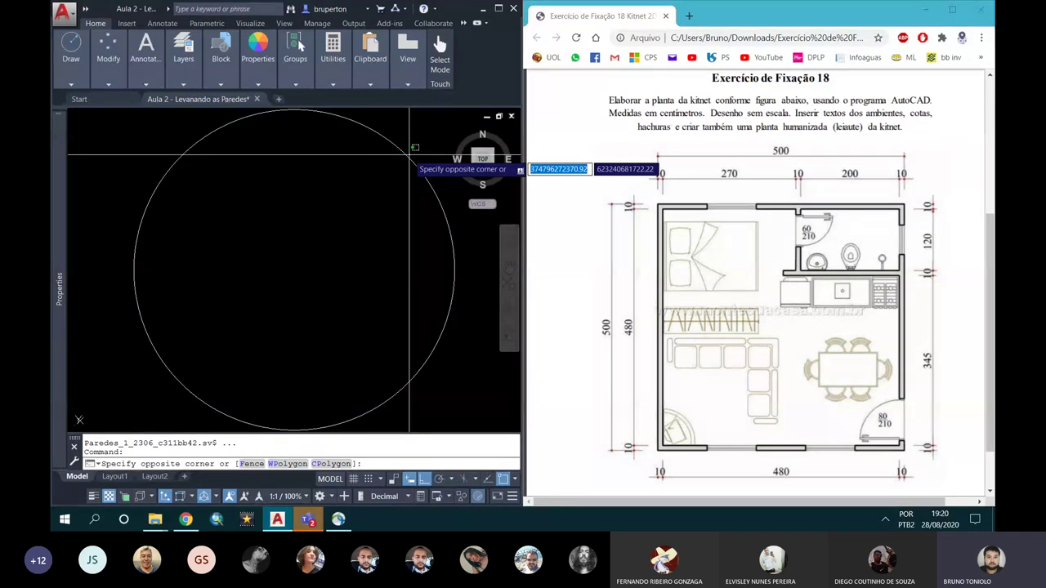
{"action": "left_click", "coordinate": [395, 145]}
{"action": "key", "text": "Delete"}
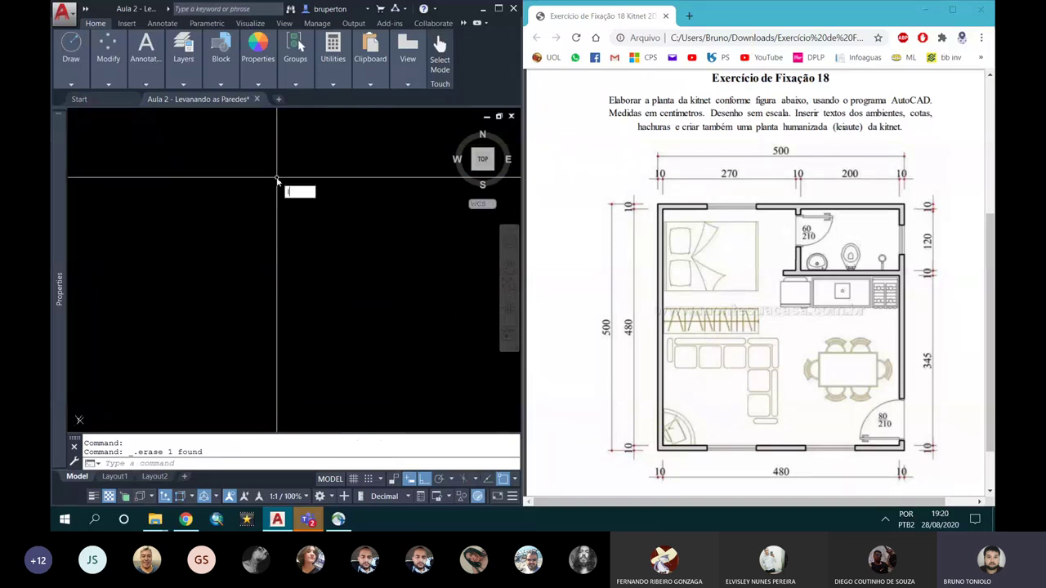
{"action": "type", "text": "l"}
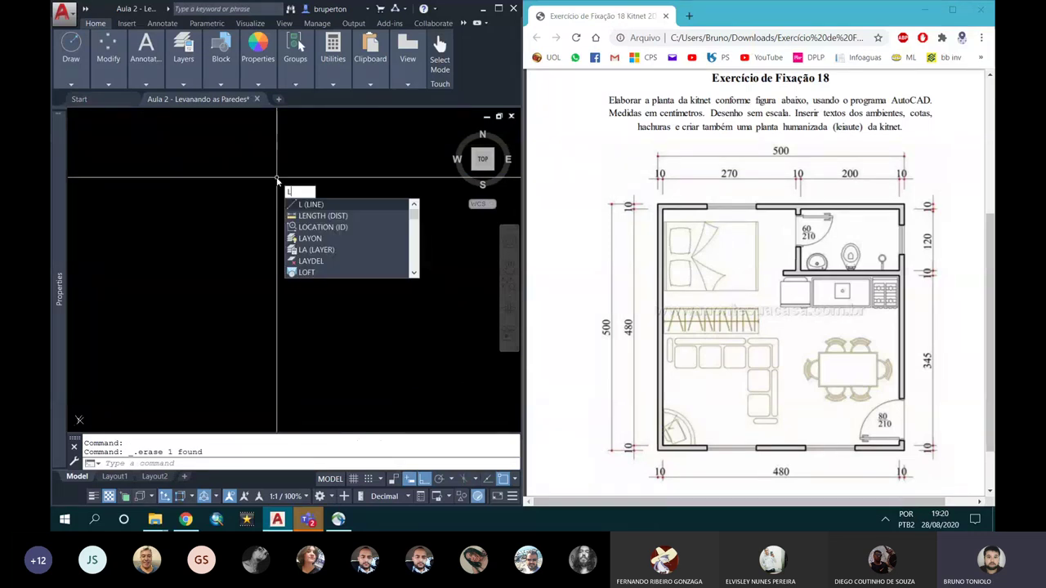
Start a line and toggle Ortho with F8 on, off and on again, then maximize AutoCAD
{"action": "key", "text": "Return"}
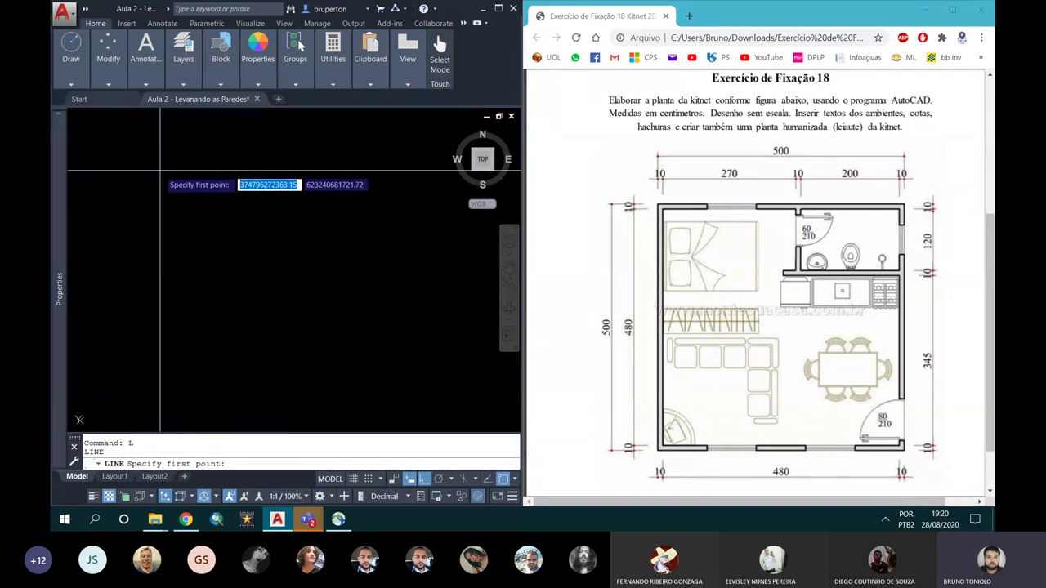
{"action": "left_click", "coordinate": [160, 172]}
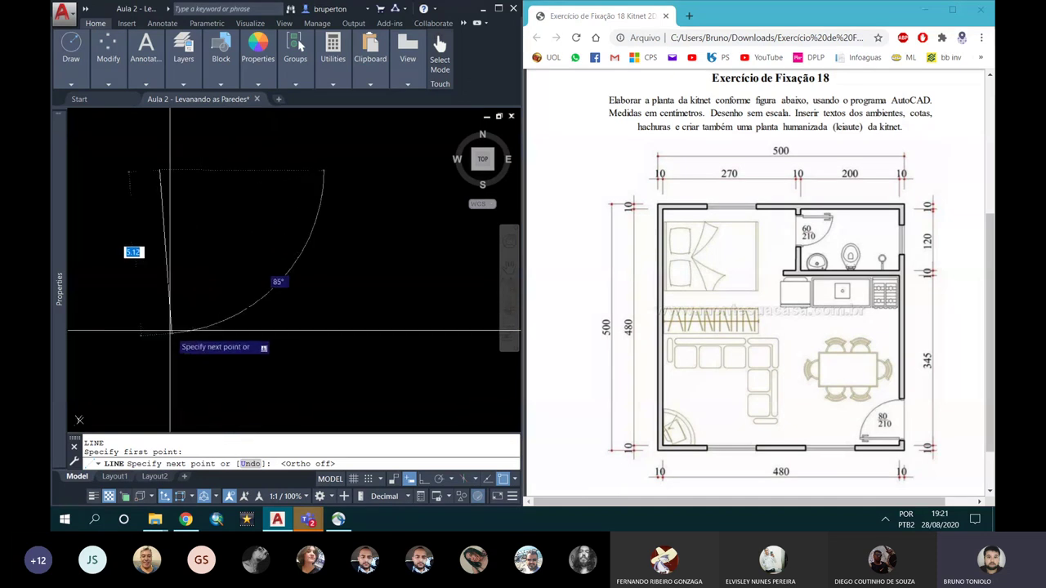
{"action": "key", "text": "F8"}
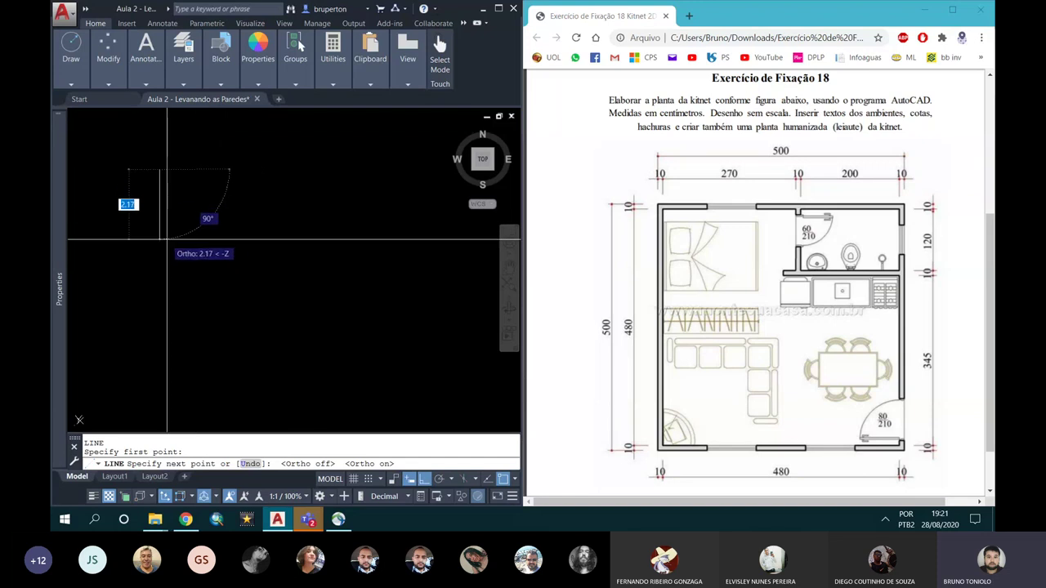
{"action": "key", "text": "F8"}
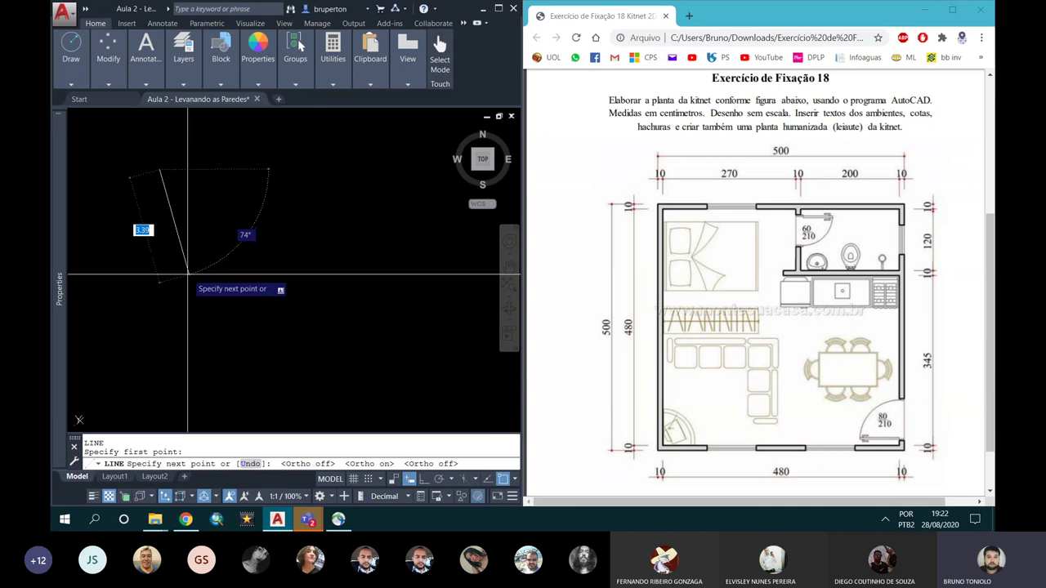
{"action": "key", "text": "F8"}
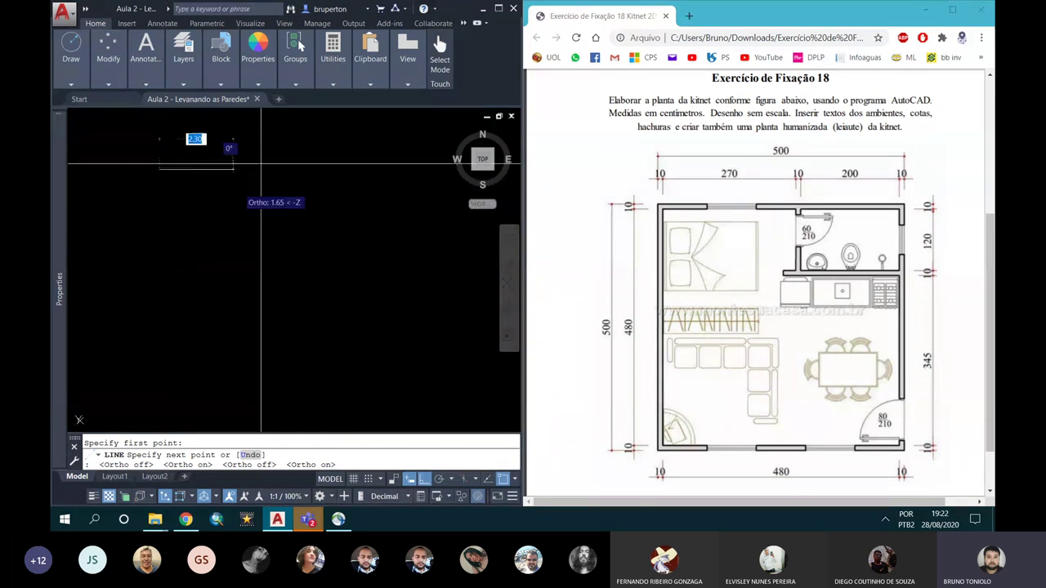
{"action": "left_click", "coordinate": [499, 11]}
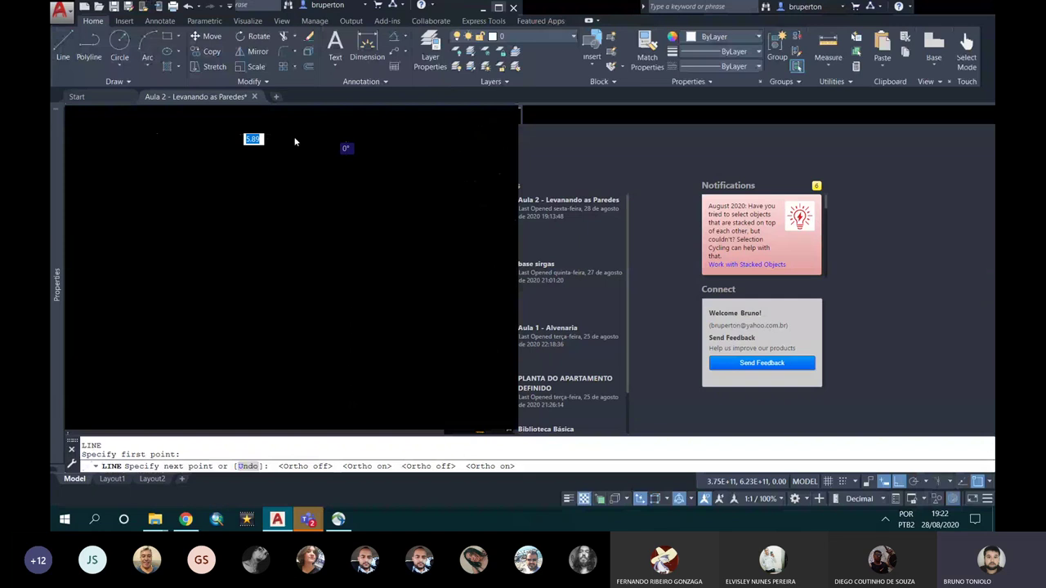
Cancel the line, toggle Ortho off and on, and restore AutoCAD beside the kitnet PDF
{"action": "key", "text": "Escape"}
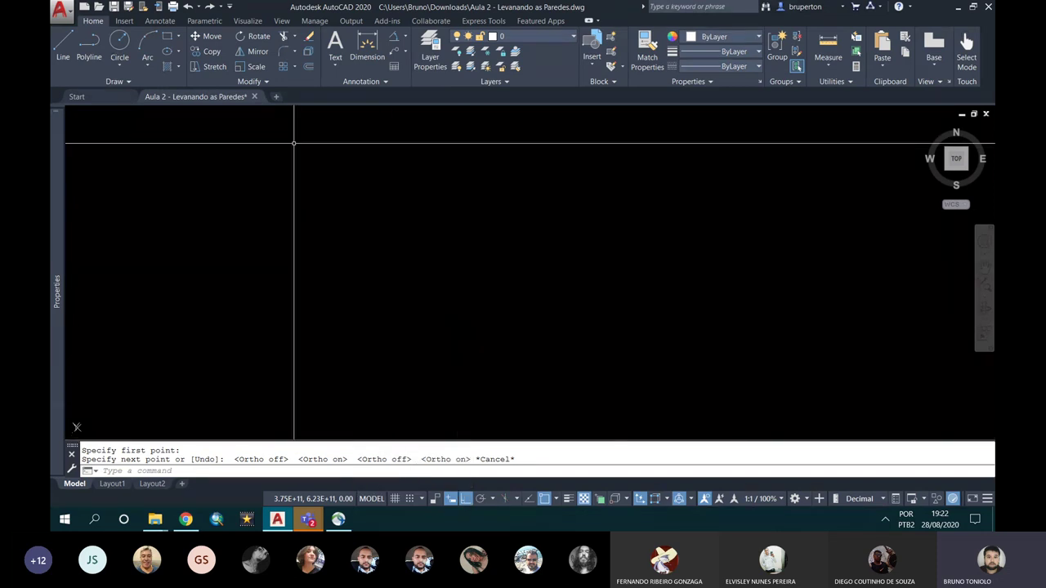
{"action": "key", "text": "F8"}
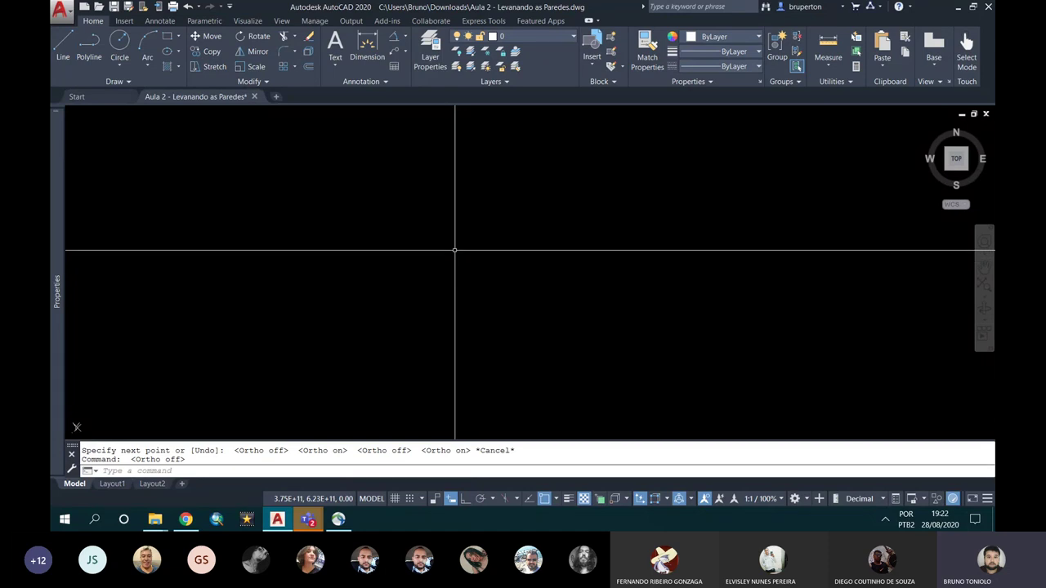
{"action": "key", "text": "F8"}
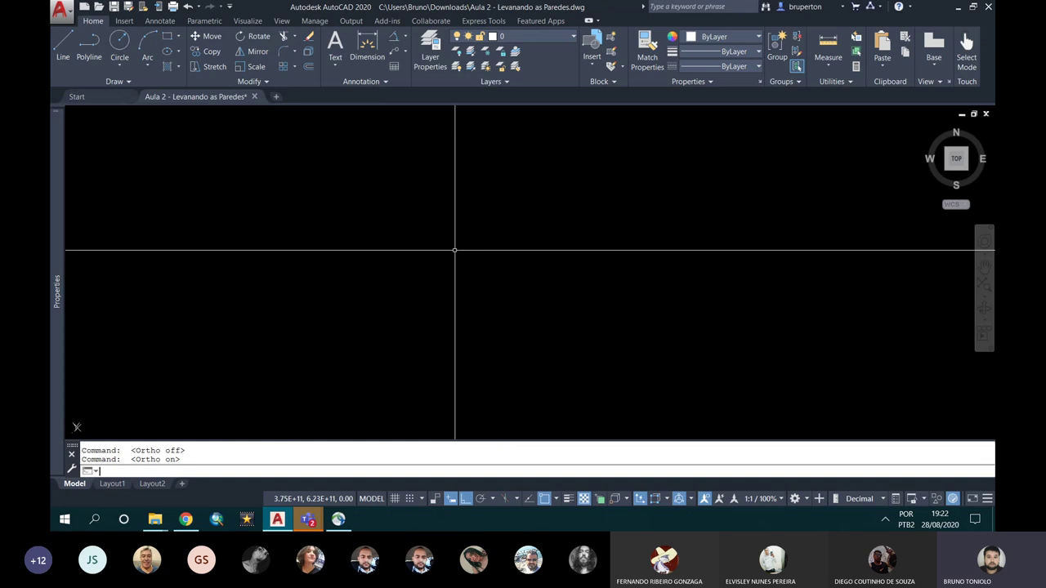
{"action": "left_click", "coordinate": [465, 499]}
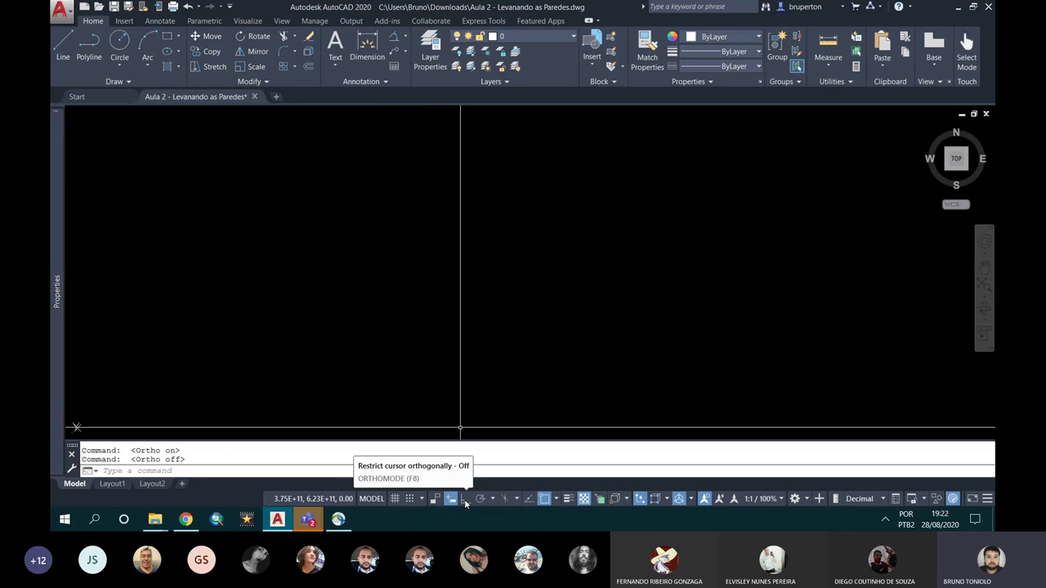
{"action": "mouse_move", "coordinate": [559, 7]}
{"action": "left_mouse_down"}
{"action": "mouse_move", "coordinate": [127, 175]}
{"action": "mouse_move", "coordinate": [136, 205]}
{"action": "left_mouse_up"}
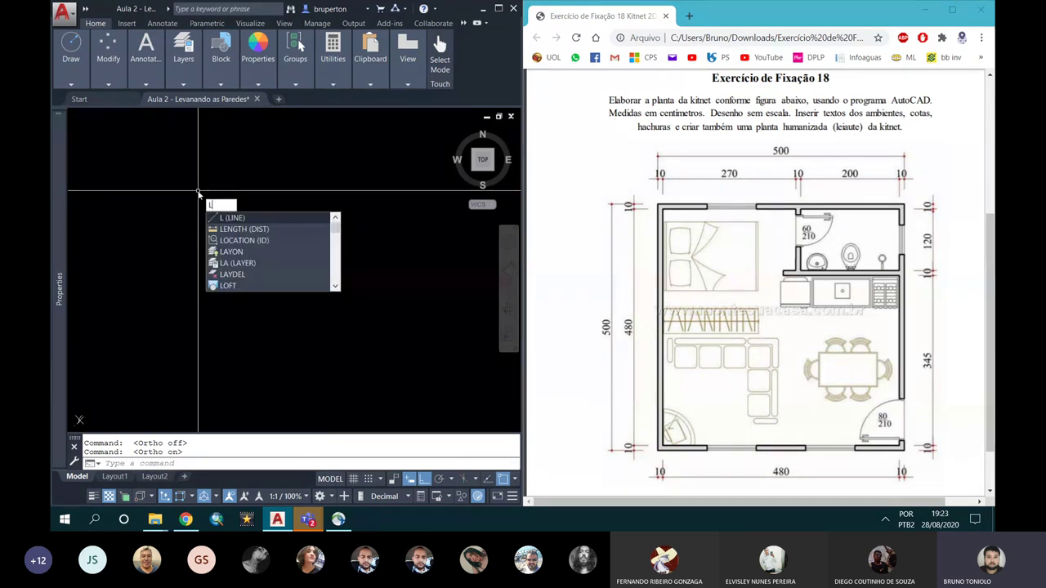
Start a line and place the square's first corner at the upper left
{"action": "key", "text": "Return"}
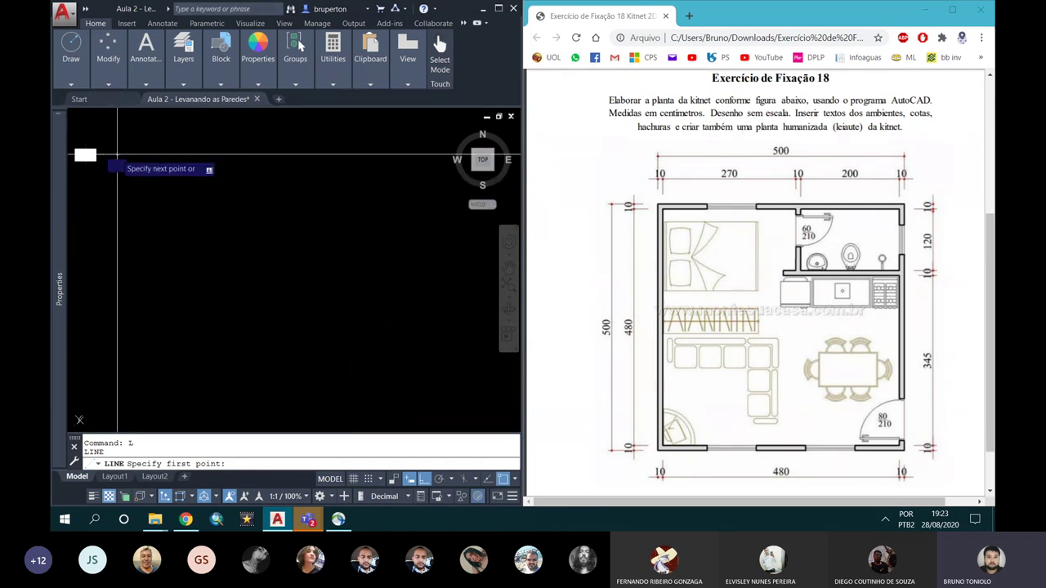
{"action": "left_click", "coordinate": [116, 152]}
{"action": "type", "text": "5"}
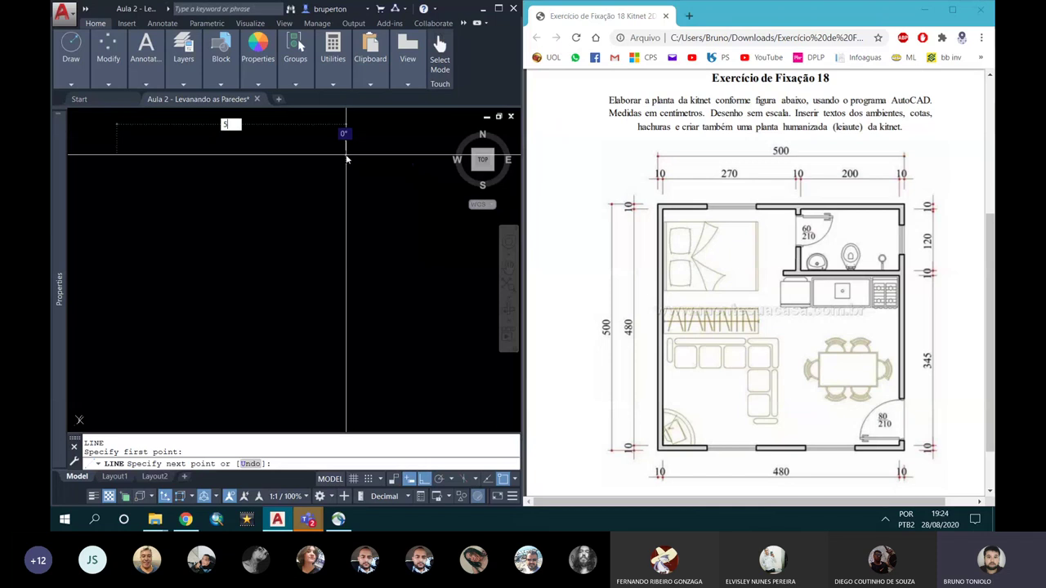
Draw 5-unit sides right, down, left and up to close the square, then end the line command
{"action": "key", "text": "Return"}
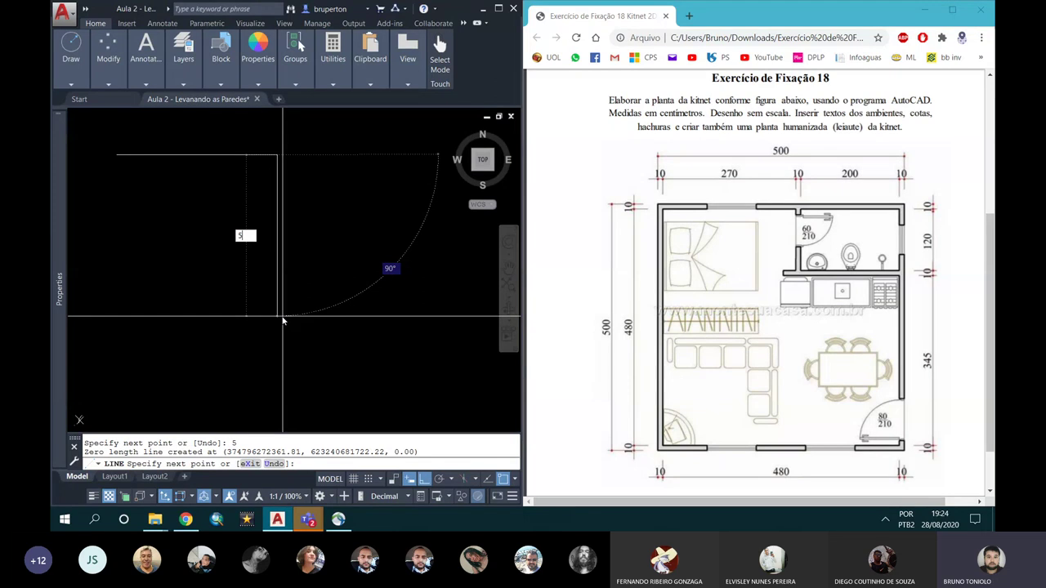
{"action": "key", "text": "Return"}
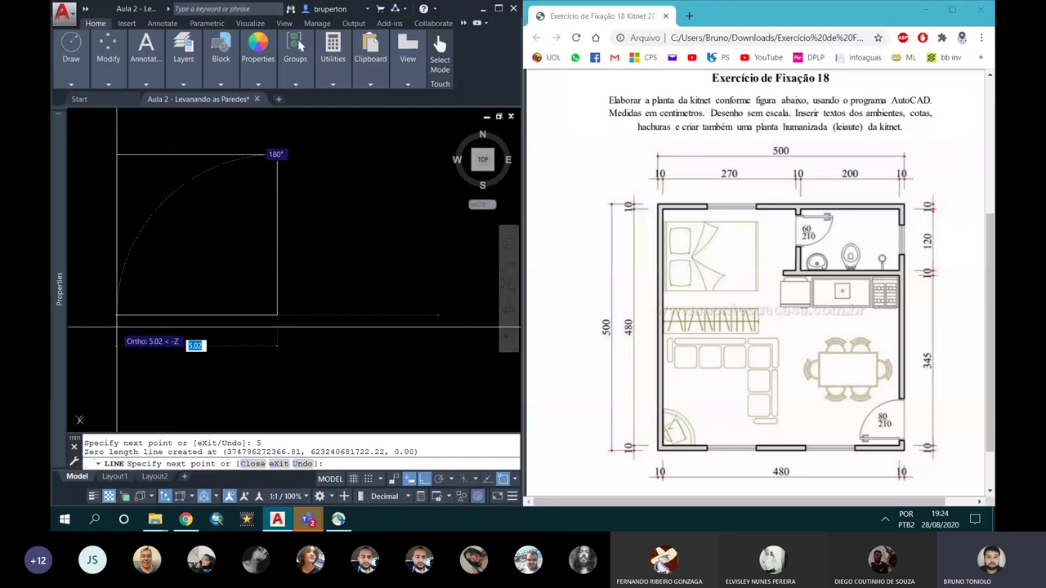
{"action": "key", "text": "Return"}
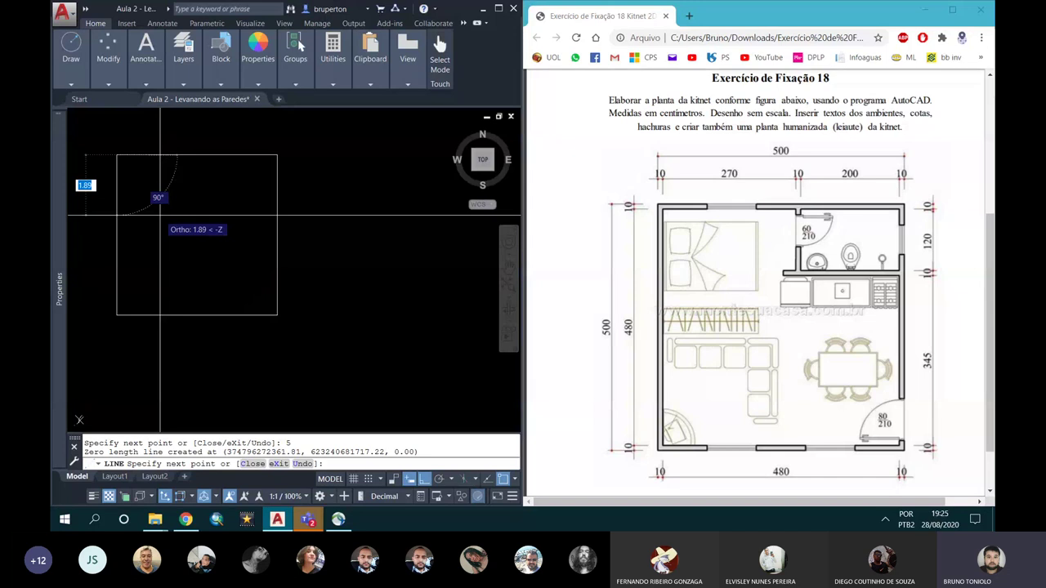
{"action": "key", "text": "Escape"}
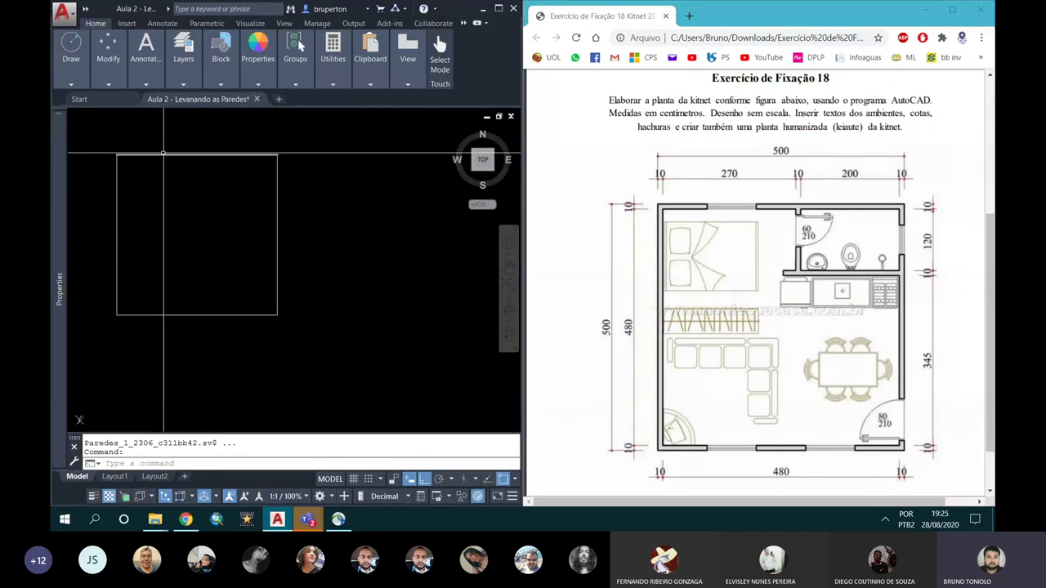
Select single edges and then all four sides to show they are separate lines, then maximize AutoCAD
{"action": "left_click", "coordinate": [276, 159]}
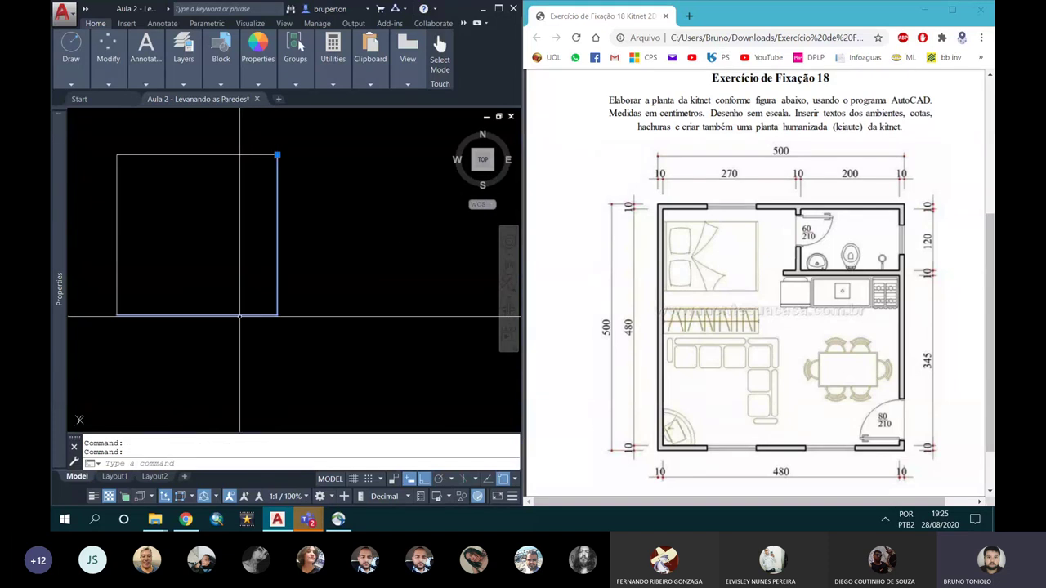
{"action": "left_click", "coordinate": [240, 320]}
{"action": "left_click", "coordinate": [230, 325]}
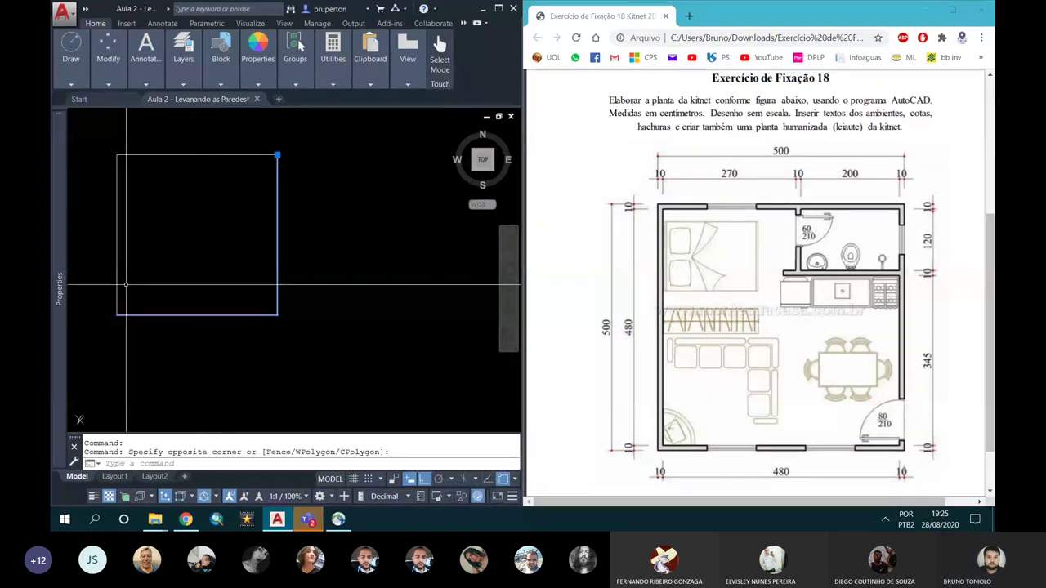
{"action": "left_click", "coordinate": [117, 280]}
{"action": "left_click", "coordinate": [119, 282]}
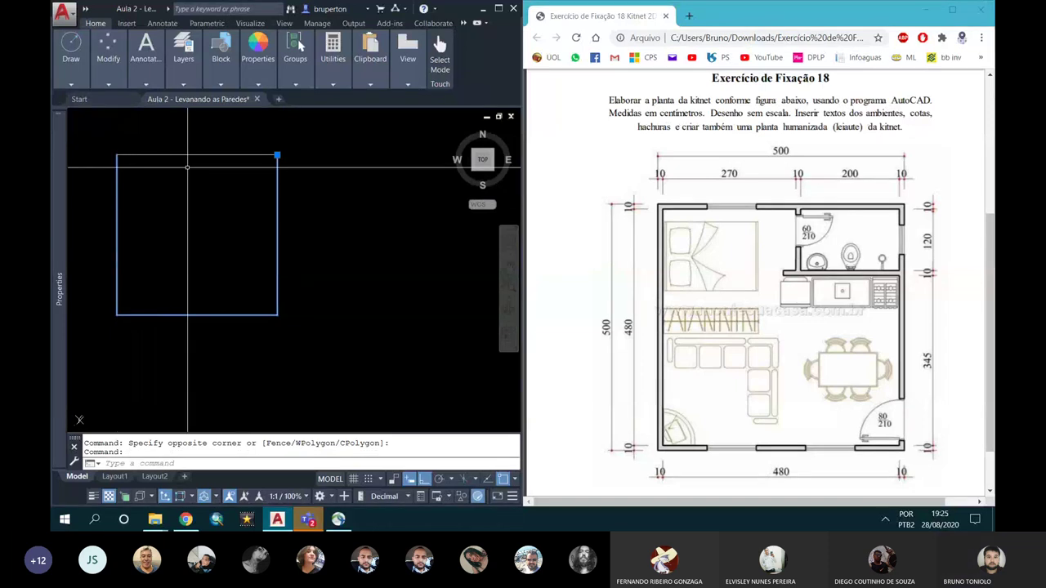
{"action": "left_click", "coordinate": [193, 161]}
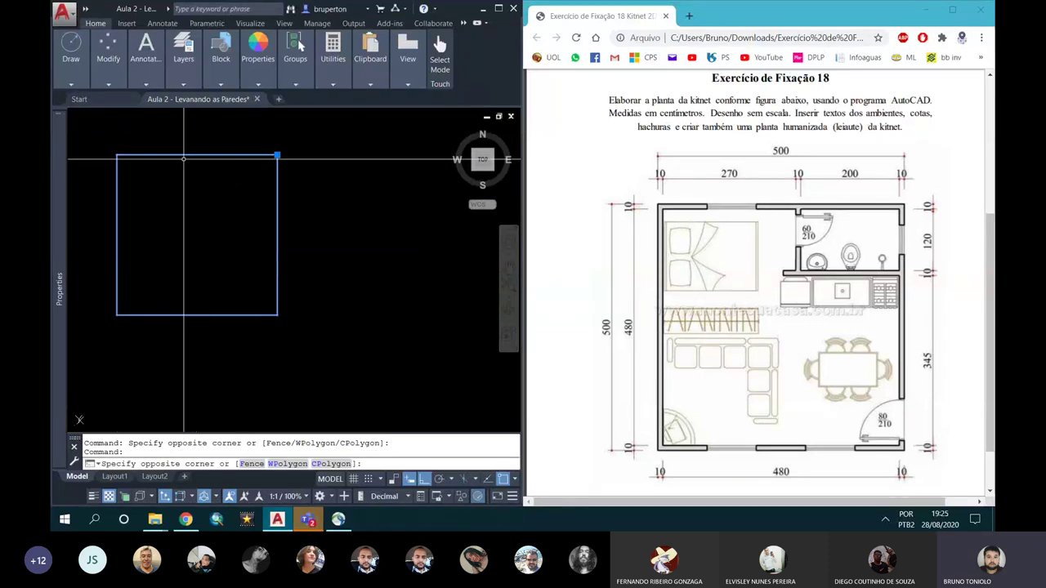
{"action": "left_click", "coordinate": [259, 154]}
{"action": "left_click", "coordinate": [276, 155]}
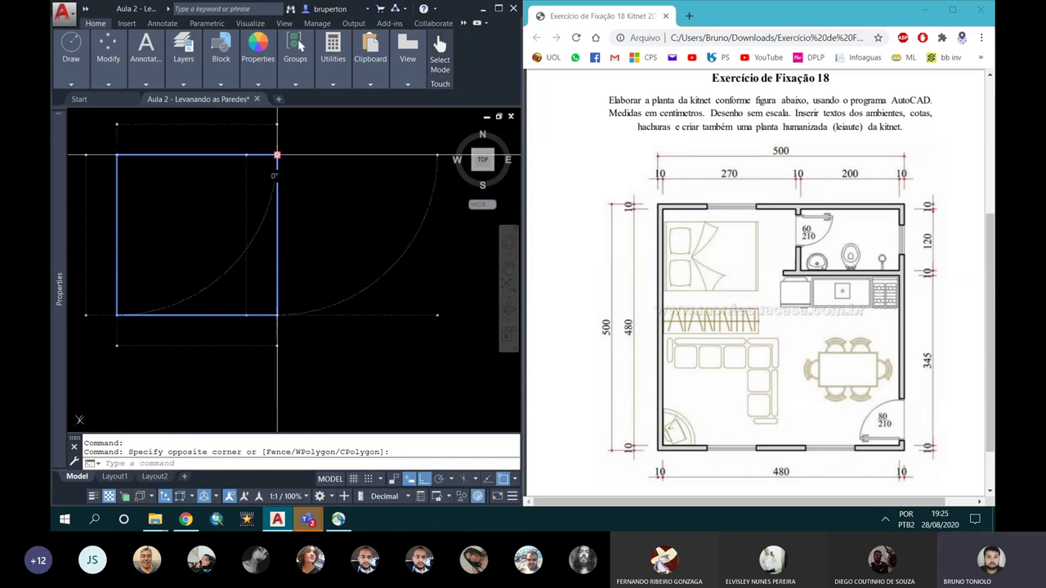
{"action": "left_click", "coordinate": [497, 10]}
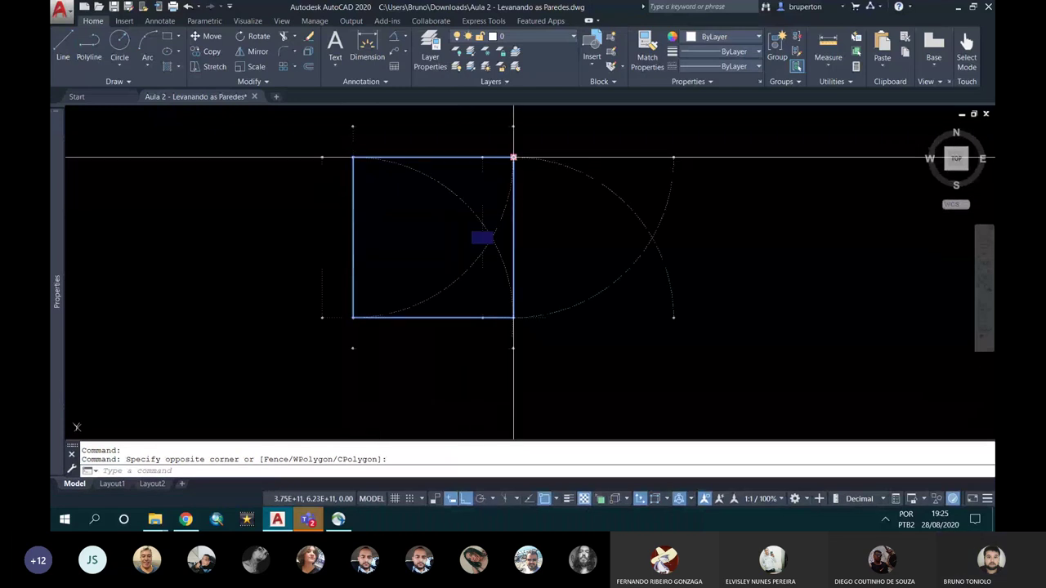
Clear the selection and zoom to Extents with Z, adjusting the view by scrolling
{"action": "key", "text": "Escape"}
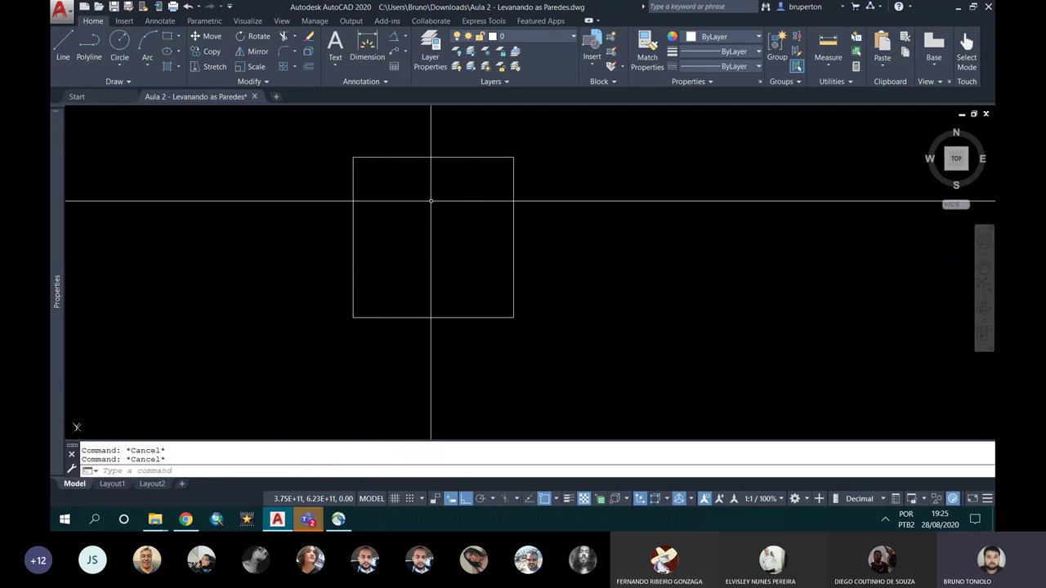
{"action": "type", "text": "Z"}
{"action": "key", "text": "Return"}
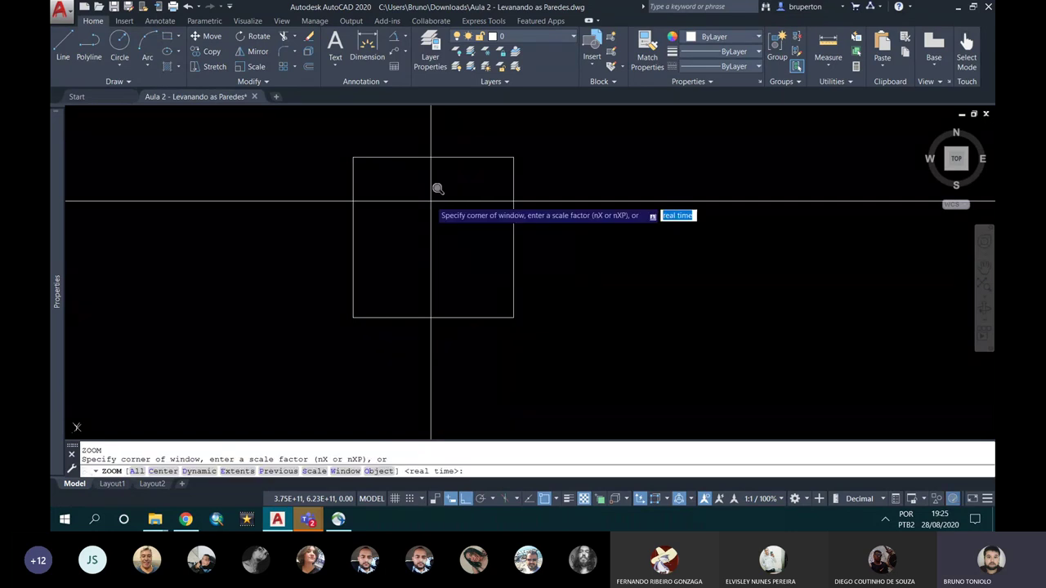
{"action": "left_click", "coordinate": [236, 472]}
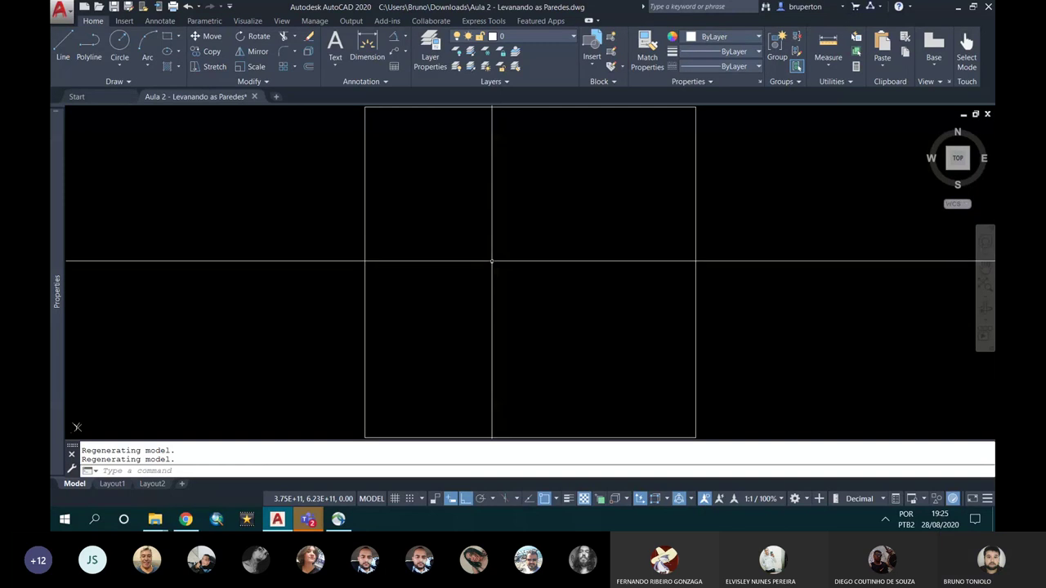
{"action": "scroll", "coordinate": [498, 267], "scroll_direction": "down", "scroll_amount": 2}
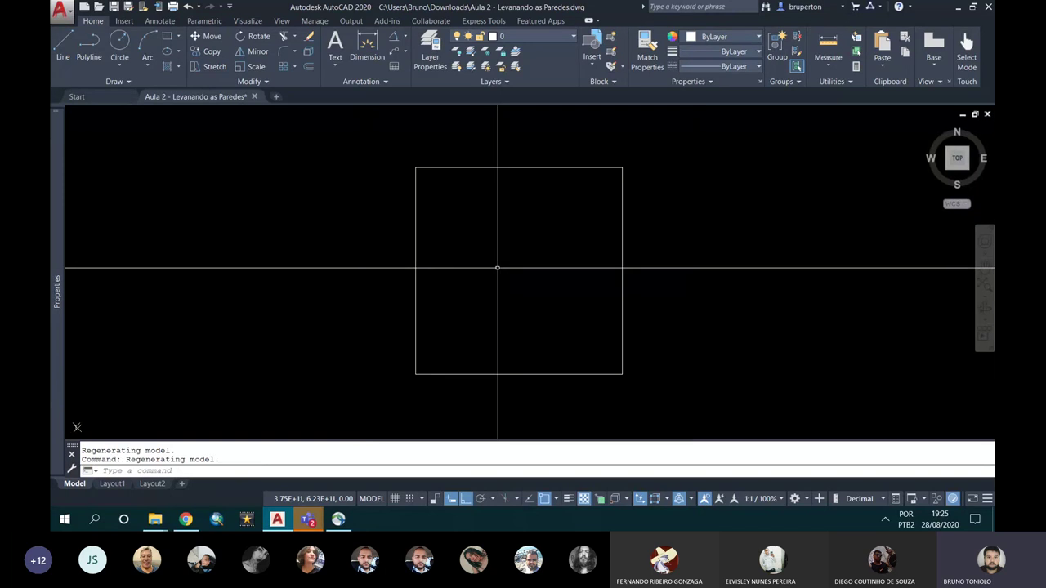
{"action": "scroll", "coordinate": [503, 237], "scroll_direction": "up", "scroll_amount": 2}
{"action": "scroll", "coordinate": [502, 237], "scroll_direction": "down", "scroll_amount": 2}
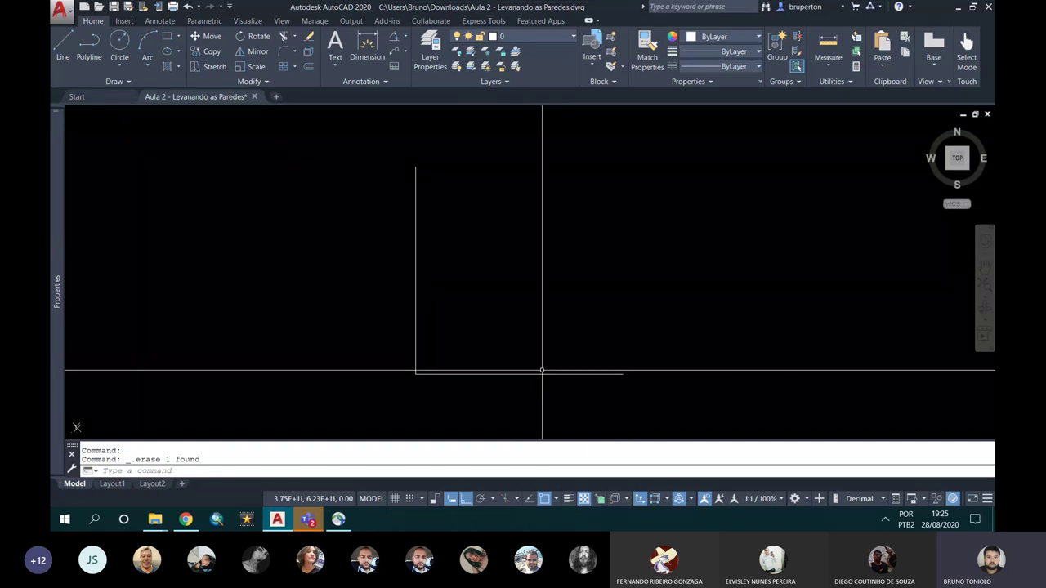
{"action": "key", "text": "Delete"}
{"action": "type", "text": "L"}
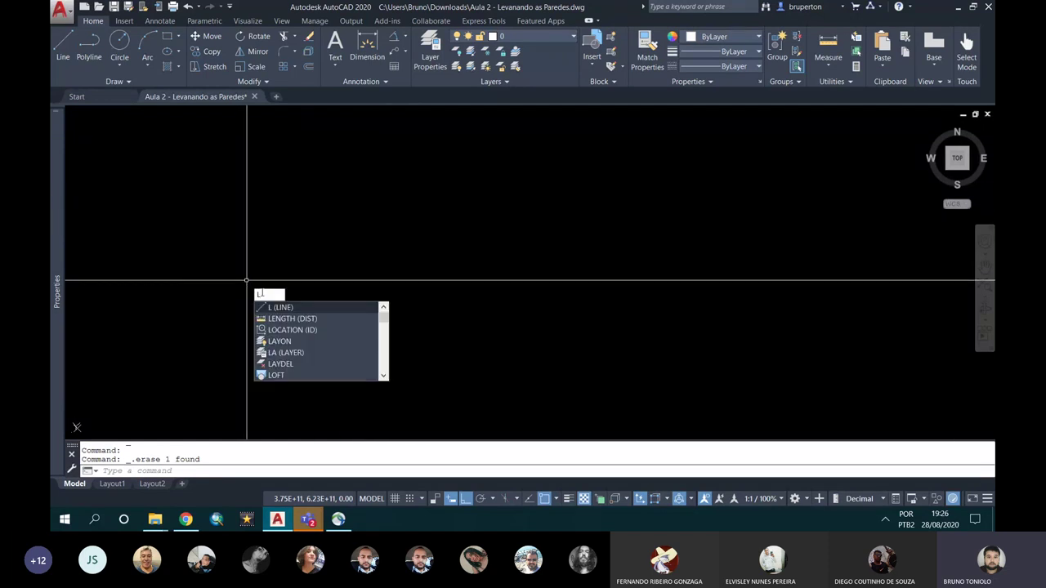
{"action": "left_click", "coordinate": [286, 308]}
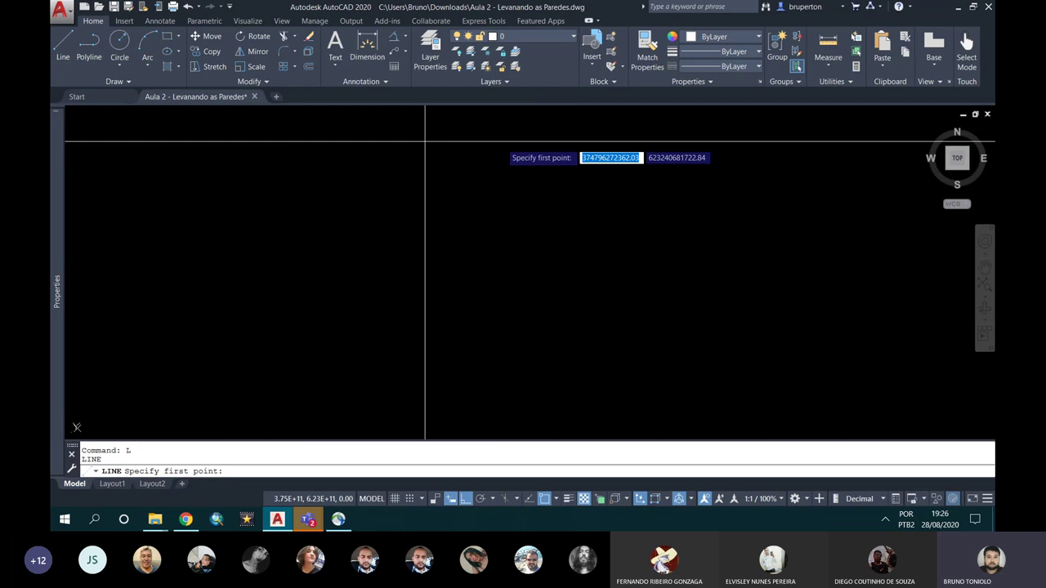
{"action": "left_click", "coordinate": [707, 152]}
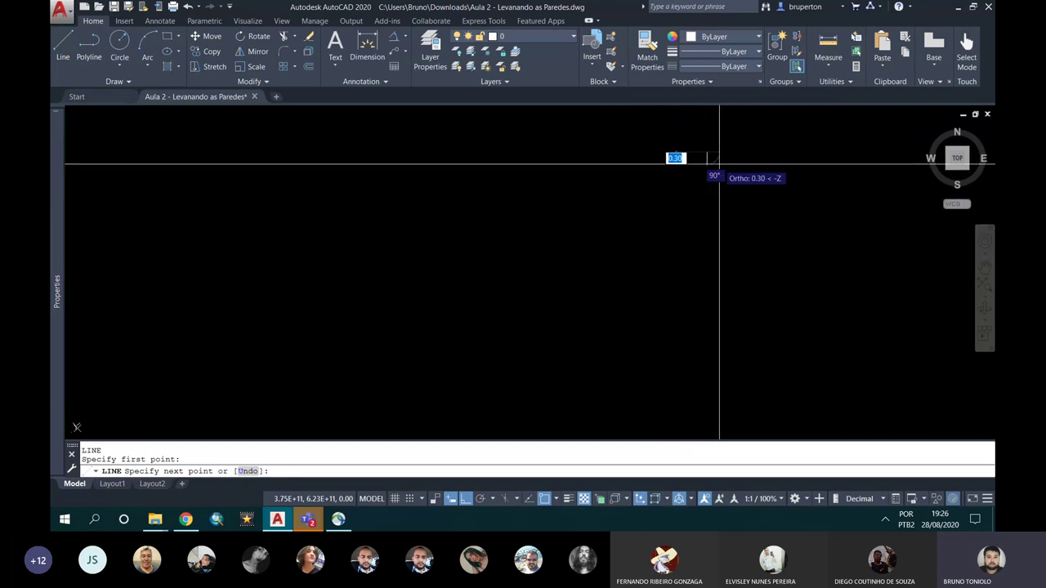
{"action": "key", "text": "Escape"}
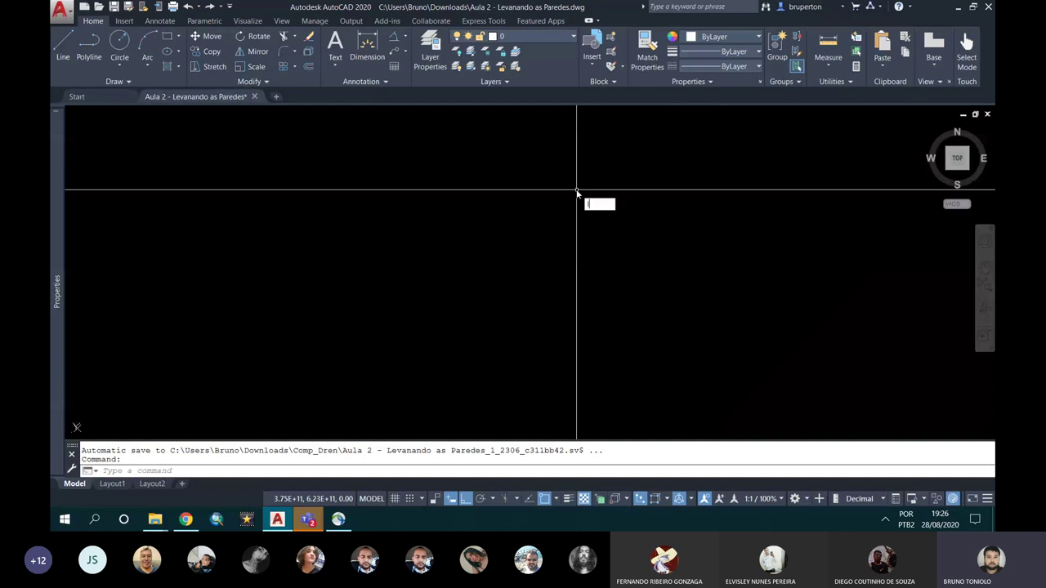
{"action": "type", "text": "L"}
Start a line and place the square's first corner
{"action": "key", "text": "Return"}
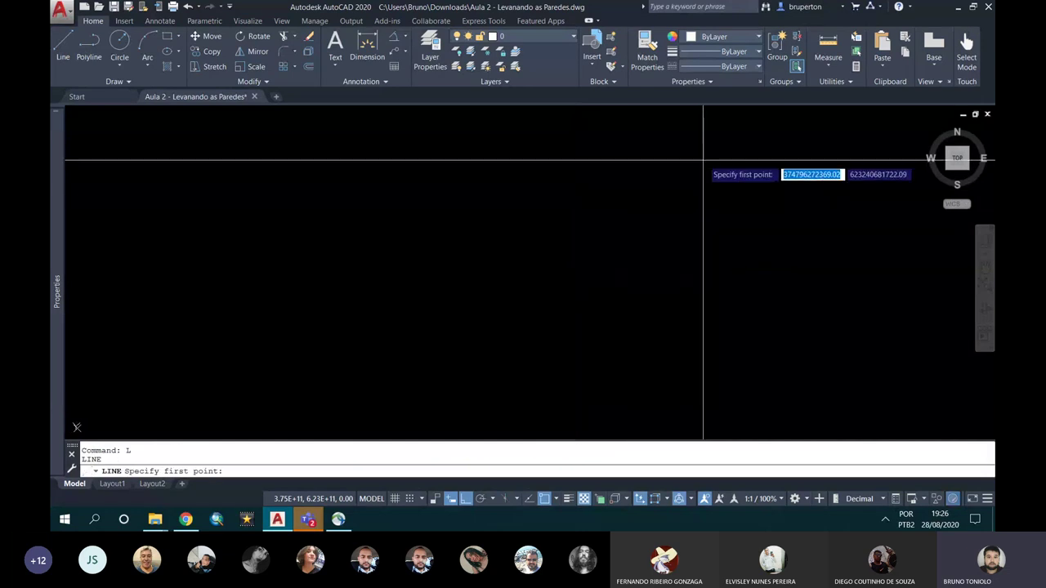
{"action": "left_click", "coordinate": [183, 161]}
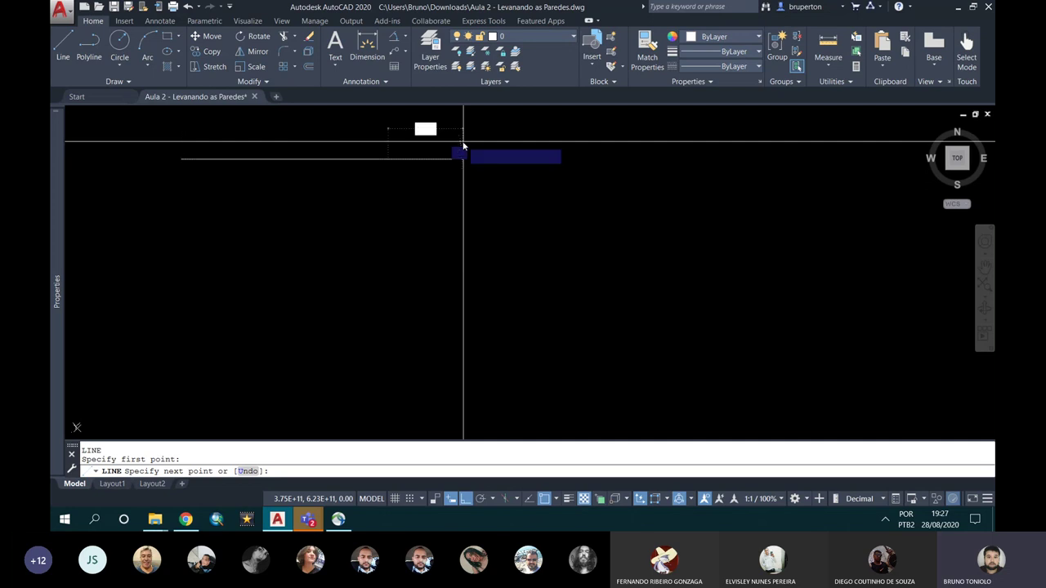
Enter 5 for each side under Ortho to finish the square as four separate lines
{"action": "type", "text": "5"}
{"action": "key", "text": "Return"}
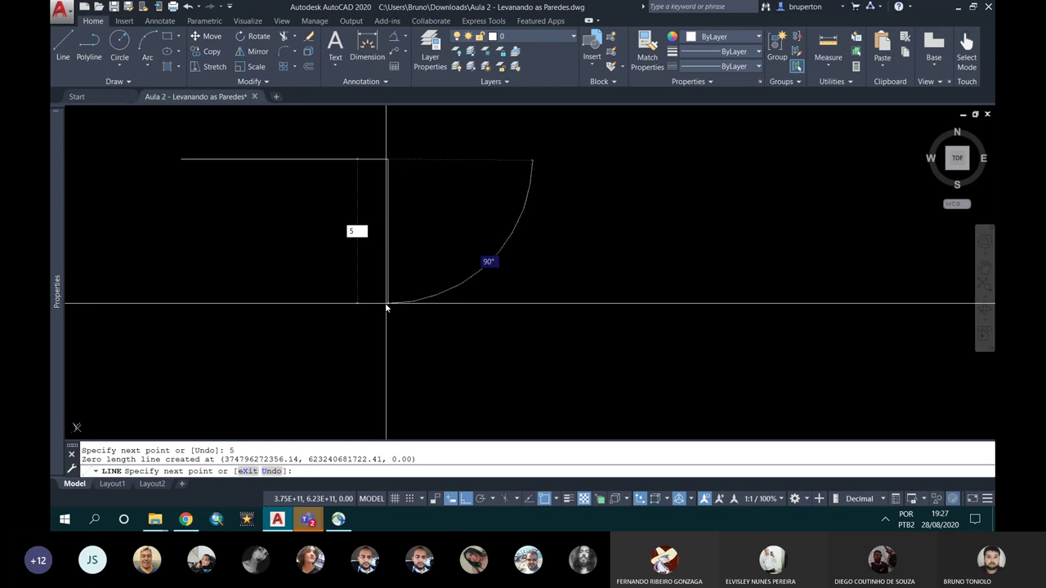
{"action": "key", "text": "Return"}
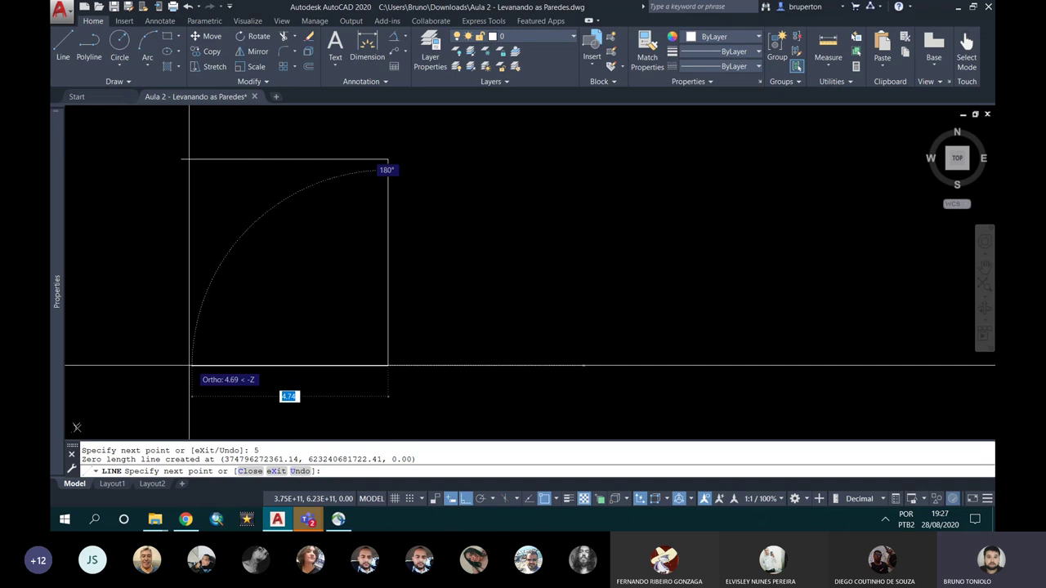
{"action": "type", "text": "5"}
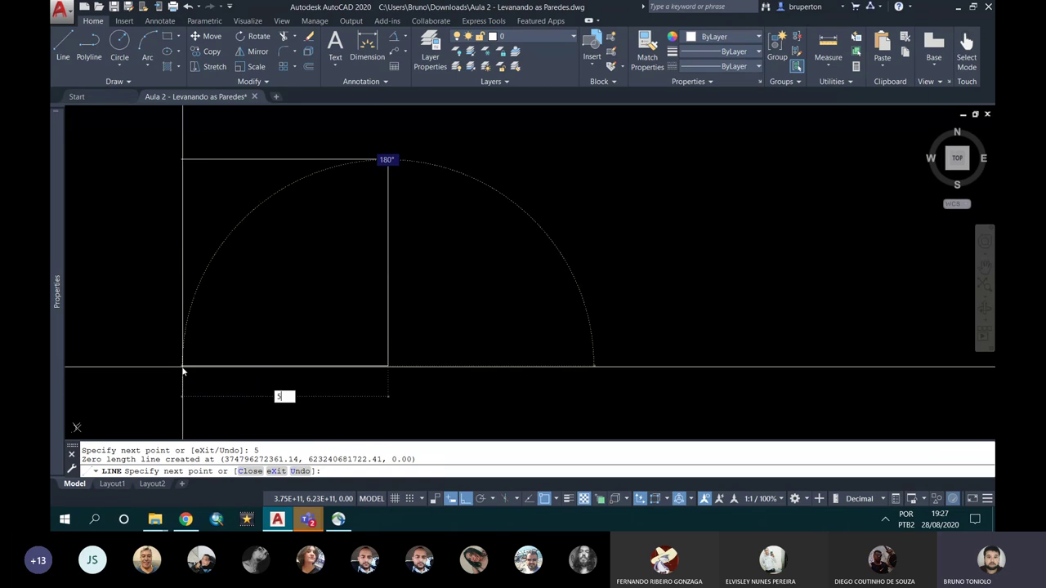
{"action": "key", "text": "Return"}
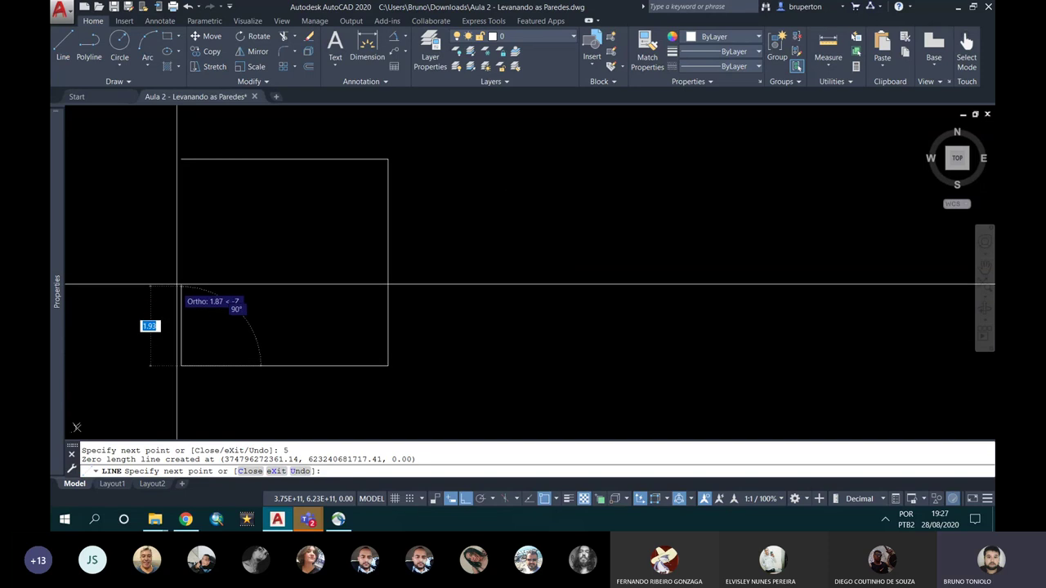
{"action": "type", "text": "5"}
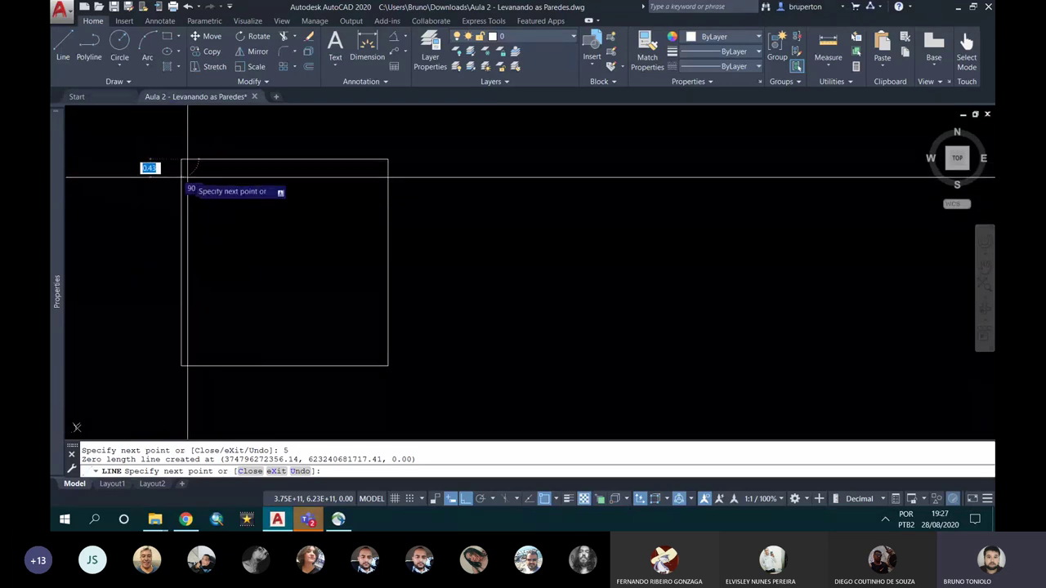
{"action": "key", "text": "Return"}
{"action": "type", "text": "Z"}
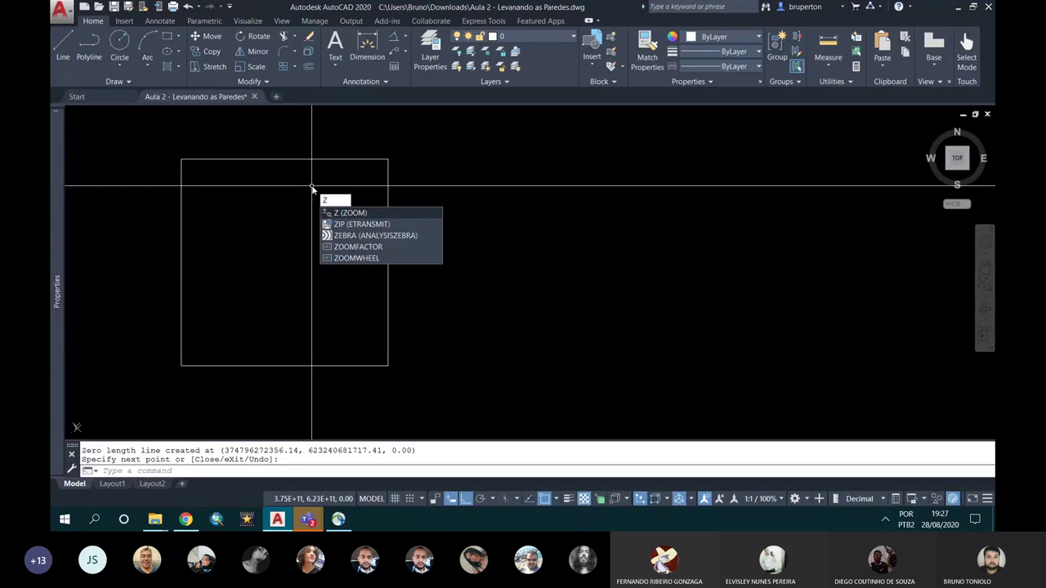
Zoom to extents so the 5-unit square fills the drawing area, then enter OP
{"action": "key", "text": "Return"}
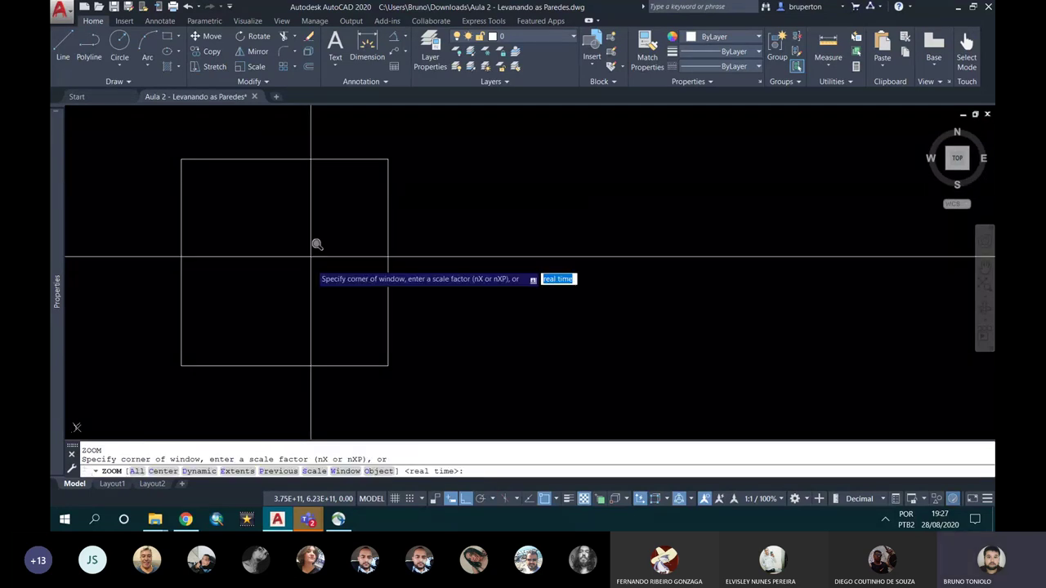
{"action": "left_click", "coordinate": [235, 472]}
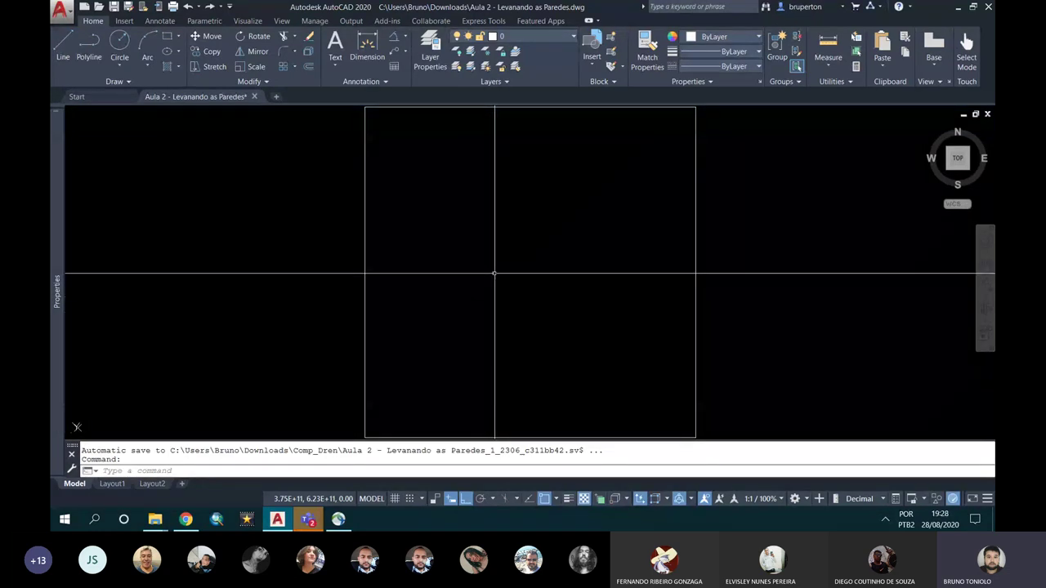
{"action": "type", "text": "O"}
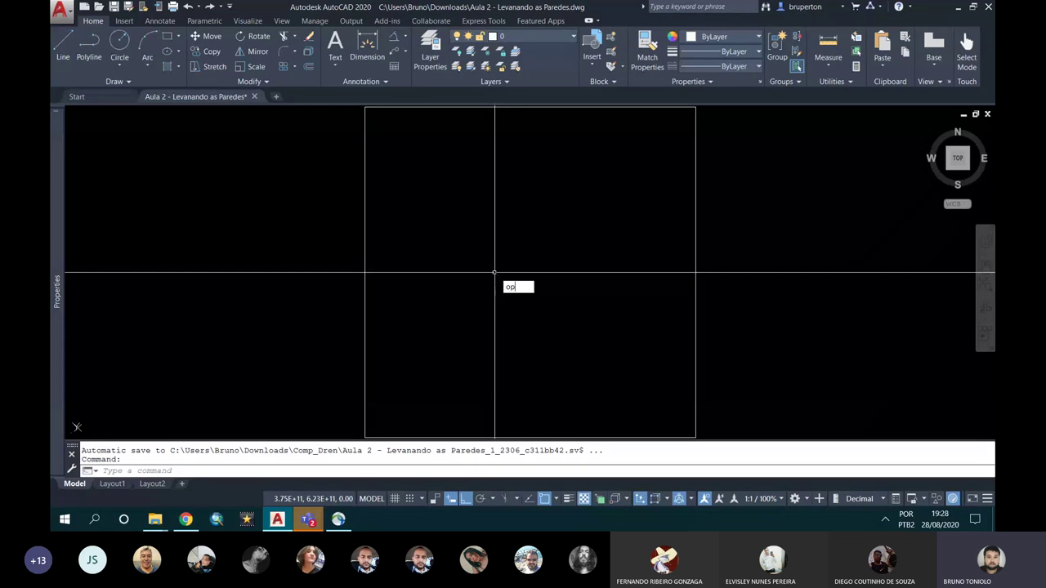
{"action": "type", "text": "P"}
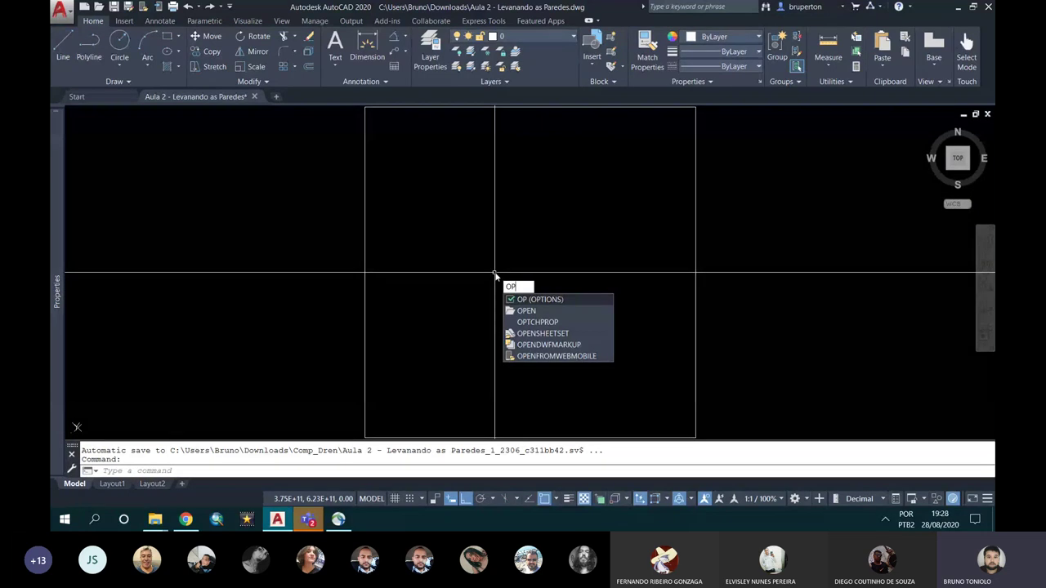
Reduce the crosshair size from 100 to 6 in Options and apply it
{"action": "key", "text": "Return"}
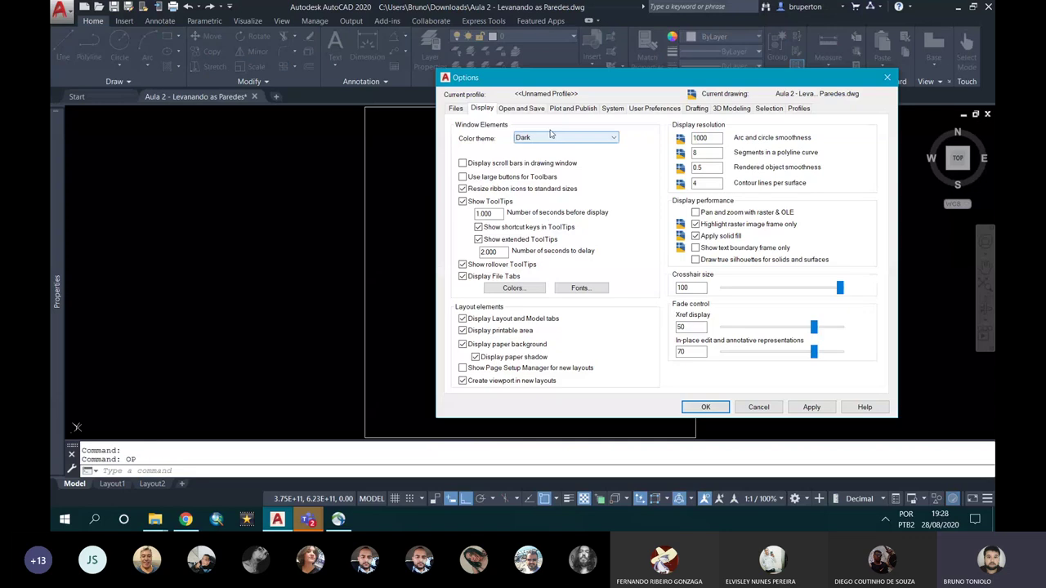
{"action": "left_click_drag", "start_coordinate": [840, 286], "coordinate": [727, 290]}
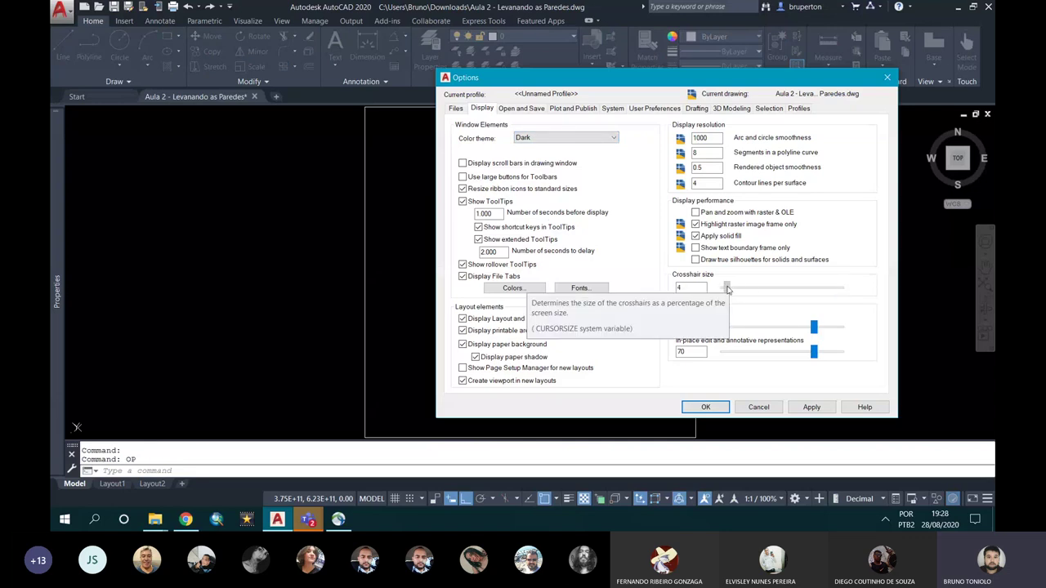
{"action": "left_click", "coordinate": [812, 407]}
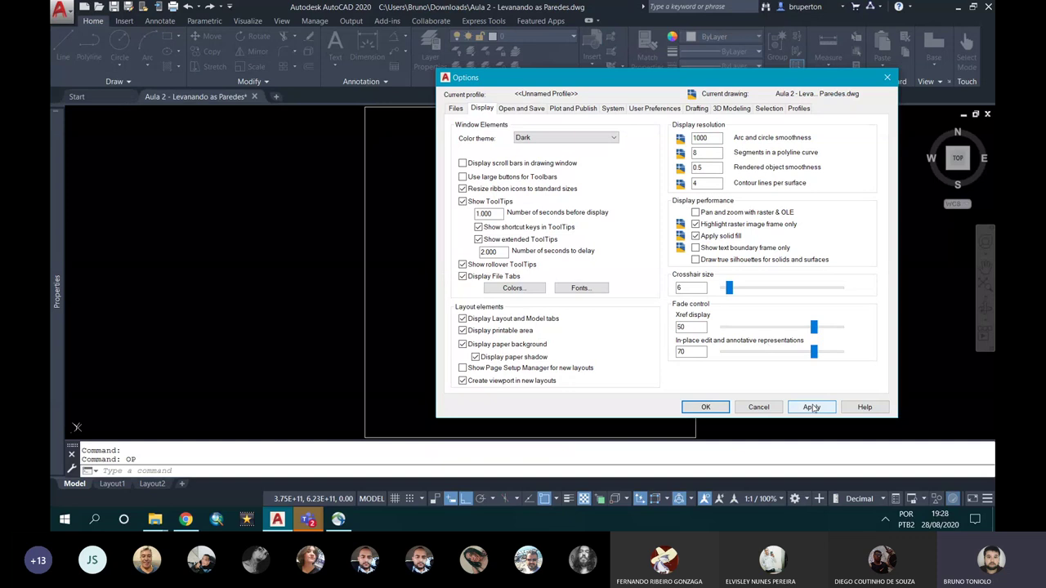
{"action": "left_click", "coordinate": [705, 407]}
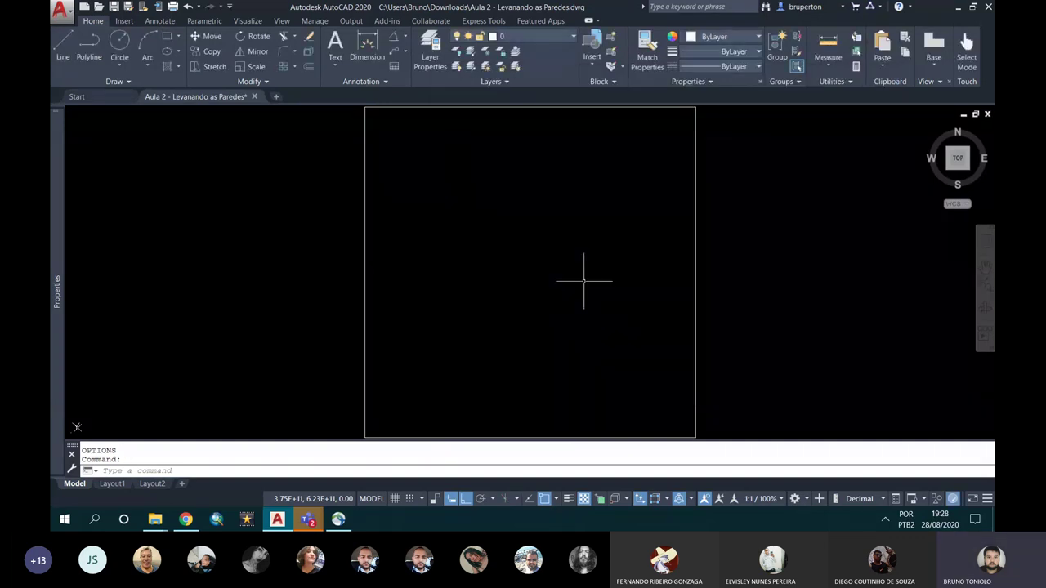
Delete the square's bottom, right, top and left lines one by one
{"action": "scroll", "coordinate": [521, 272], "scroll_direction": "down", "scroll_amount": 2}
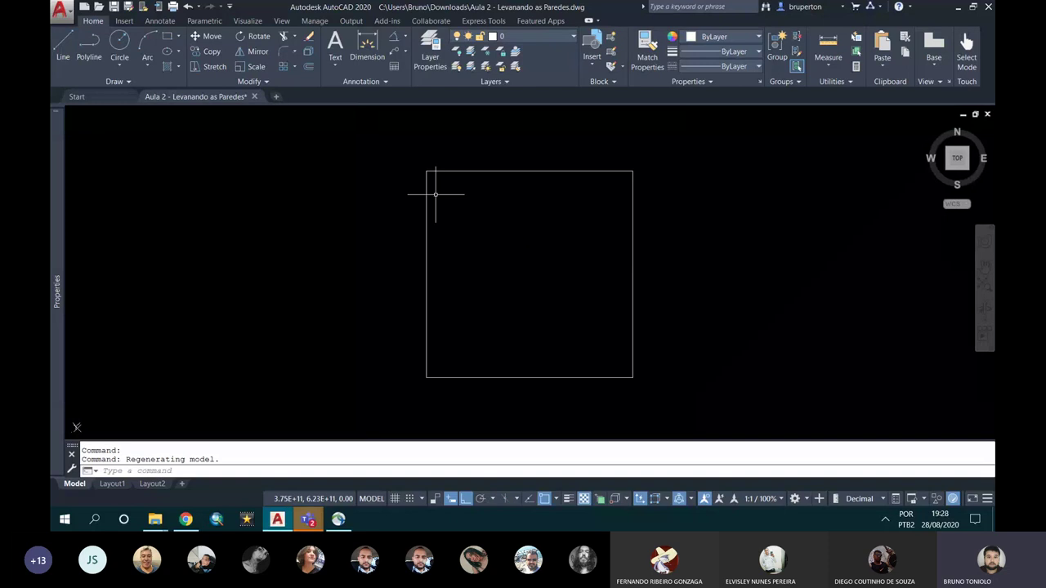
{"action": "left_click", "coordinate": [409, 158]}
{"action": "left_click", "coordinate": [338, 169]}
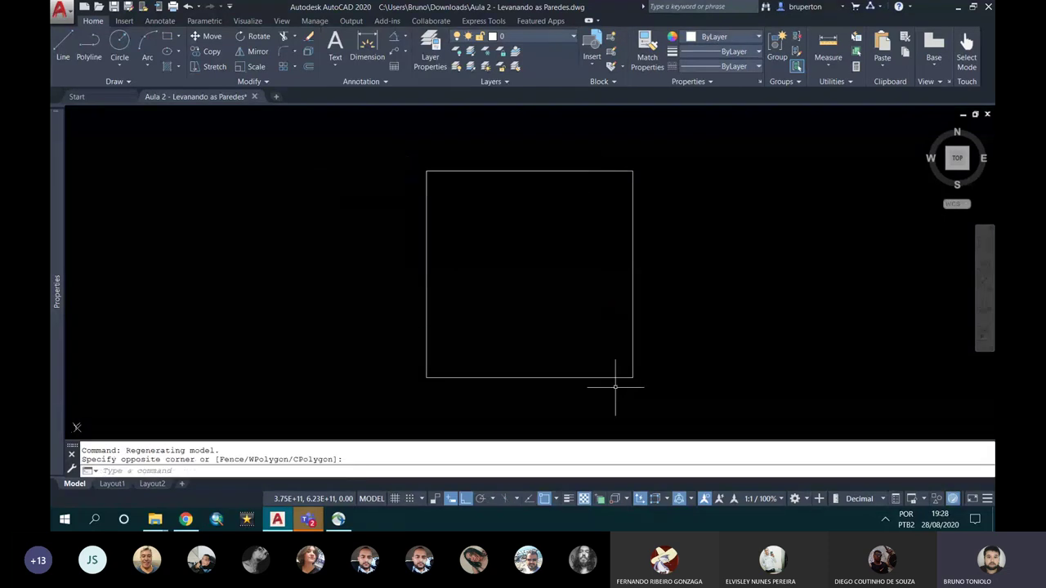
{"action": "left_click", "coordinate": [599, 376]}
{"action": "key", "text": "Delete"}
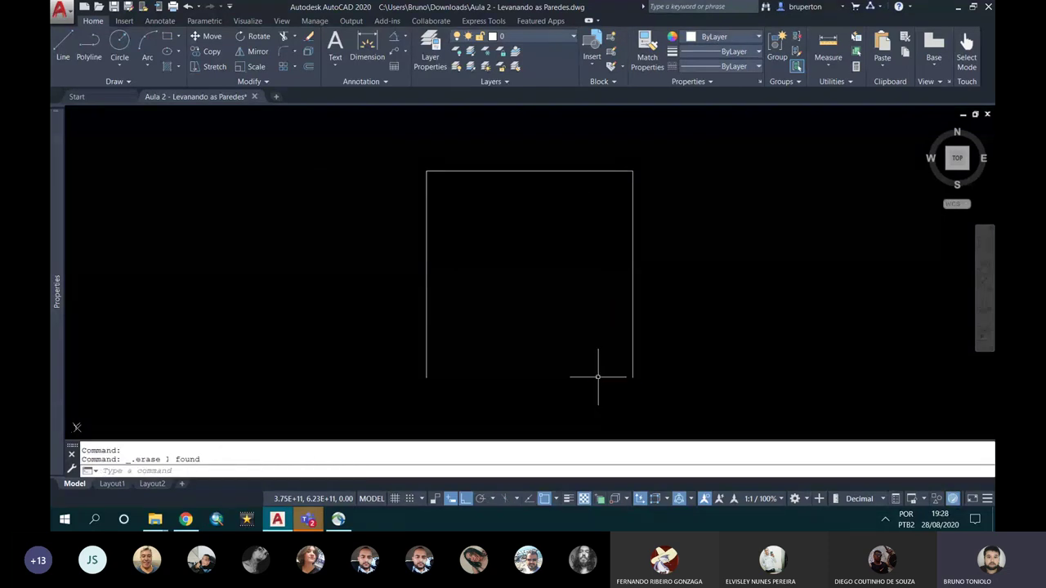
{"action": "left_click", "coordinate": [633, 344]}
{"action": "key", "text": "Delete"}
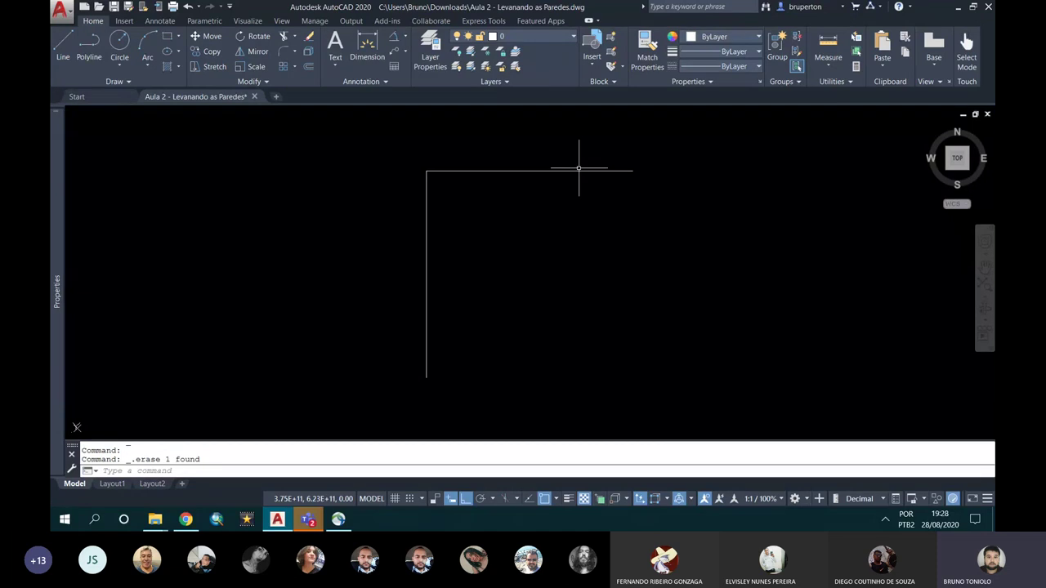
{"action": "left_click", "coordinate": [579, 171]}
{"action": "key", "text": "Delete"}
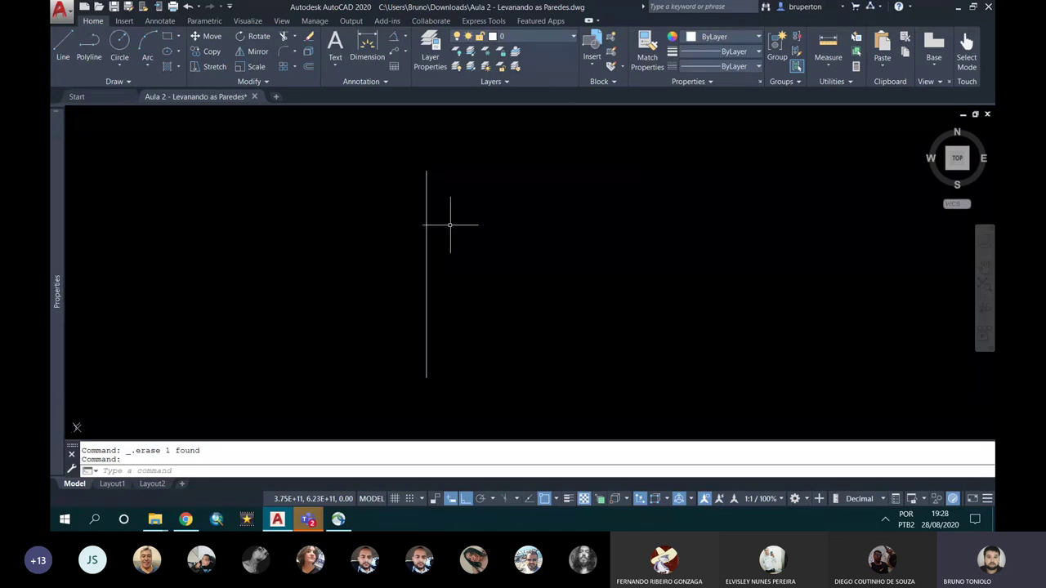
{"action": "left_click", "coordinate": [425, 243]}
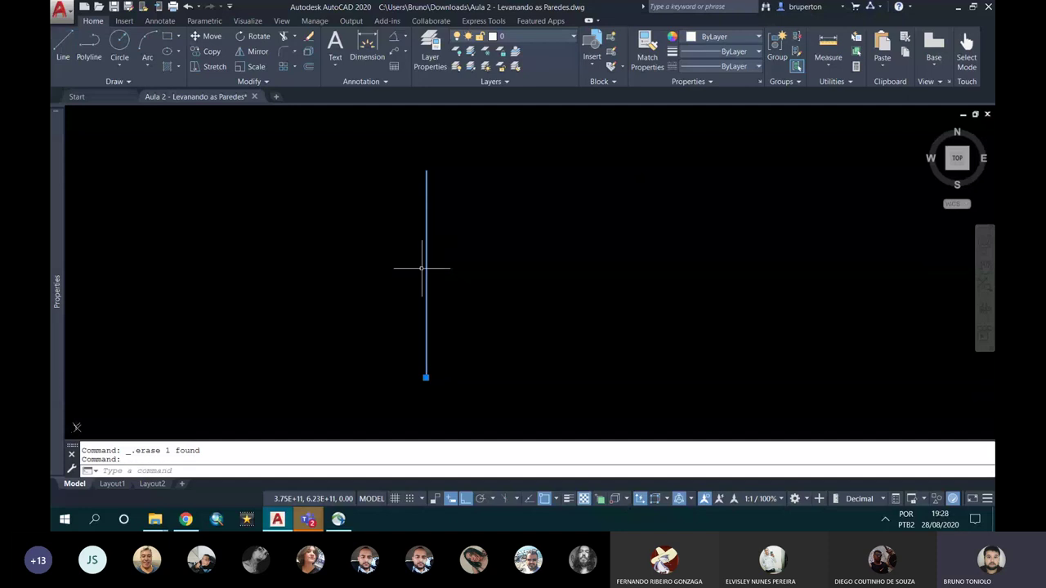
{"action": "key", "text": "Delete"}
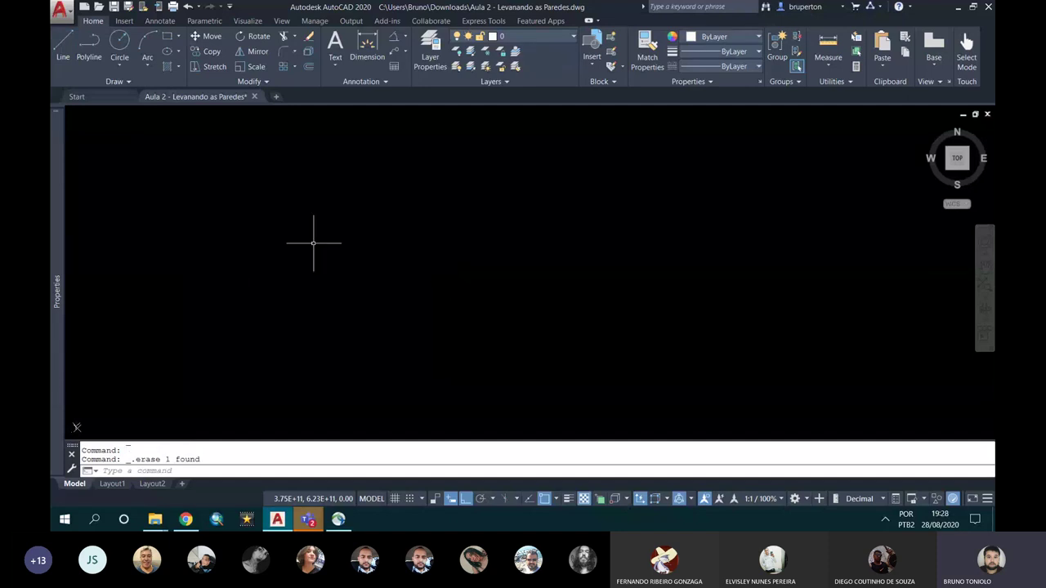
Start the LINE command at a first corner point with Ortho on
{"action": "type", "text": "l"}
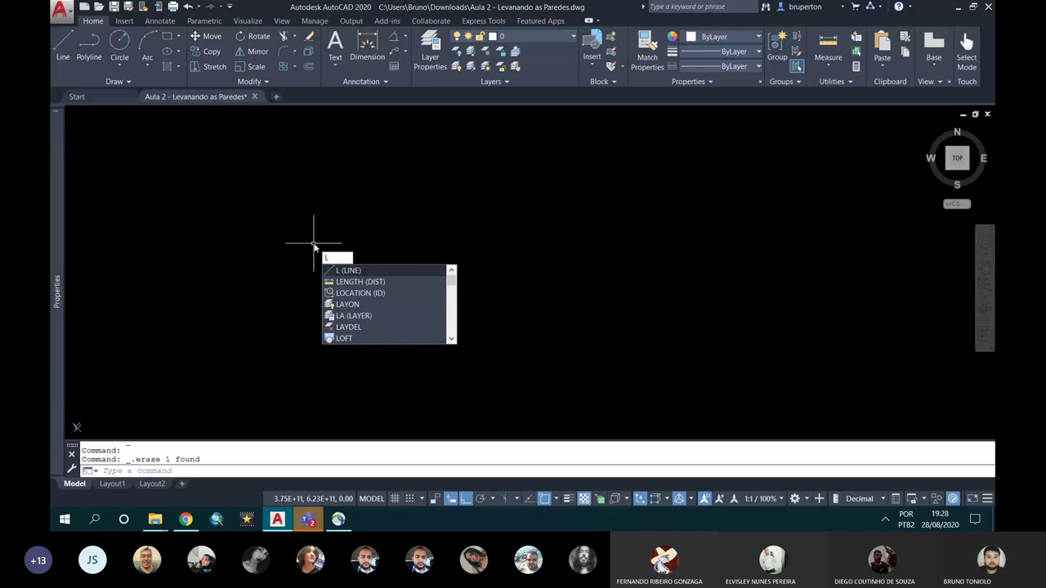
{"action": "key", "text": "Return"}
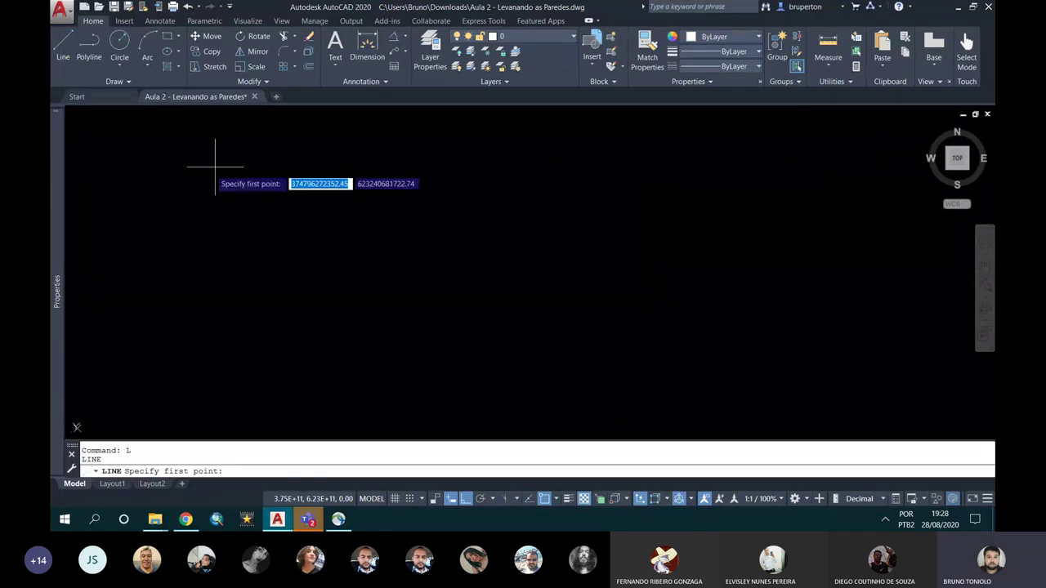
{"action": "left_click", "coordinate": [168, 144]}
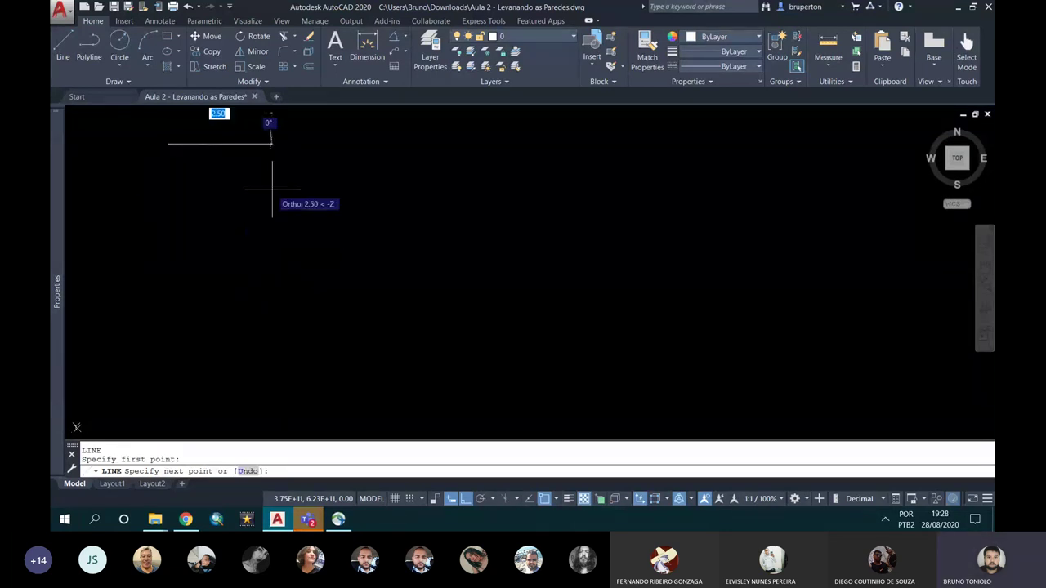
{"action": "scroll", "coordinate": [343, 164], "scroll_direction": "up", "scroll_amount": 3}
{"action": "scroll", "coordinate": [245, 155], "scroll_direction": "down", "scroll_amount": 7}
{"action": "scroll", "coordinate": [187, 164], "scroll_direction": "up", "scroll_amount": 5}
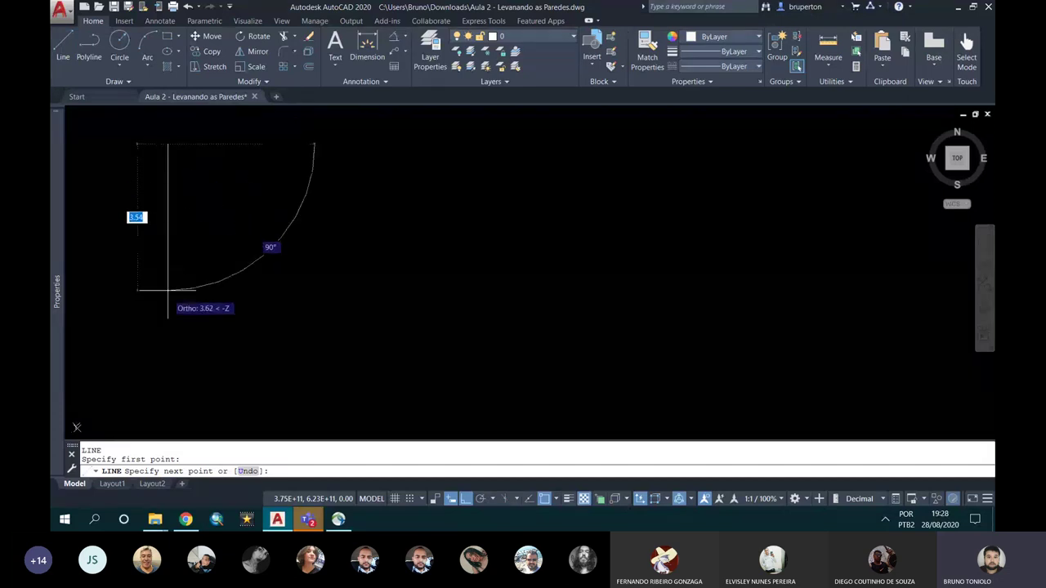
{"action": "scroll", "coordinate": [140, 322], "scroll_direction": "down", "scroll_amount": 3}
{"action": "scroll", "coordinate": [187, 192], "scroll_direction": "down", "scroll_amount": 2}
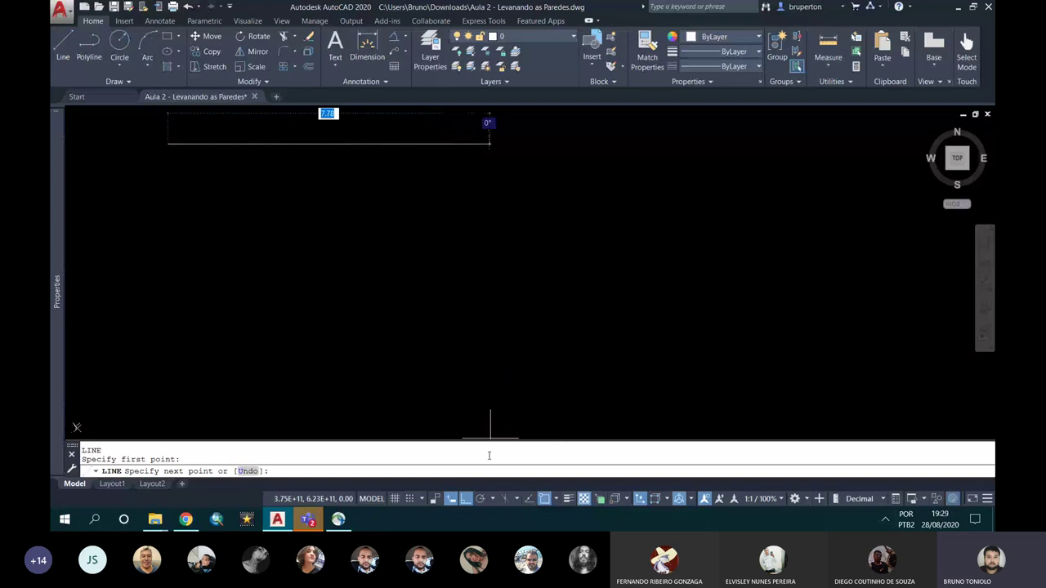
{"action": "key", "text": "F8"}
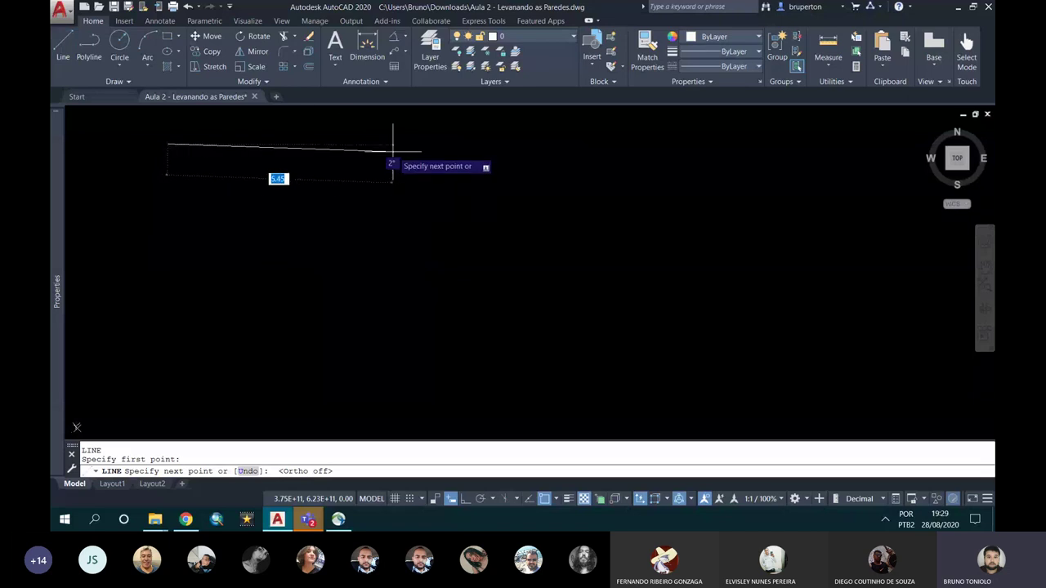
{"action": "key", "text": "F8"}
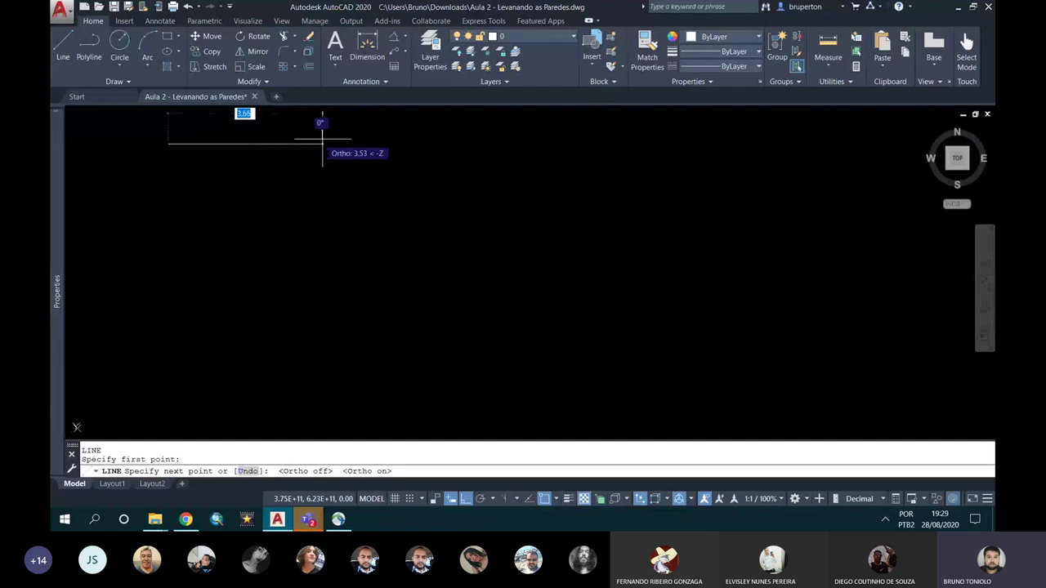
Draw the square's 5-unit sides and end the LINE command
{"action": "type", "text": "5"}
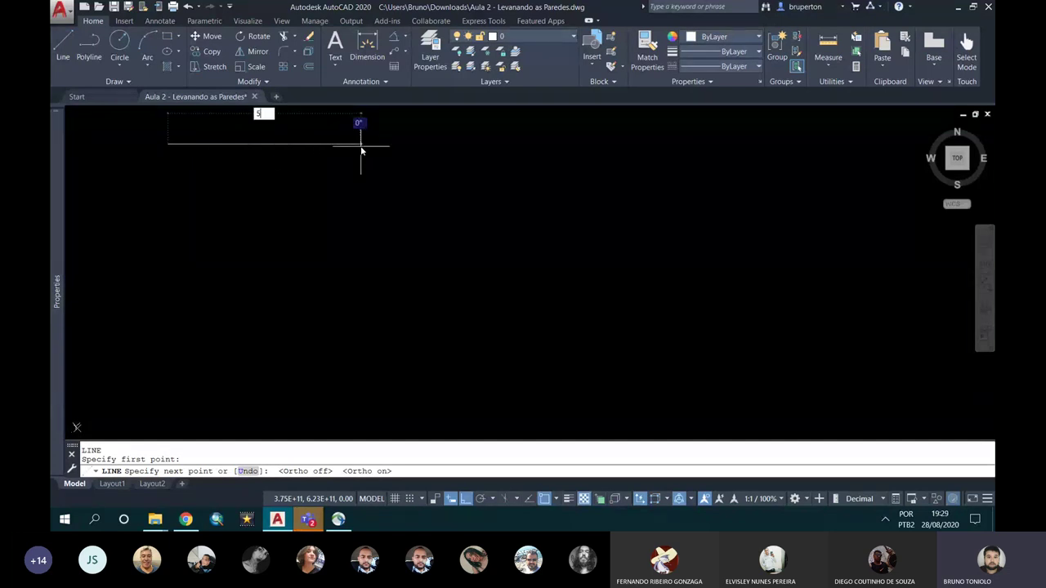
{"action": "key", "text": "Return"}
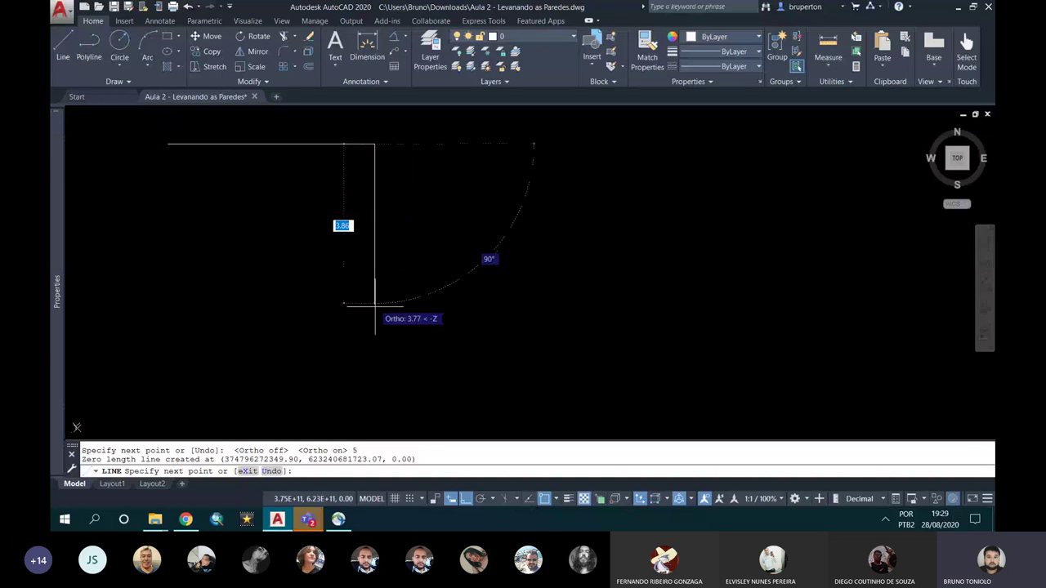
{"action": "type", "text": "5"}
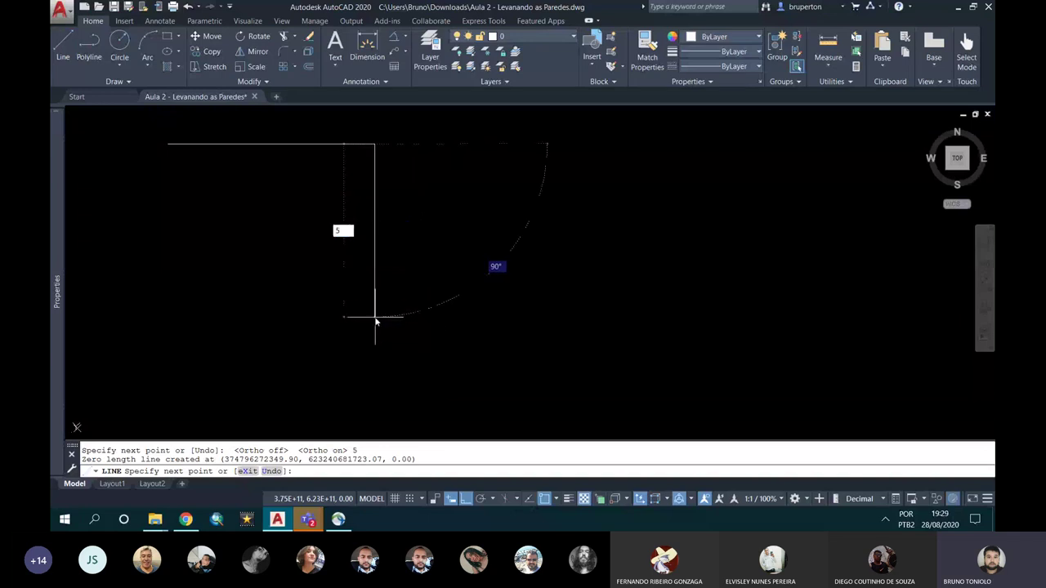
{"action": "key", "text": "Return"}
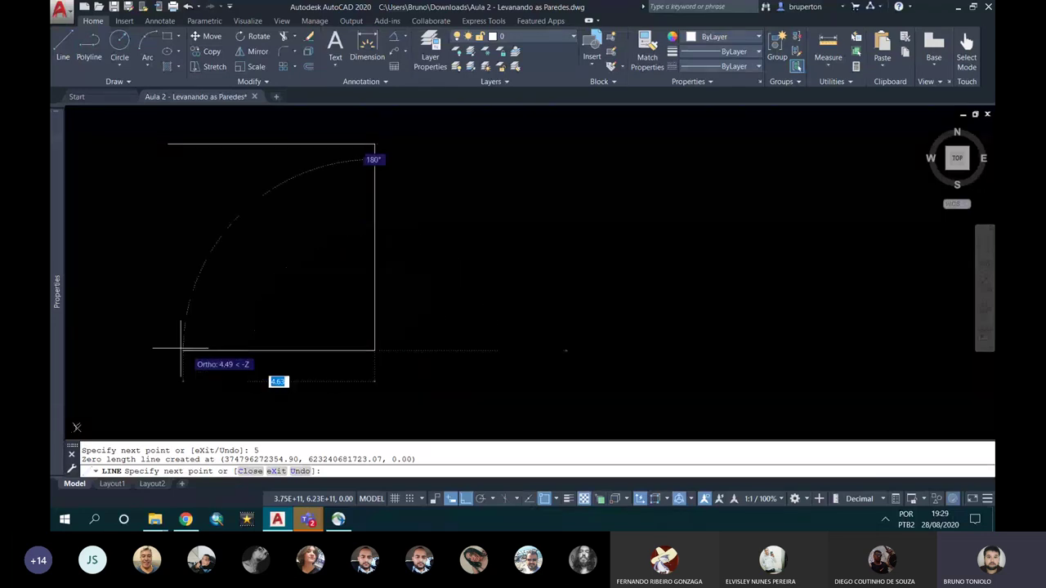
{"action": "type", "text": "5"}
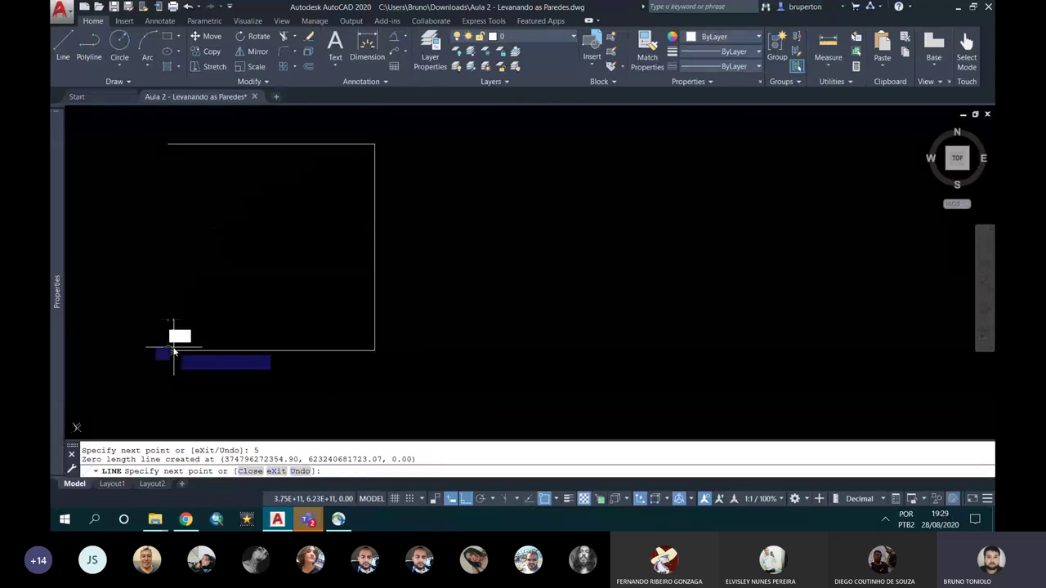
{"action": "key", "text": "Return"}
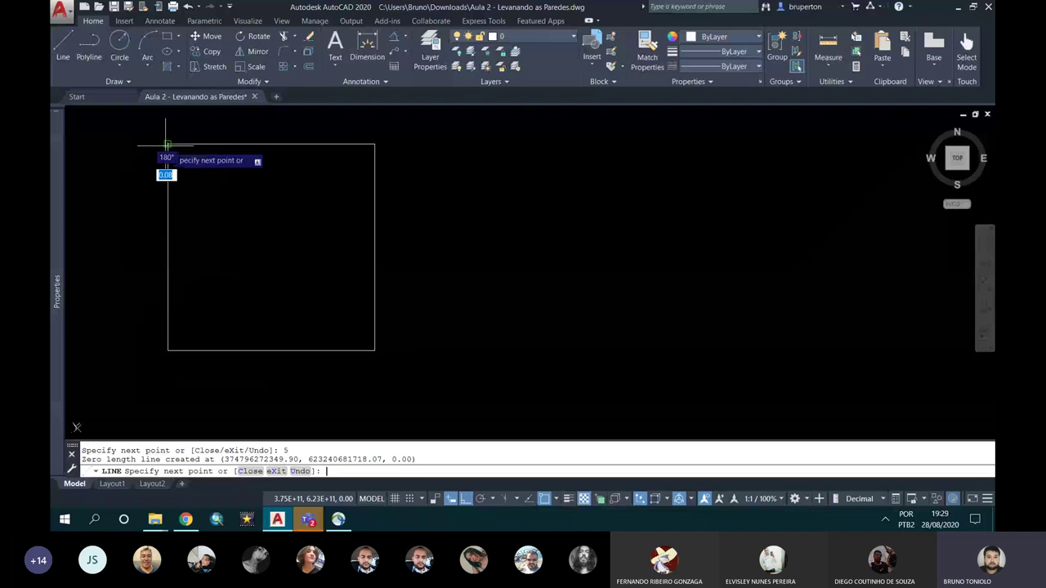
{"action": "key", "text": "Escape"}
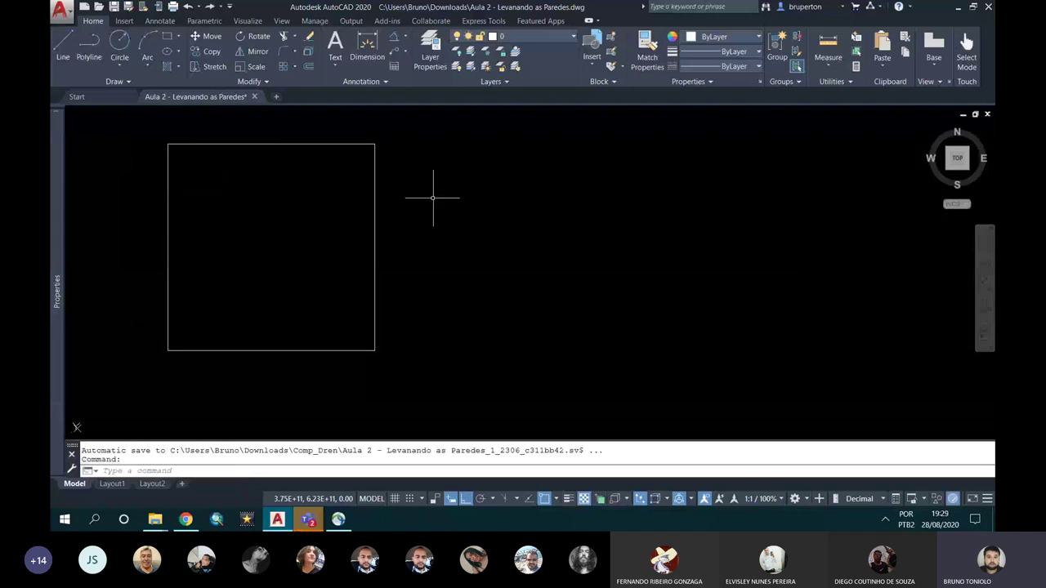
Zoom to extents with Z and E so the square fills the view
{"action": "type", "text": "z"}
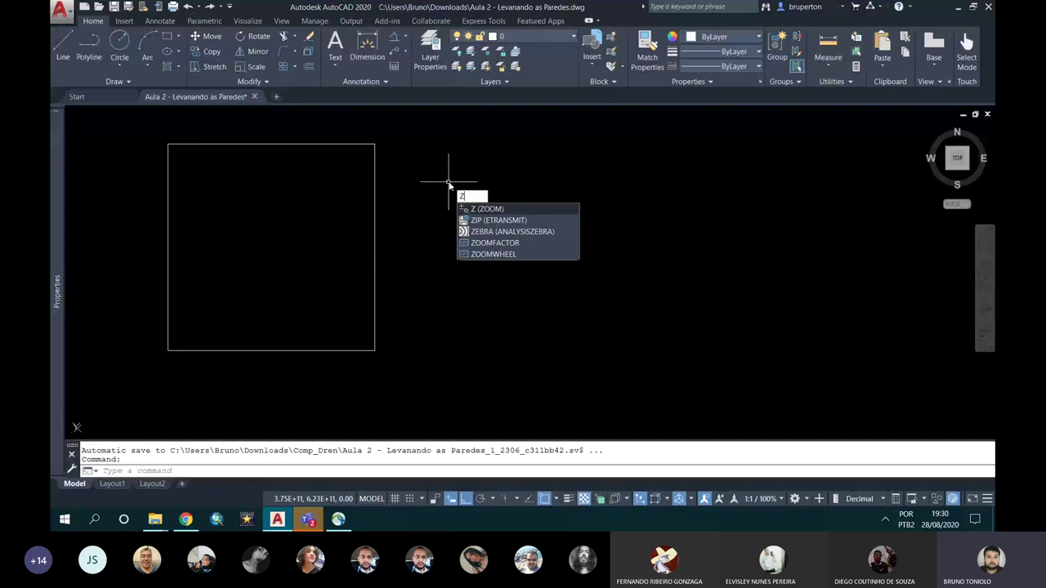
{"action": "key", "text": "Return"}
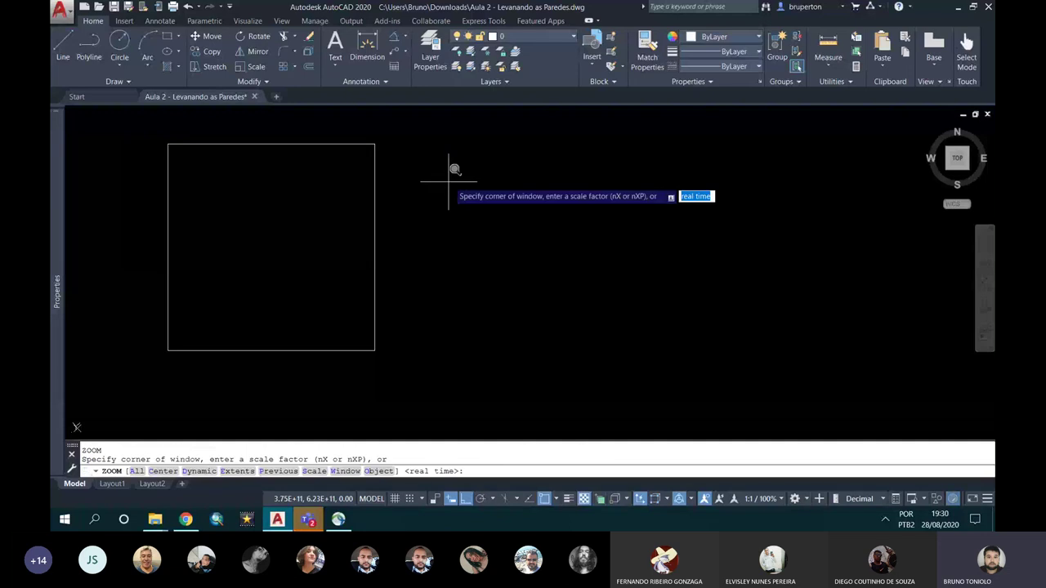
{"action": "left_click", "coordinate": [196, 471]}
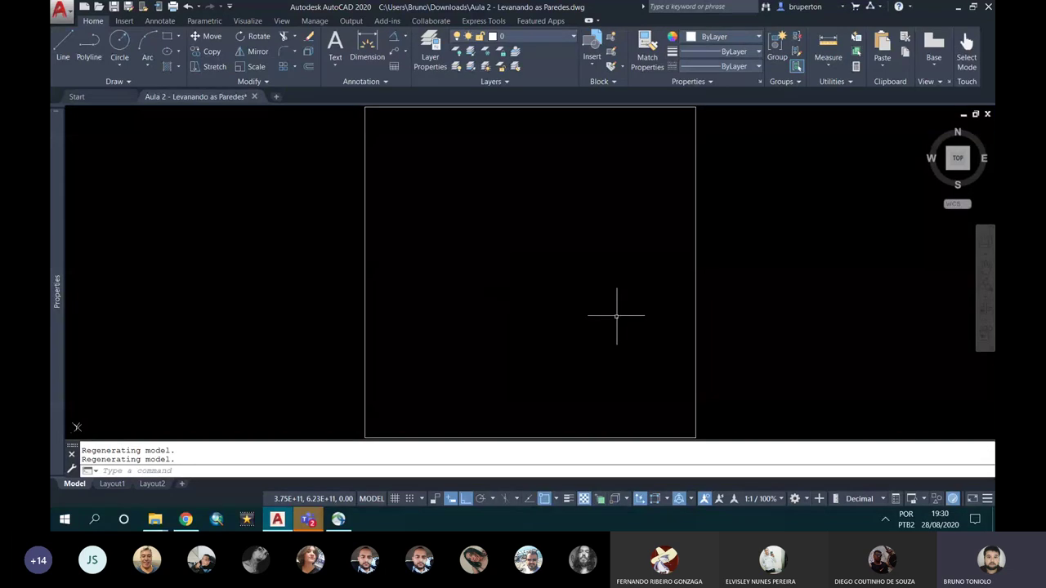
{"action": "scroll", "coordinate": [646, 318], "scroll_direction": "down", "scroll_amount": 2}
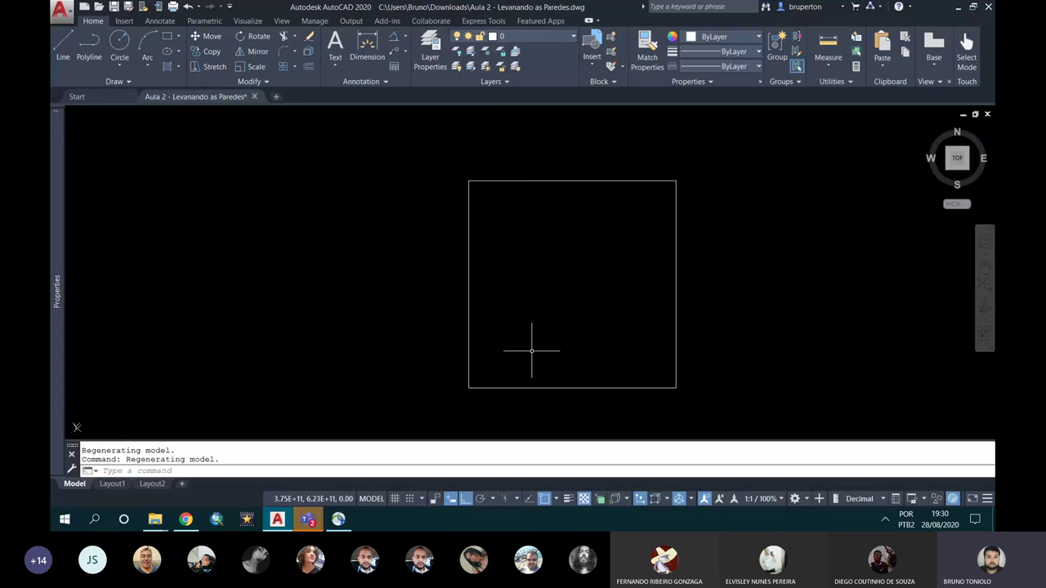
{"action": "type", "text": "z"}
{"action": "key", "text": "Return"}
{"action": "type", "text": "e"}
{"action": "key", "text": "Return"}
{"action": "scroll", "coordinate": [431, 319], "scroll_direction": "down", "scroll_amount": 3}
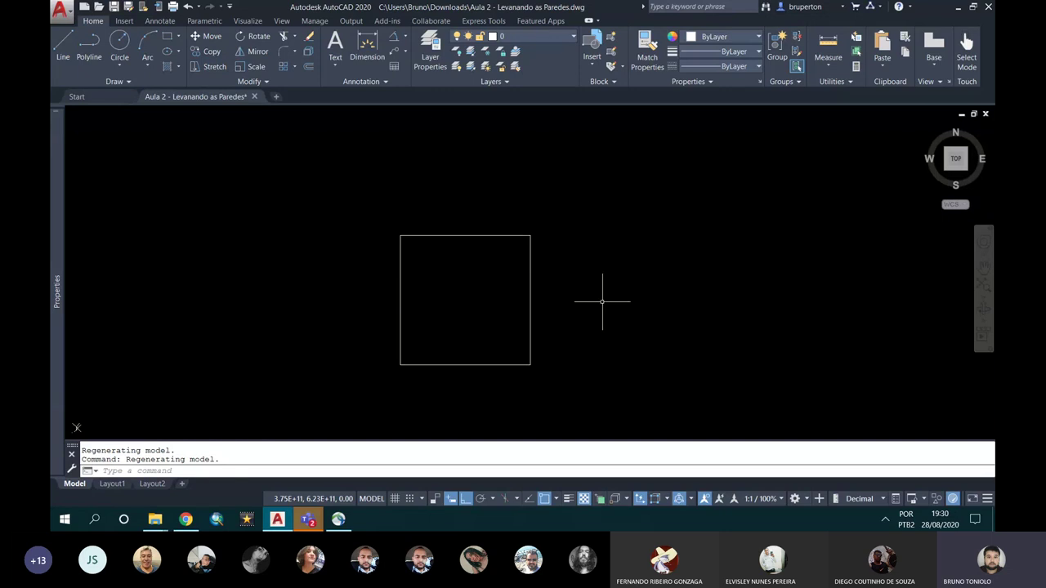
{"action": "middle_click", "coordinate": [602, 301]}
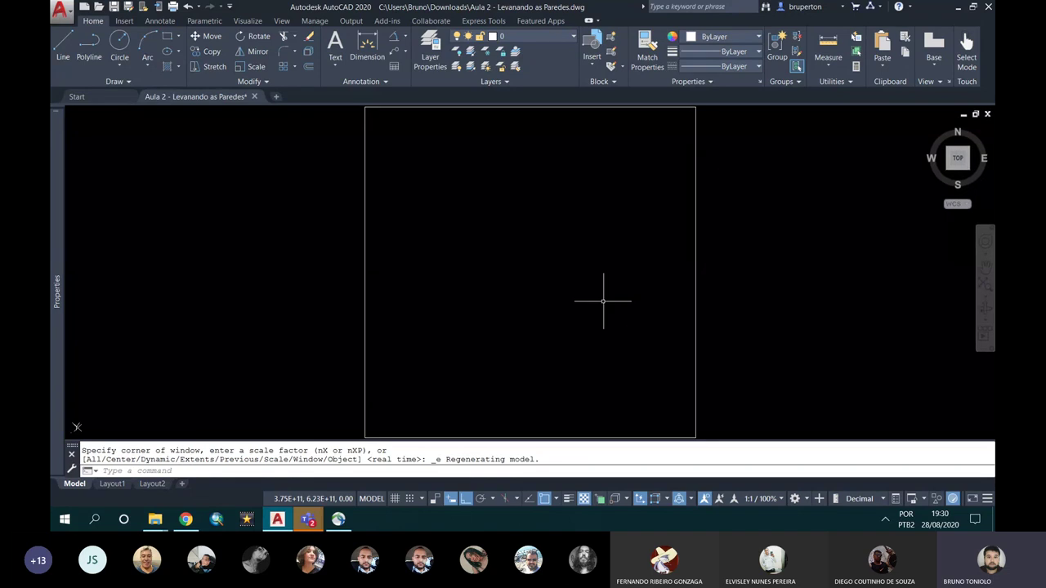
Zoom out and pan, repeatedly re-fitting the square to the view
{"action": "scroll", "coordinate": [537, 299], "scroll_direction": "down", "scroll_amount": 2}
{"action": "scroll", "coordinate": [537, 299], "scroll_direction": "down", "scroll_amount": 4}
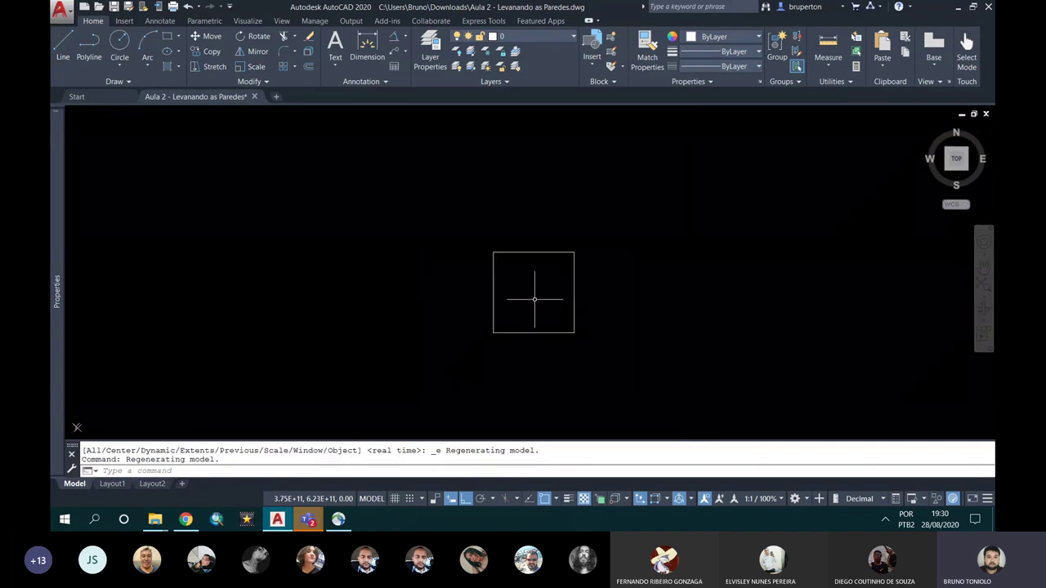
{"action": "middle_click_drag", "start_coordinate": [545, 302], "coordinate": [464, 274]}
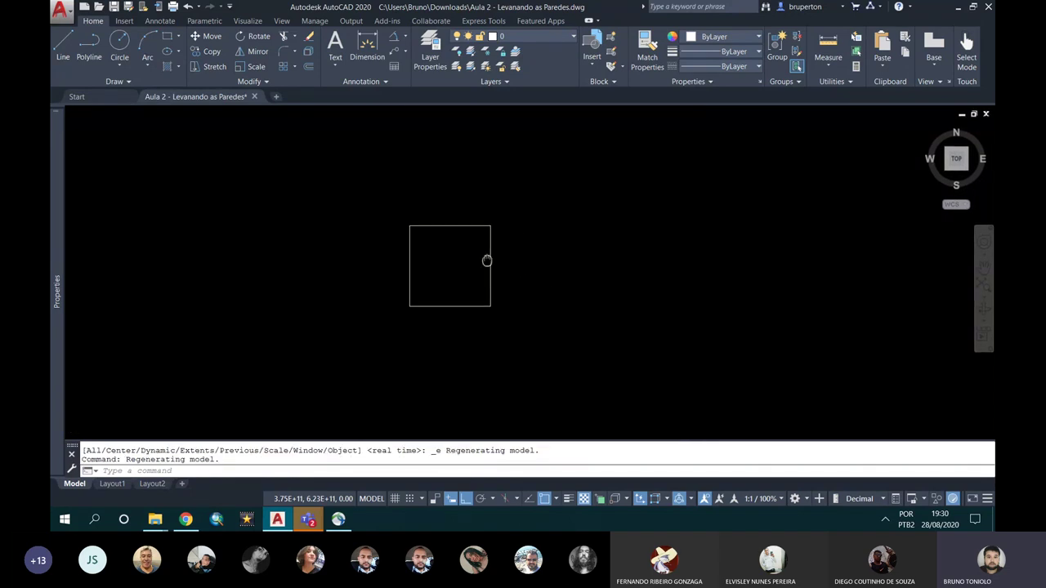
{"action": "middle_click", "coordinate": [531, 281]}
{"action": "scroll", "coordinate": [531, 281], "scroll_direction": "up", "scroll_amount": 5}
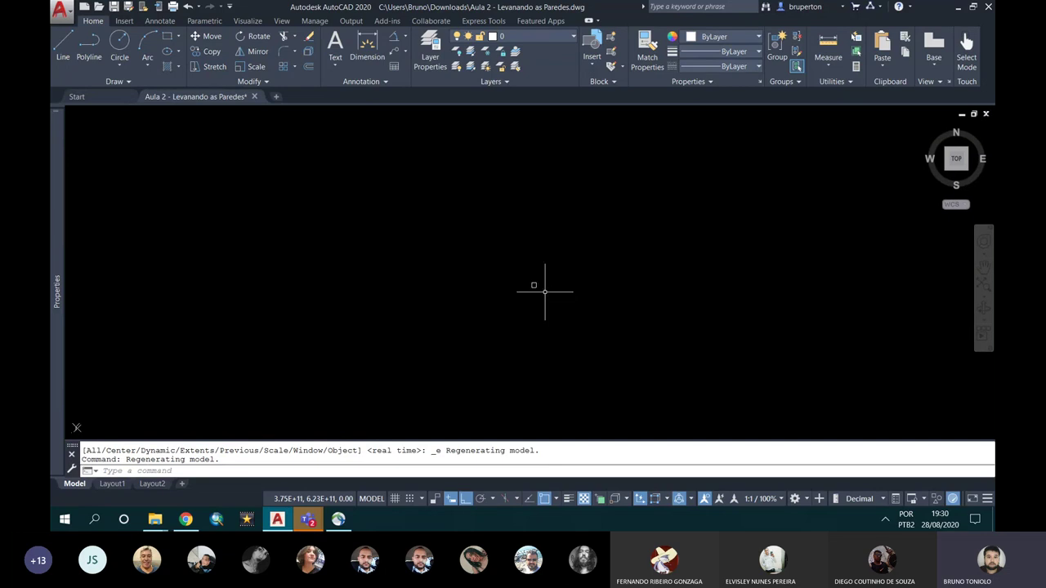
{"action": "middle_click", "coordinate": [545, 292]}
{"action": "scroll", "coordinate": [545, 292], "scroll_direction": "down", "scroll_amount": 5}
{"action": "scroll", "coordinate": [545, 293], "scroll_direction": "down", "scroll_amount": 3}
{"action": "middle_click", "coordinate": [545, 291]}
{"action": "scroll", "coordinate": [545, 292], "scroll_direction": "down", "scroll_amount": 3}
{"action": "middle_click", "coordinate": [545, 292]}
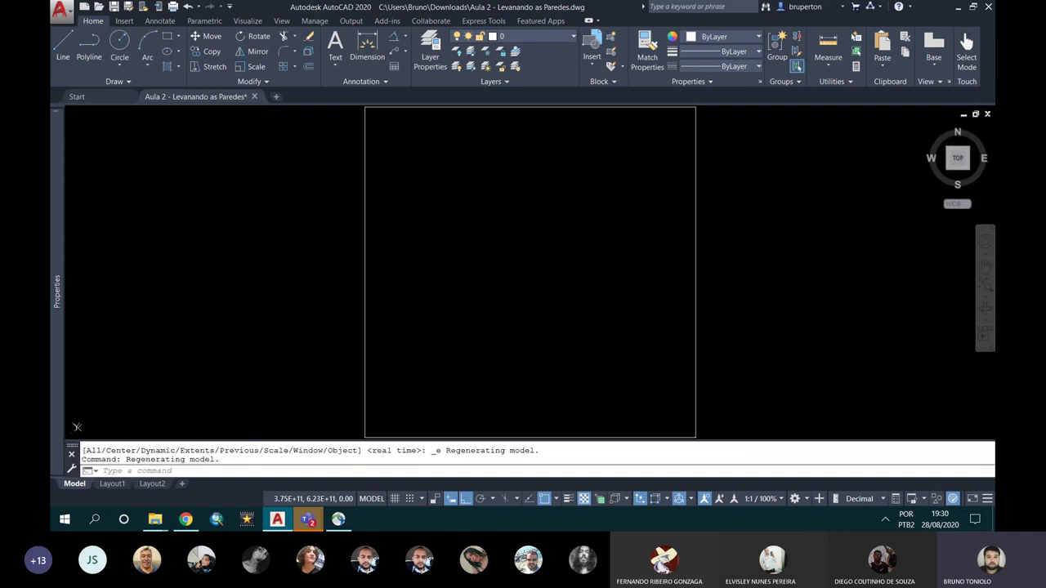
{"action": "scroll", "coordinate": [542, 286], "scroll_direction": "down", "scroll_amount": 3}
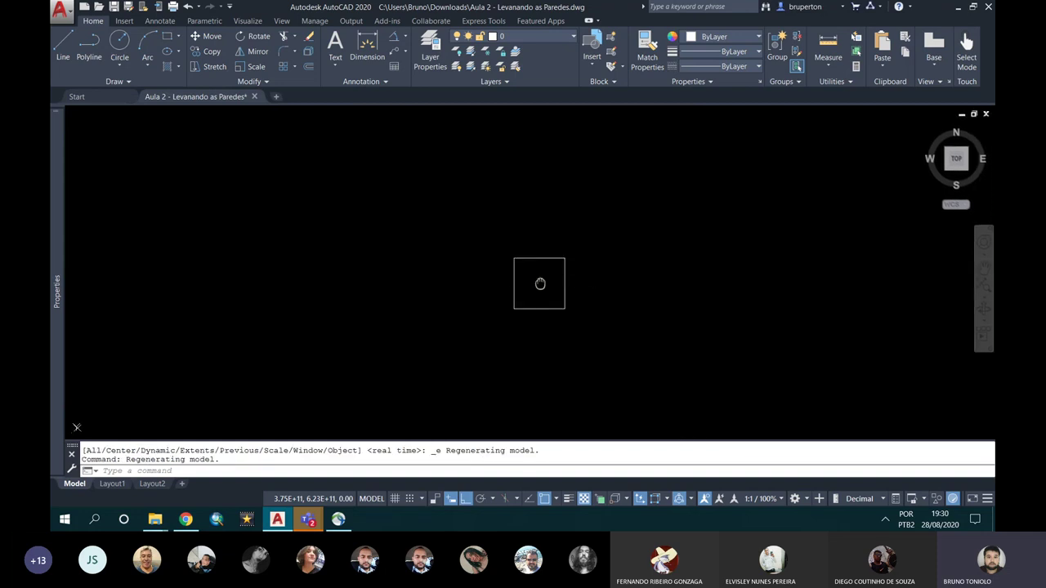
{"action": "middle_click", "coordinate": [541, 283]}
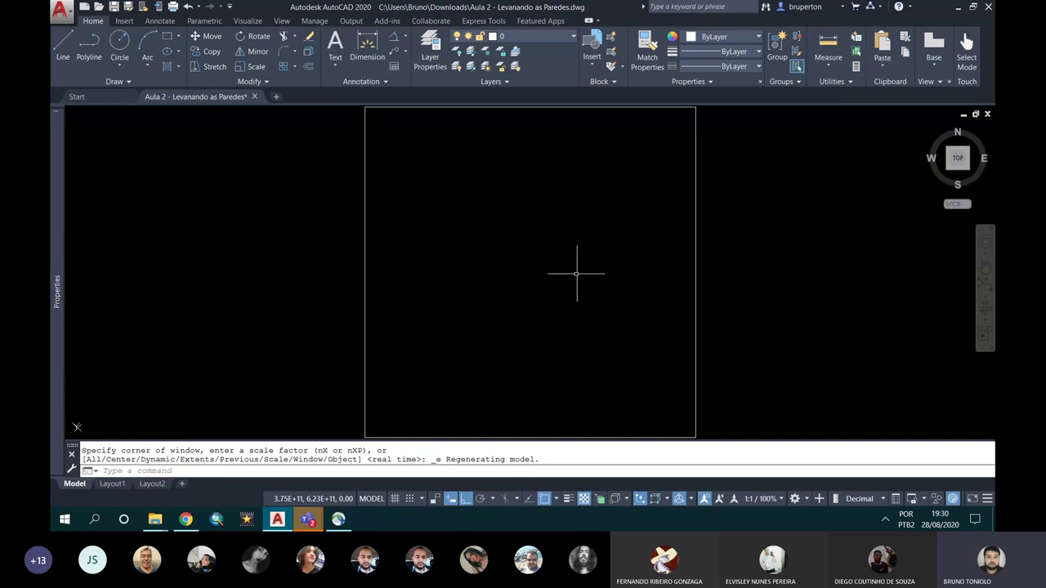
Pan the square left and right, refit it, and bring up the right-click menu
{"action": "mouse_move", "coordinate": [576, 274]}
{"action": "middle_mouse_down"}
{"action": "mouse_move", "coordinate": [327, 280]}
{"action": "mouse_move", "coordinate": [375, 260]}
{"action": "middle_mouse_up"}
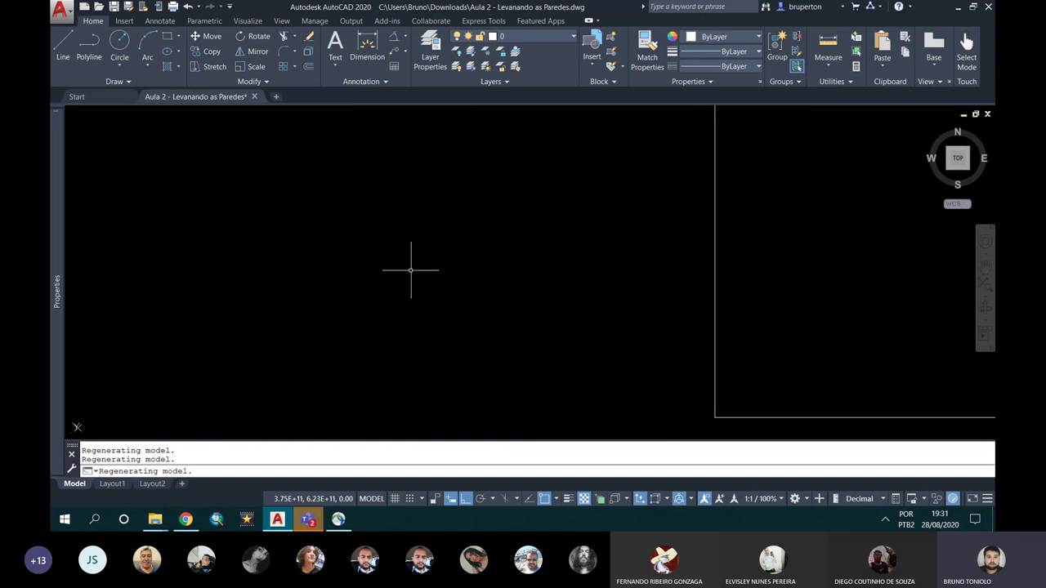
{"action": "middle_click_drag", "start_coordinate": [759, 243], "coordinate": [630, 253]}
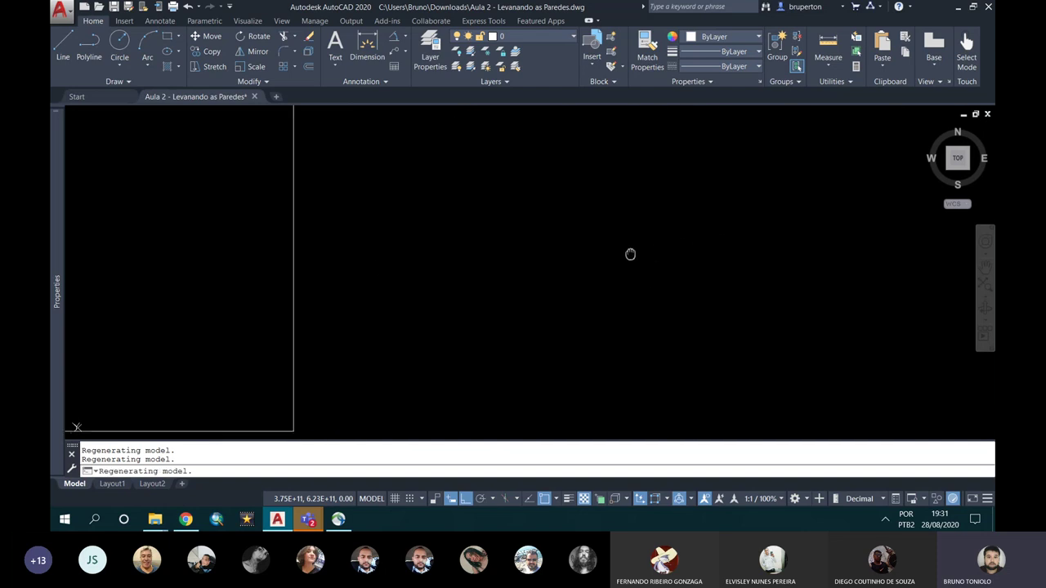
{"action": "scroll", "coordinate": [836, 264], "scroll_direction": "down", "scroll_amount": 2}
{"action": "mouse_move", "coordinate": [430, 287]}
{"action": "middle_mouse_down"}
{"action": "mouse_move", "coordinate": [848, 265]}
{"action": "mouse_move", "coordinate": [831, 250]}
{"action": "mouse_move", "coordinate": [729, 238]}
{"action": "middle_mouse_up"}
{"action": "scroll", "coordinate": [848, 265], "scroll_direction": "up", "scroll_amount": 2}
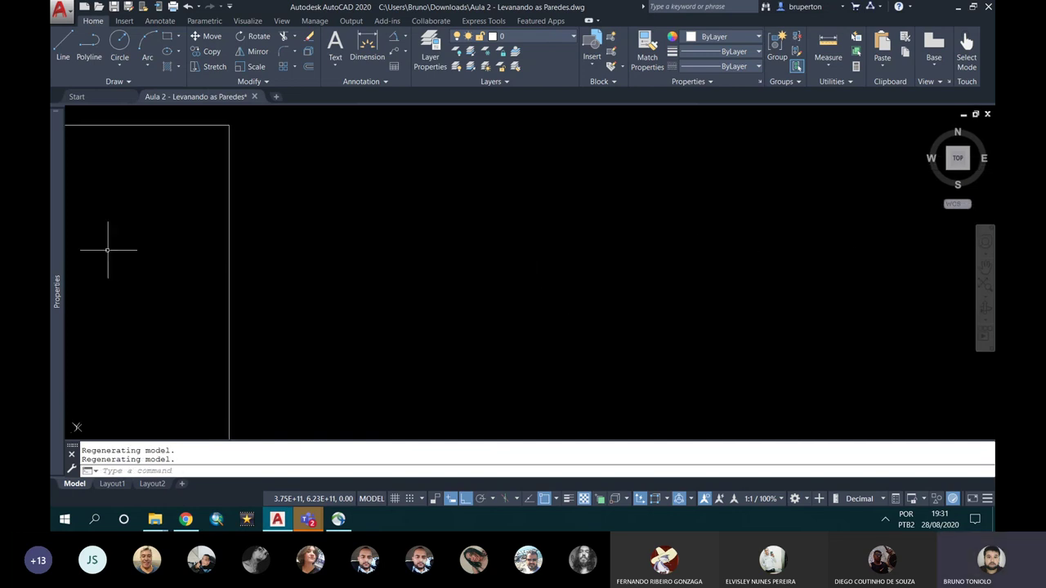
{"action": "mouse_move", "coordinate": [145, 250]}
{"action": "middle_mouse_down"}
{"action": "mouse_move", "coordinate": [310, 236]}
{"action": "mouse_move", "coordinate": [250, 245]}
{"action": "middle_mouse_up"}
{"action": "scroll", "coordinate": [253, 249], "scroll_direction": "down", "scroll_amount": 2}
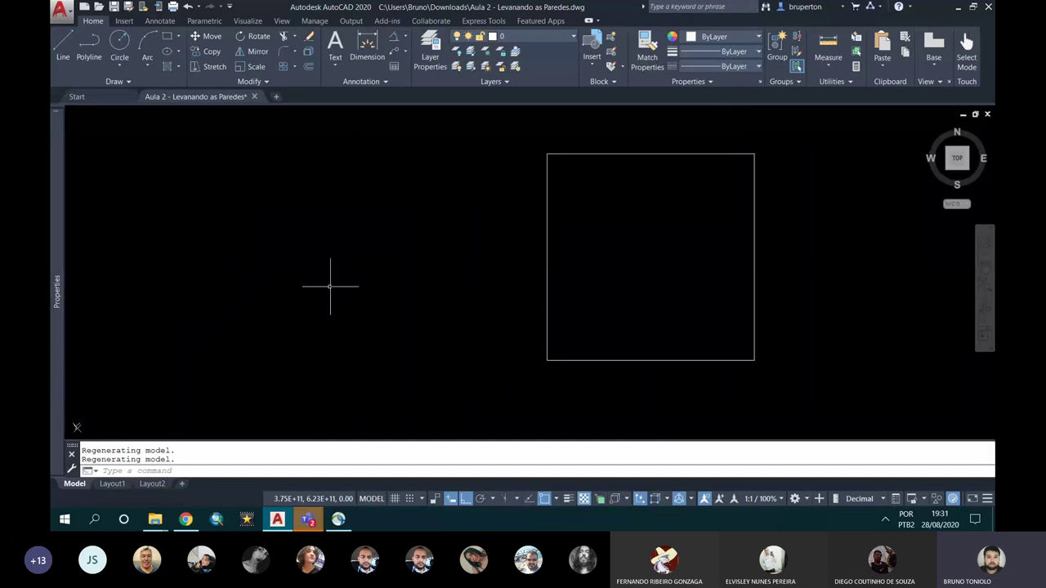
{"action": "middle_click", "coordinate": [582, 207]}
{"action": "middle_click", "coordinate": [583, 207]}
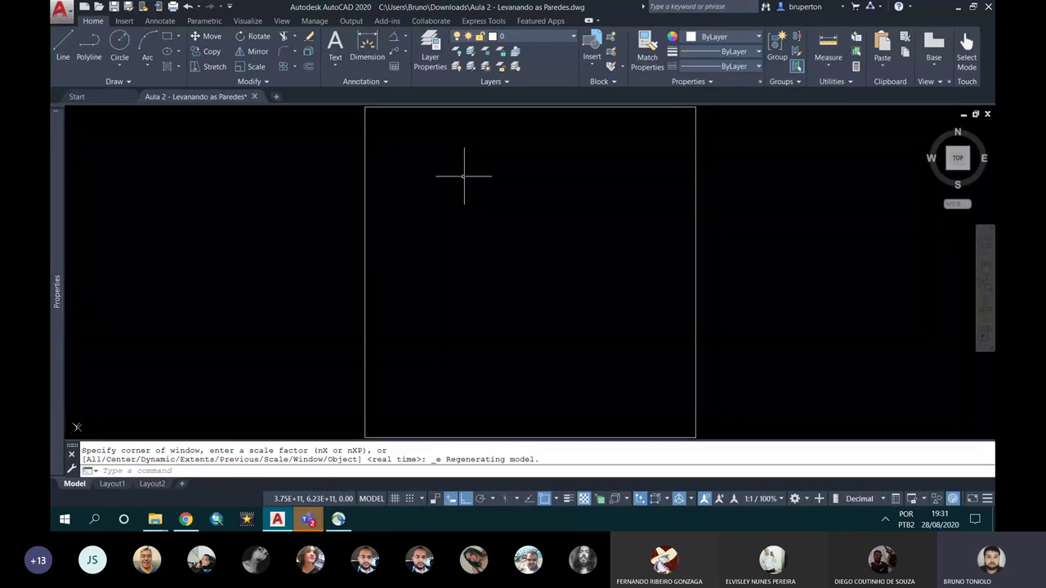
{"action": "middle_click_drag", "start_coordinate": [463, 175], "coordinate": [468, 179]}
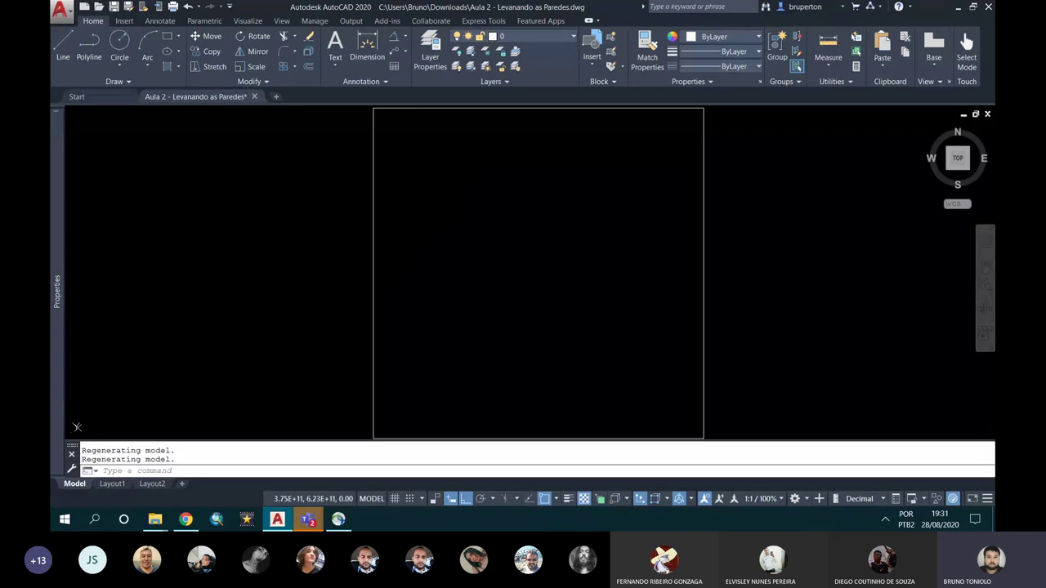
{"action": "right_click", "coordinate": [467, 179]}
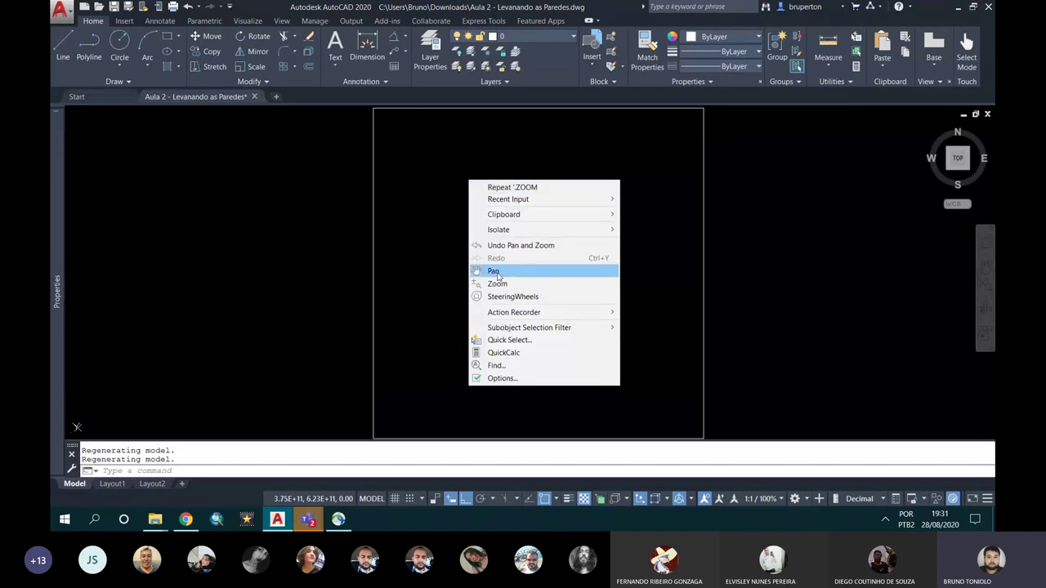
Pan the view to bring the square back to the centre
{"action": "left_click", "coordinate": [495, 271]}
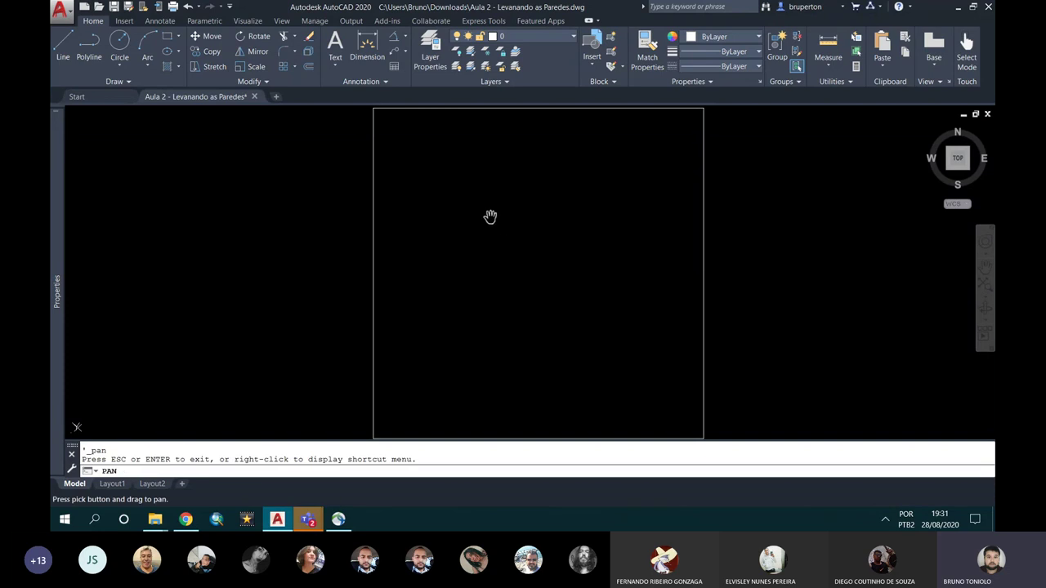
{"action": "mouse_move", "coordinate": [452, 233]}
{"action": "left_mouse_down"}
{"action": "mouse_move", "coordinate": [561, 253]}
{"action": "mouse_move", "coordinate": [528, 235]}
{"action": "left_mouse_up"}
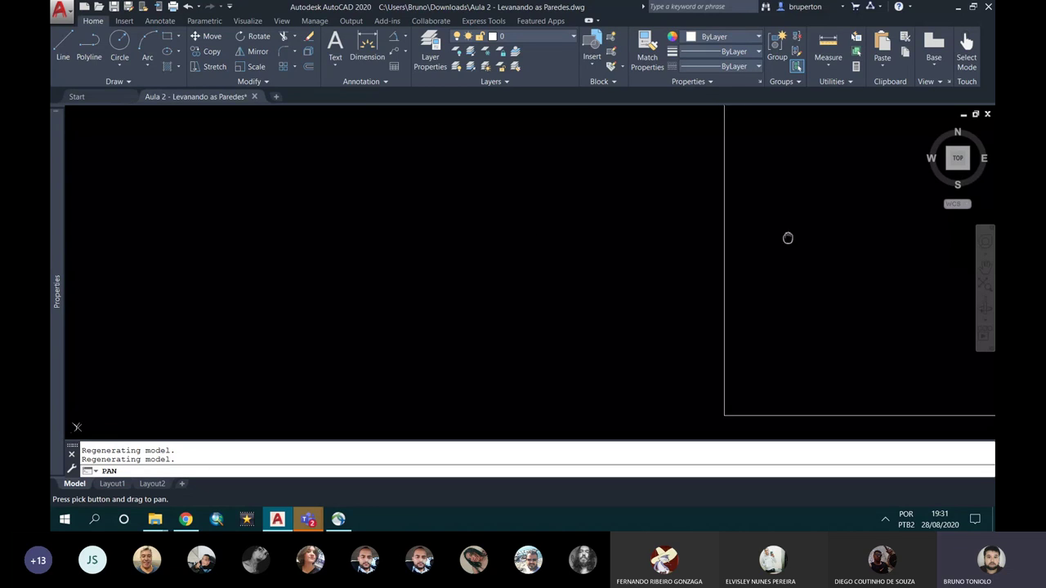
{"action": "left_click_drag", "start_coordinate": [639, 259], "coordinate": [433, 254]}
{"action": "mouse_move", "coordinate": [774, 236]}
{"action": "left_mouse_down"}
{"action": "mouse_move", "coordinate": [393, 259]}
{"action": "mouse_move", "coordinate": [494, 251]}
{"action": "left_mouse_up"}
{"action": "mouse_move", "coordinate": [403, 241]}
{"action": "left_mouse_down"}
{"action": "mouse_move", "coordinate": [622, 222]}
{"action": "mouse_move", "coordinate": [564, 206]}
{"action": "left_mouse_up"}
{"action": "key", "text": "Escape"}
Zoom to extents and save the Aula 2 drawing with Ctrl+S
{"action": "middle_click", "coordinate": [556, 234]}
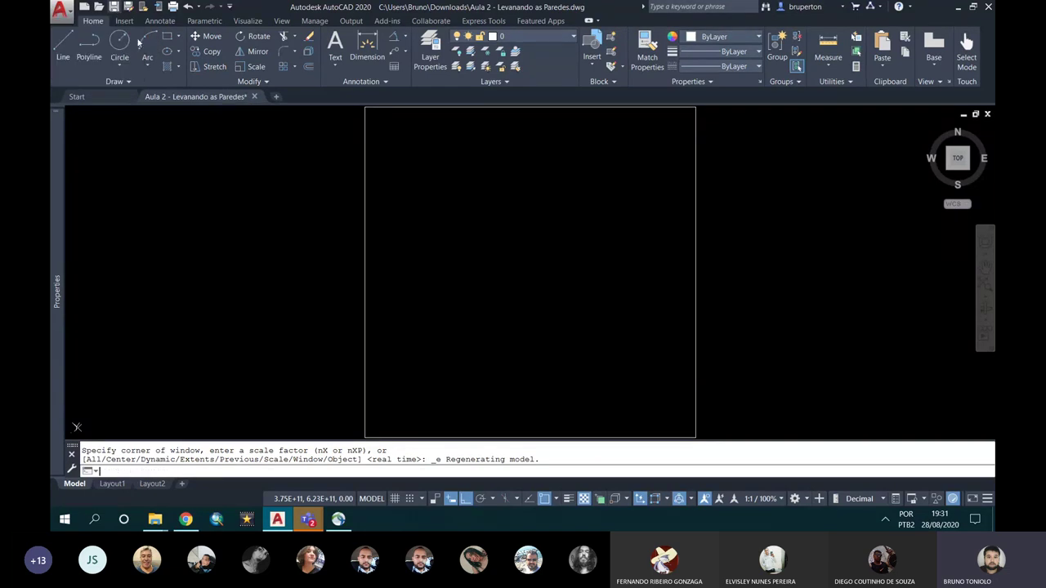
{"action": "key", "text": "ctrl+s"}
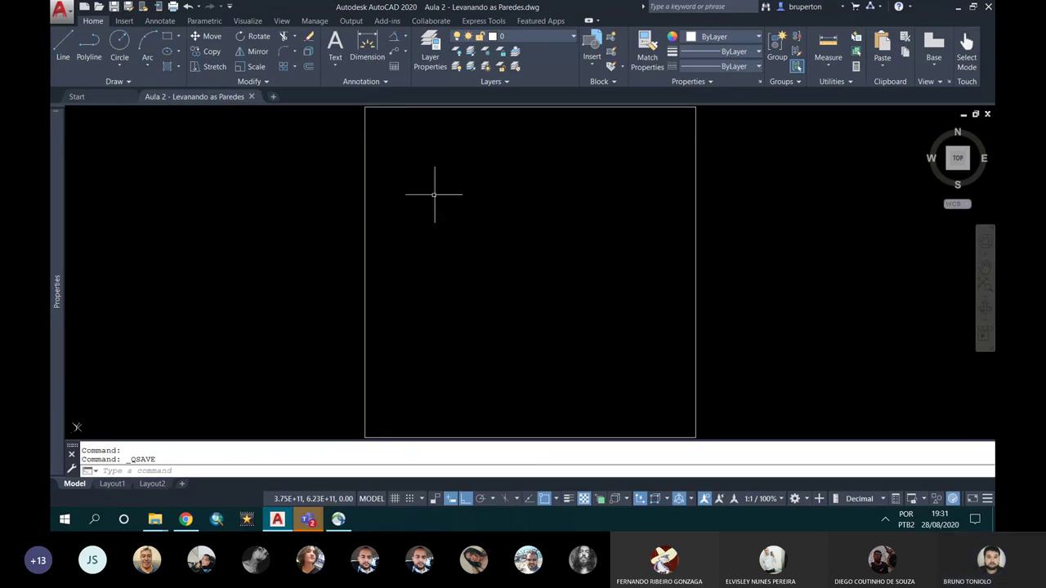
{"action": "left_click", "coordinate": [308, 519]}
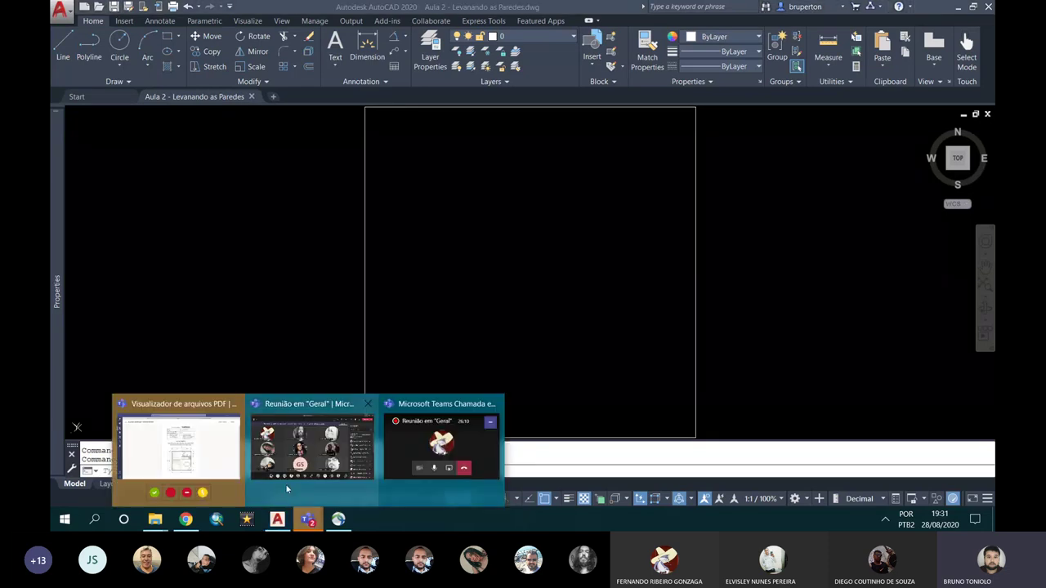
Dismiss the Teams recording notice, check chat and participants, and minimize the meeting
{"action": "left_click", "coordinate": [277, 454]}
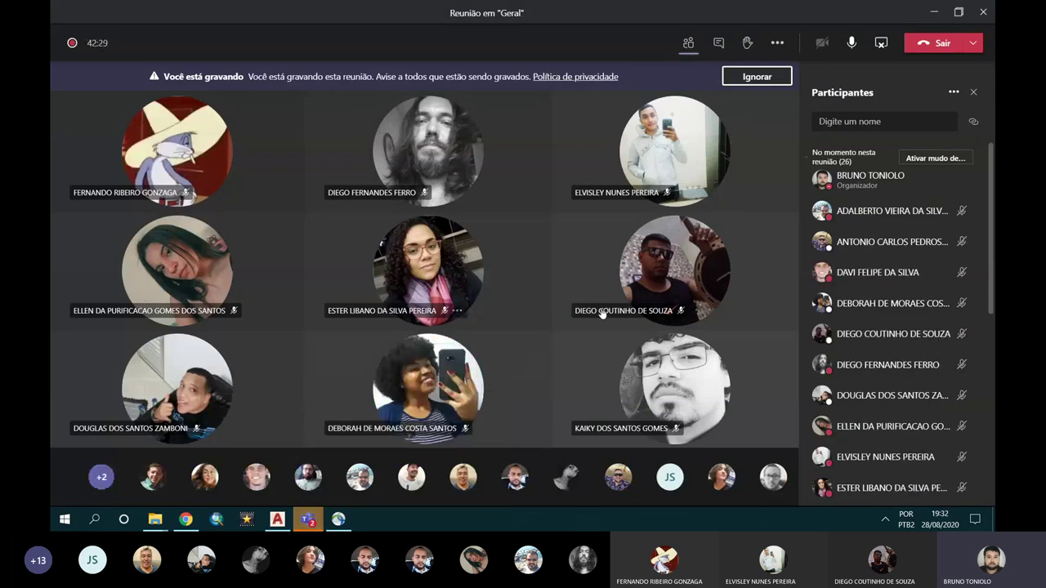
{"action": "left_click", "coordinate": [776, 78]}
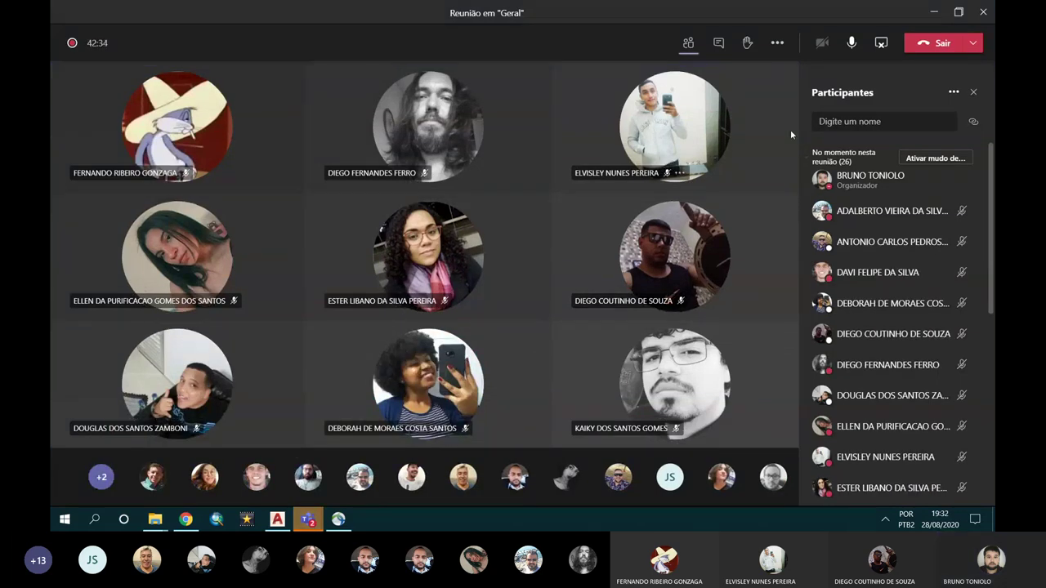
{"action": "scroll", "coordinate": [873, 221], "scroll_direction": "down", "scroll_amount": 3}
{"action": "scroll", "coordinate": [873, 232], "scroll_direction": "down", "scroll_amount": 3}
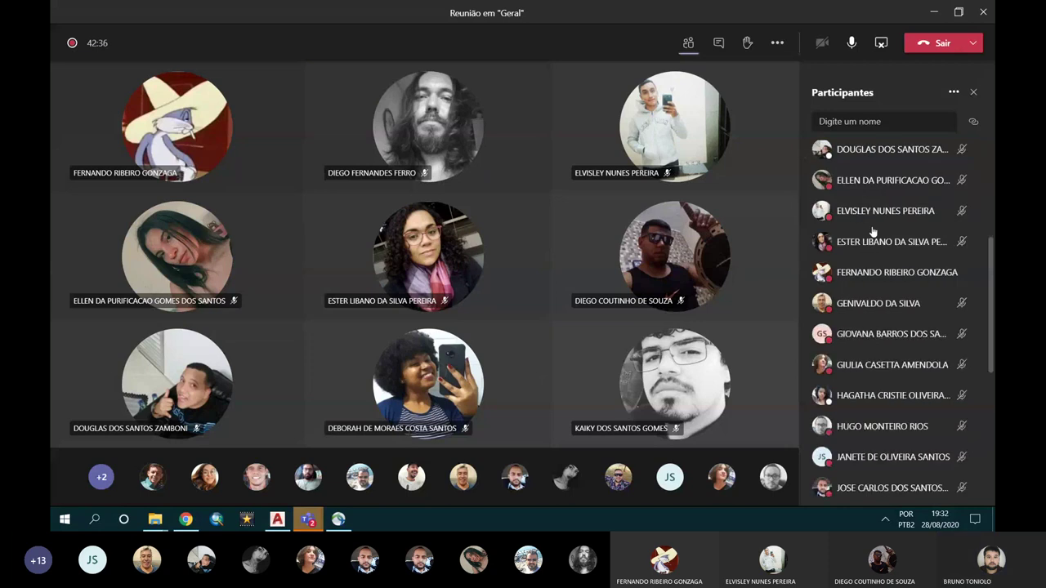
{"action": "scroll", "coordinate": [873, 232], "scroll_direction": "up", "scroll_amount": 3}
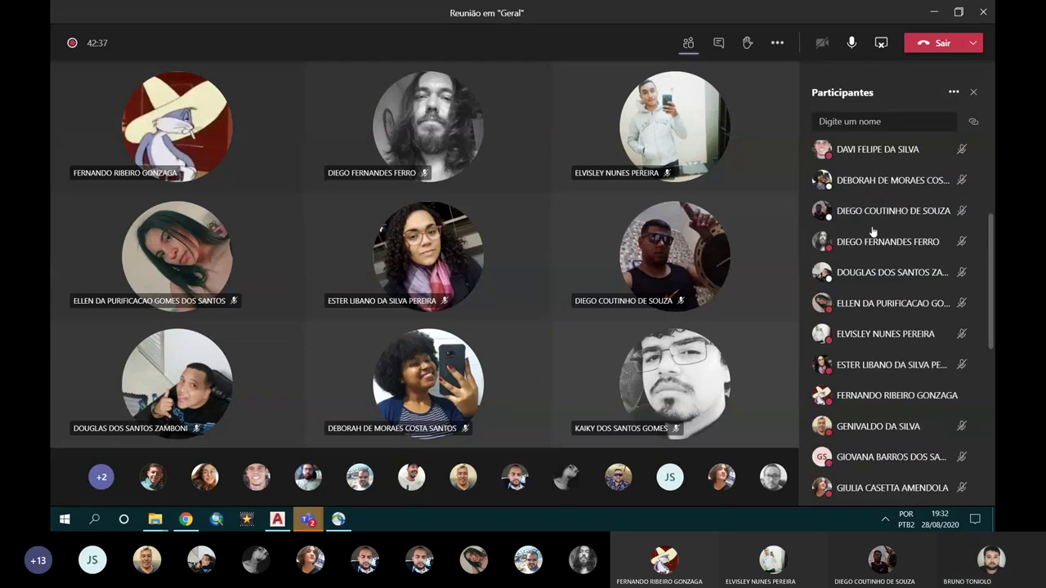
{"action": "left_click", "coordinate": [721, 44]}
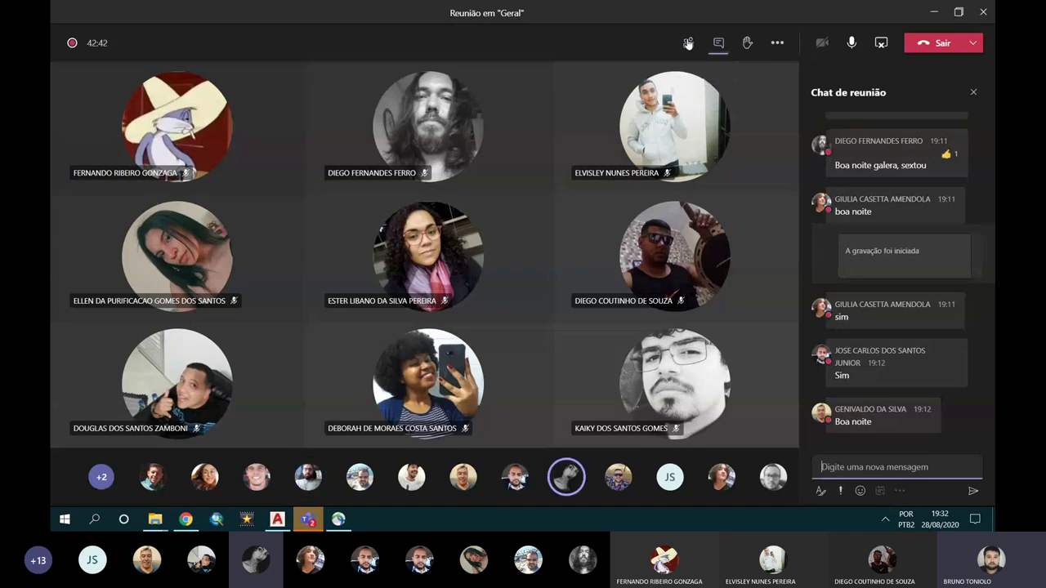
{"action": "left_click", "coordinate": [688, 45]}
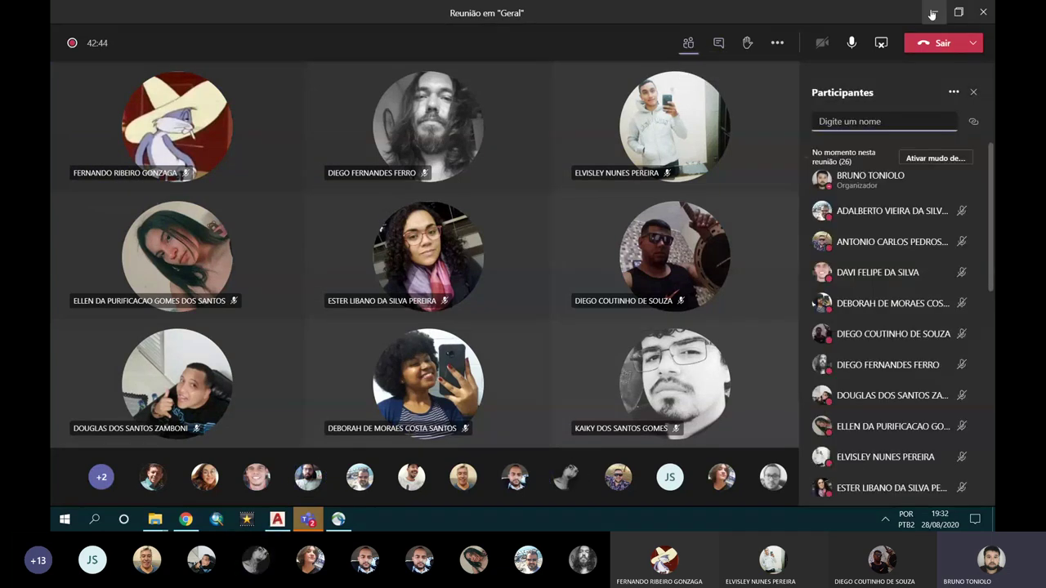
{"action": "left_click", "coordinate": [931, 14]}
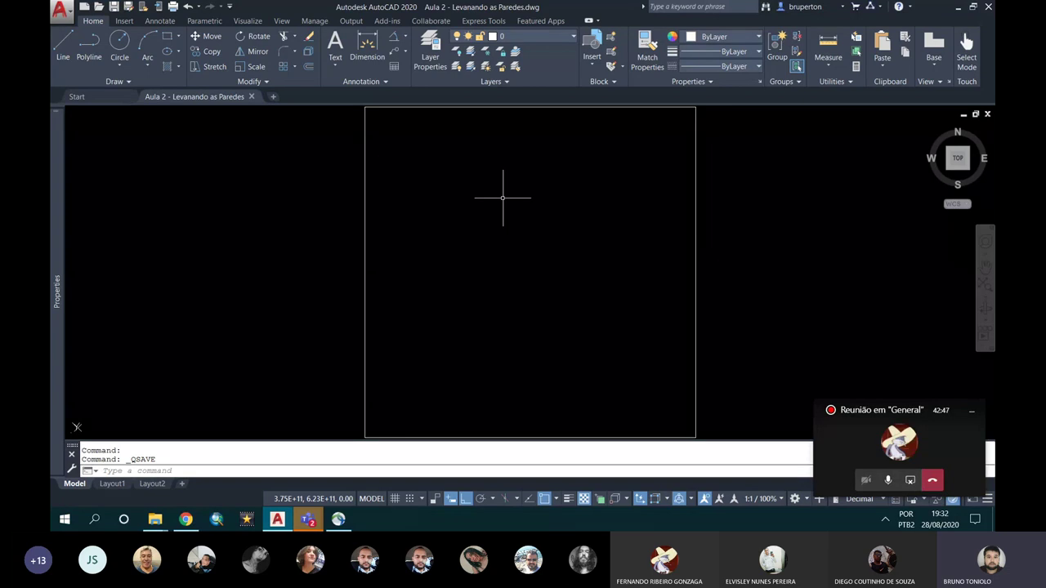
Pick the square's top, right, bottom and left edges individually, then clear the selection
{"action": "left_click", "coordinate": [972, 413]}
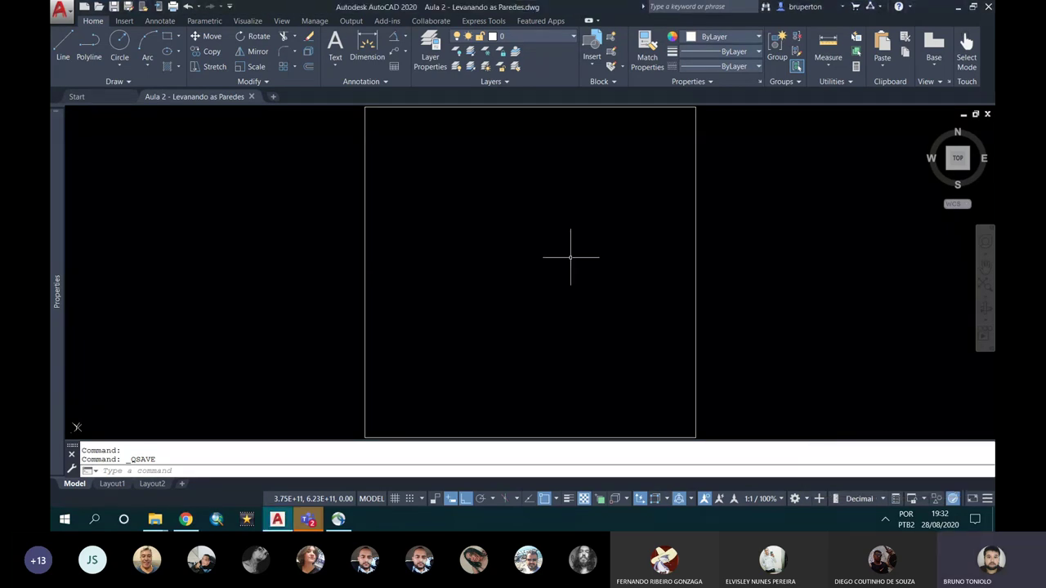
{"action": "scroll", "coordinate": [565, 253], "scroll_direction": "down", "scroll_amount": 2}
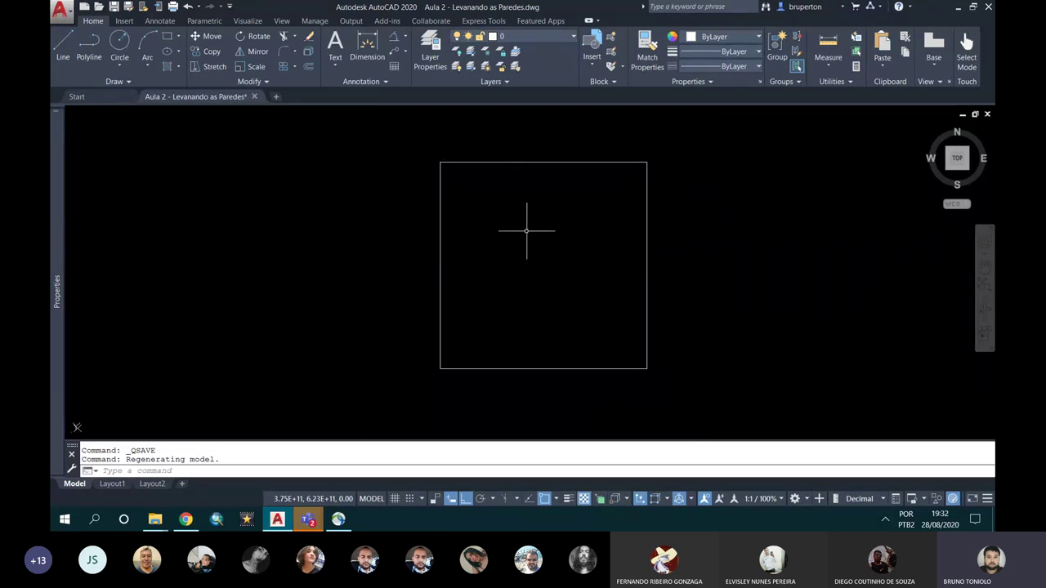
{"action": "left_click", "coordinate": [572, 162]}
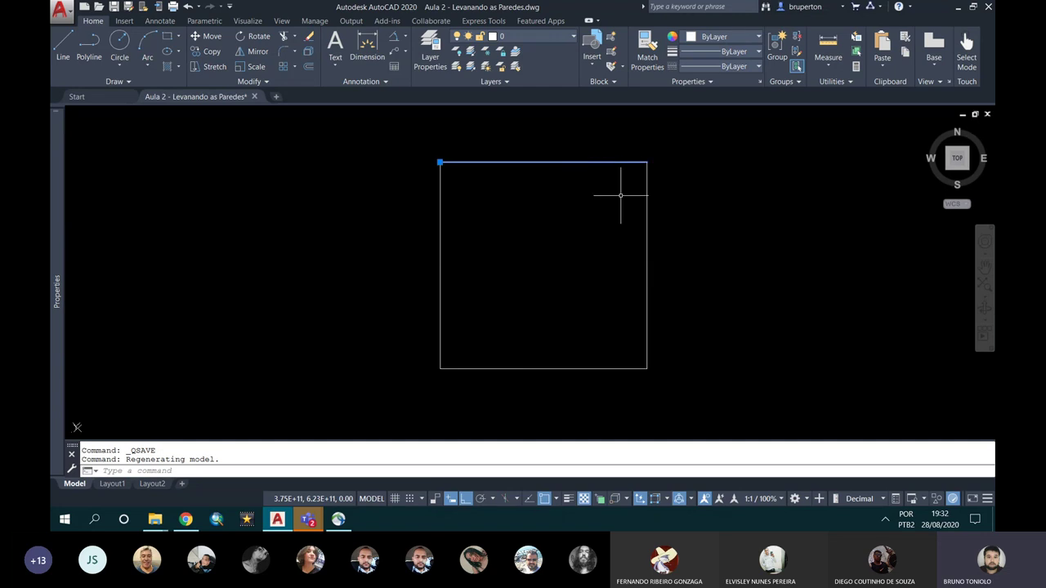
{"action": "left_click", "coordinate": [646, 224]}
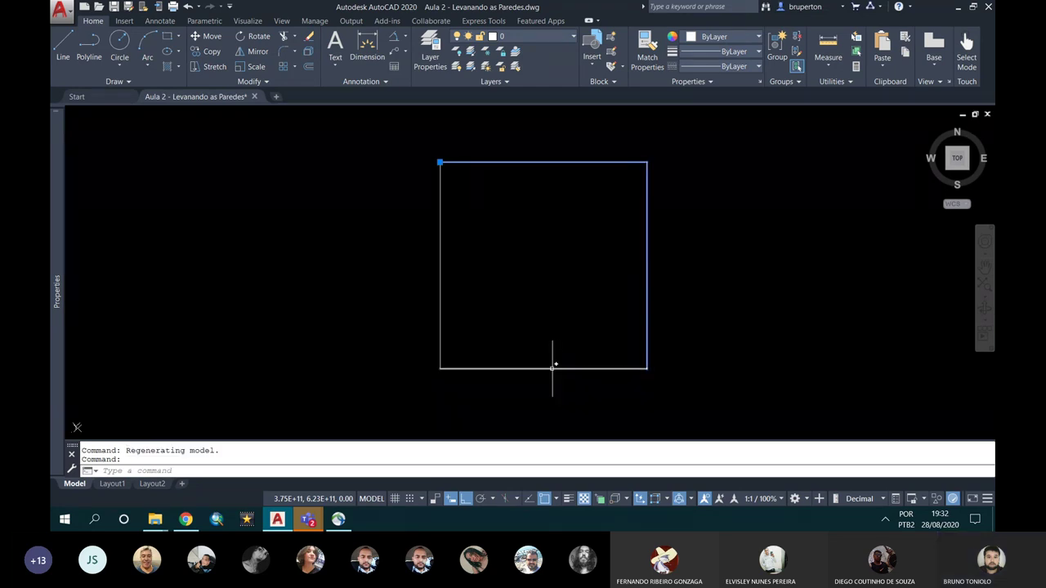
{"action": "left_click", "coordinate": [553, 367]}
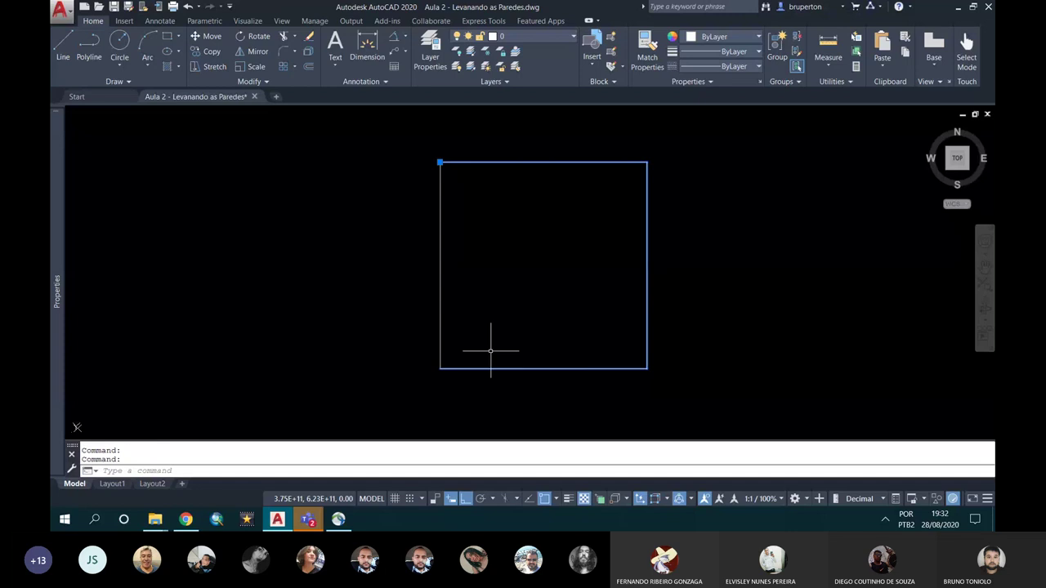
{"action": "left_click", "coordinate": [441, 299]}
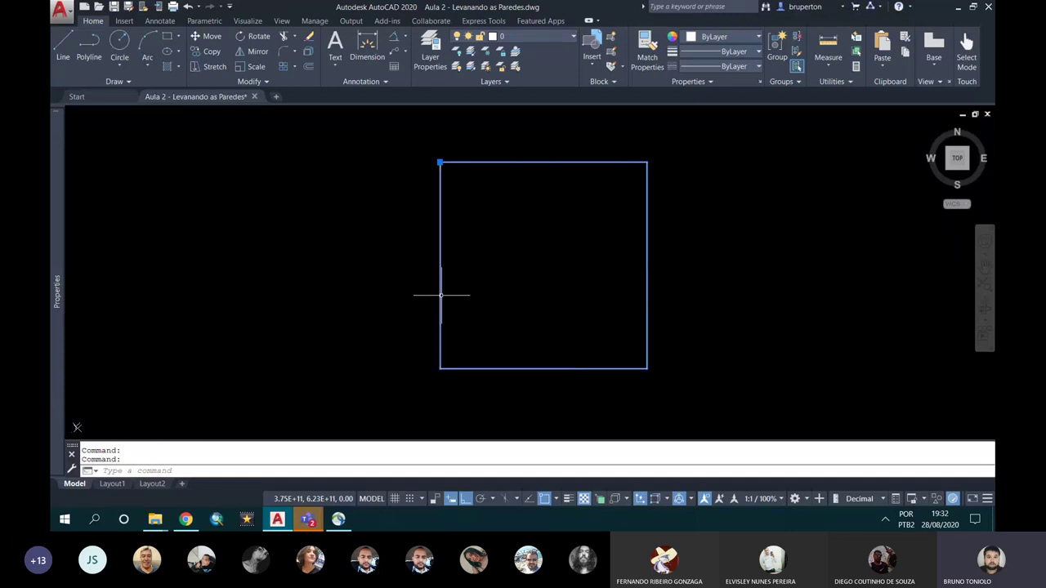
{"action": "key", "text": "Escape"}
{"action": "key", "text": "Escape"}
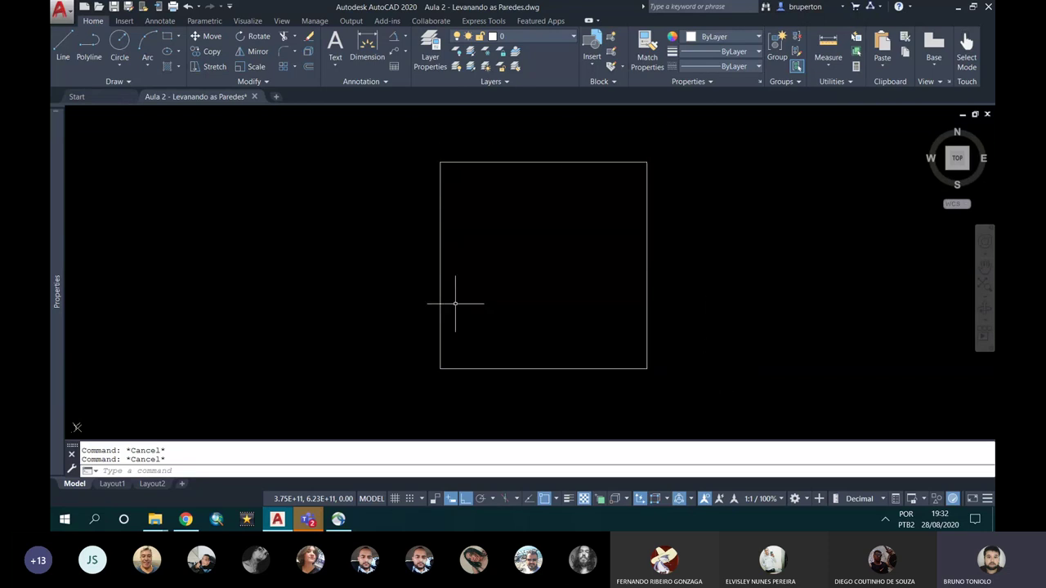
{"action": "left_click", "coordinate": [415, 144]}
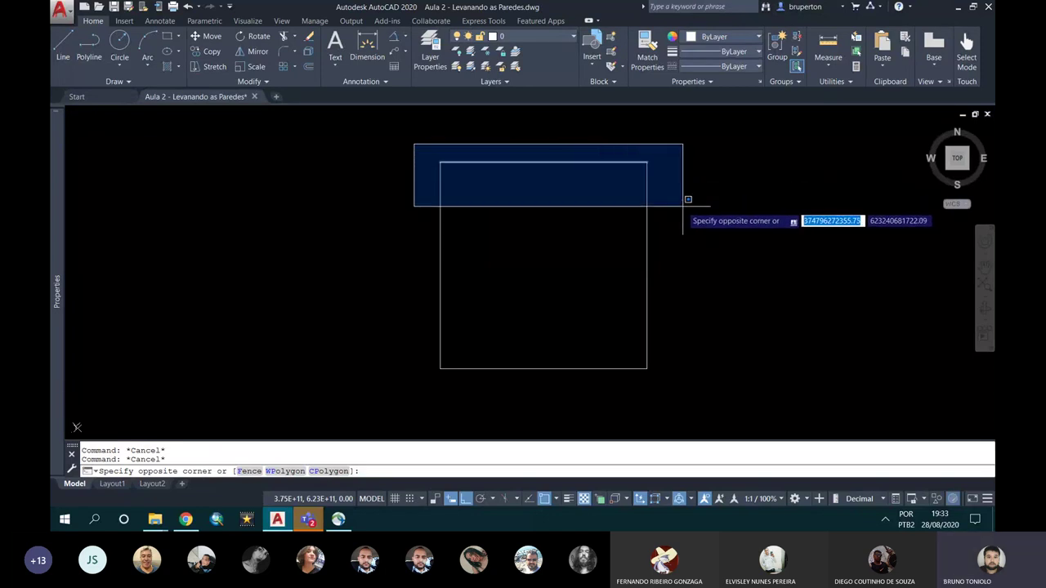
{"action": "left_click", "coordinate": [701, 383]}
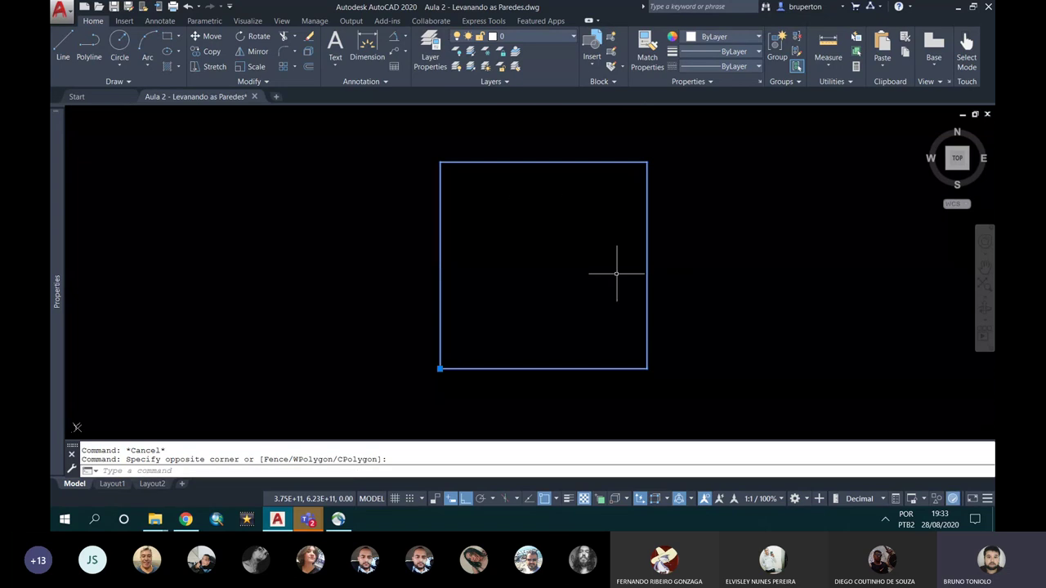
{"action": "key", "text": "Escape"}
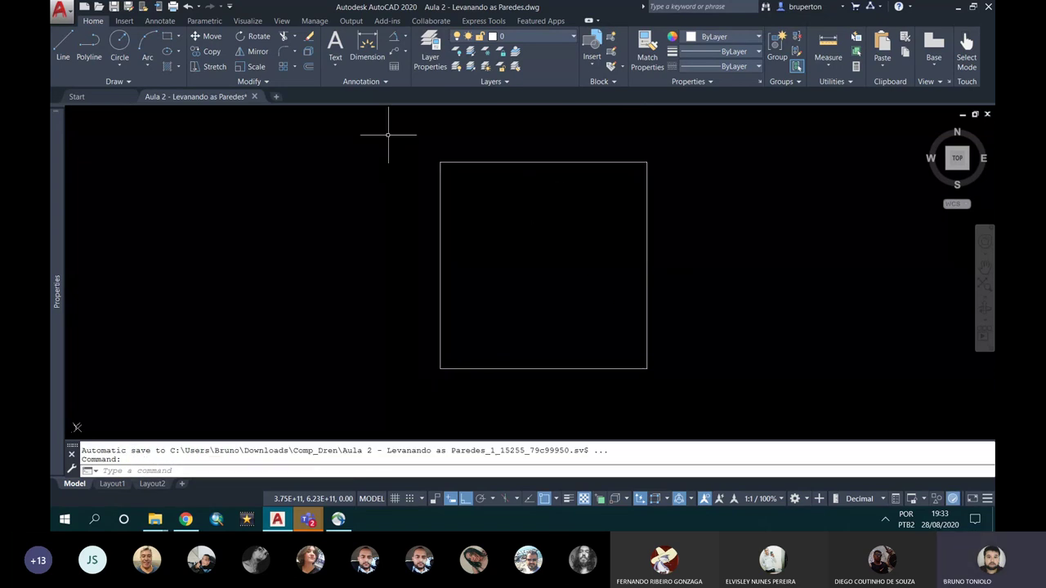
{"action": "left_click", "coordinate": [365, 142]}
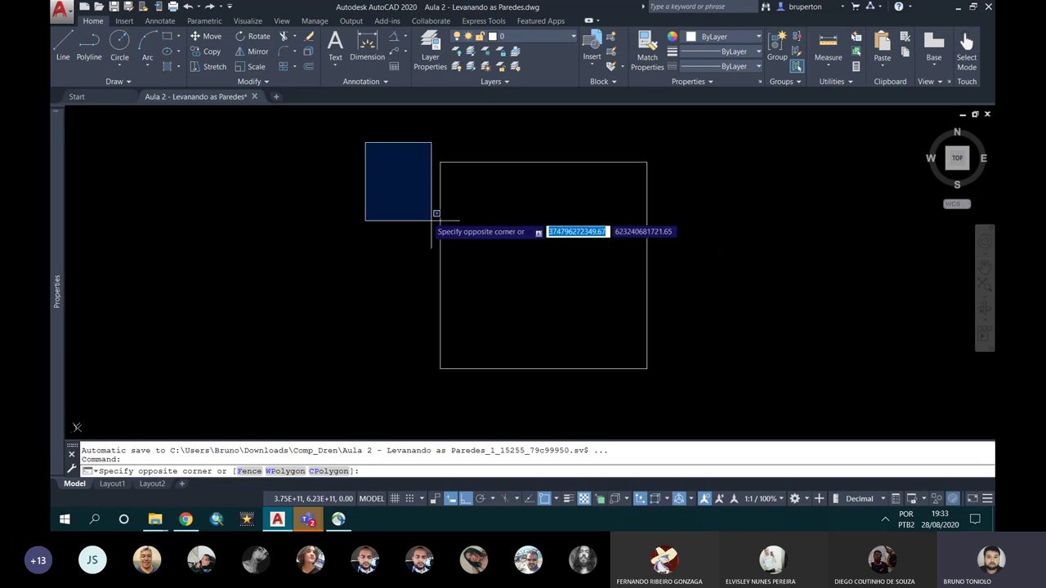
{"action": "left_click", "coordinate": [380, 172]}
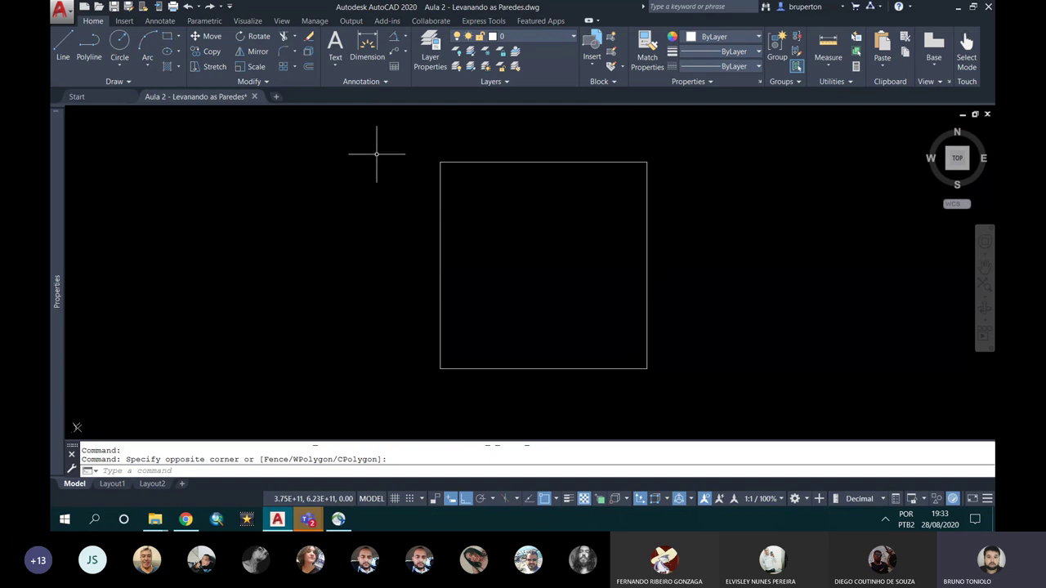
{"action": "left_click", "coordinate": [364, 148]}
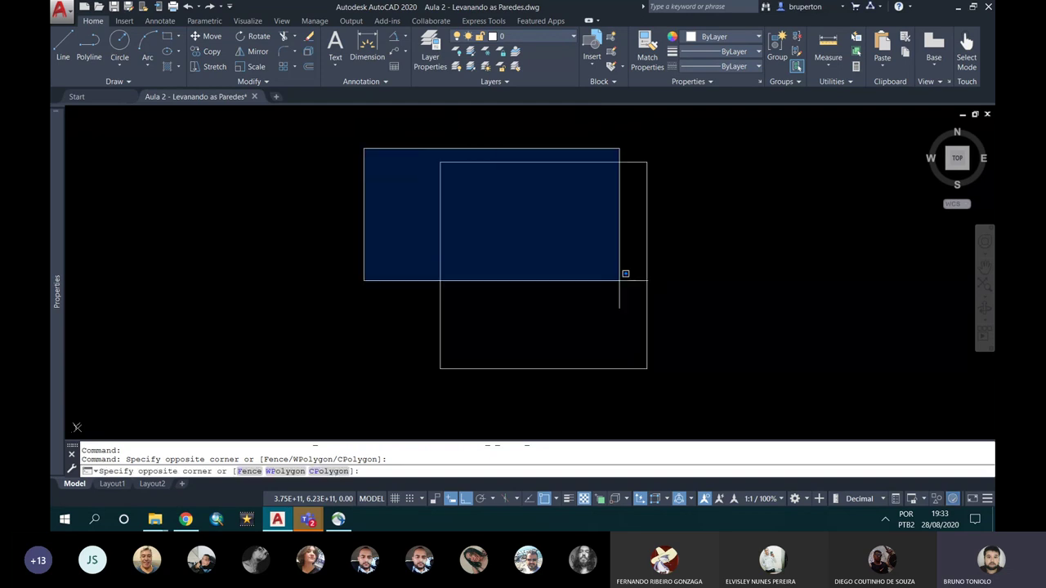
{"action": "left_click", "coordinate": [385, 152]}
Lasso-select the square to inspect it, then clear the selection
{"action": "mouse_move", "coordinate": [380, 152]}
{"action": "left_mouse_down"}
{"action": "mouse_move", "coordinate": [399, 158]}
{"action": "mouse_move", "coordinate": [465, 131]}
{"action": "mouse_move", "coordinate": [567, 117]}
{"action": "mouse_move", "coordinate": [630, 133]}
{"action": "mouse_move", "coordinate": [667, 159]}
{"action": "mouse_move", "coordinate": [681, 205]}
{"action": "mouse_move", "coordinate": [677, 264]}
{"action": "mouse_move", "coordinate": [649, 374]}
{"action": "mouse_move", "coordinate": [479, 401]}
{"action": "mouse_move", "coordinate": [395, 355]}
{"action": "mouse_move", "coordinate": [346, 285]}
{"action": "mouse_move", "coordinate": [381, 163]}
{"action": "mouse_move", "coordinate": [373, 171]}
{"action": "mouse_move", "coordinate": [685, 353]}
{"action": "mouse_move", "coordinate": [661, 397]}
{"action": "mouse_move", "coordinate": [448, 376]}
{"action": "mouse_move", "coordinate": [380, 327]}
{"action": "mouse_move", "coordinate": [425, 173]}
{"action": "left_mouse_up"}
{"action": "left_click_drag", "start_coordinate": [450, 139], "coordinate": [665, 141]}
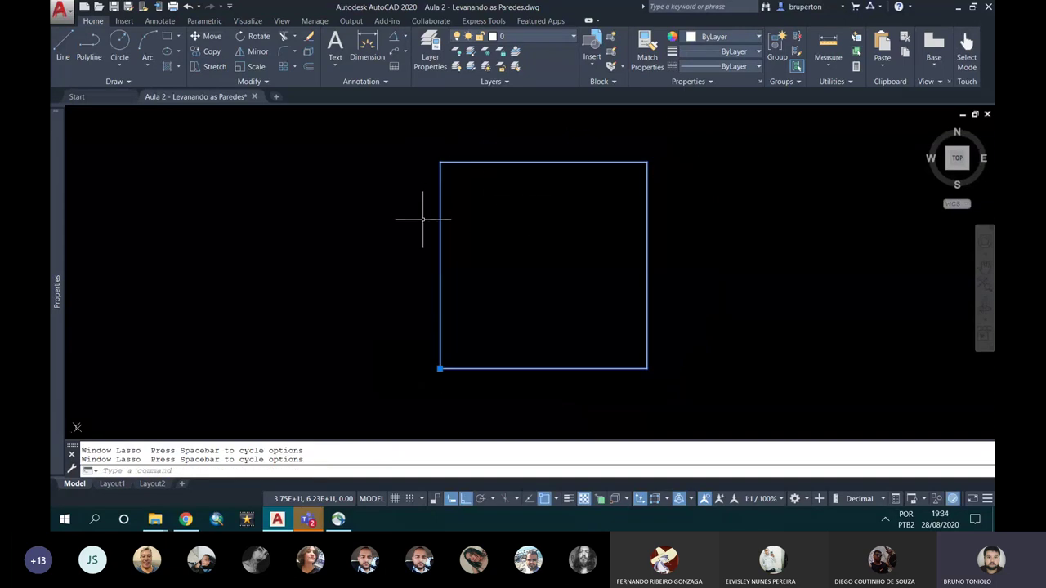
{"action": "key", "text": "Escape"}
{"action": "left_click", "coordinate": [414, 132]}
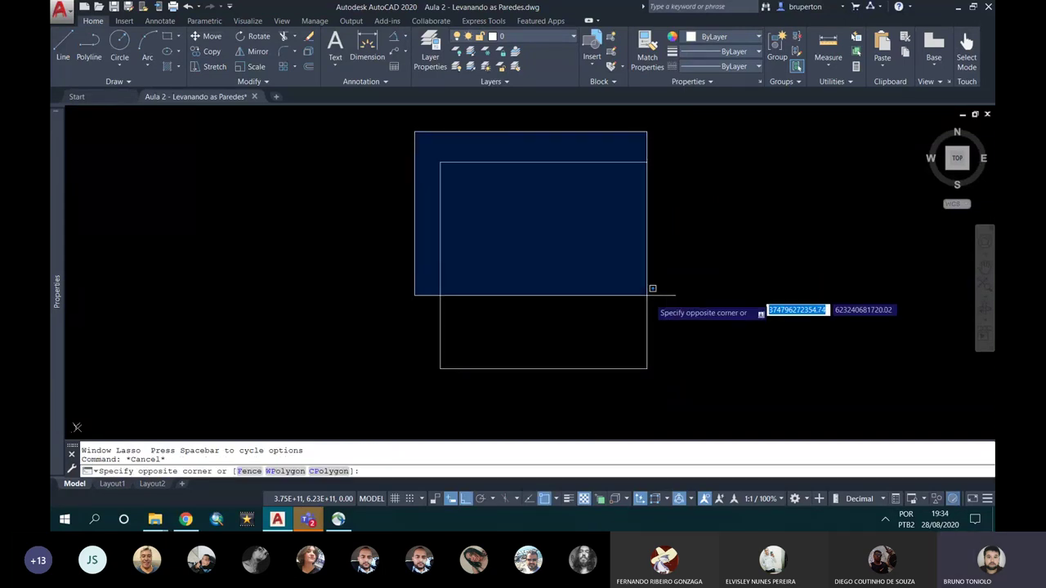
{"action": "key", "text": "Escape"}
{"action": "left_click", "coordinate": [414, 145]}
{"action": "key", "text": "Escape"}
{"action": "mouse_move", "coordinate": [431, 157]}
{"action": "left_mouse_down"}
{"action": "mouse_move", "coordinate": [717, 267]}
{"action": "mouse_move", "coordinate": [696, 362]}
{"action": "mouse_move", "coordinate": [656, 387]}
{"action": "mouse_move", "coordinate": [460, 392]}
{"action": "mouse_move", "coordinate": [344, 311]}
{"action": "left_mouse_up"}
{"action": "key", "text": "Escape"}
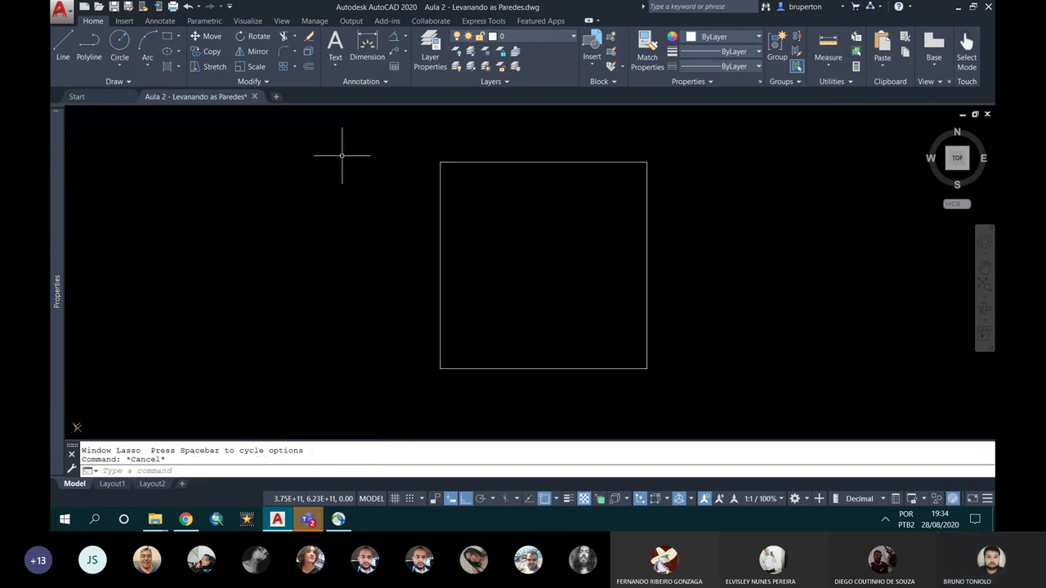
Sweep another lasso over the square, cancel it, and minimize AutoCAD 2020
{"action": "left_click", "coordinate": [396, 136]}
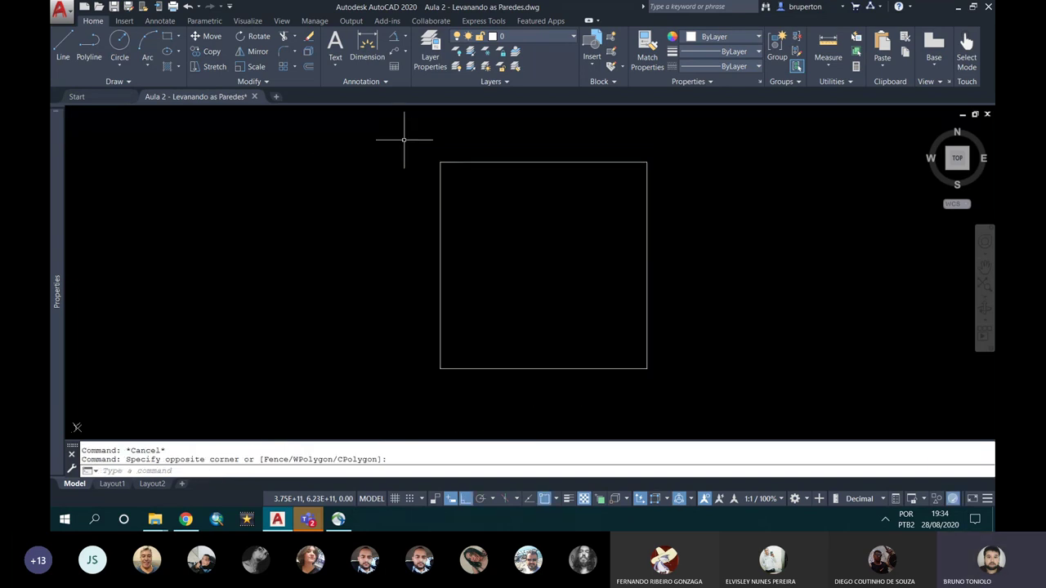
{"action": "mouse_move", "coordinate": [418, 137]}
{"action": "left_mouse_down"}
{"action": "mouse_move", "coordinate": [572, 129]}
{"action": "mouse_move", "coordinate": [711, 171]}
{"action": "mouse_move", "coordinate": [709, 336]}
{"action": "mouse_move", "coordinate": [595, 406]}
{"action": "mouse_move", "coordinate": [444, 392]}
{"action": "mouse_move", "coordinate": [384, 357]}
{"action": "mouse_move", "coordinate": [385, 270]}
{"action": "mouse_move", "coordinate": [398, 252]}
{"action": "left_mouse_up"}
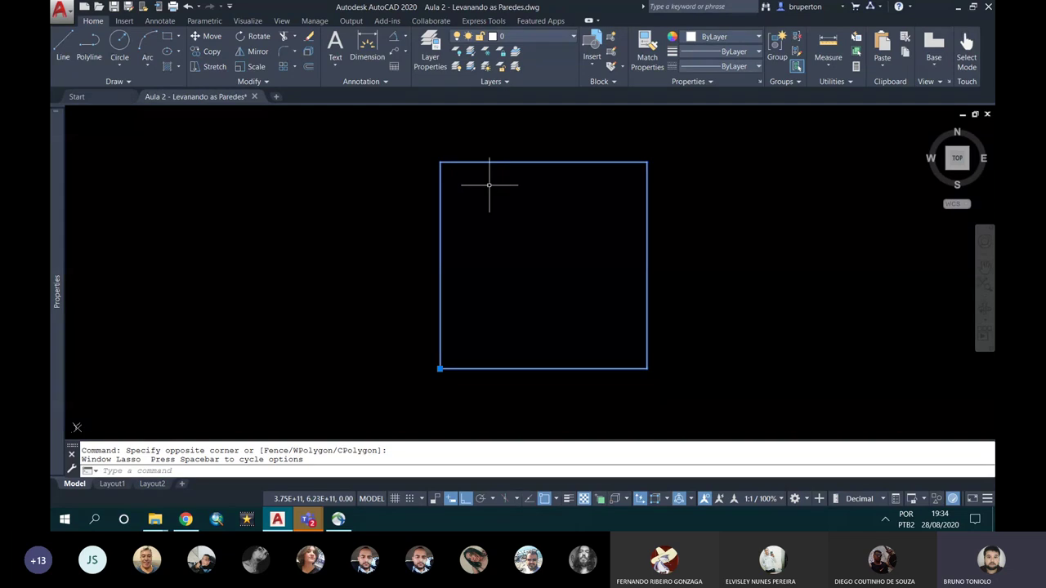
{"action": "key", "text": "Escape"}
{"action": "left_click", "coordinate": [958, 6]}
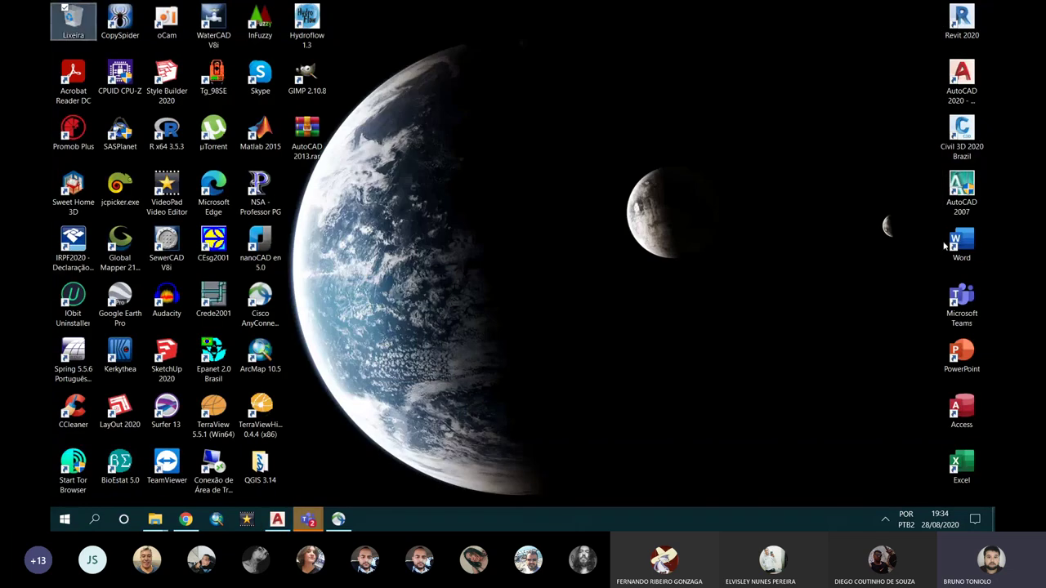
Launch AutoCAD 2007 from its desktop shortcut
{"action": "left_click", "coordinate": [964, 196]}
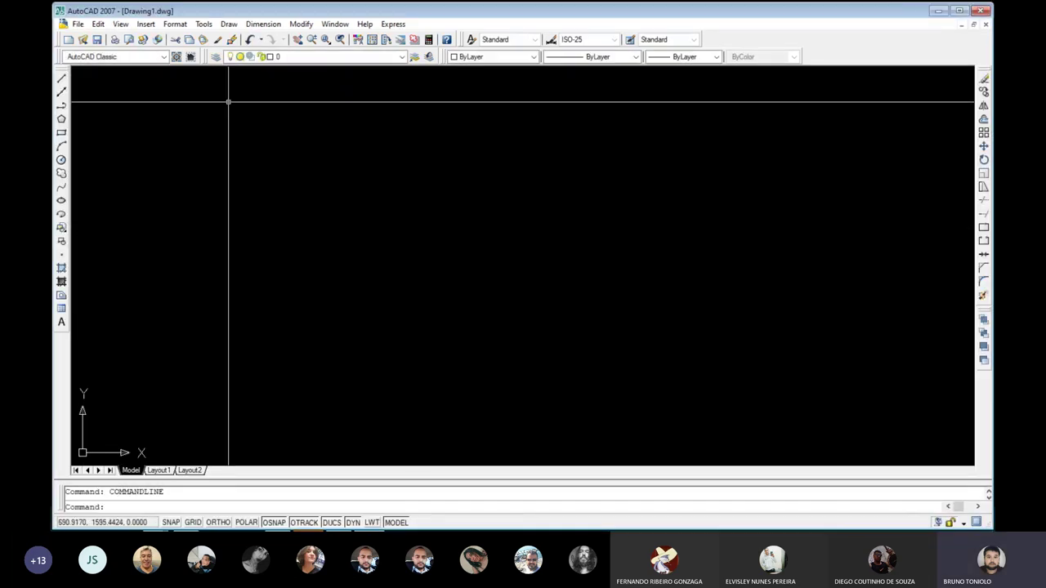
Start an L line at a picked point with Ortho on and draw consecutive 5-unit sides
{"action": "type", "text": "l"}
{"action": "key", "text": "Return"}
{"action": "left_click", "coordinate": [216, 161]}
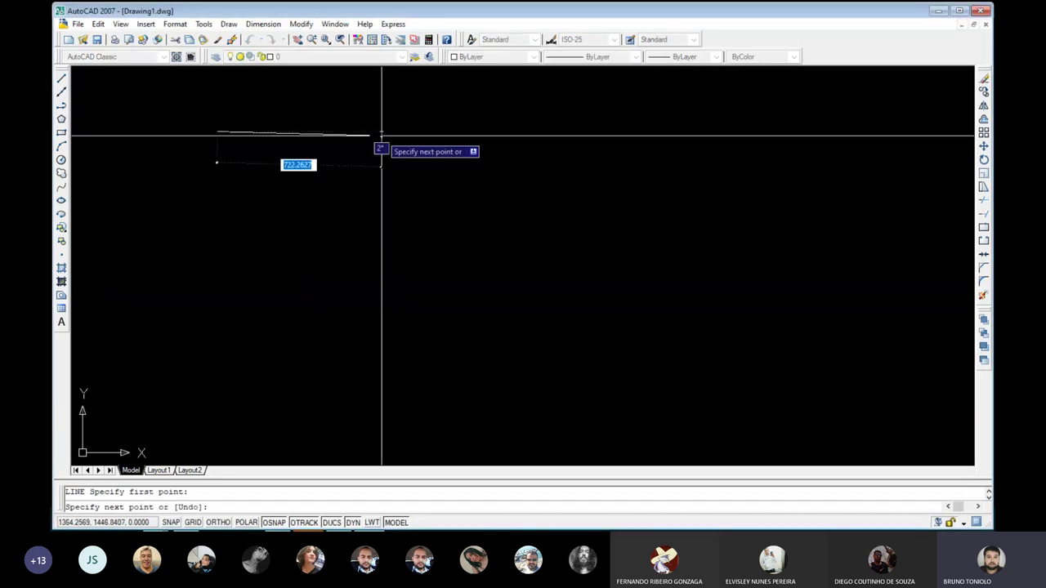
{"action": "key", "text": "F8"}
{"action": "type", "text": "5"}
{"action": "key", "text": "Return"}
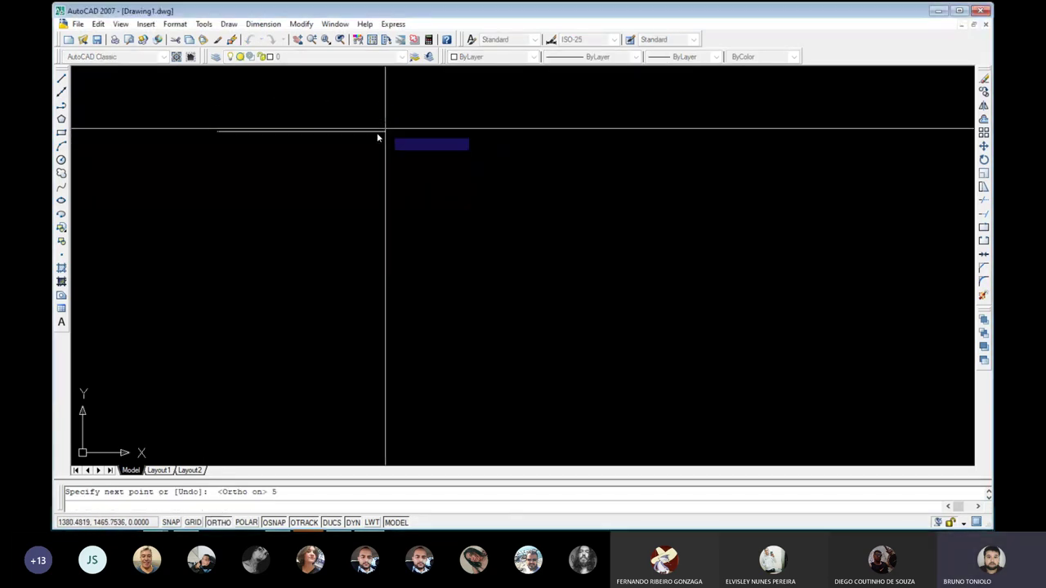
{"action": "type", "text": "5"}
{"action": "key", "text": "Return"}
{"action": "type", "text": "5"}
{"action": "key", "text": "Return"}
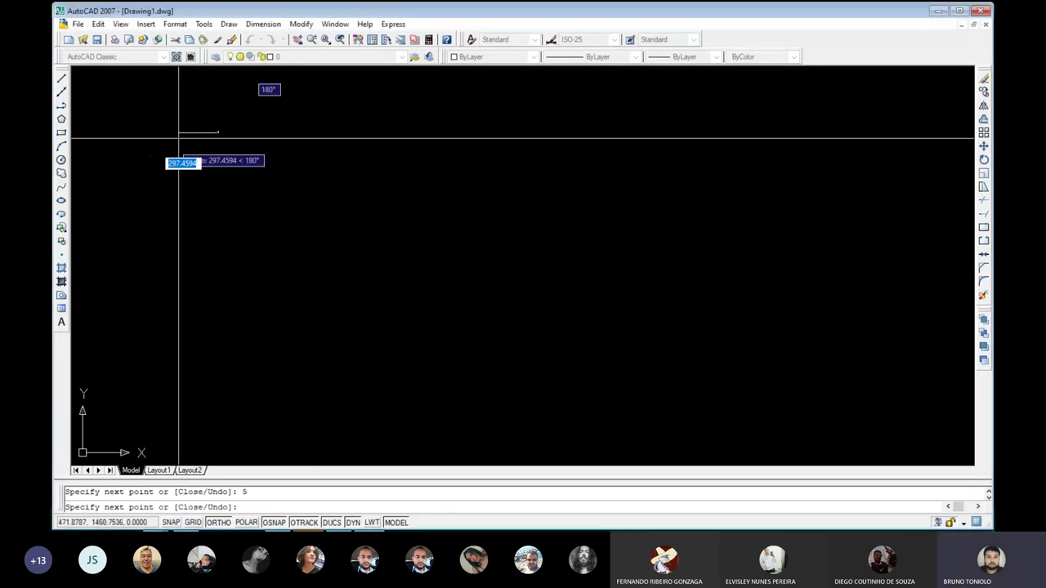
Close the square with the last 5-unit side, then zoom extents and pan to frame it
{"action": "type", "text": "5"}
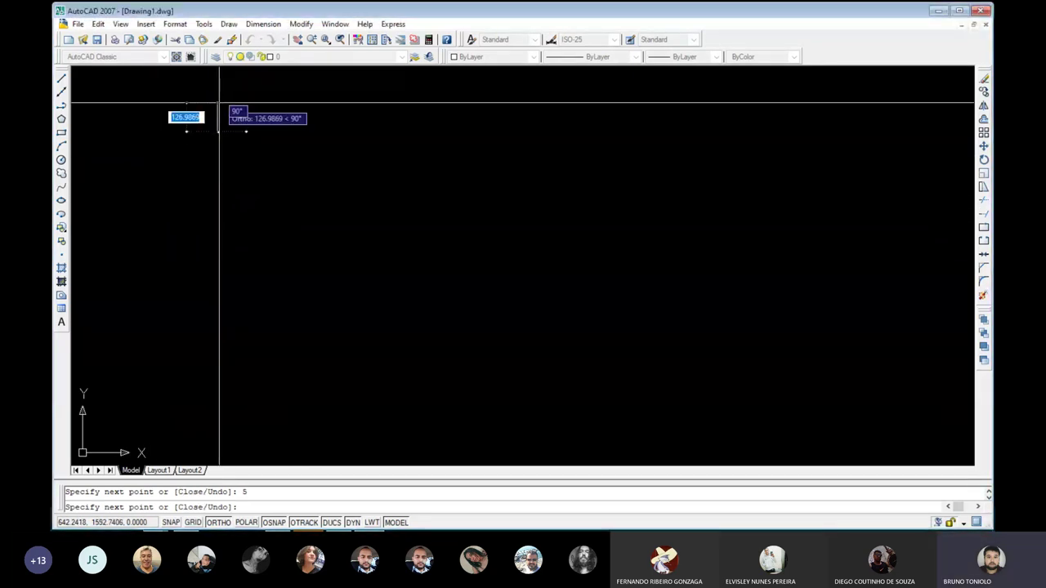
{"action": "key", "text": "Return"}
{"action": "key", "text": "Return"}
{"action": "middle_click", "coordinate": [219, 99]}
{"action": "scroll", "coordinate": [442, 162], "scroll_direction": "down", "scroll_amount": 2}
{"action": "middle_click_drag", "start_coordinate": [387, 171], "coordinate": [368, 226]}
{"action": "left_click", "coordinate": [297, 124]}
Try several selection windows around the square, catching nothing, then snap AutoCAD 2007 to the right half
{"action": "left_click", "coordinate": [245, 146]}
{"action": "left_click", "coordinate": [294, 118]}
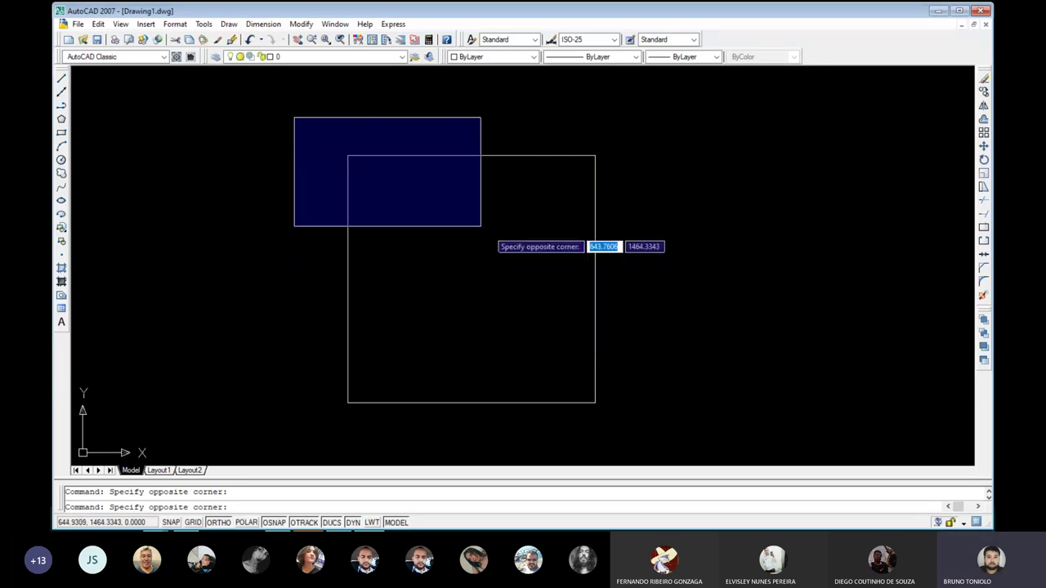
{"action": "left_click", "coordinate": [331, 150]}
{"action": "left_click", "coordinate": [309, 145]}
{"action": "left_click", "coordinate": [506, 120]}
{"action": "left_click", "coordinate": [299, 119]}
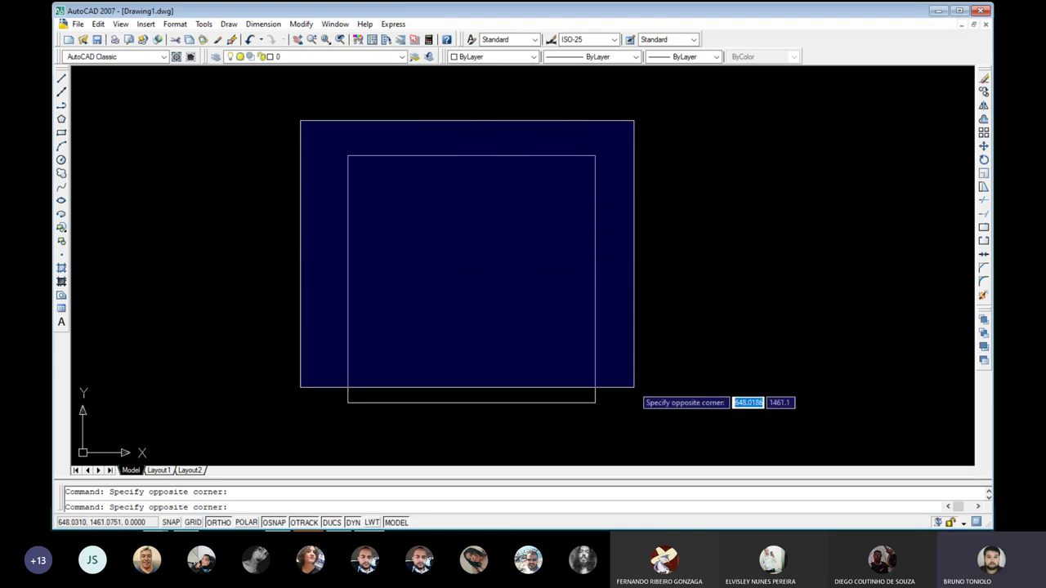
{"action": "left_click", "coordinate": [619, 409]}
{"action": "left_click", "coordinate": [279, 120]}
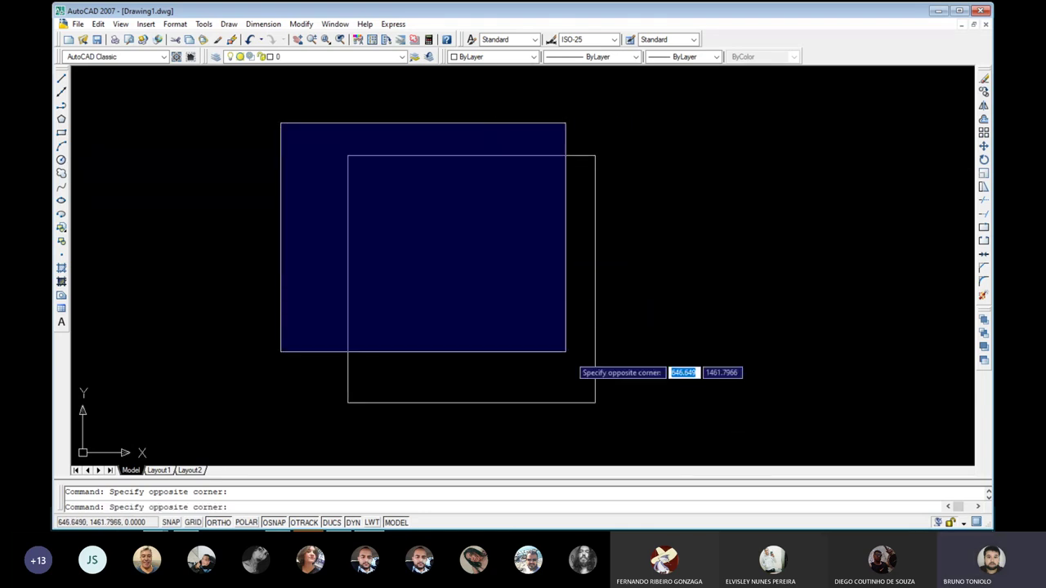
{"action": "left_click", "coordinate": [340, 124]}
{"action": "left_click", "coordinate": [322, 126]}
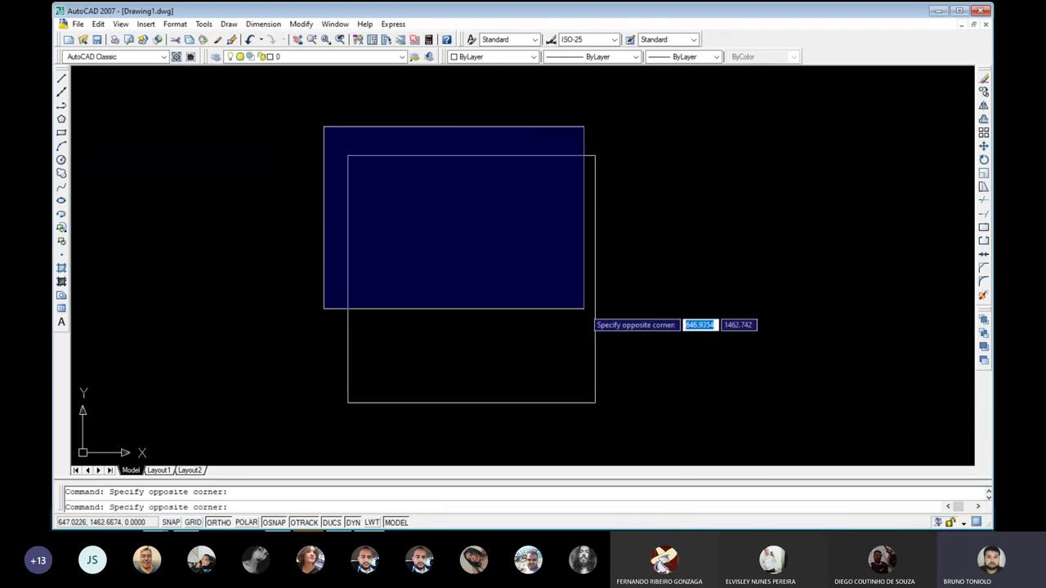
{"action": "left_click", "coordinate": [322, 119]}
{"action": "left_click_drag", "start_coordinate": [402, 12], "coordinate": [1045, 310]}
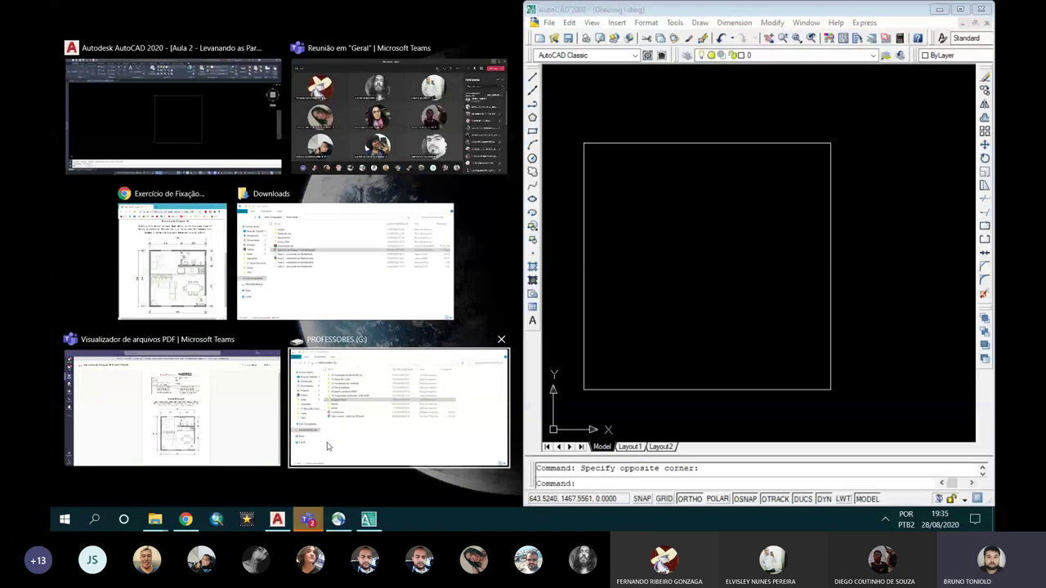
Snap AutoCAD 2020 to the left half of the screen beside AutoCAD 2007
{"action": "key", "text": "Escape"}
{"action": "left_click_drag", "start_coordinate": [490, 8], "coordinate": [51, 197]}
{"action": "type", "text": "L"}
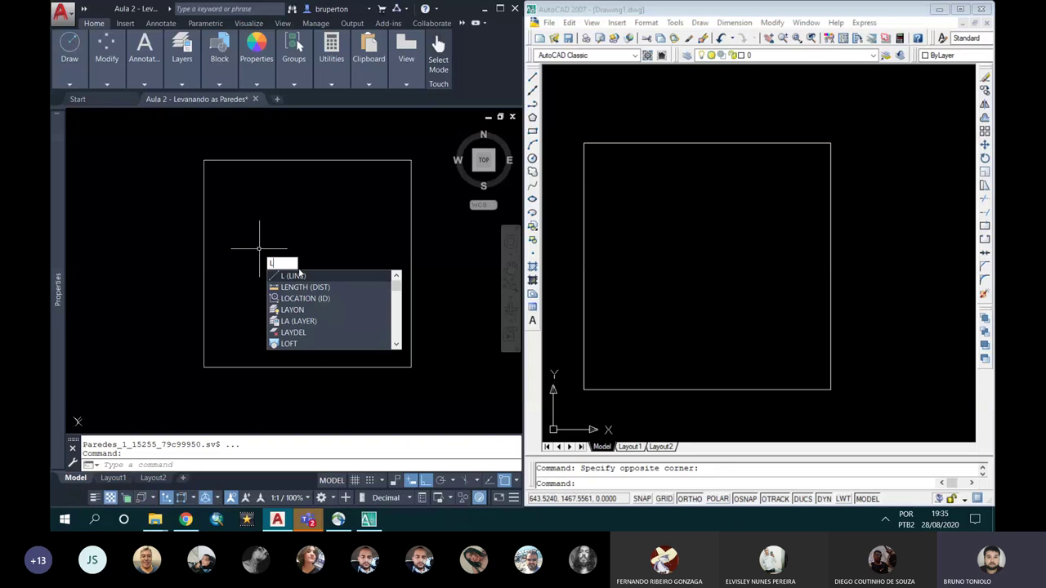
{"action": "key", "text": "Escape"}
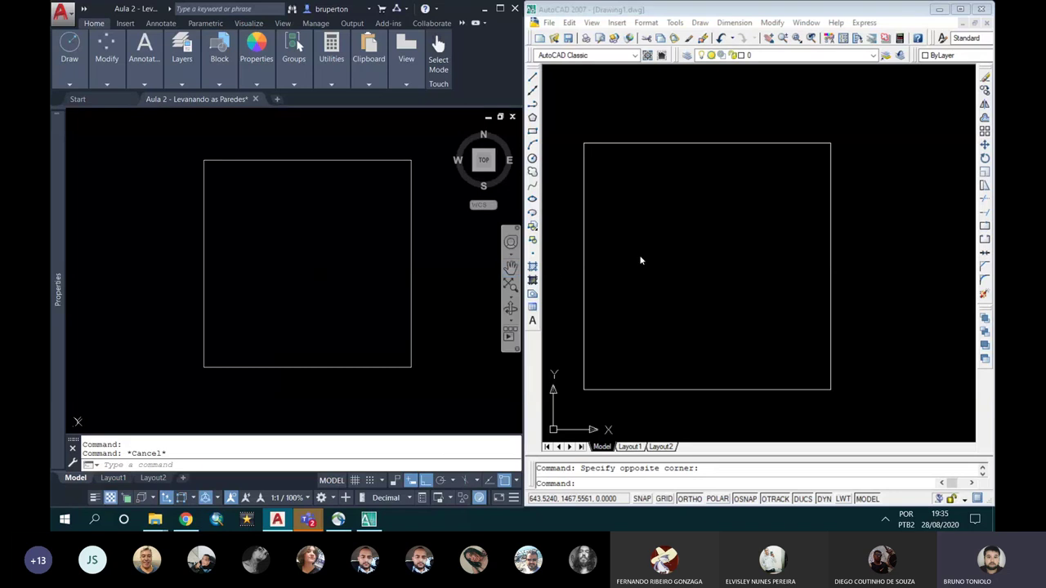
Pan AutoCAD 2007's view to centre the square, then start and cancel the line command
{"action": "left_click", "coordinate": [651, 276]}
{"action": "middle_click_drag", "start_coordinate": [661, 276], "coordinate": [693, 284]}
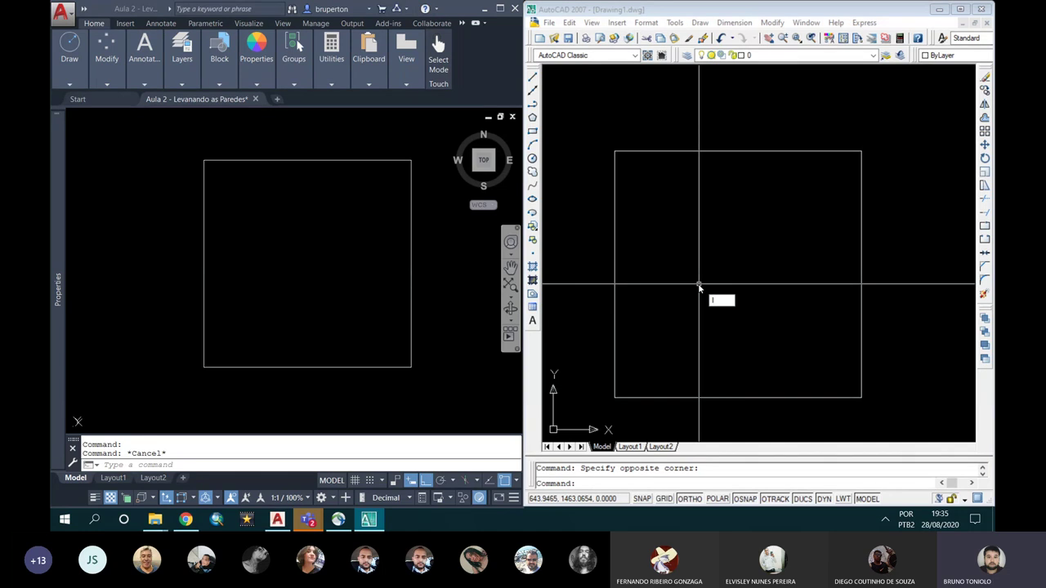
{"action": "key", "text": "Return"}
{"action": "key", "text": "Escape"}
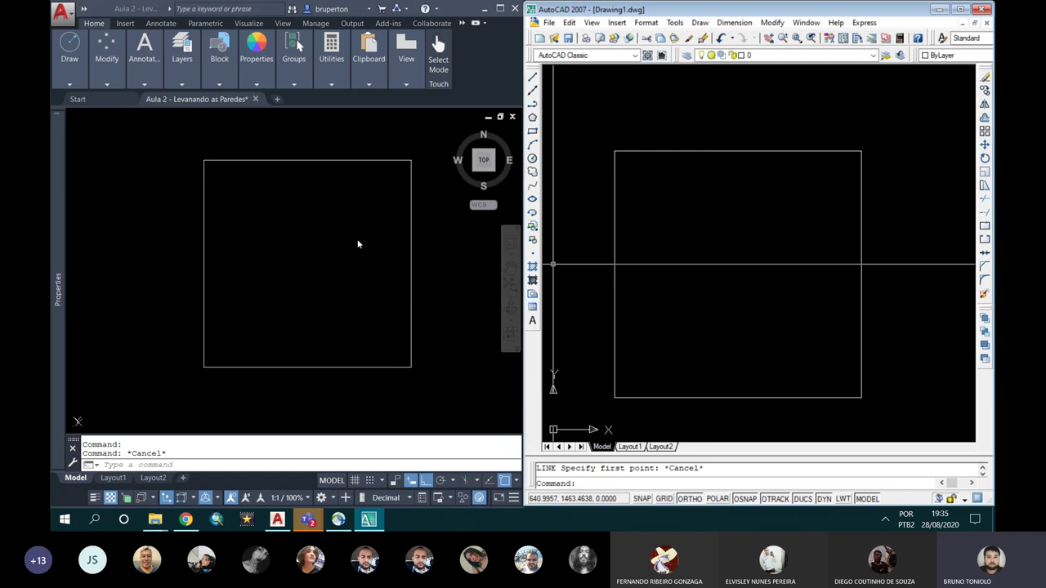
Type and cancel a command in each program, then minimize AutoCAD 2007
{"action": "left_click", "coordinate": [357, 240]}
{"action": "type", "text": "a"}
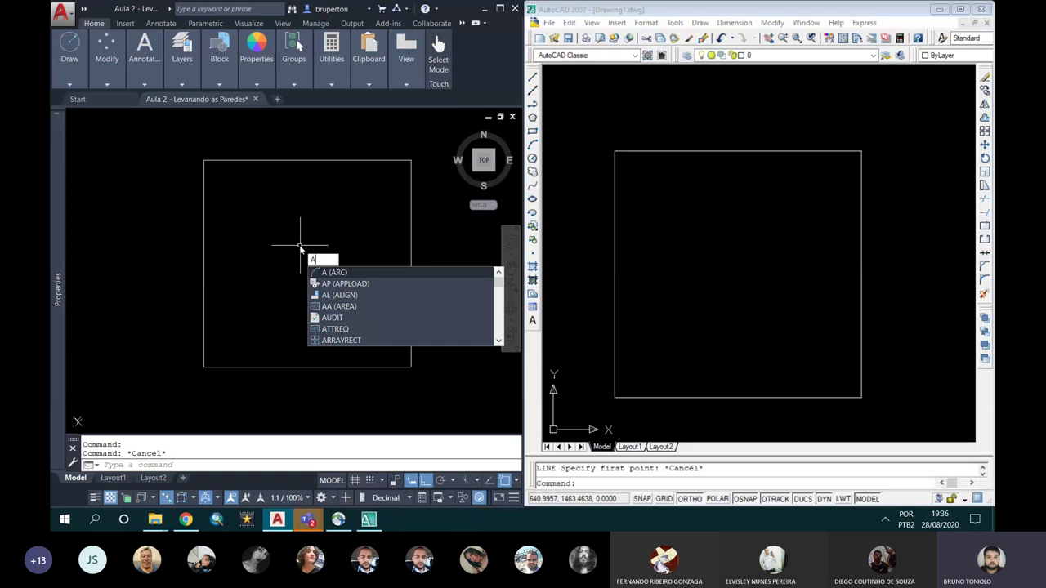
{"action": "key", "text": "Escape"}
{"action": "left_click", "coordinate": [672, 250]}
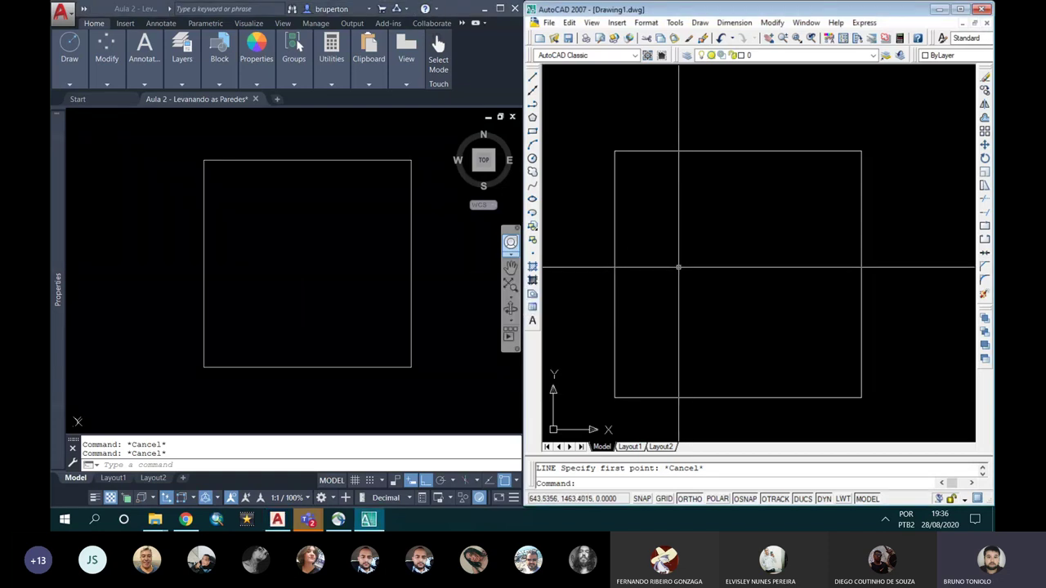
{"action": "type", "text": "a"}
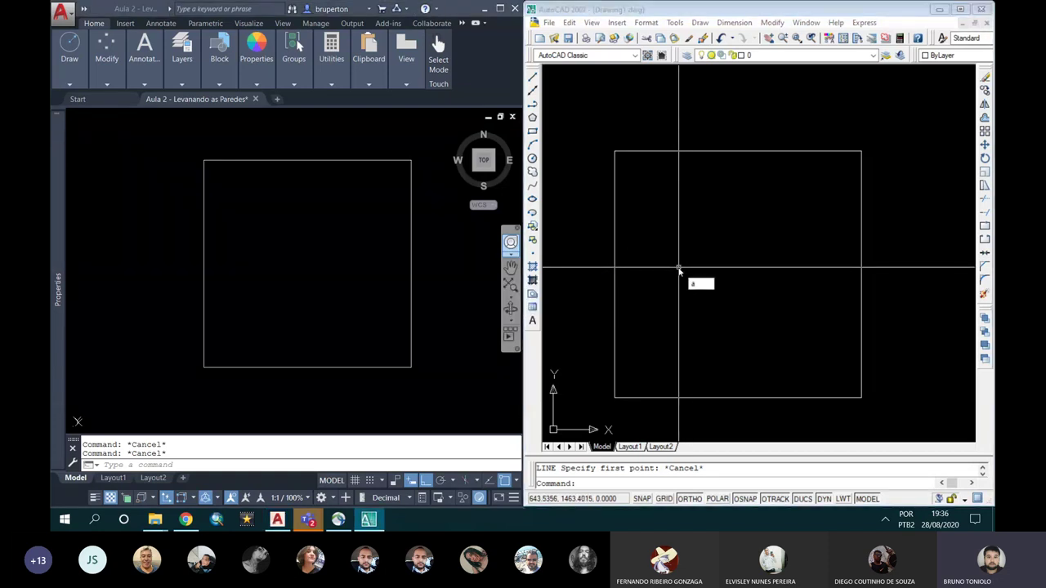
{"action": "key", "text": "Escape"}
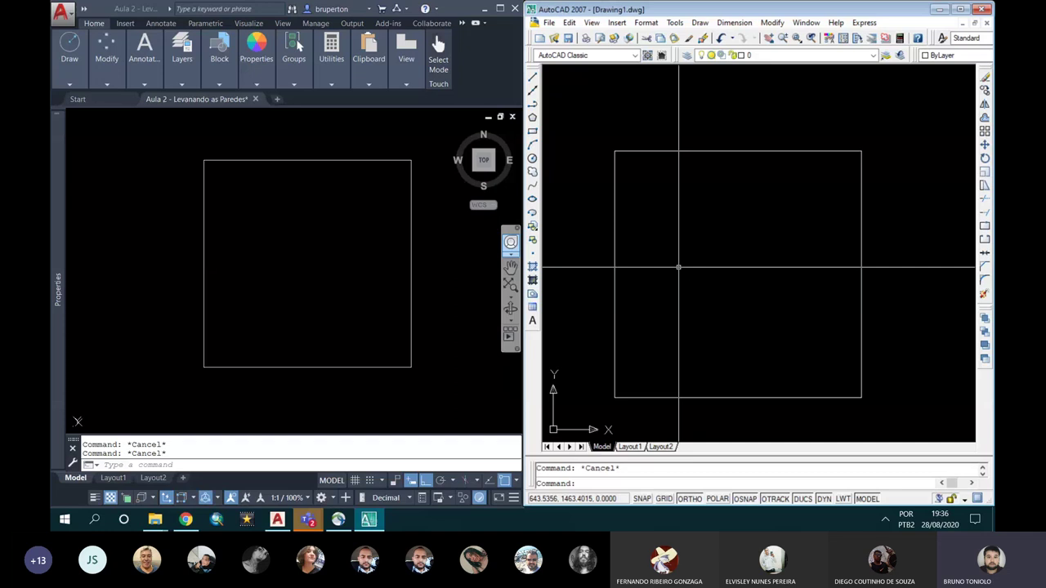
{"action": "left_click", "coordinate": [274, 278]}
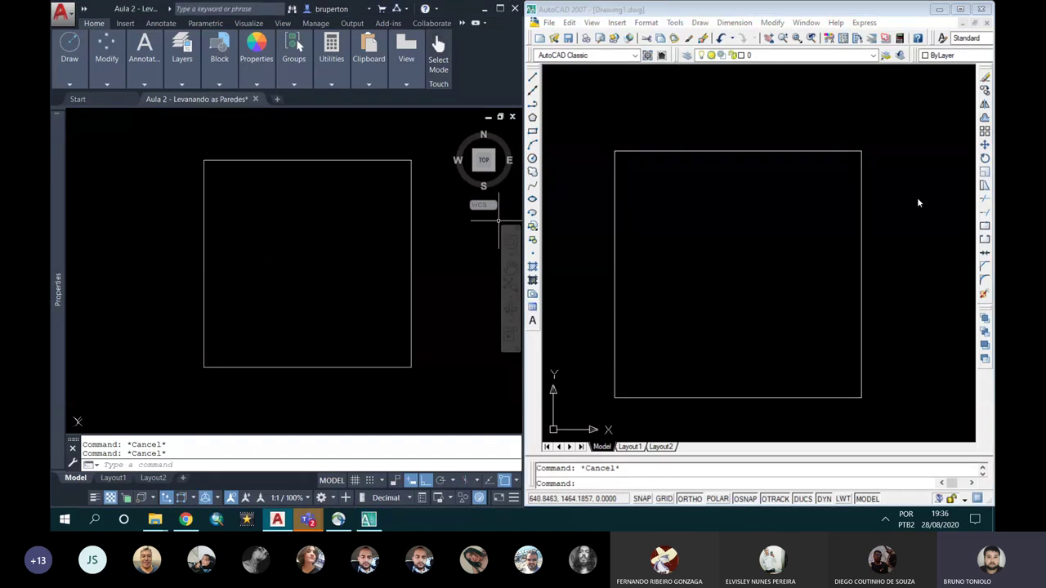
{"action": "left_click", "coordinate": [939, 9]}
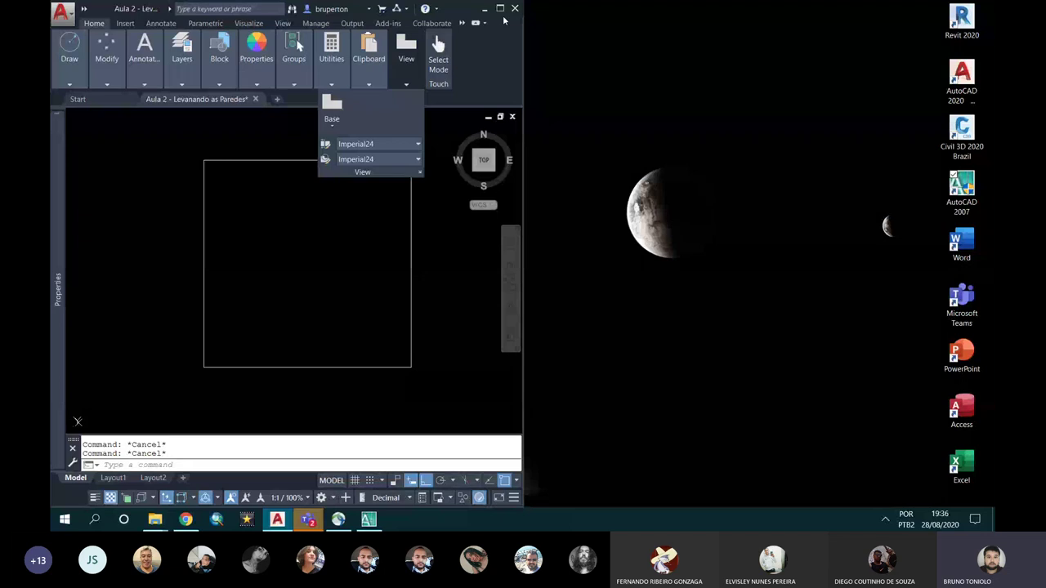
{"action": "left_click", "coordinate": [500, 8]}
{"action": "middle_click", "coordinate": [481, 205]}
{"action": "middle_click", "coordinate": [482, 205]}
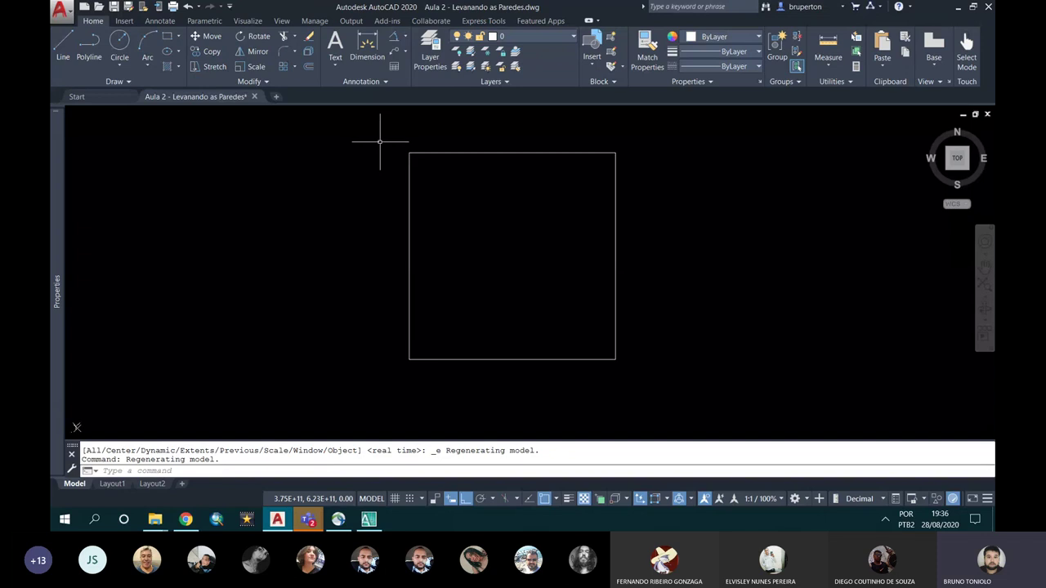
{"action": "left_click", "coordinate": [379, 139]}
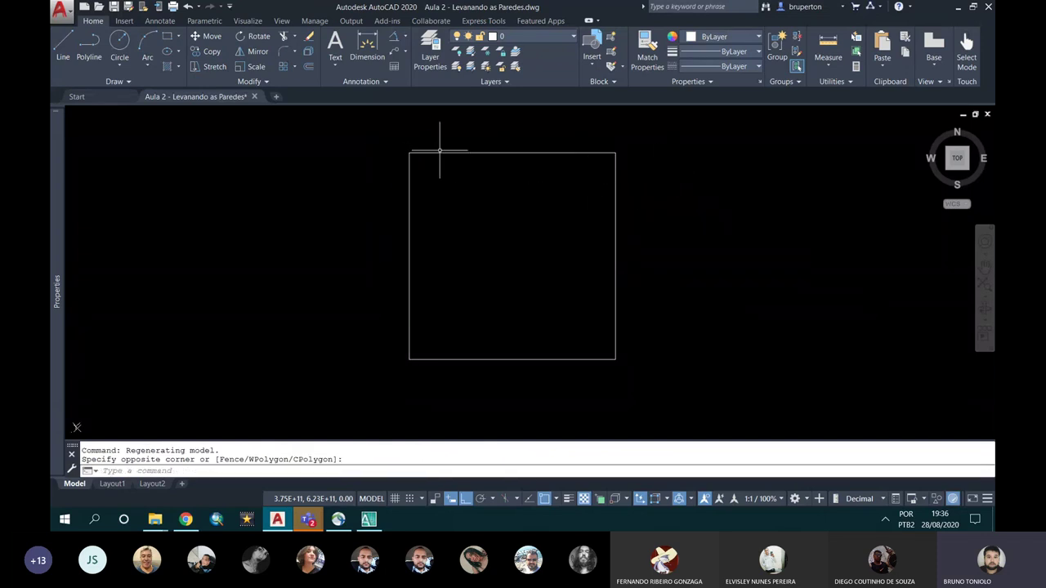
{"action": "left_click", "coordinate": [696, 371]}
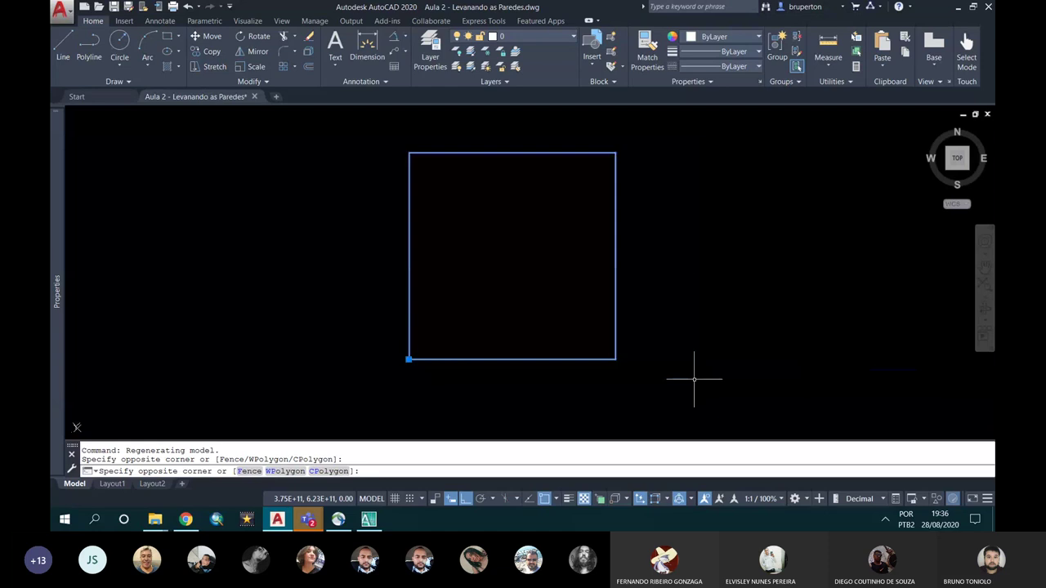
{"action": "key", "text": "Escape"}
{"action": "left_click", "coordinate": [691, 115]}
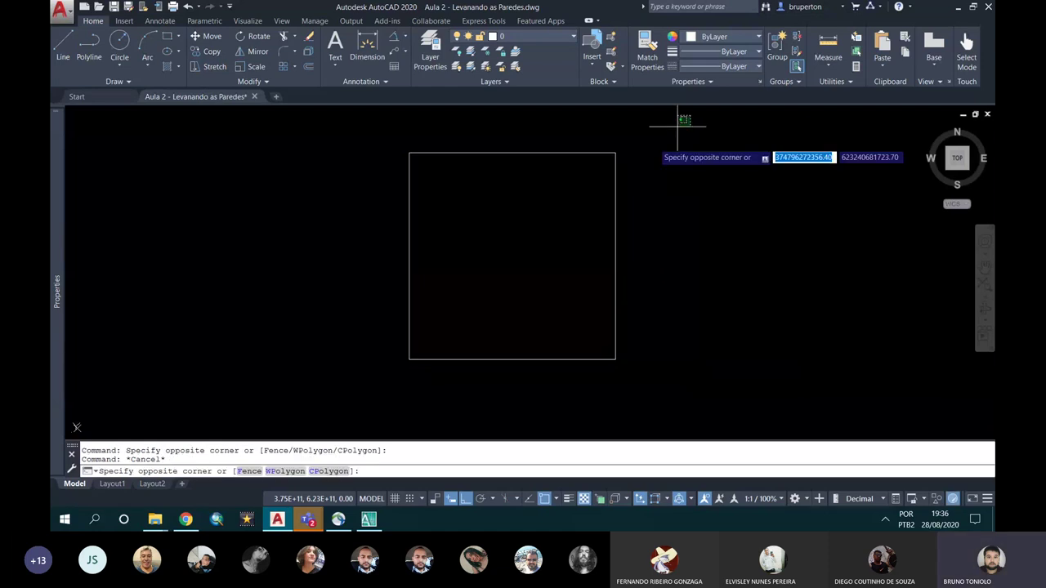
{"action": "key", "text": "Escape"}
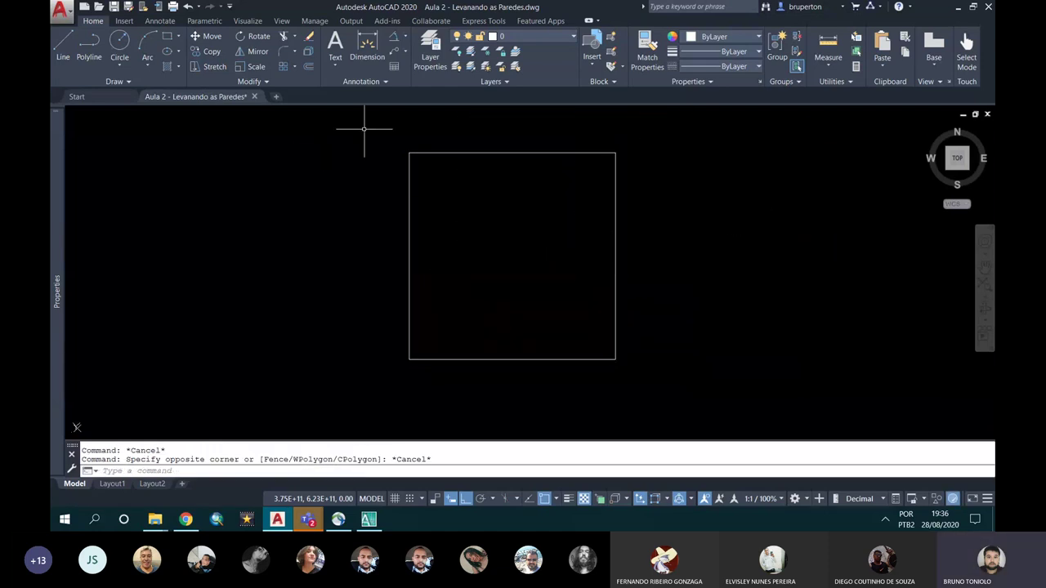
{"action": "left_click", "coordinate": [364, 128]}
{"action": "key", "text": "Escape"}
{"action": "left_click", "coordinate": [699, 123]}
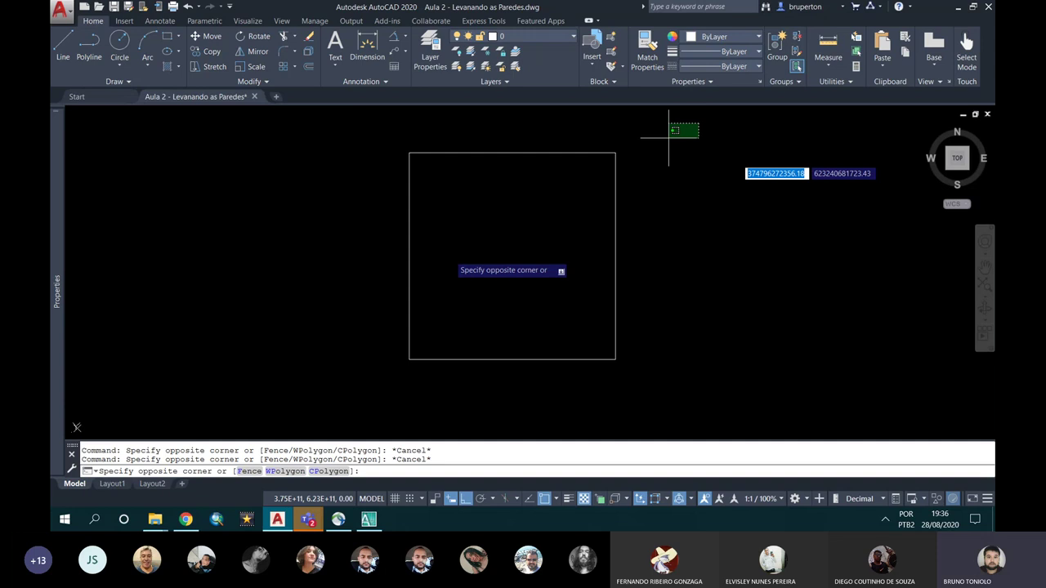
{"action": "key", "text": "Escape"}
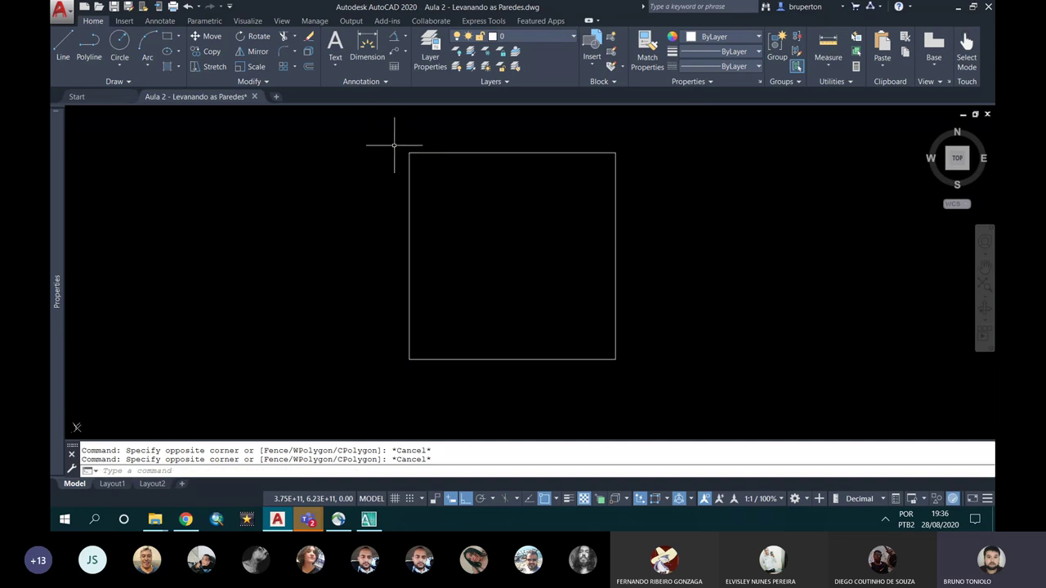
{"action": "left_click", "coordinate": [372, 140]}
{"action": "key", "text": "Escape"}
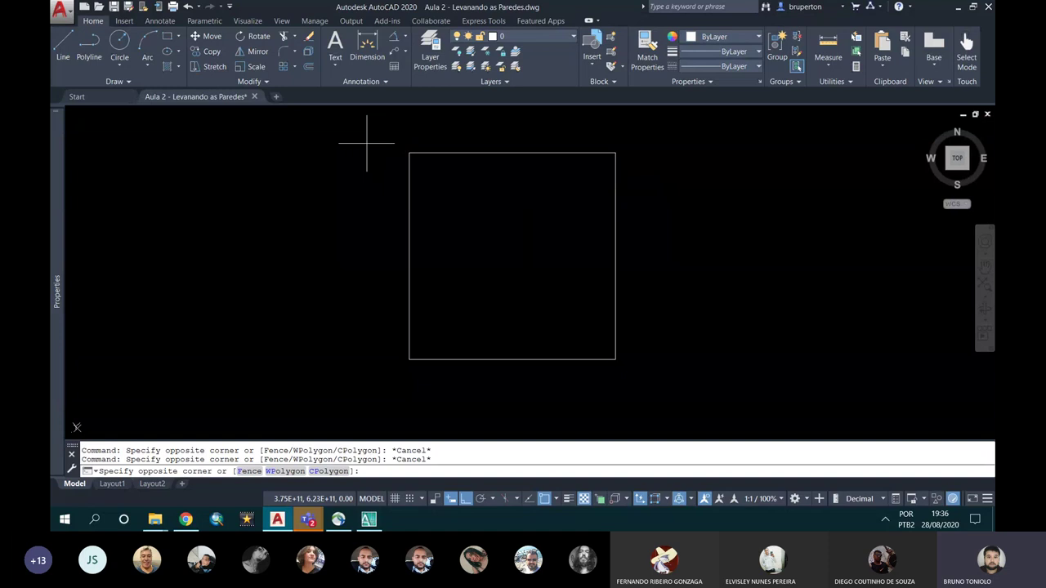
{"action": "left_click", "coordinate": [366, 143]}
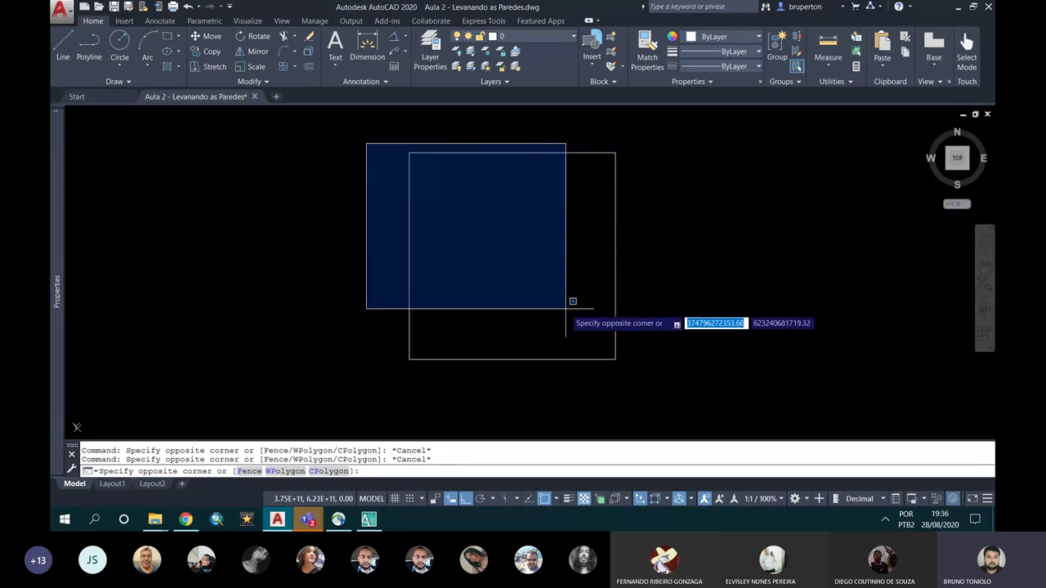
{"action": "left_click", "coordinate": [565, 309]}
{"action": "left_click", "coordinate": [359, 137]}
{"action": "left_click", "coordinate": [464, 219]}
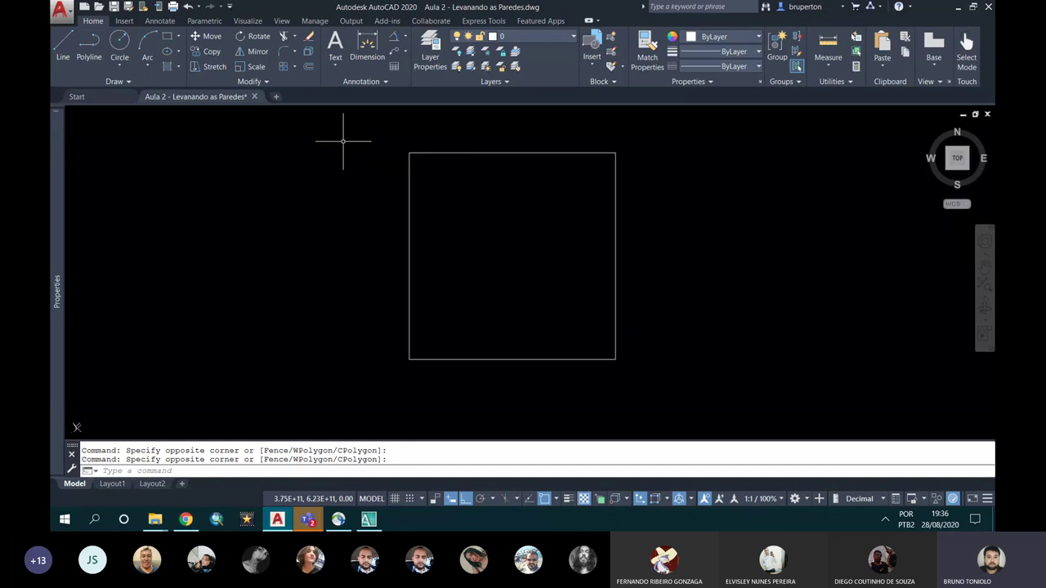
{"action": "key", "text": "Escape"}
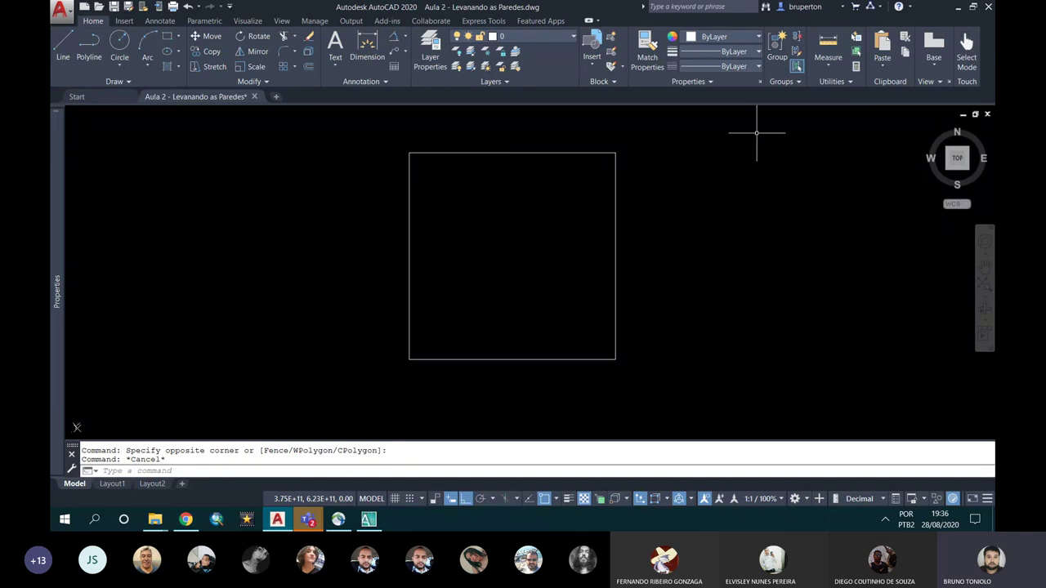
Start and cancel several window and crossing selections around the square's top edge
{"action": "left_click", "coordinate": [756, 129]}
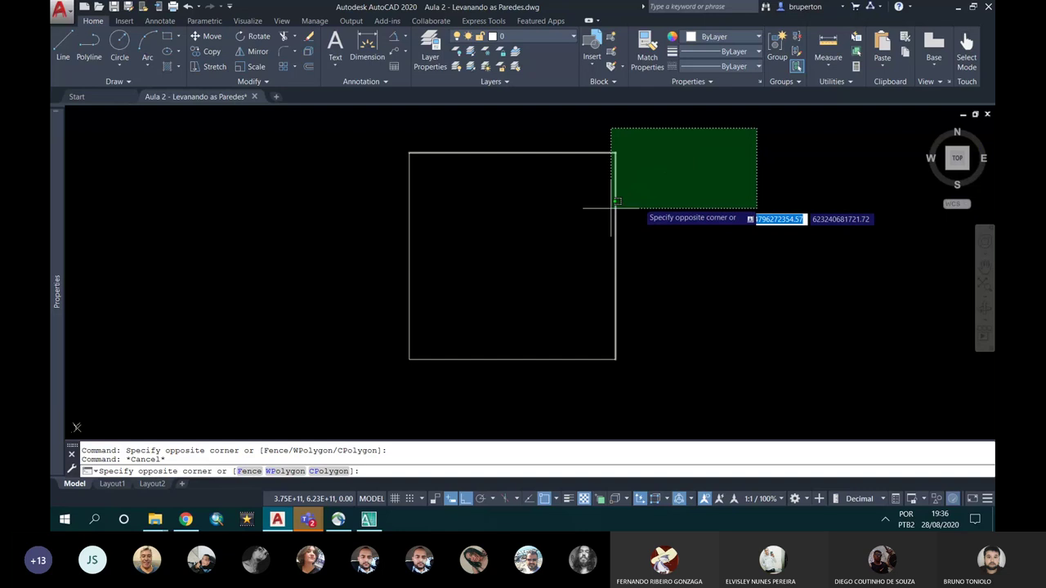
{"action": "key", "text": "Escape"}
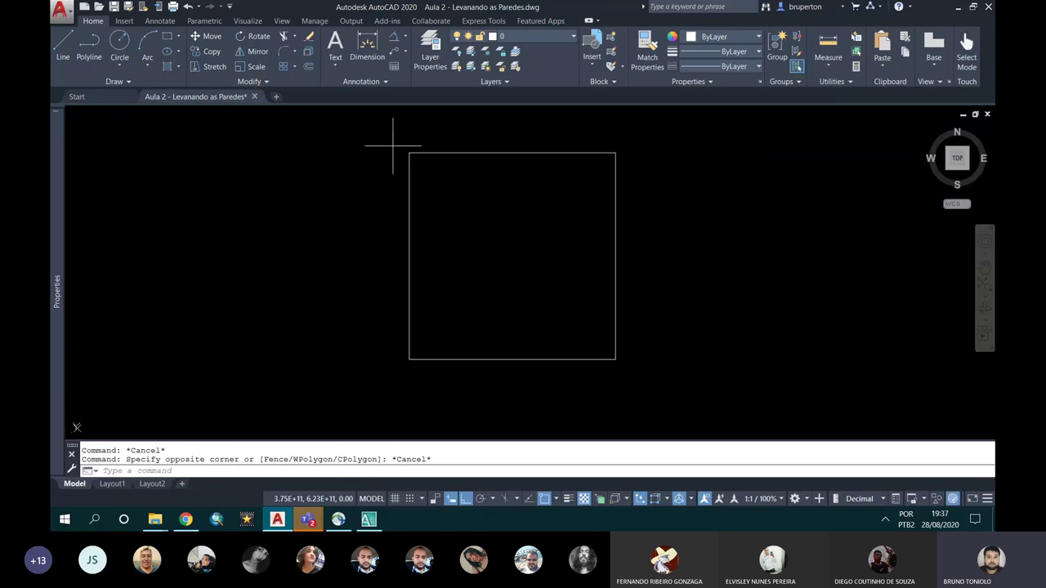
{"action": "left_click", "coordinate": [393, 147]}
{"action": "key", "text": "Escape"}
{"action": "left_click", "coordinate": [369, 139]}
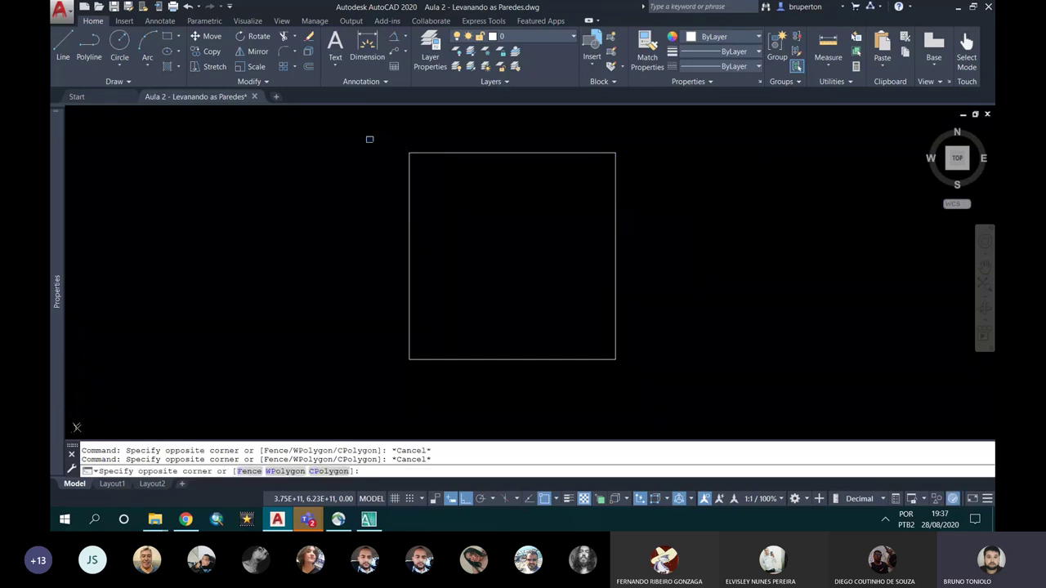
{"action": "left_click", "coordinate": [687, 371]}
{"action": "key", "text": "Escape"}
{"action": "left_click", "coordinate": [700, 129]}
{"action": "key", "text": "Escape"}
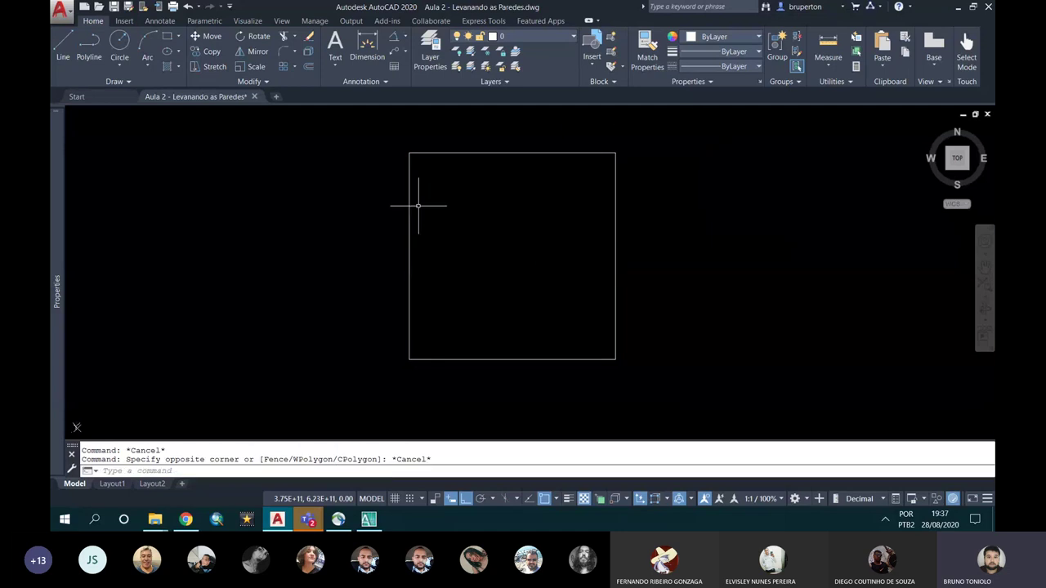
{"action": "left_click", "coordinate": [373, 139]}
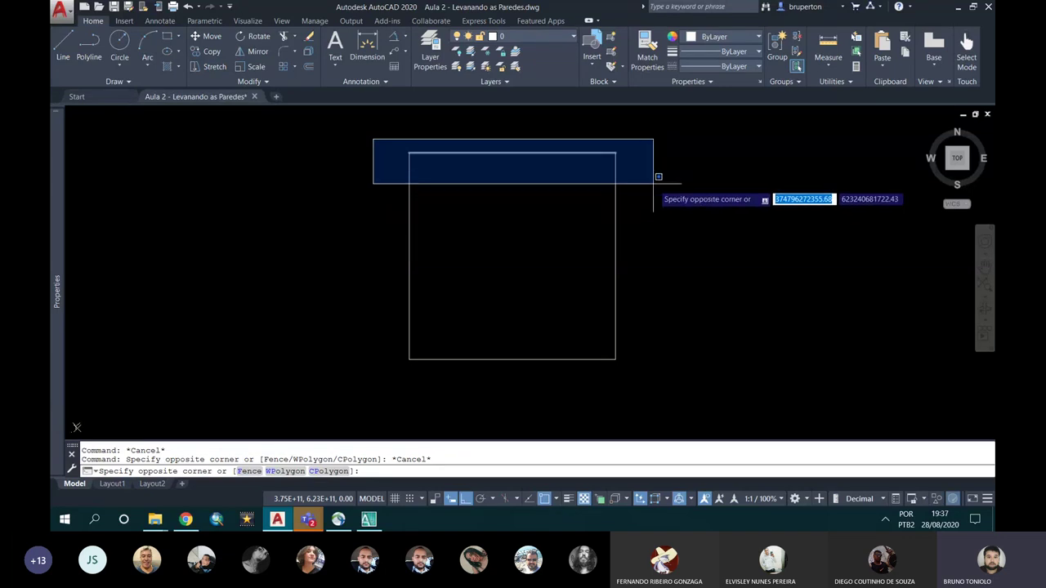
{"action": "key", "text": "Escape"}
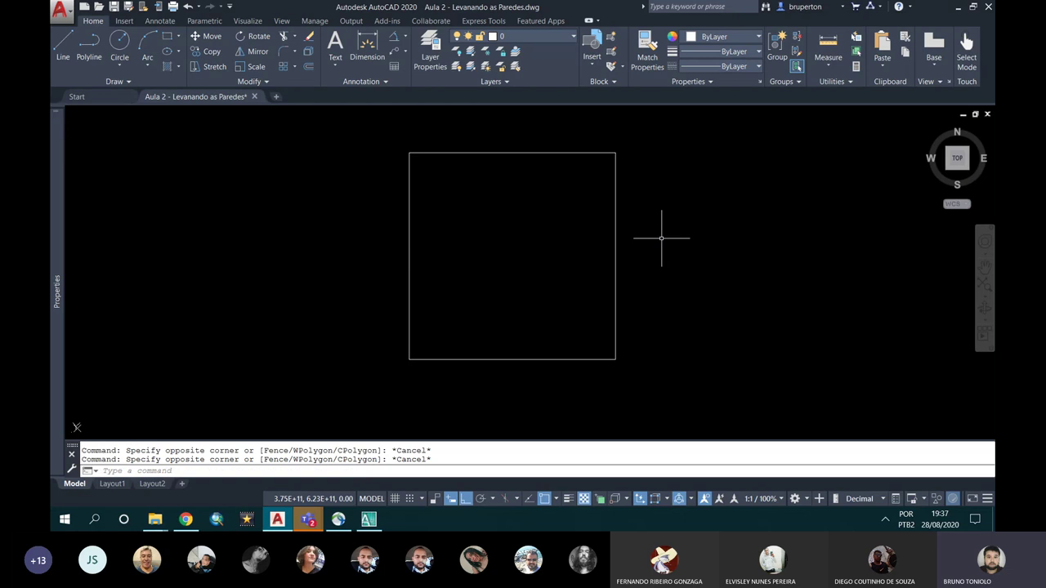
{"action": "left_click", "coordinate": [756, 124]}
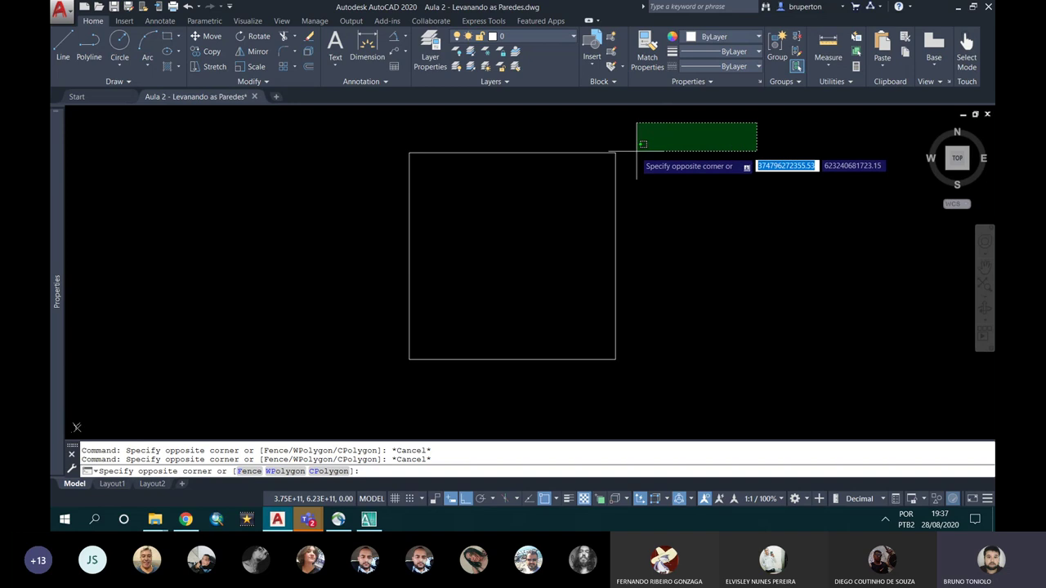
{"action": "key", "text": "Escape"}
Window-select the square's top edge, retrying until that single line is selected
{"action": "left_click", "coordinate": [361, 132]}
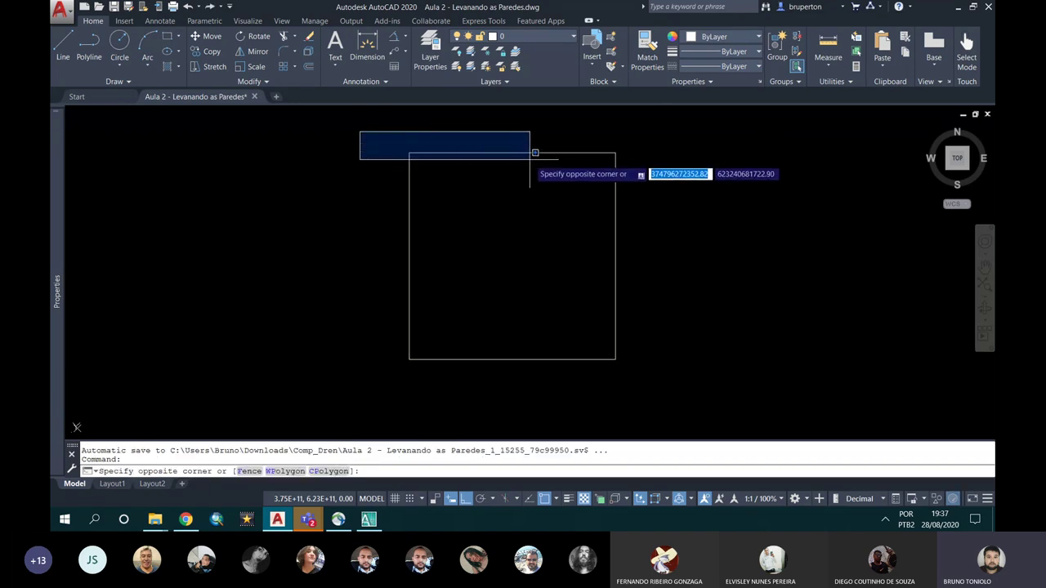
{"action": "left_click", "coordinate": [535, 158]}
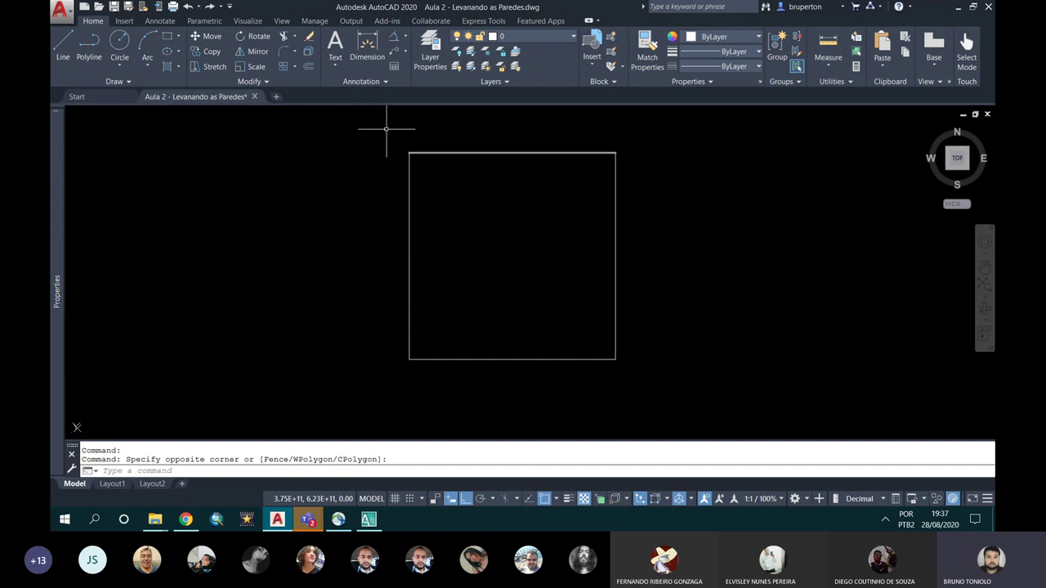
{"action": "left_click", "coordinate": [381, 127]}
{"action": "left_click", "coordinate": [513, 178]}
{"action": "left_click", "coordinate": [397, 136]}
{"action": "left_click", "coordinate": [409, 145]}
{"action": "left_click", "coordinate": [388, 144]}
{"action": "left_click", "coordinate": [494, 181]}
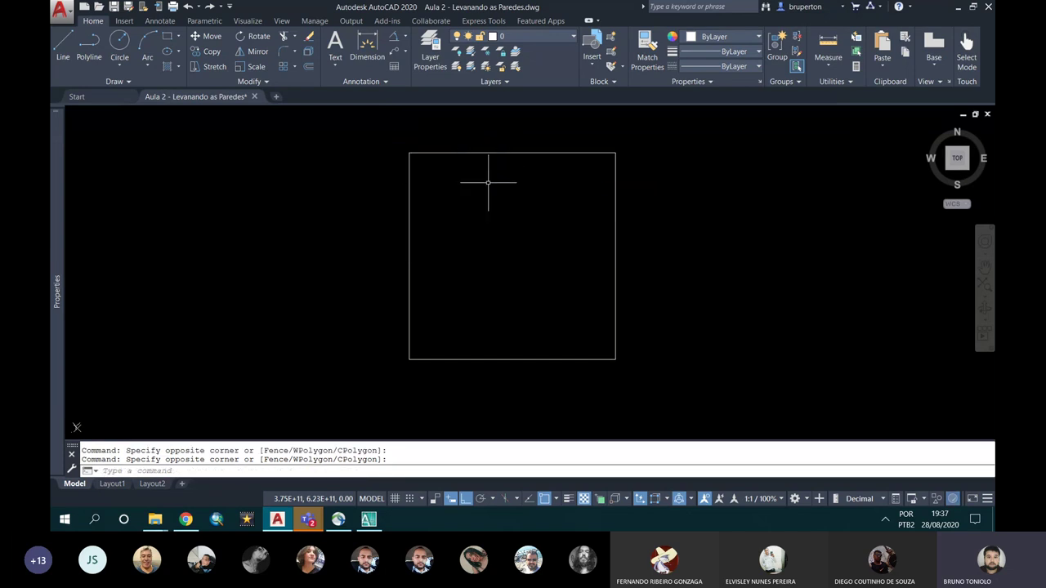
{"action": "left_click", "coordinate": [380, 143]}
{"action": "left_click", "coordinate": [636, 173]}
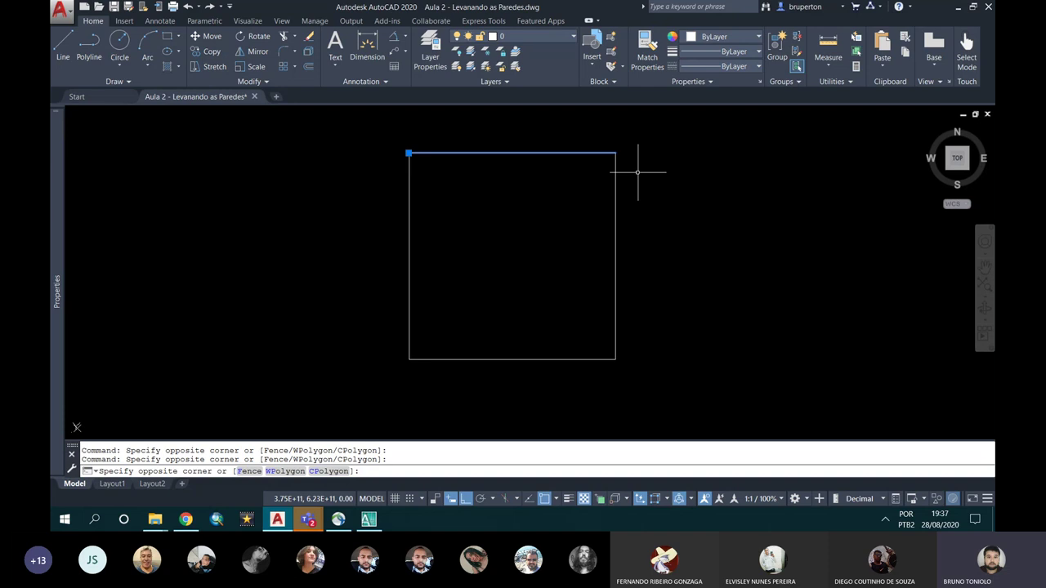
{"action": "key", "text": "Escape"}
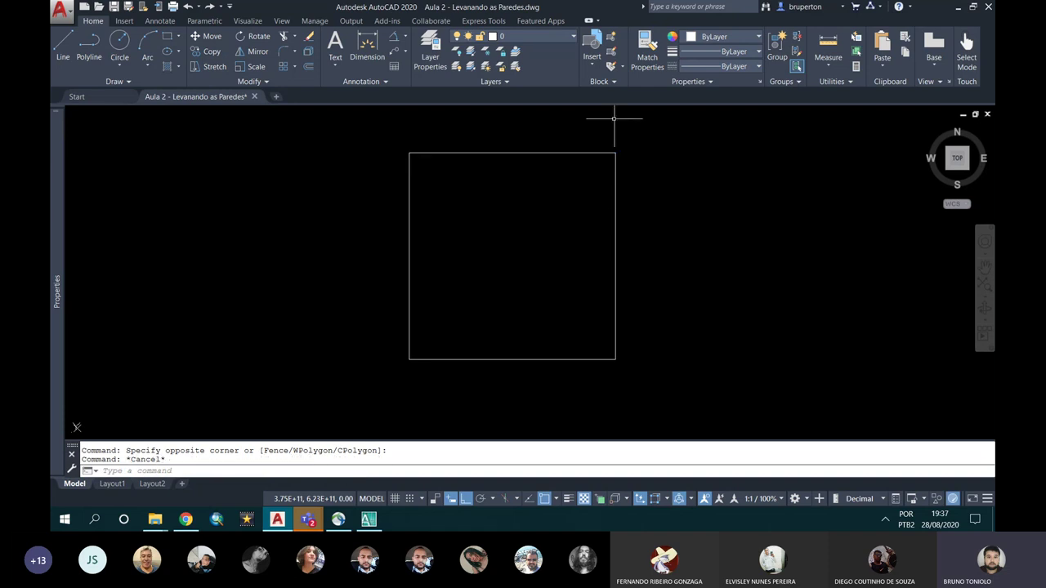
Crossing-select the top and right edges, then the top edge alone, and window the top line
{"action": "left_click", "coordinate": [637, 123]}
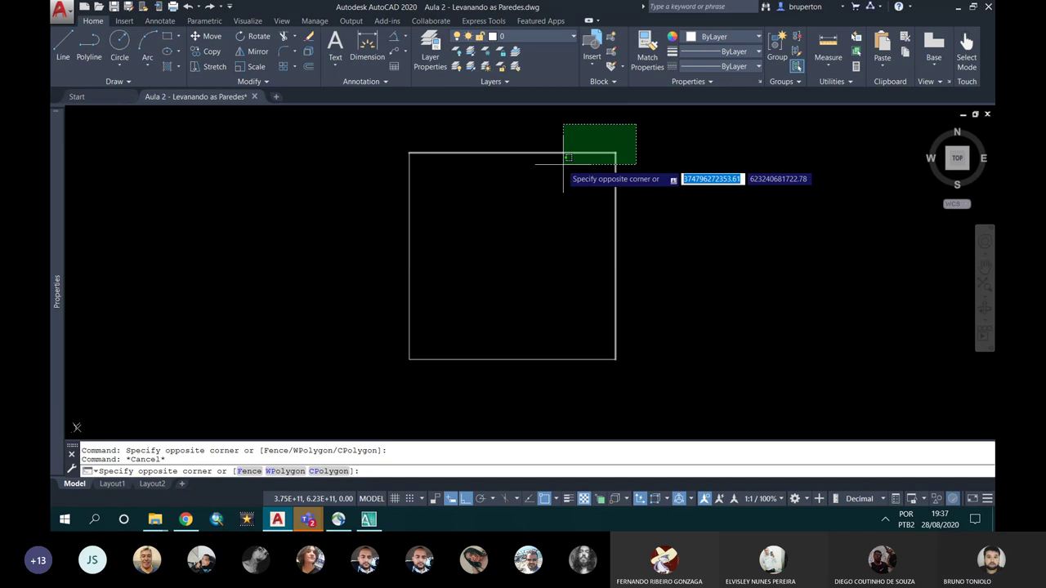
{"action": "left_click", "coordinate": [576, 263]}
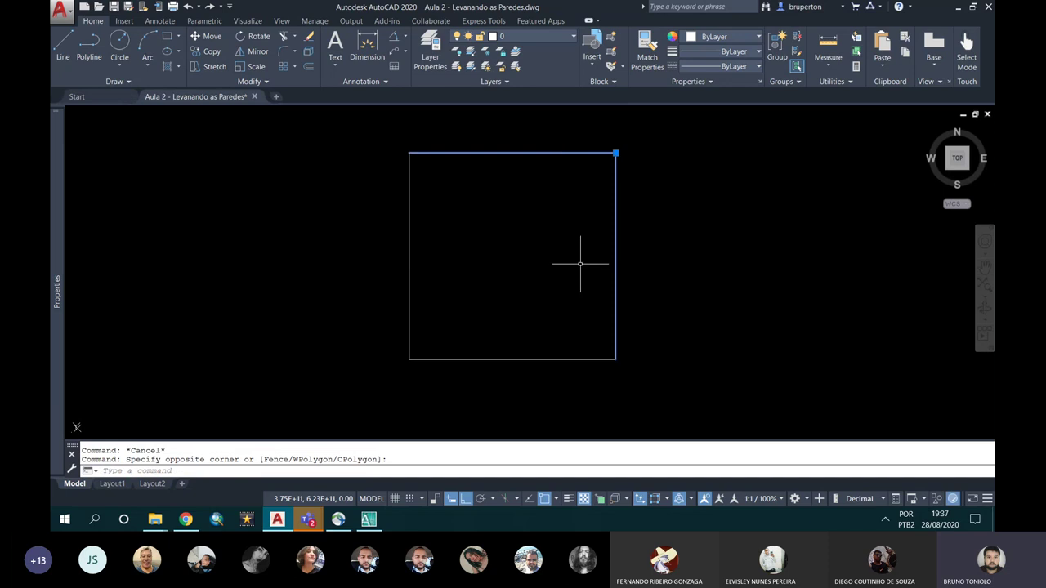
{"action": "key", "text": "Escape"}
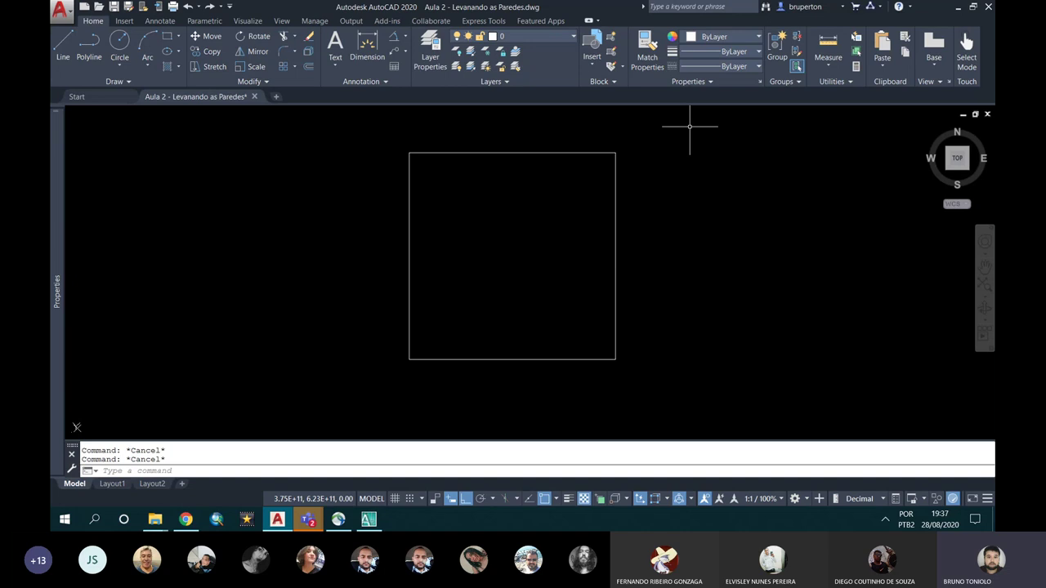
{"action": "left_click", "coordinate": [690, 126]}
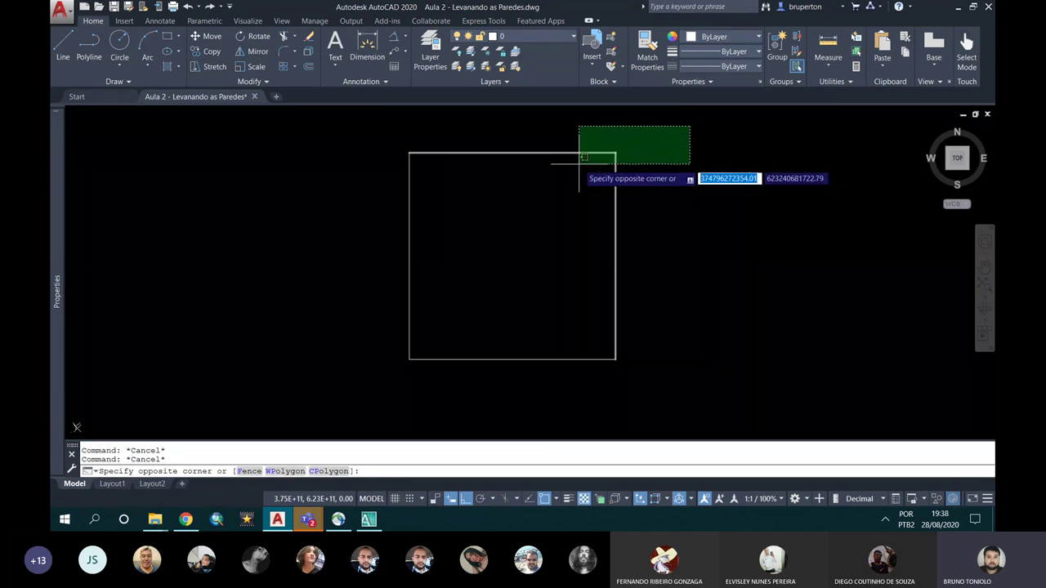
{"action": "left_click", "coordinate": [555, 157]}
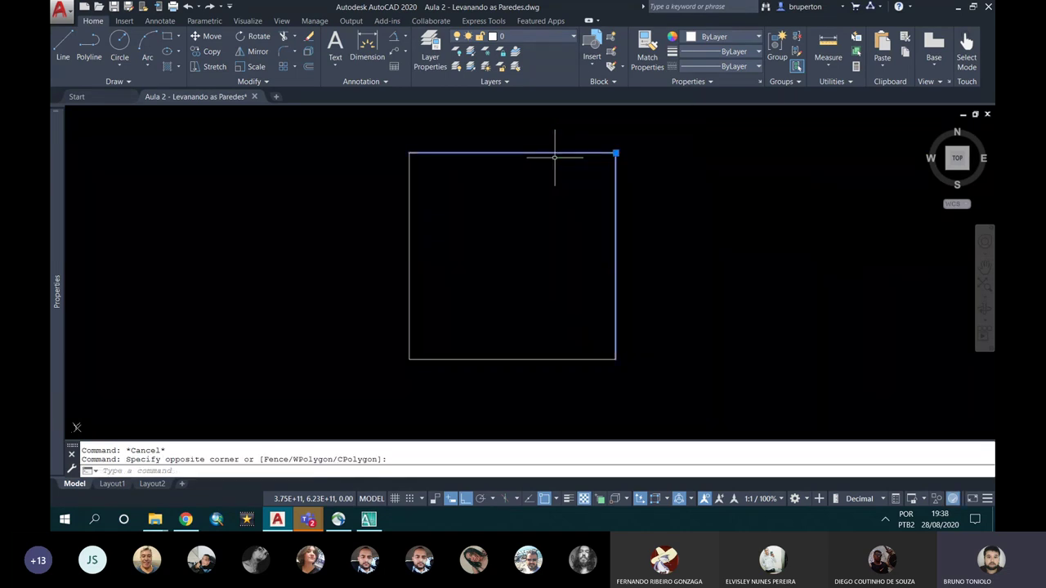
{"action": "key", "text": "Escape"}
{"action": "left_click", "coordinate": [342, 119]}
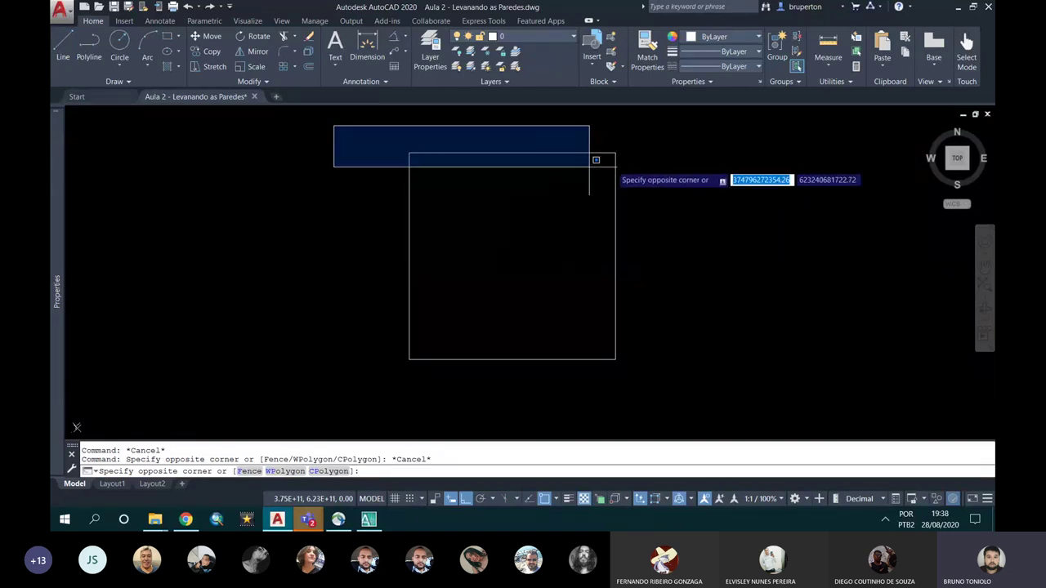
{"action": "left_click", "coordinate": [673, 187]}
{"action": "key", "text": "Escape"}
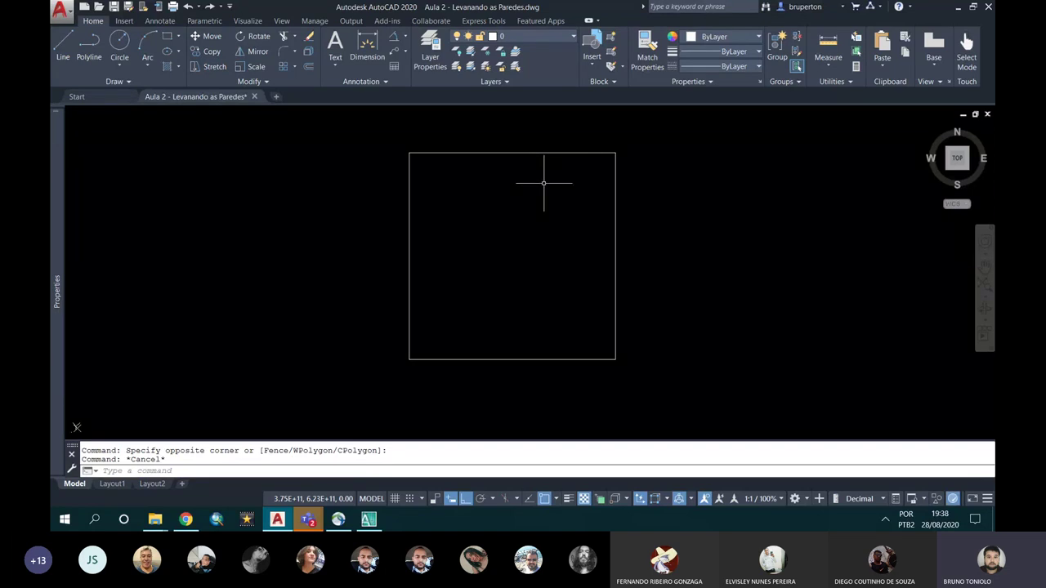
Cancel a last crossing selection and zoom extents to fit the square in view
{"action": "left_click", "coordinate": [655, 112]}
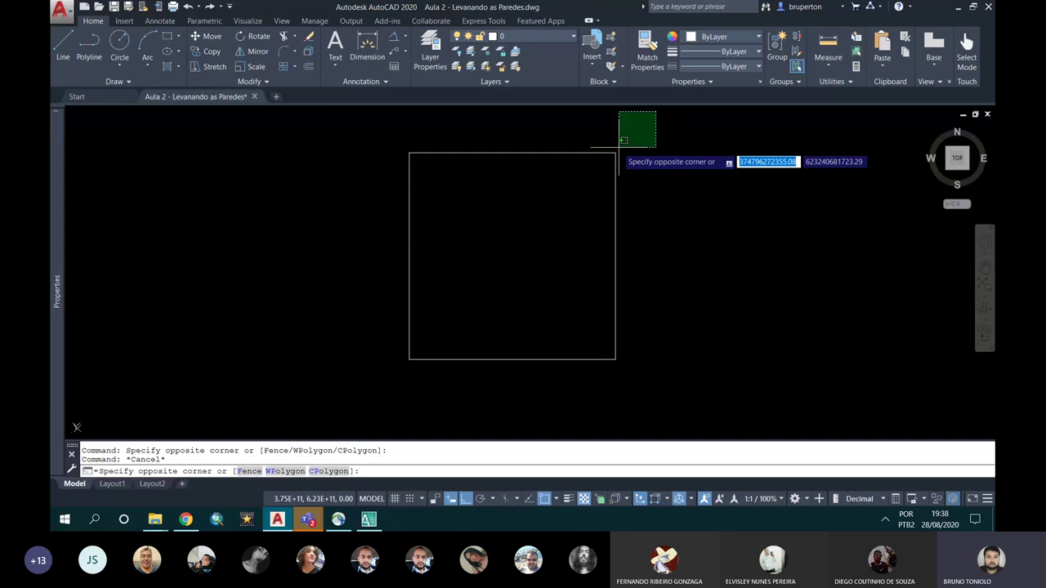
{"action": "key", "text": "Escape"}
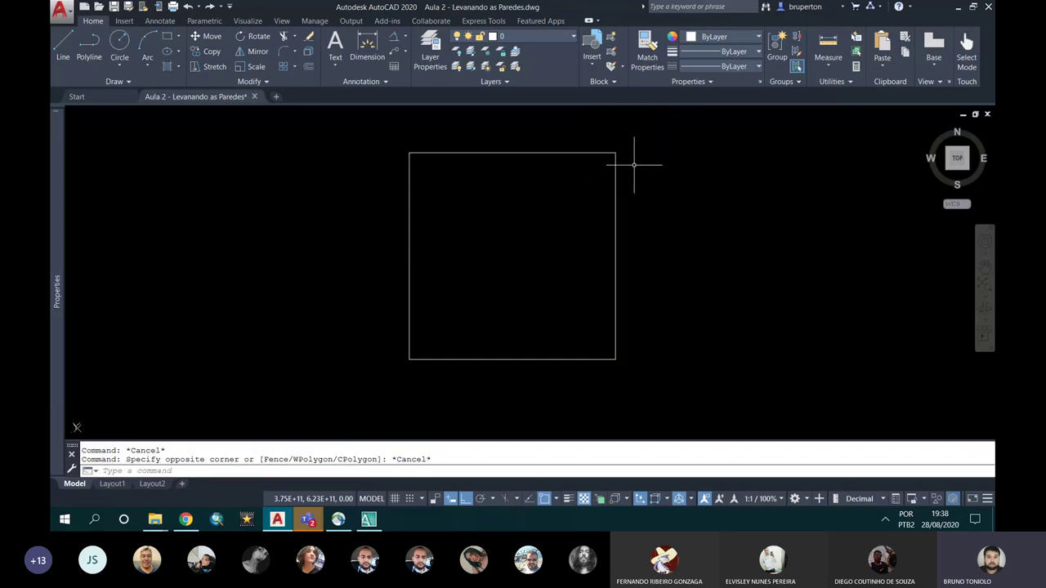
{"action": "middle_click", "coordinate": [634, 163]}
{"action": "middle_click", "coordinate": [635, 164]}
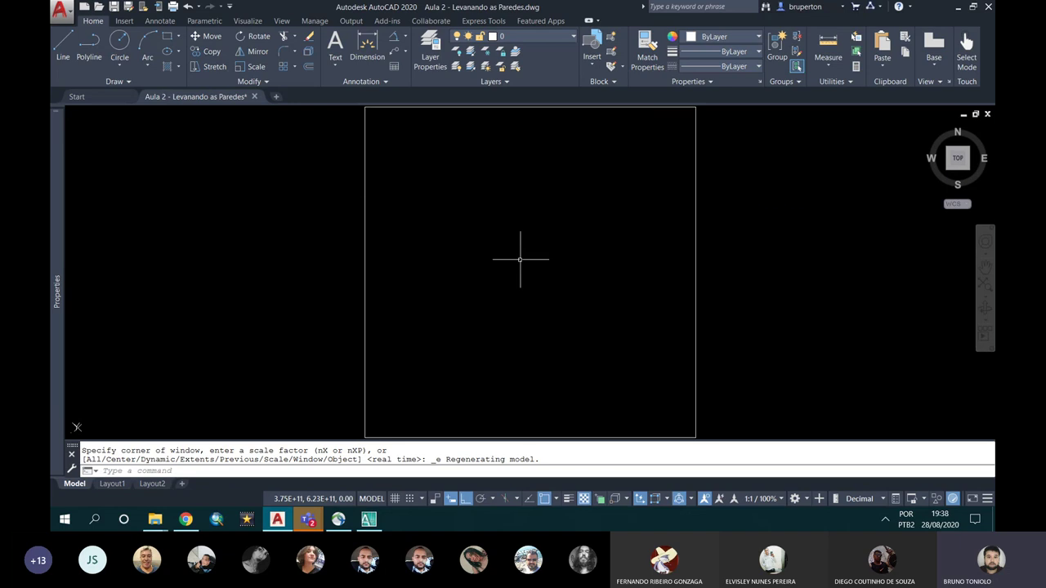
{"action": "scroll", "coordinate": [534, 294], "scroll_direction": "down", "scroll_amount": 2}
Pan to make room, start a line right of the square and turn Ortho off
{"action": "mouse_move", "coordinate": [541, 275]}
{"action": "middle_mouse_down"}
{"action": "mouse_move", "coordinate": [485, 253]}
{"action": "mouse_move", "coordinate": [607, 336]}
{"action": "mouse_move", "coordinate": [465, 205]}
{"action": "mouse_move", "coordinate": [477, 238]}
{"action": "middle_mouse_up"}
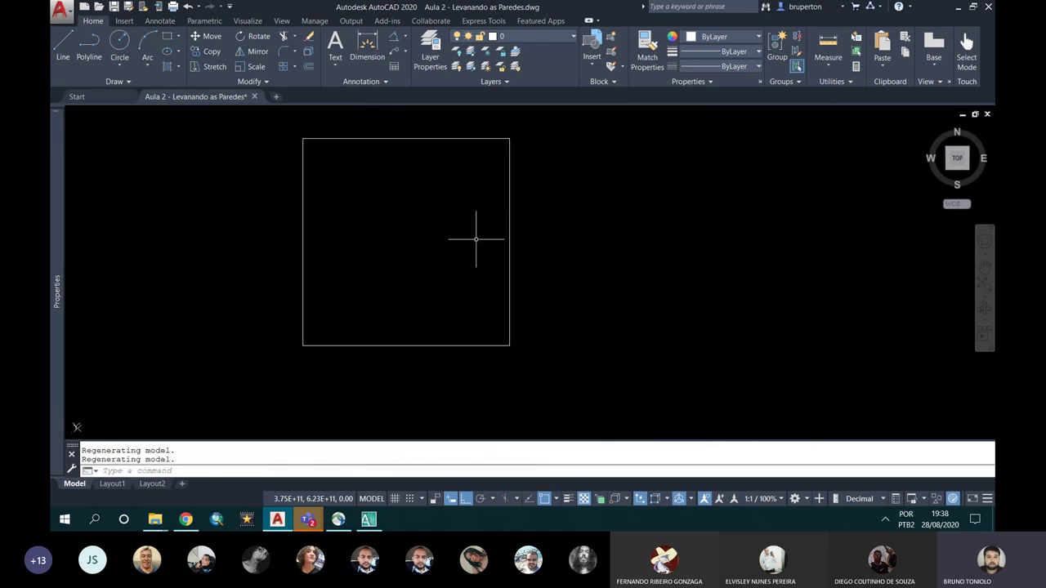
{"action": "left_click", "coordinate": [64, 53]}
{"action": "left_click", "coordinate": [585, 299]}
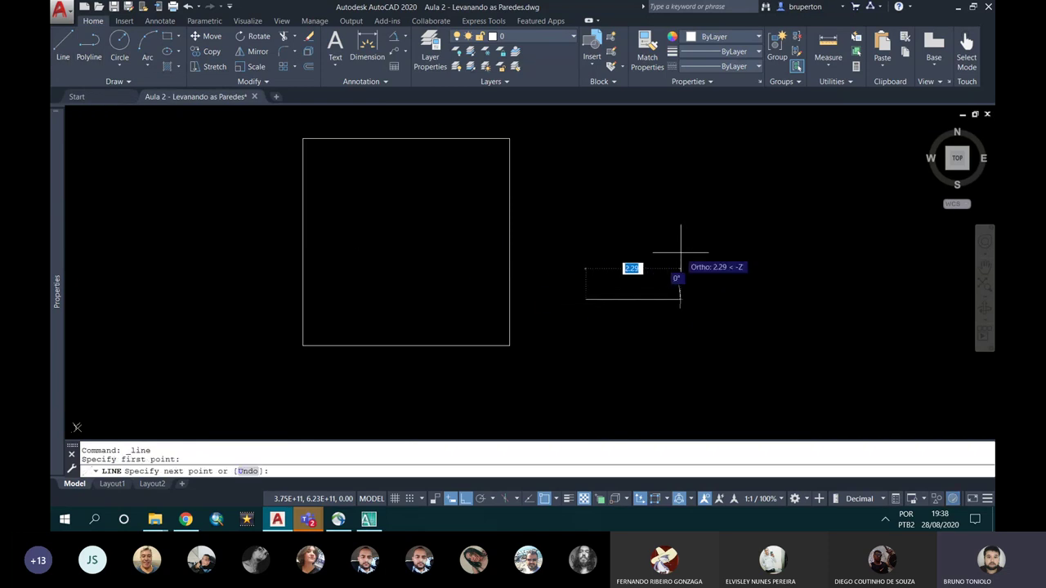
{"action": "key", "text": "F8"}
Pick nine alternating points to draw the zigzag line chain and end the command
{"action": "left_click", "coordinate": [633, 264]}
{"action": "left_click", "coordinate": [681, 309]}
{"action": "left_click", "coordinate": [718, 256]}
{"action": "left_click", "coordinate": [756, 305]}
{"action": "left_click", "coordinate": [785, 260]}
{"action": "left_click", "coordinate": [823, 333]}
{"action": "left_click", "coordinate": [835, 273]}
{"action": "left_click", "coordinate": [861, 324]}
{"action": "left_click", "coordinate": [897, 265]}
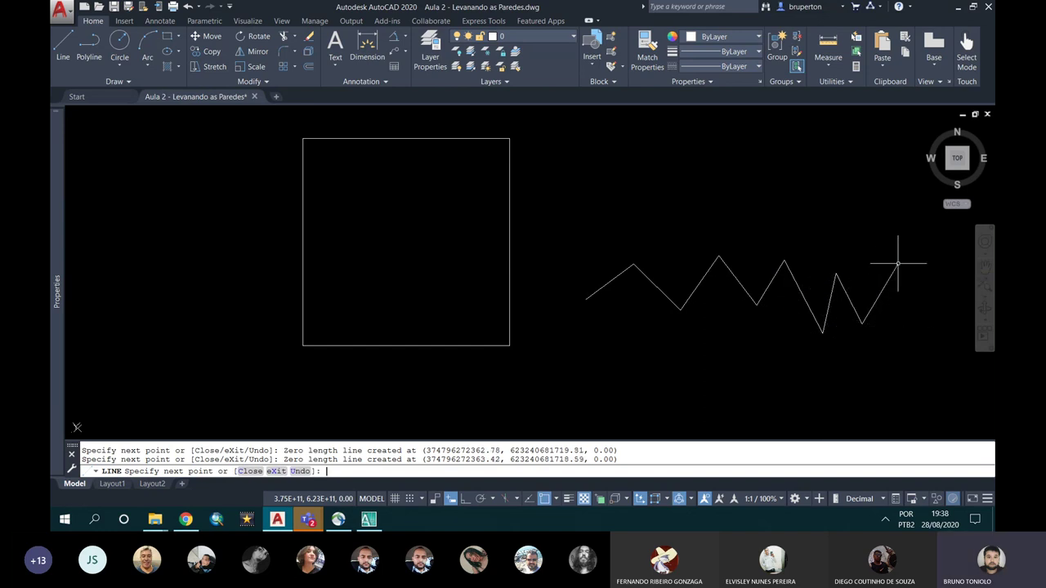
{"action": "key", "text": "Return"}
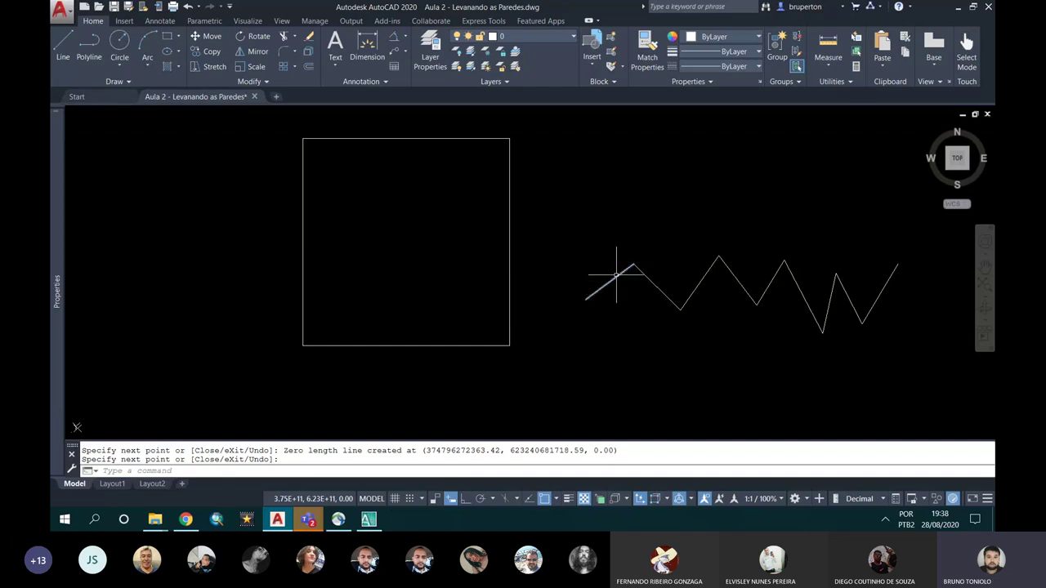
{"action": "key", "text": "Return"}
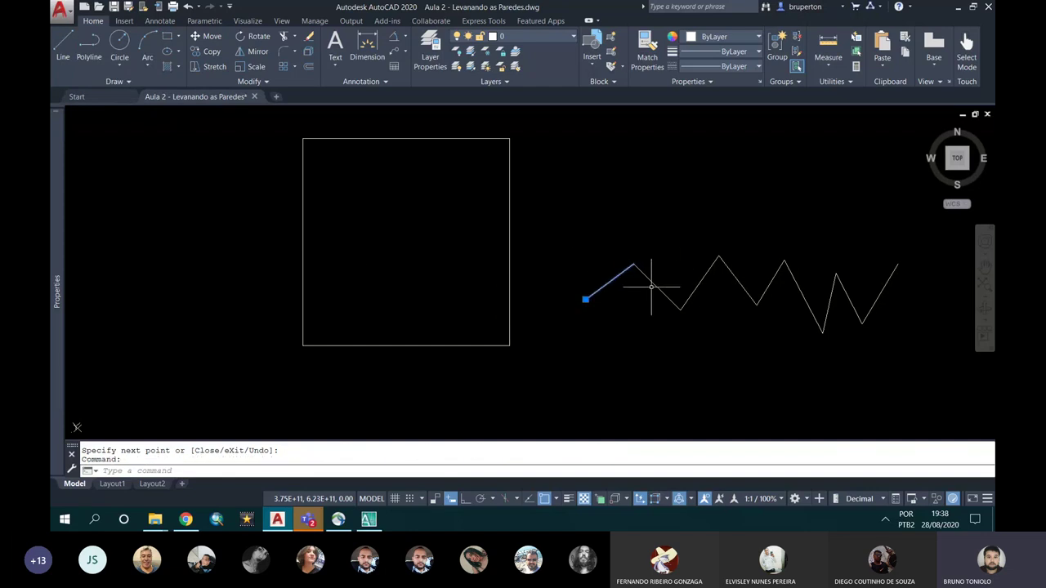
{"action": "left_click", "coordinate": [669, 291]}
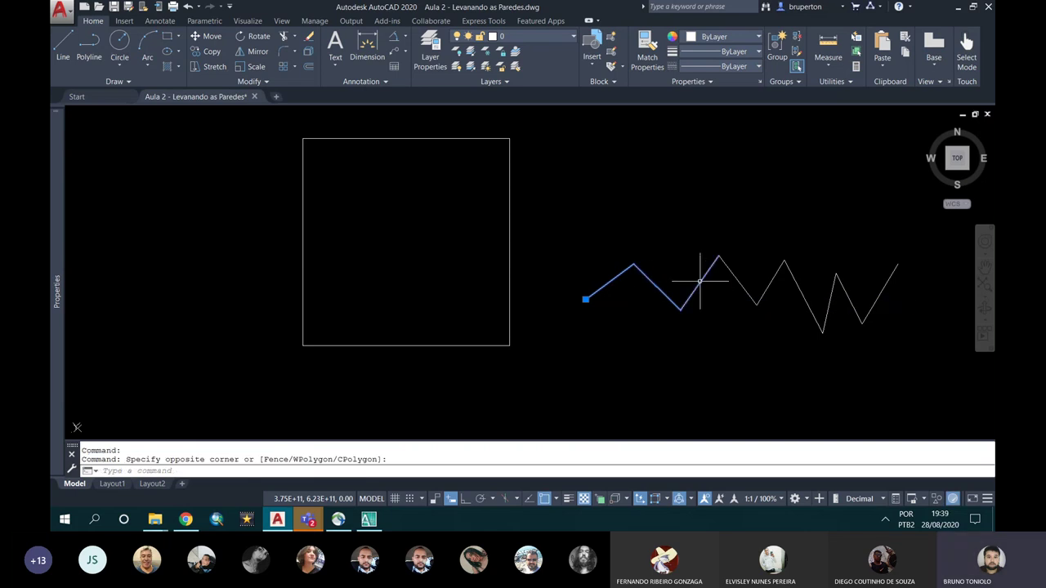
{"action": "left_click", "coordinate": [699, 281]}
{"action": "left_click", "coordinate": [768, 286]}
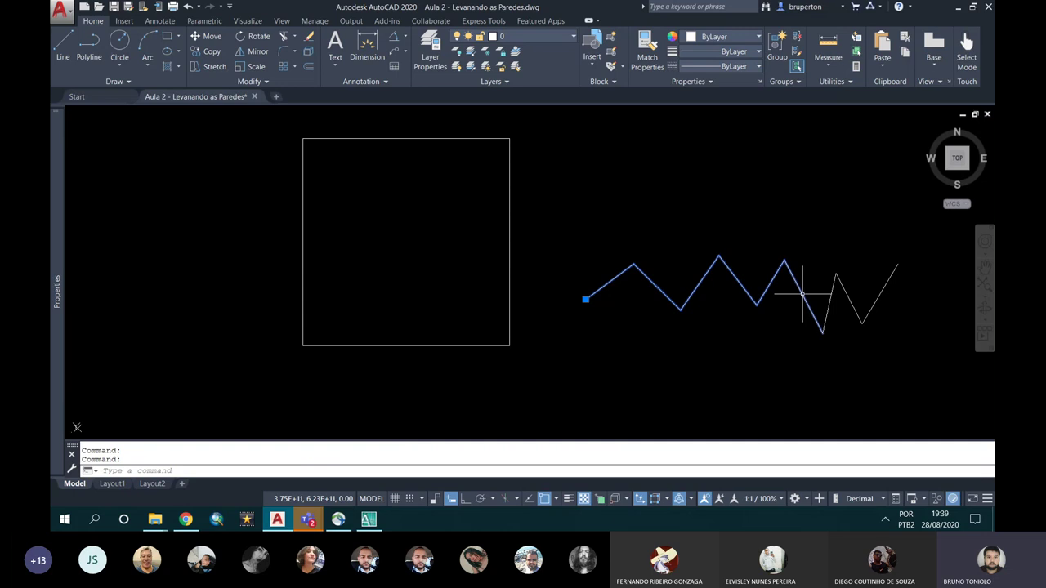
{"action": "left_click", "coordinate": [803, 294]}
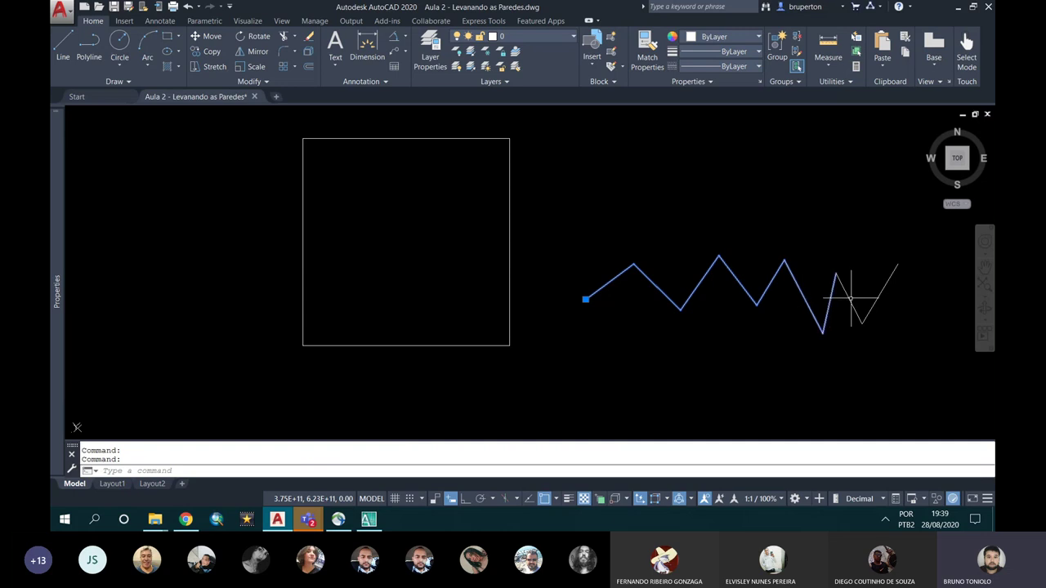
{"action": "left_click", "coordinate": [850, 297]}
{"action": "left_click", "coordinate": [871, 296]}
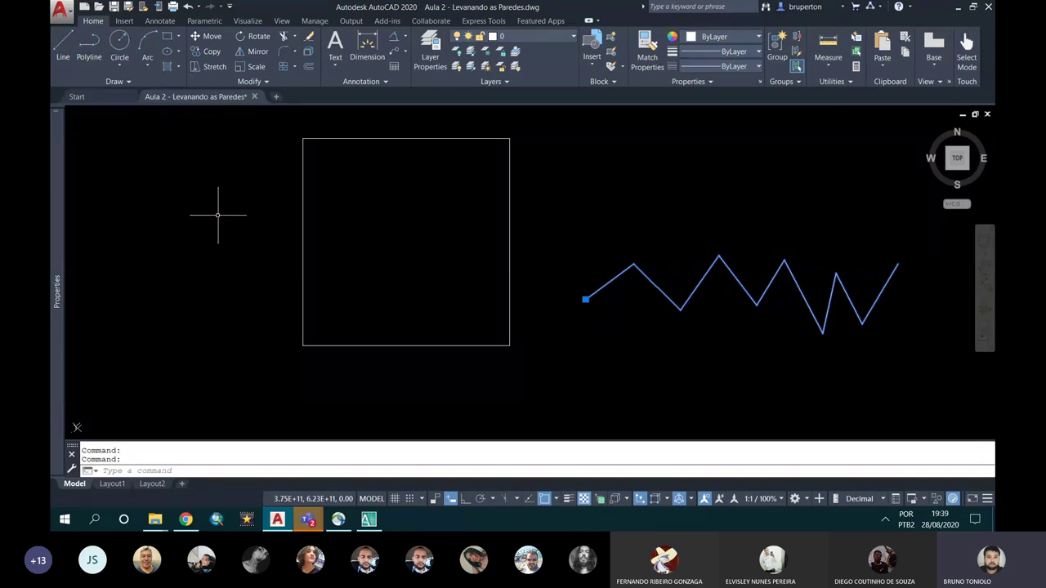
Draw a polyline zigzag below the line zigzag
{"action": "left_click", "coordinate": [89, 52]}
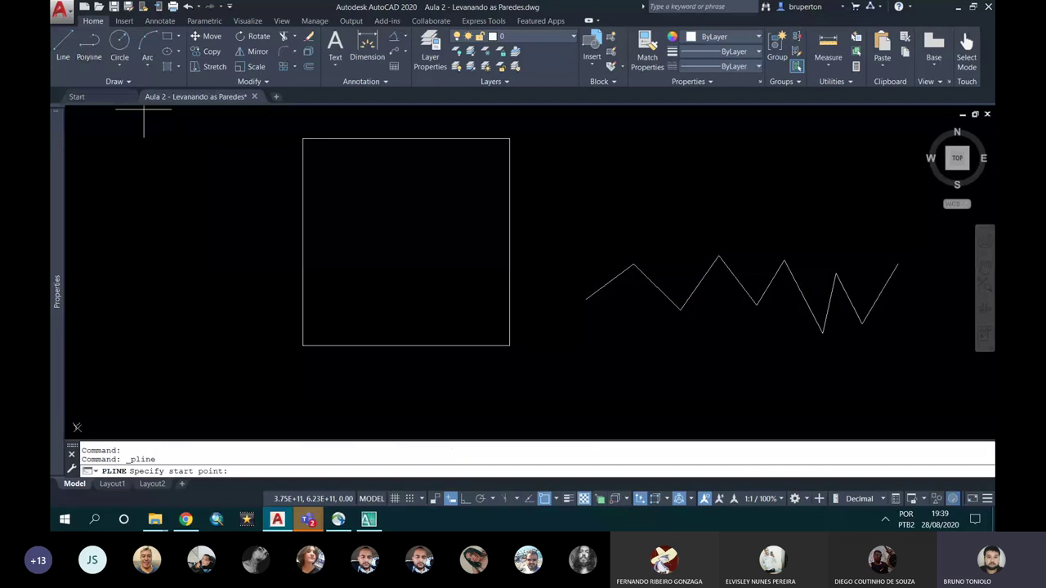
{"action": "left_click", "coordinate": [575, 396]}
{"action": "left_click", "coordinate": [614, 361]}
{"action": "left_click", "coordinate": [661, 396]}
{"action": "left_click", "coordinate": [694, 364]}
{"action": "left_click", "coordinate": [738, 395]}
{"action": "left_click", "coordinate": [782, 365]}
{"action": "left_click", "coordinate": [835, 390]}
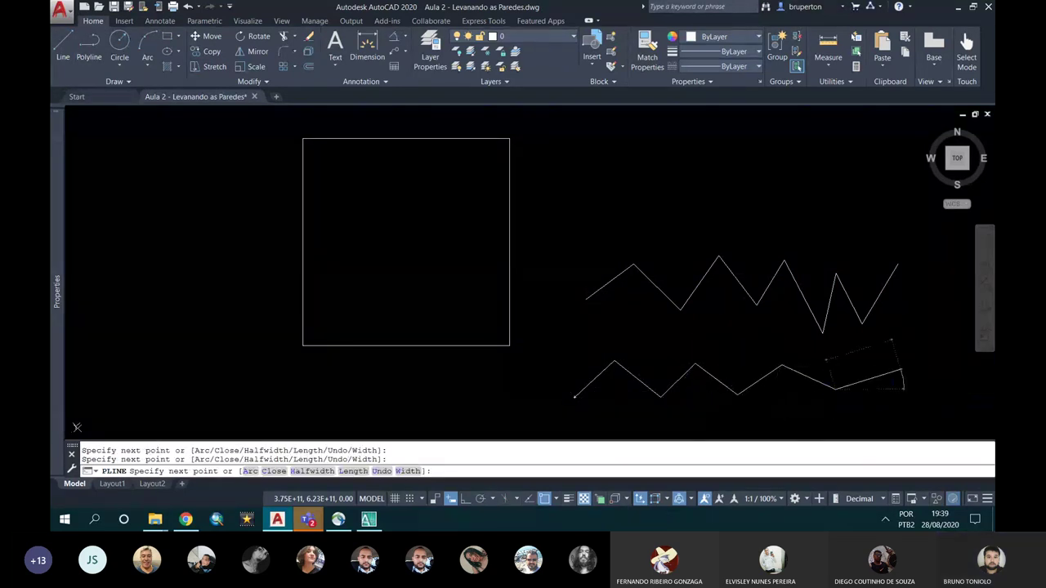
{"action": "left_click", "coordinate": [899, 370]}
{"action": "key", "text": "Return"}
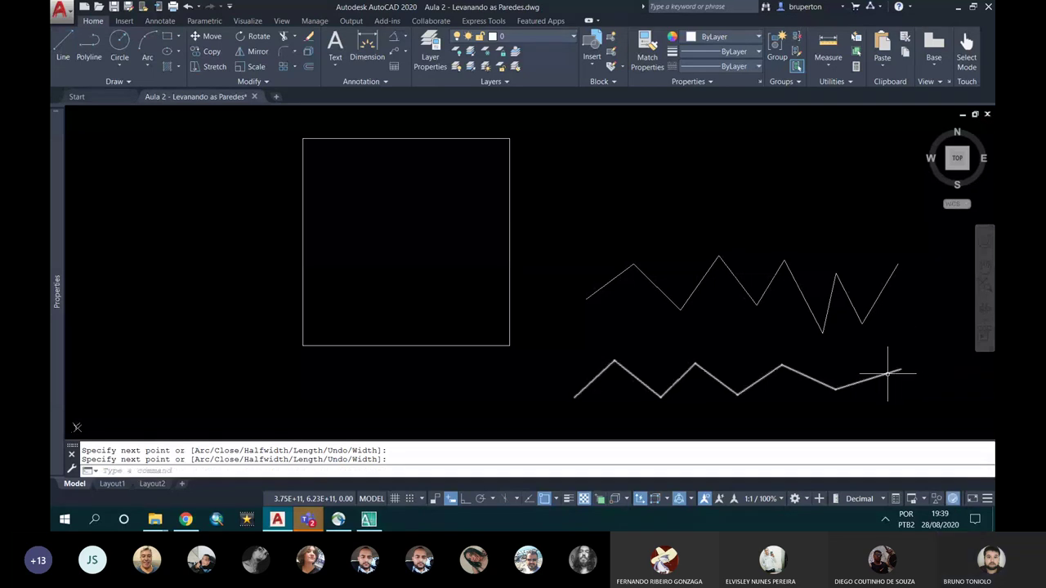
Select the polyline zigzag as one object, then window-select and delete both zigzags
{"action": "left_click", "coordinate": [886, 374]}
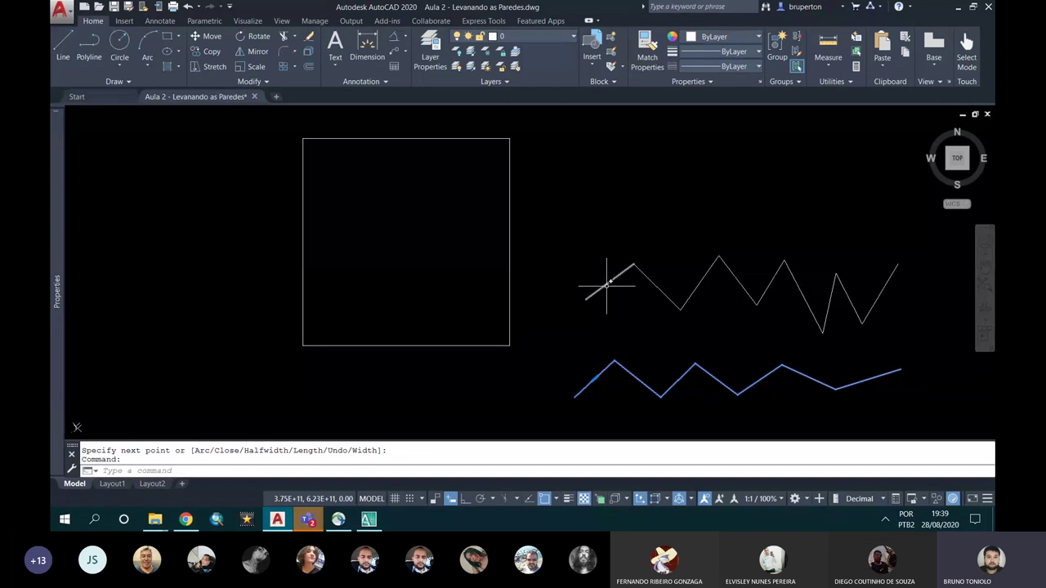
{"action": "key", "text": "Escape"}
{"action": "left_click", "coordinate": [562, 227]}
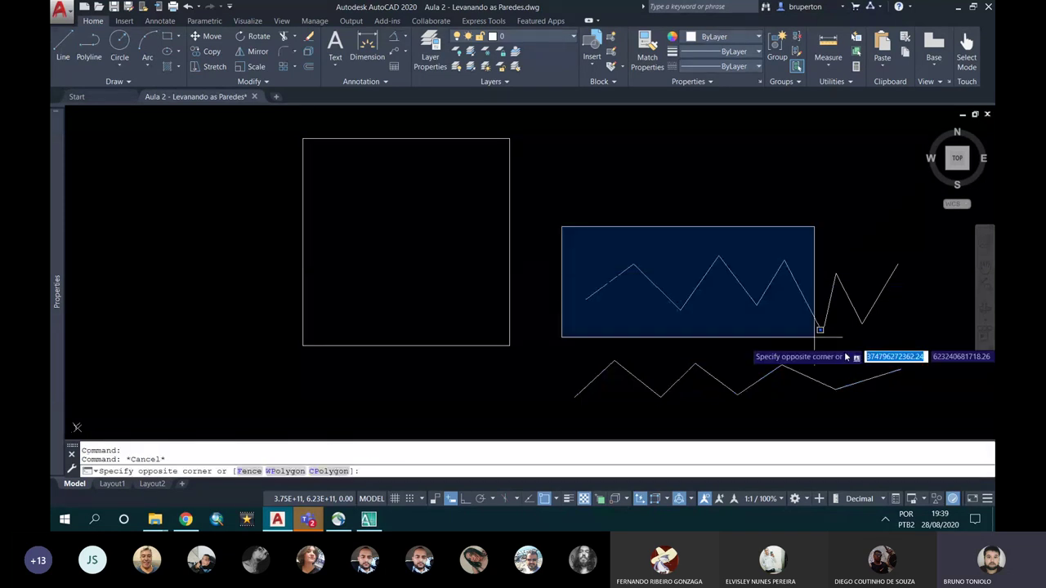
{"action": "left_click", "coordinate": [932, 387]}
{"action": "key", "text": "Delete"}
{"action": "left_click", "coordinate": [931, 398]}
{"action": "left_click", "coordinate": [546, 331]}
{"action": "key", "text": "Delete"}
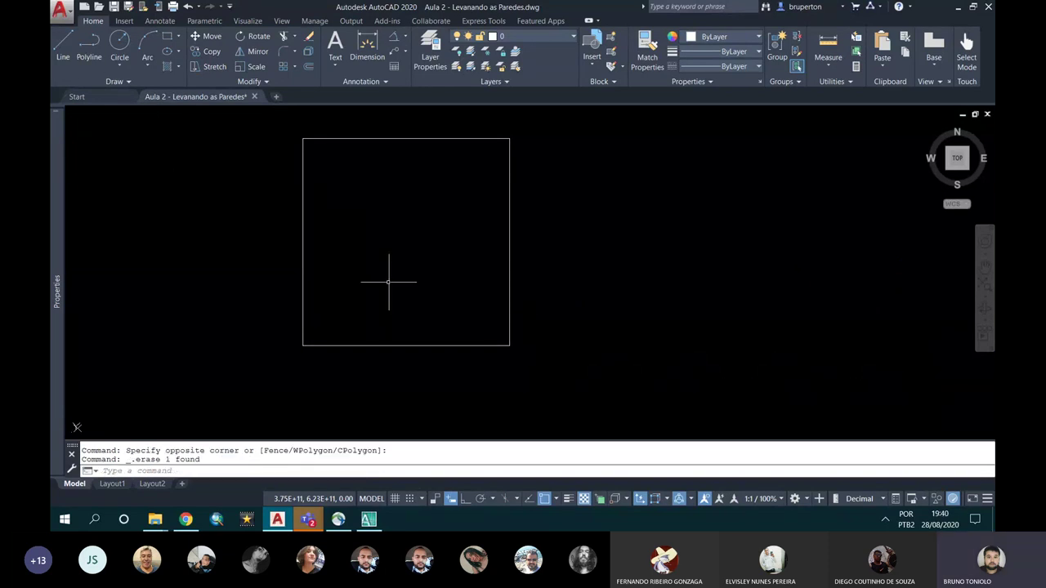
{"action": "type", "text": "P"}
{"action": "type", "text": "L"}
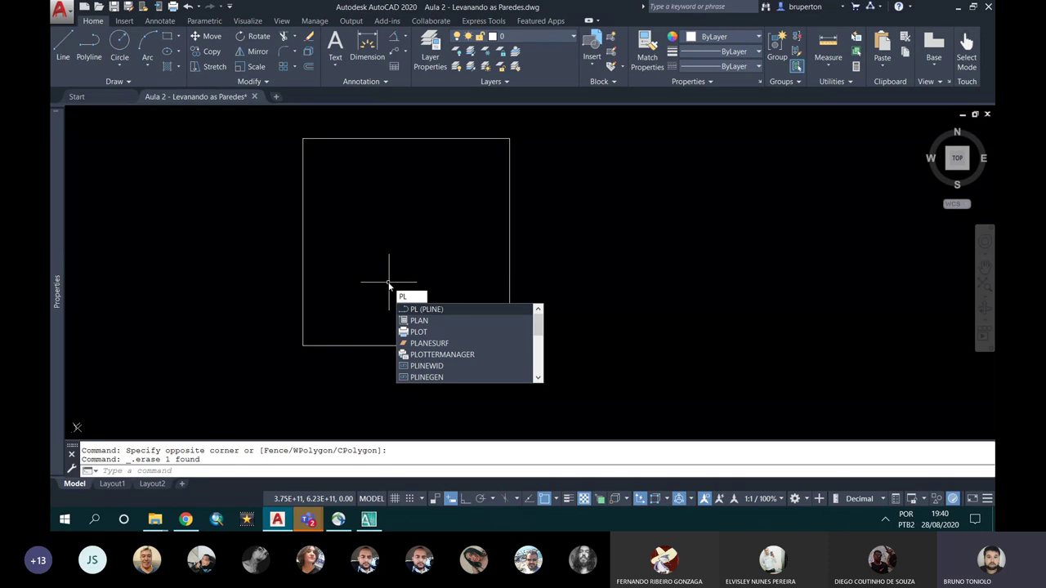
Draw a PL polyline with Ortho on and 5-unit sides right of the first square
{"action": "key", "text": "Return"}
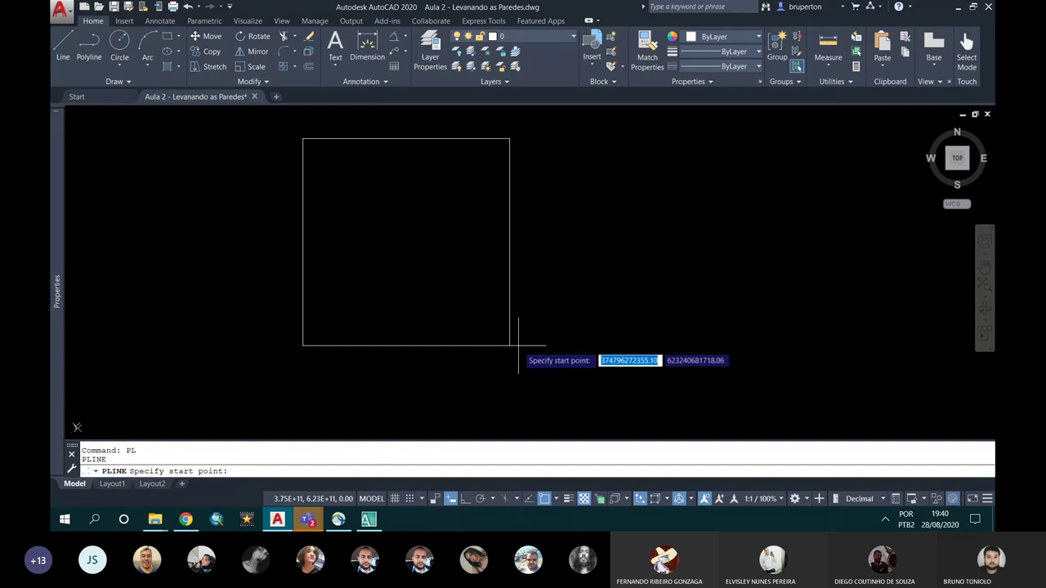
{"action": "left_click", "coordinate": [593, 346]}
{"action": "key", "text": "F8"}
{"action": "type", "text": "5"}
{"action": "key", "text": "Return"}
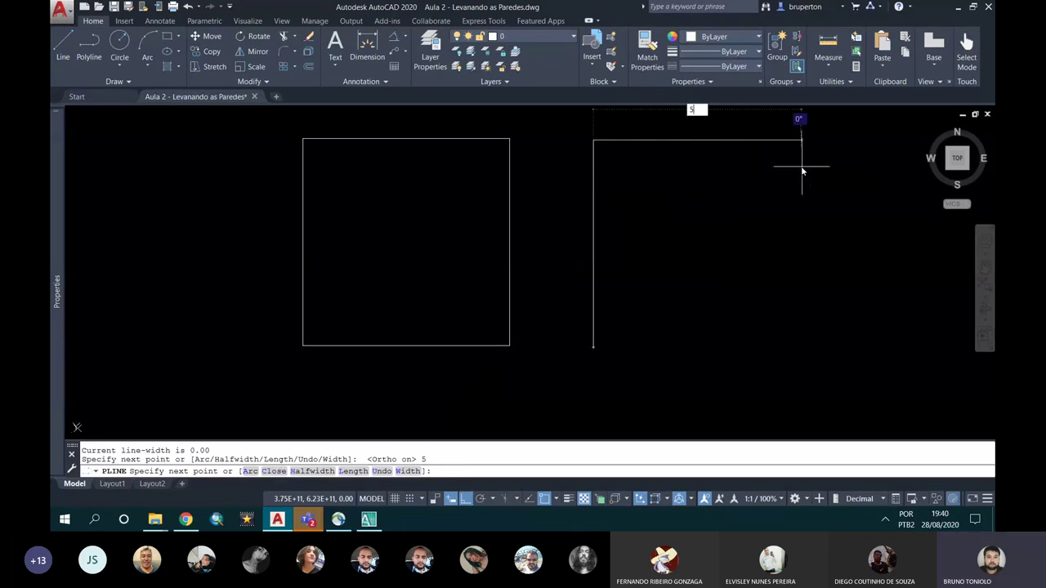
{"action": "type", "text": "5"}
{"action": "key", "text": "Return"}
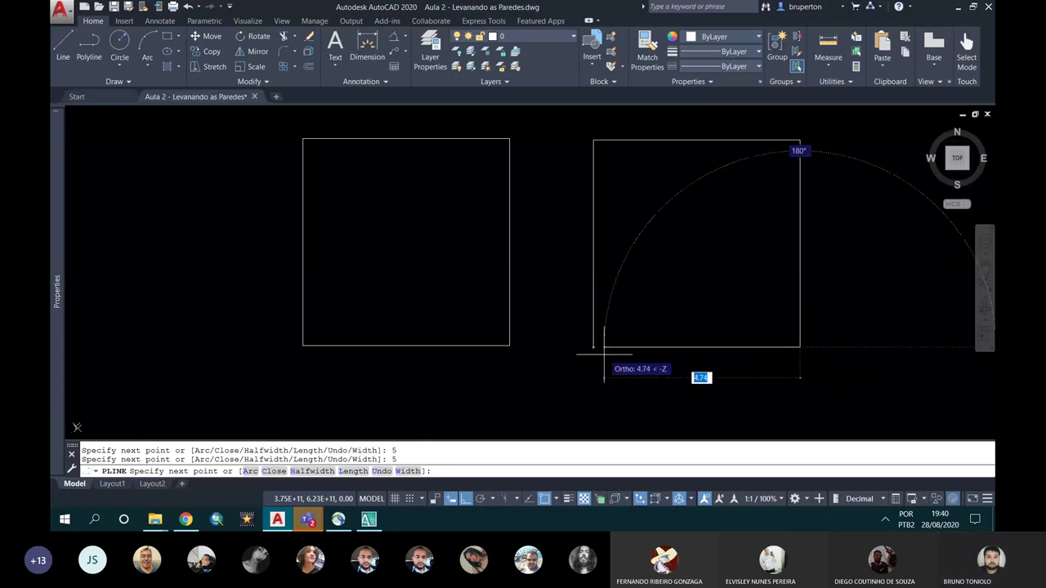
{"action": "key", "text": "Escape"}
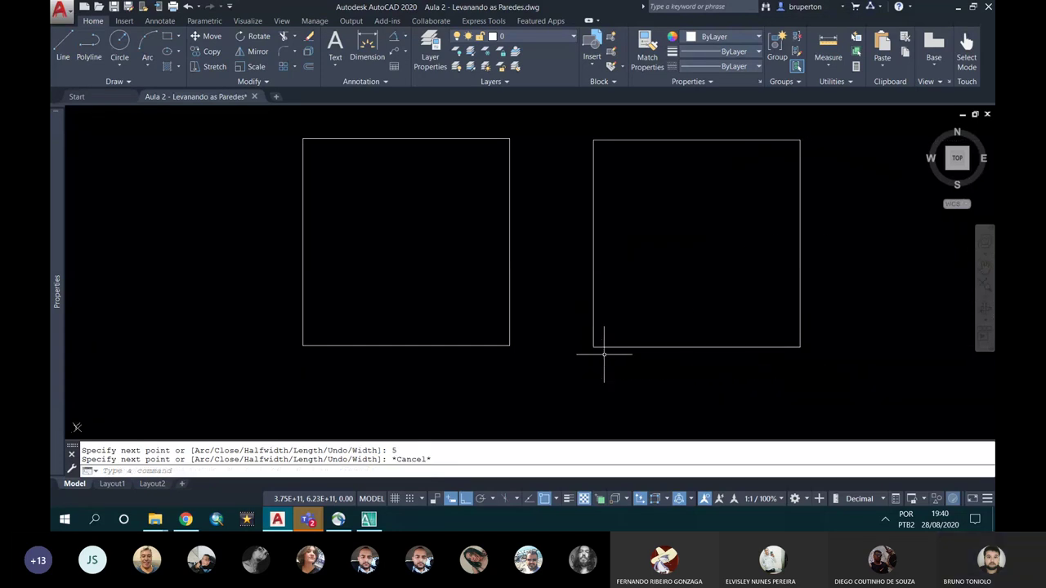
{"action": "mouse_move", "coordinate": [614, 322]}
{"action": "middle_mouse_down"}
{"action": "mouse_move", "coordinate": [659, 253]}
{"action": "mouse_move", "coordinate": [642, 327]}
{"action": "middle_mouse_up"}
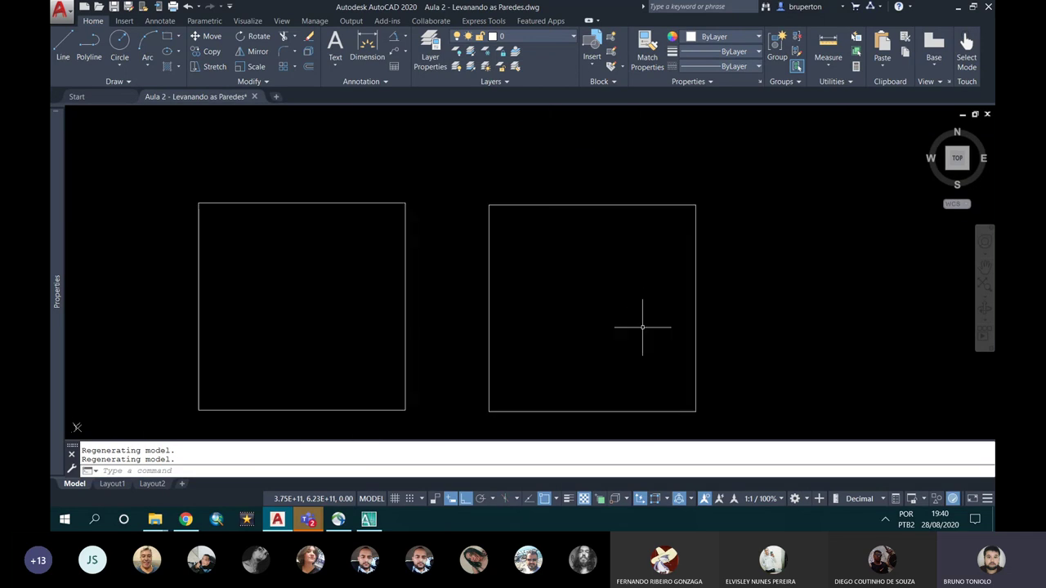
{"action": "left_click", "coordinate": [605, 415]}
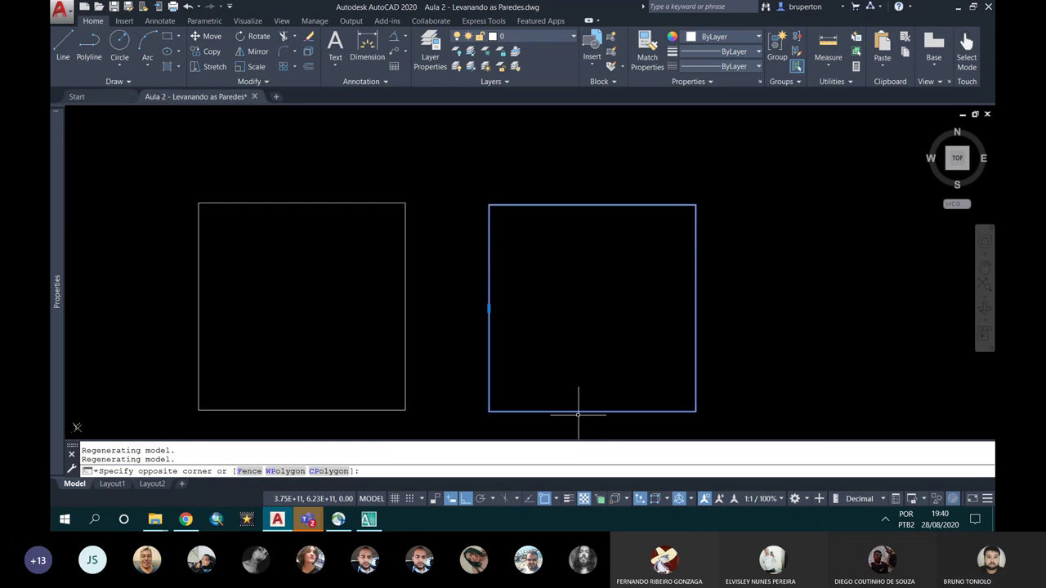
Compare selection: the polyline square selects whole, the line square side by side
{"action": "left_click", "coordinate": [580, 409]}
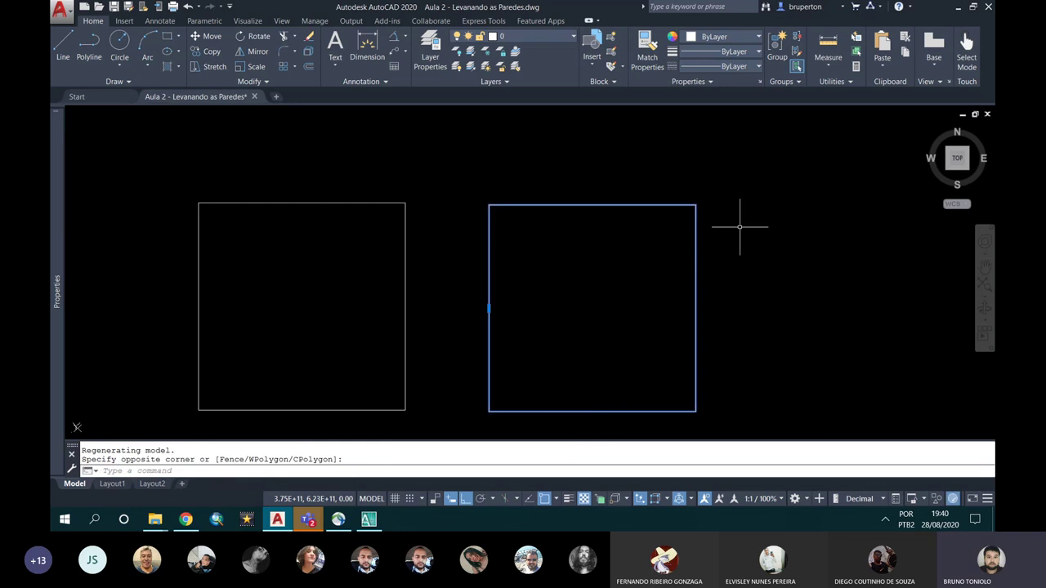
{"action": "left_click", "coordinate": [407, 344]}
{"action": "left_click", "coordinate": [342, 202]}
{"action": "left_click", "coordinate": [199, 241]}
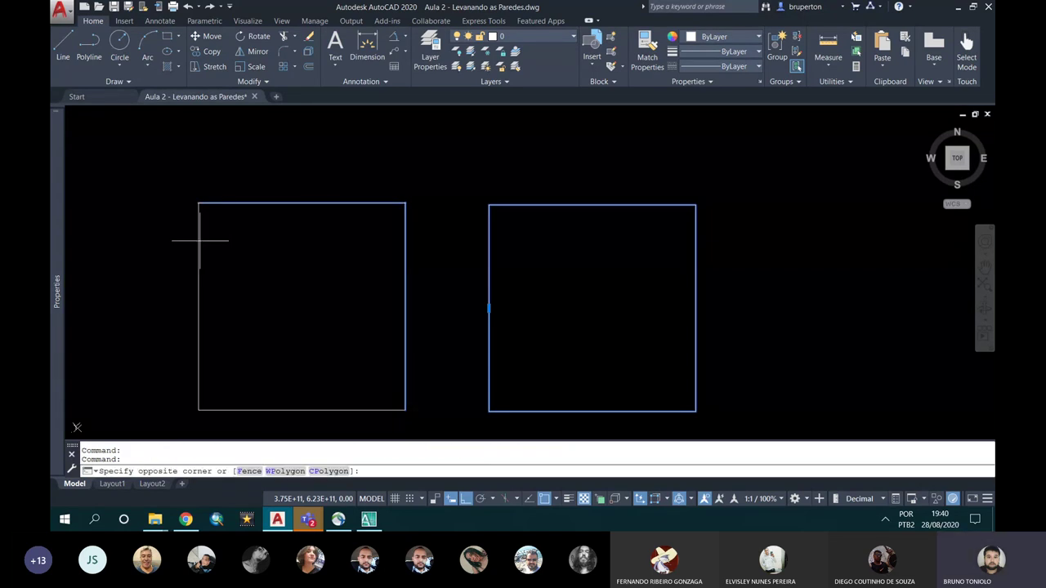
{"action": "left_click", "coordinate": [196, 242]}
{"action": "left_click", "coordinate": [311, 412]}
{"action": "left_click", "coordinate": [560, 361]}
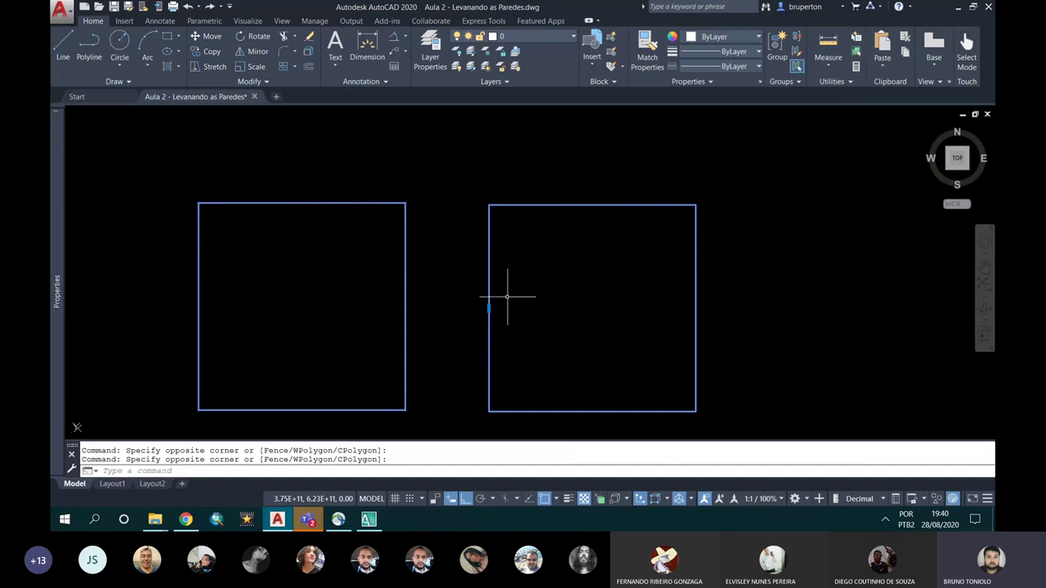
{"action": "key", "text": "Escape"}
{"action": "key", "text": "Escape"}
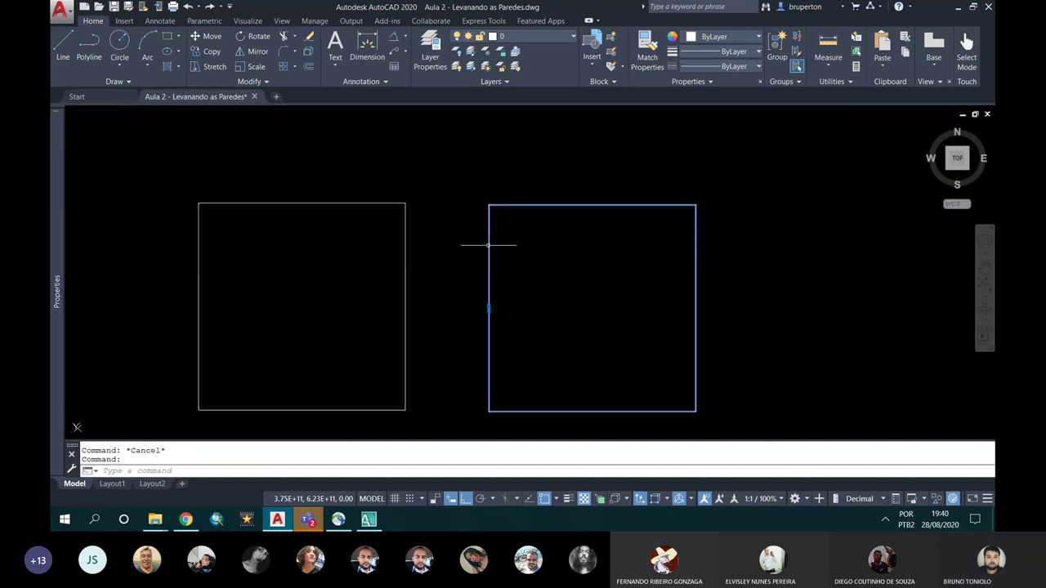
Delete the polyline square, zoom extents on the line square, and snap AutoCAD left
{"action": "left_click", "coordinate": [487, 245]}
{"action": "key", "text": "Delete"}
{"action": "middle_click_drag", "start_coordinate": [544, 250], "coordinate": [618, 253]}
{"action": "mouse_move", "coordinate": [327, 250]}
{"action": "middle_mouse_down"}
{"action": "mouse_move", "coordinate": [498, 250]}
{"action": "mouse_move", "coordinate": [449, 221]}
{"action": "middle_mouse_up"}
{"action": "scroll", "coordinate": [501, 253], "scroll_direction": "up", "scroll_amount": 2}
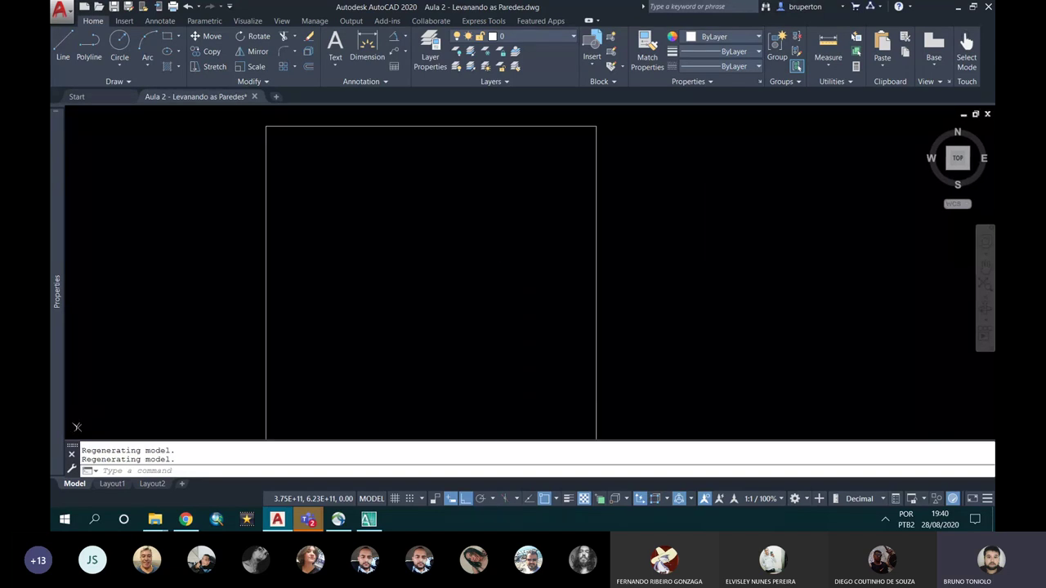
{"action": "middle_click", "coordinate": [480, 240]}
{"action": "middle_click", "coordinate": [480, 240]}
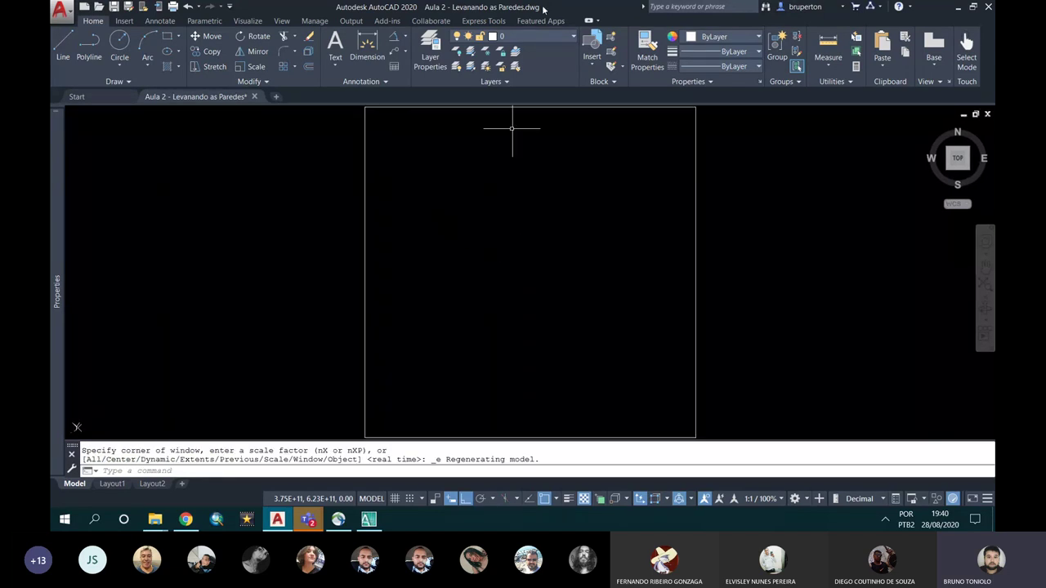
{"action": "left_click_drag", "start_coordinate": [540, 10], "coordinate": [439, 176]}
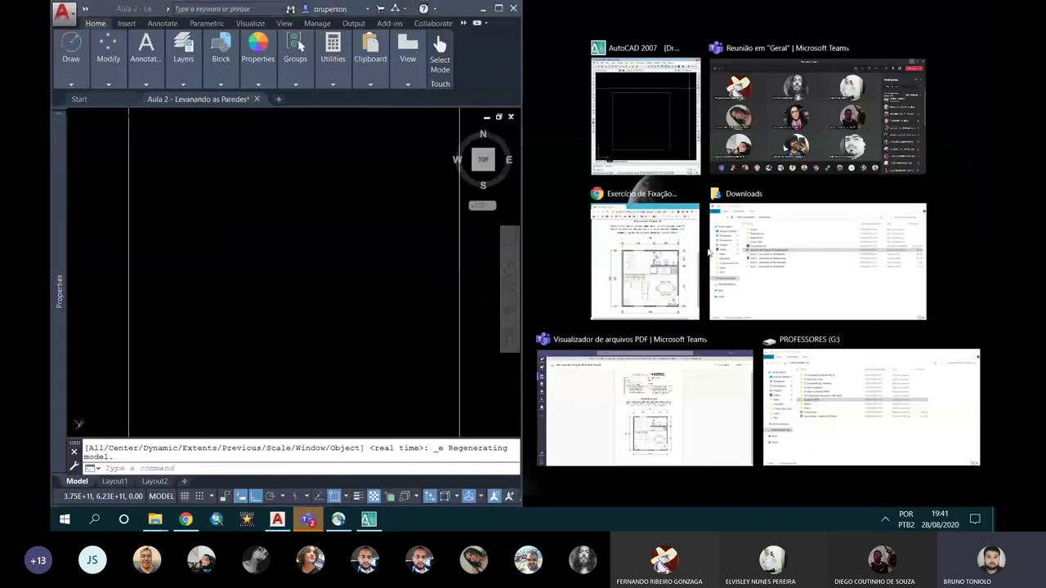
Snap the Chrome Exercício de Fixação 18 kitnet plan to the right half, then refocus AutoCAD
{"action": "left_click", "coordinate": [643, 249]}
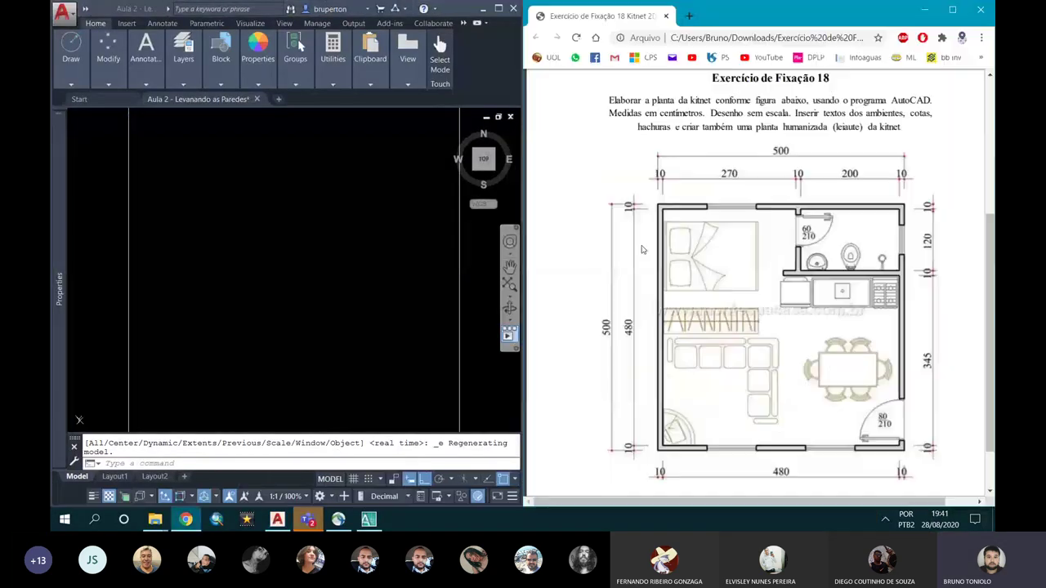
{"action": "left_click", "coordinate": [479, 234]}
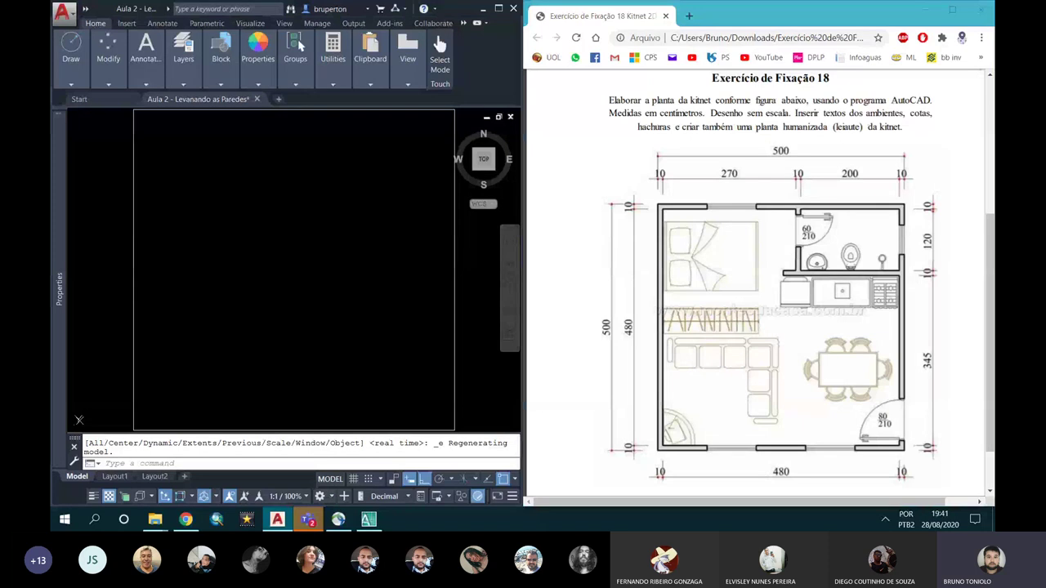
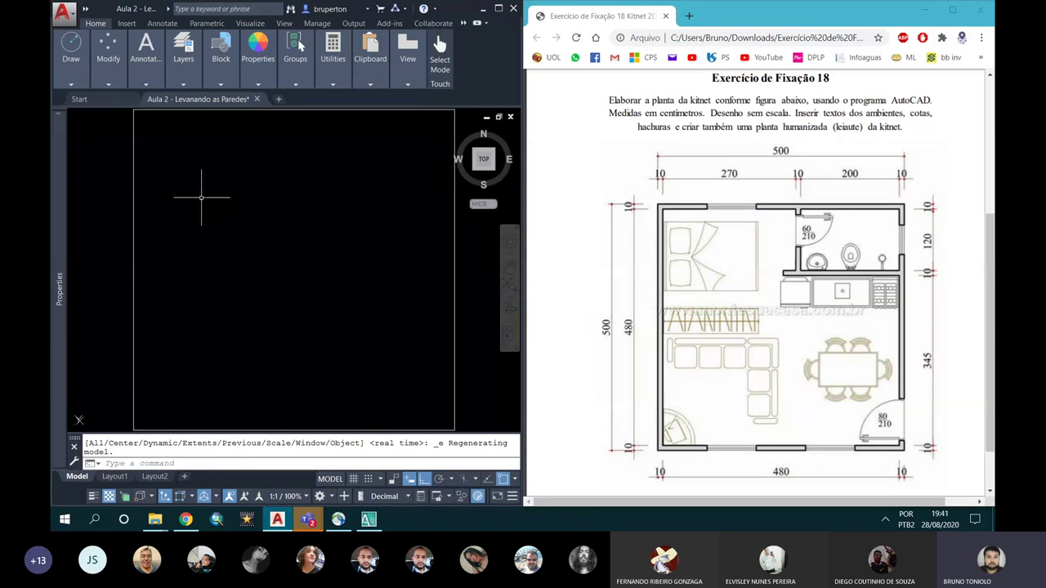
Maximize the AutoCAD window over the exercise PDF and type O for Offset
{"action": "left_click", "coordinate": [498, 9]}
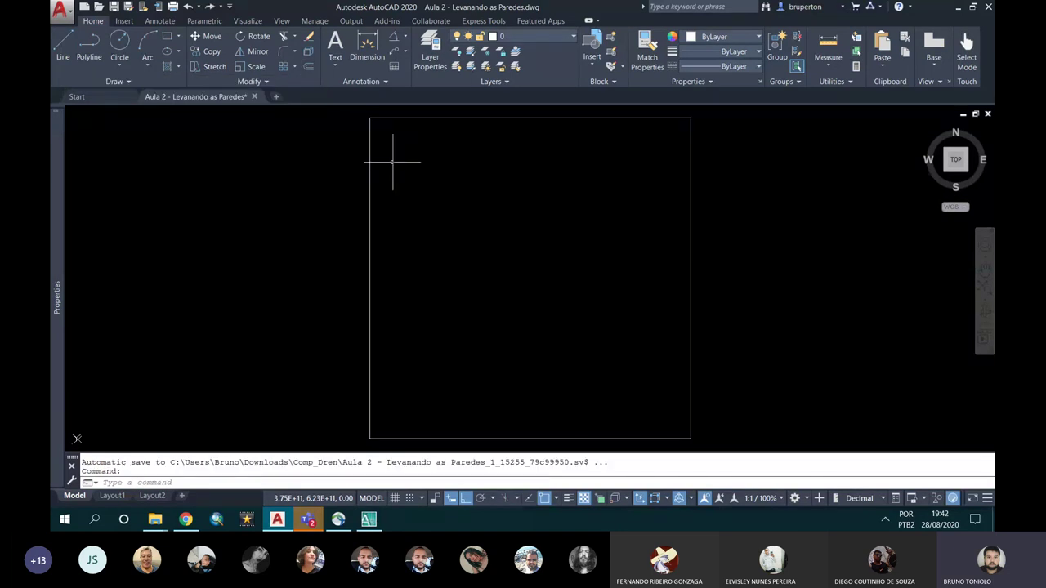
{"action": "type", "text": "o"}
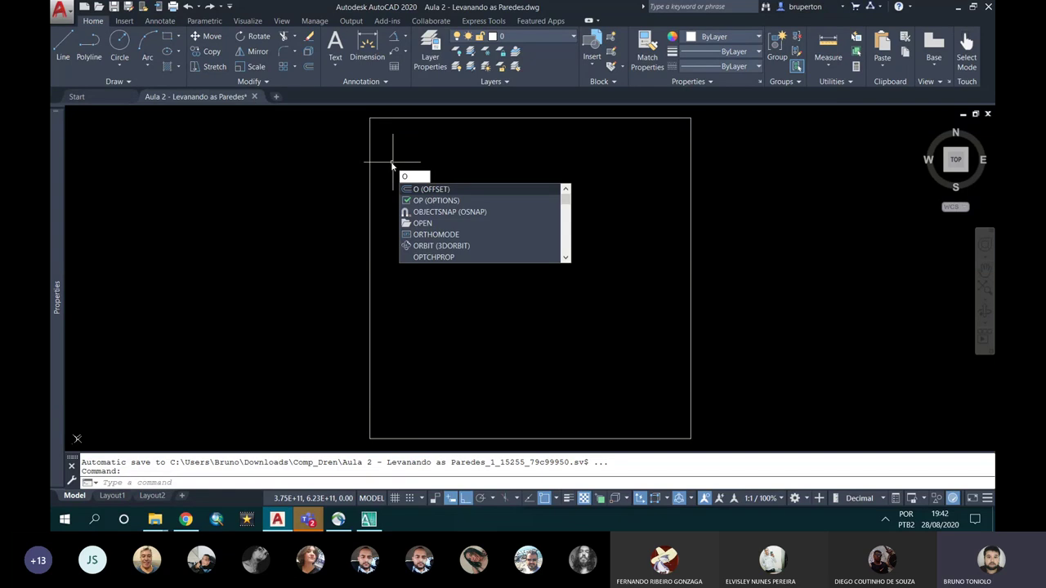
Start OFFSET, cancel the mistaken '0,' entry, and restart it with a 0.1 distance
{"action": "key", "text": "Return"}
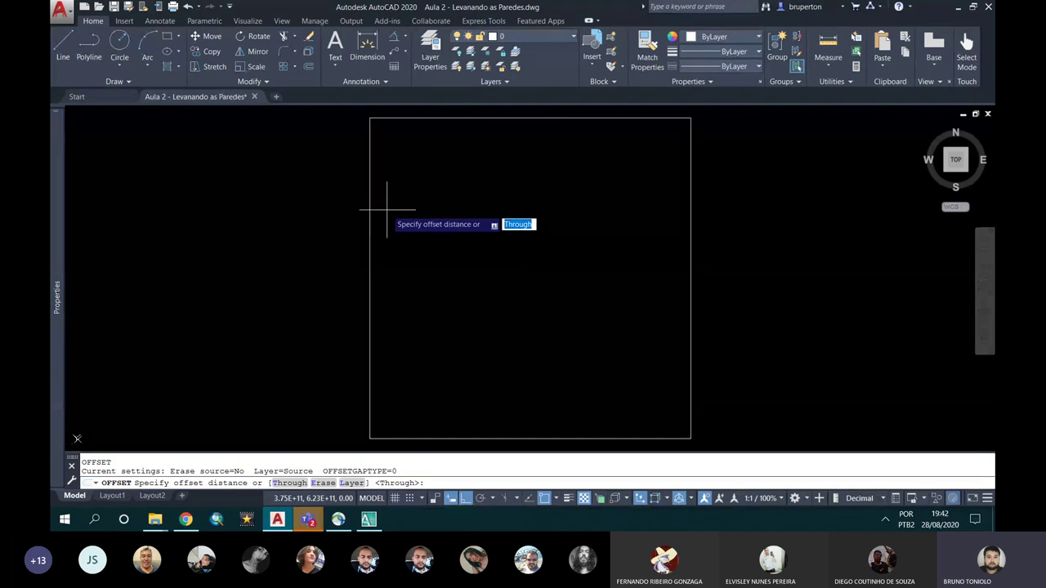
{"action": "type", "text": "0"}
{"action": "type", "text": ","}
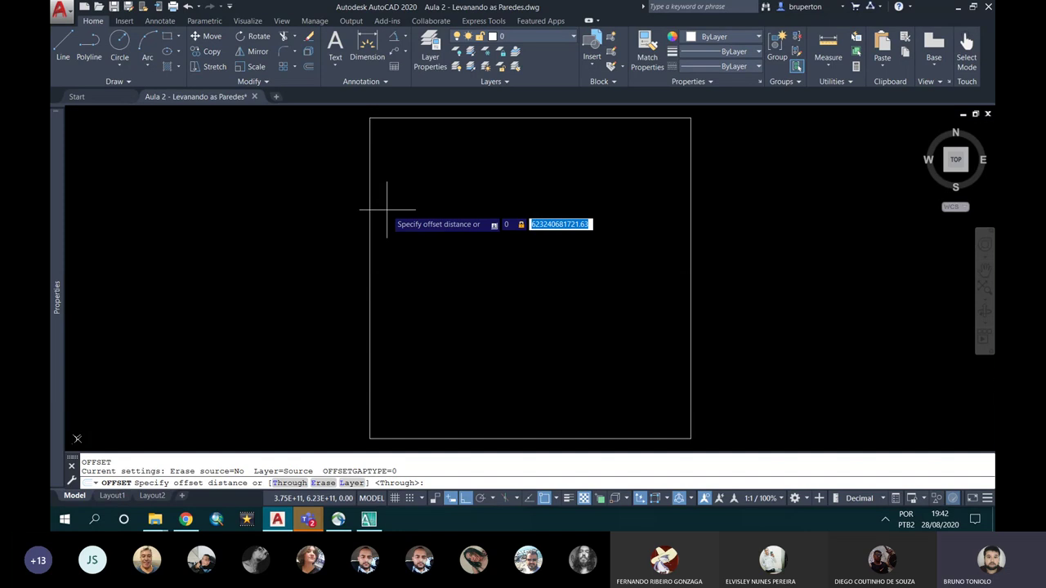
{"action": "key", "text": "Escape"}
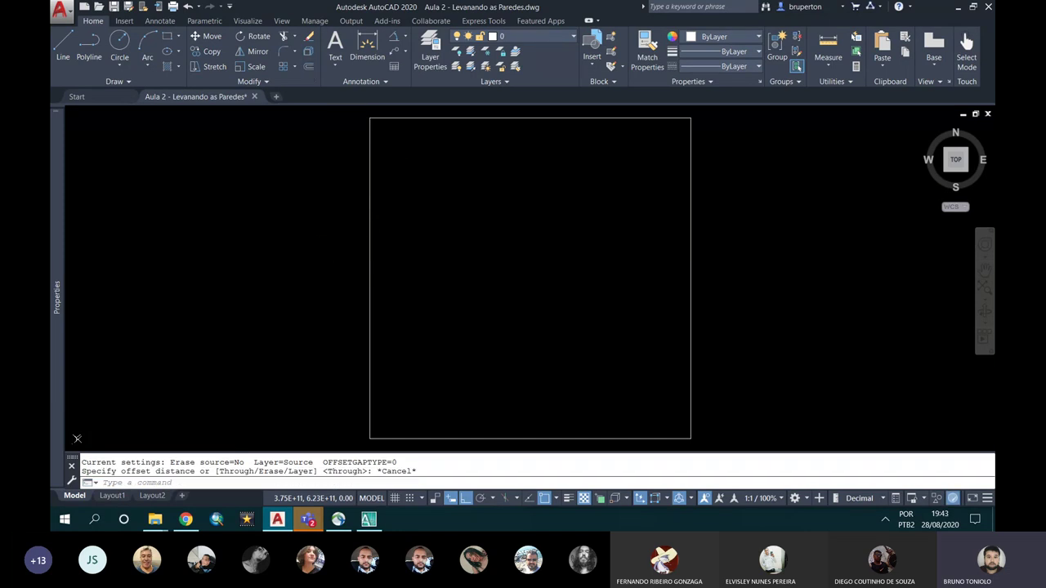
{"action": "key", "text": "Return"}
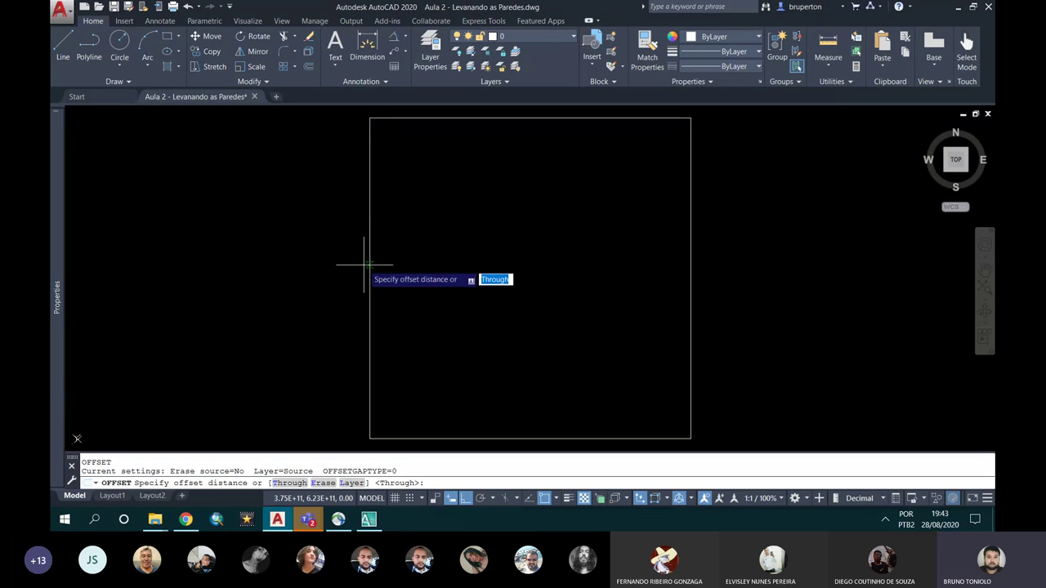
{"action": "type", "text": "0.1"}
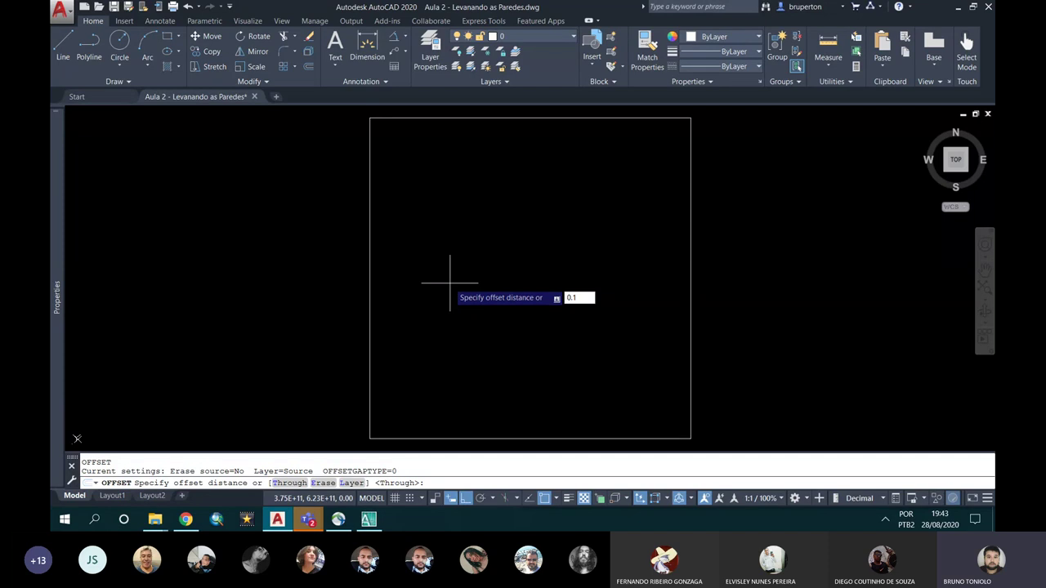
{"action": "key", "text": "Return"}
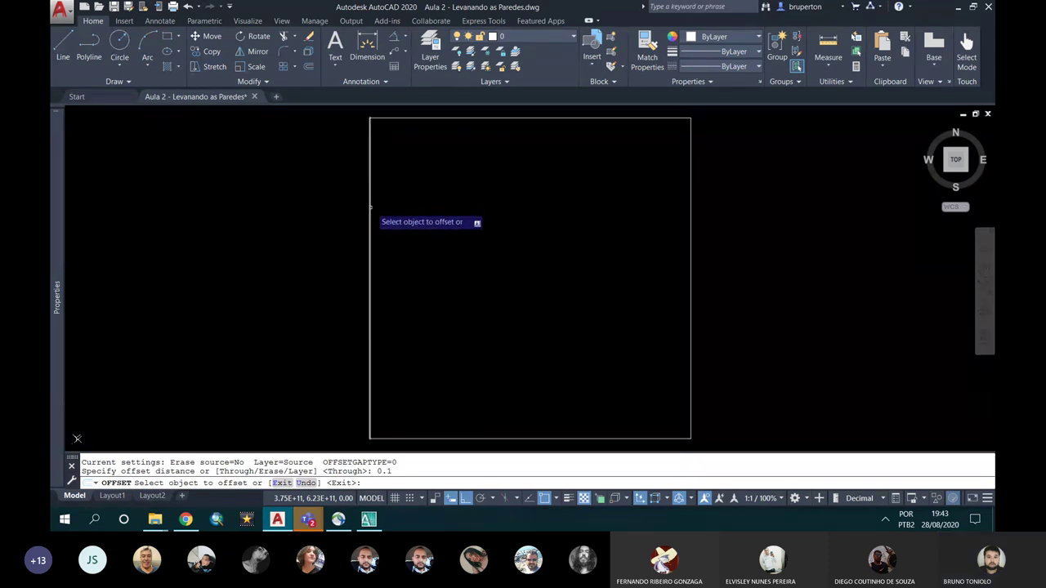
Offset the left wall 0.1 inward, glancing at the floor-plan PDF for reference
{"action": "left_click", "coordinate": [370, 215]}
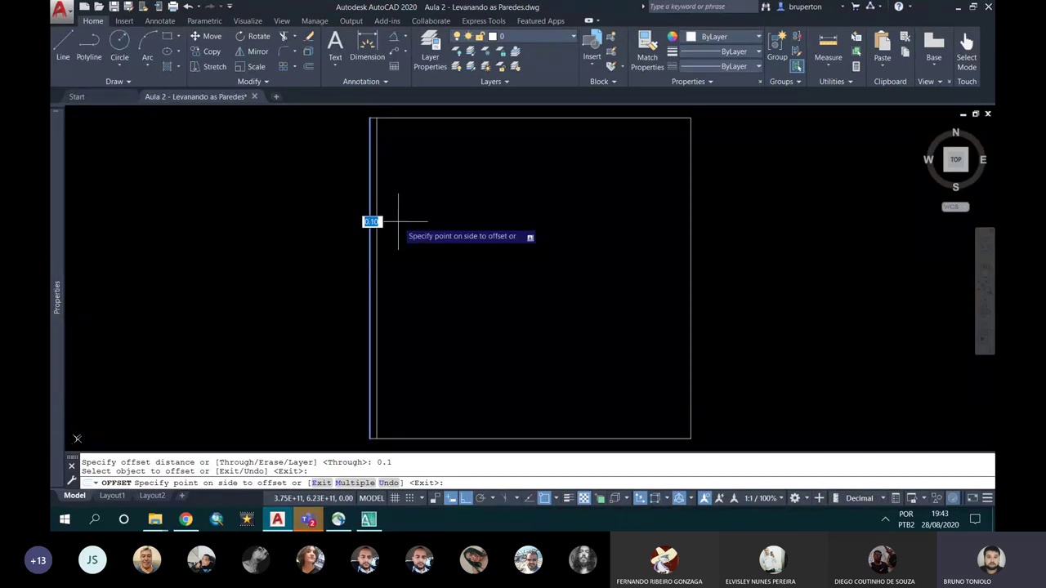
{"action": "scroll", "coordinate": [368, 231], "scroll_direction": "down", "scroll_amount": 1}
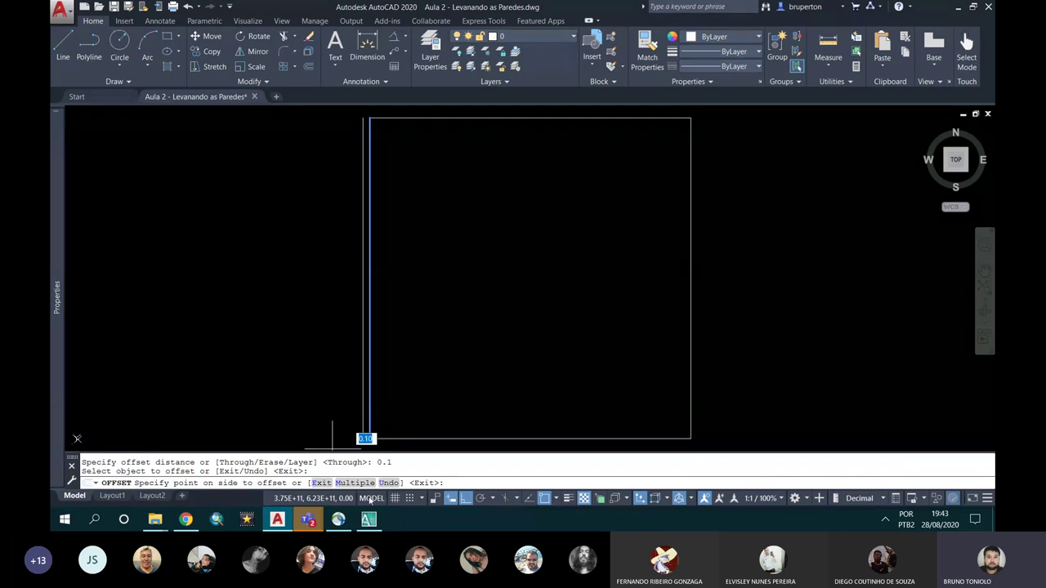
{"action": "left_click", "coordinate": [185, 519]}
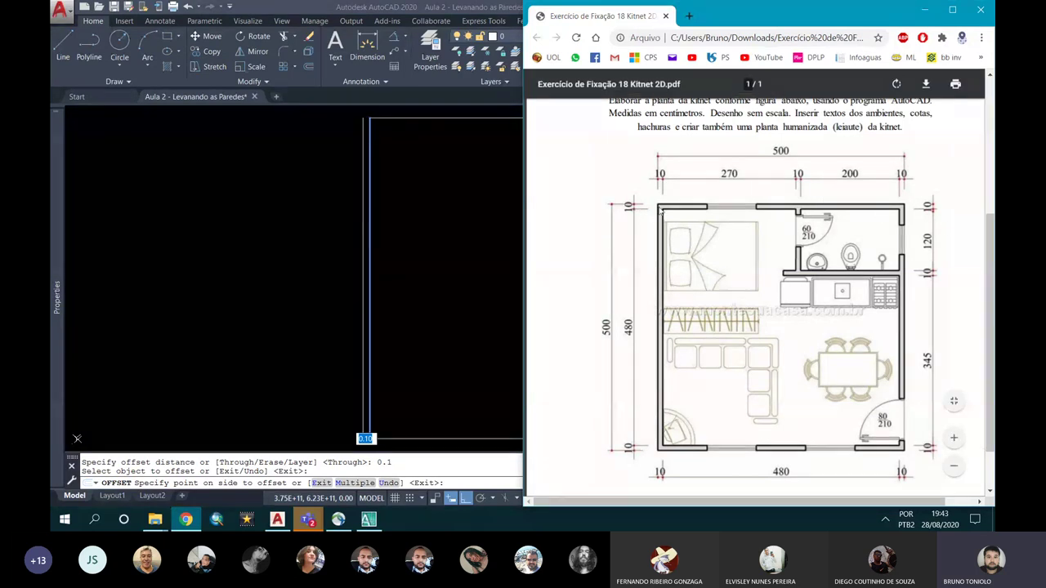
{"action": "left_click", "coordinate": [373, 190]}
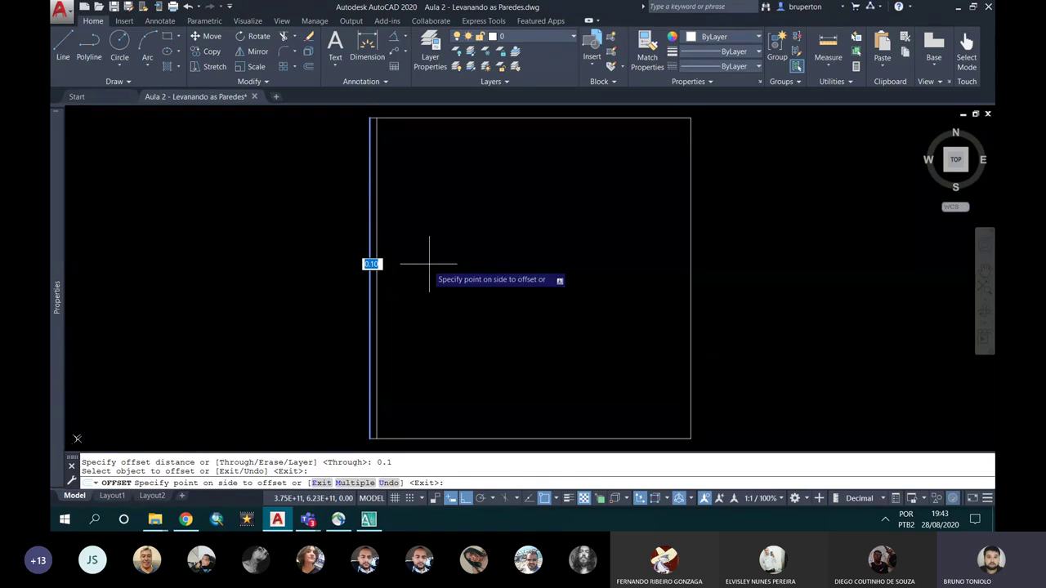
{"action": "left_click", "coordinate": [396, 221]}
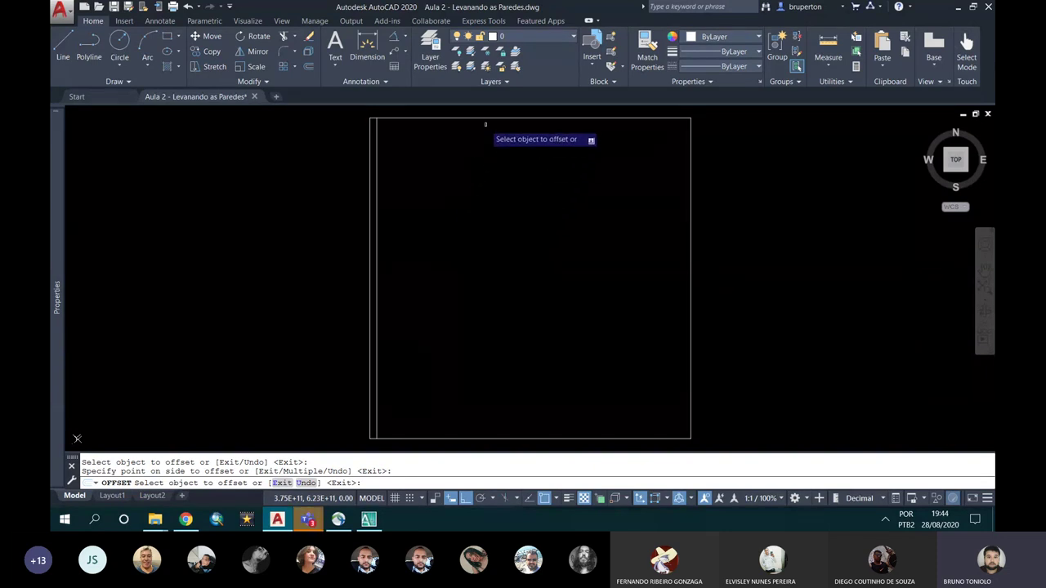
Offset the top, right and bottom walls 0.1 inward and end the command
{"action": "left_click", "coordinate": [488, 117]}
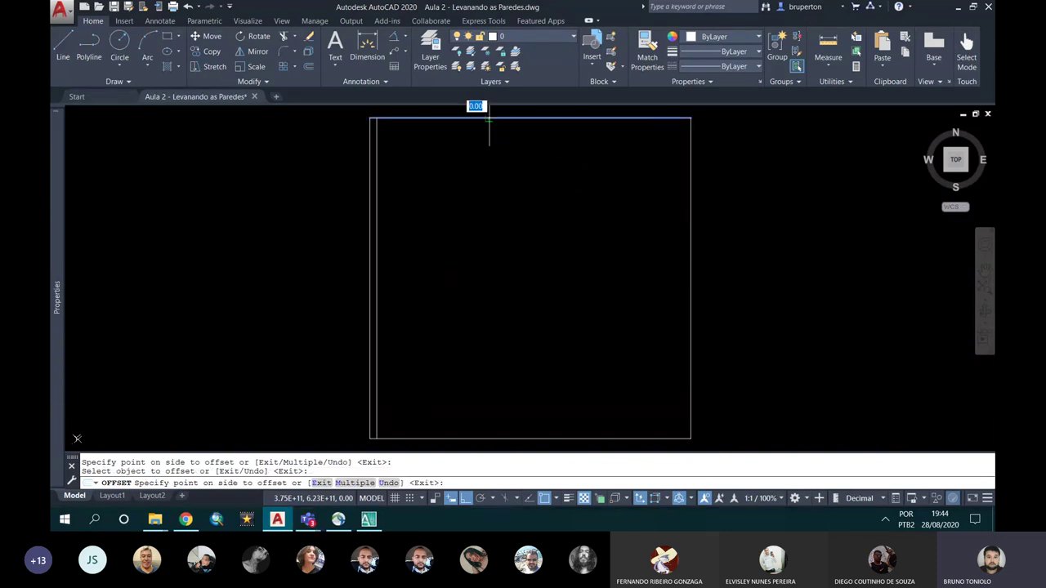
{"action": "left_click", "coordinate": [506, 186]}
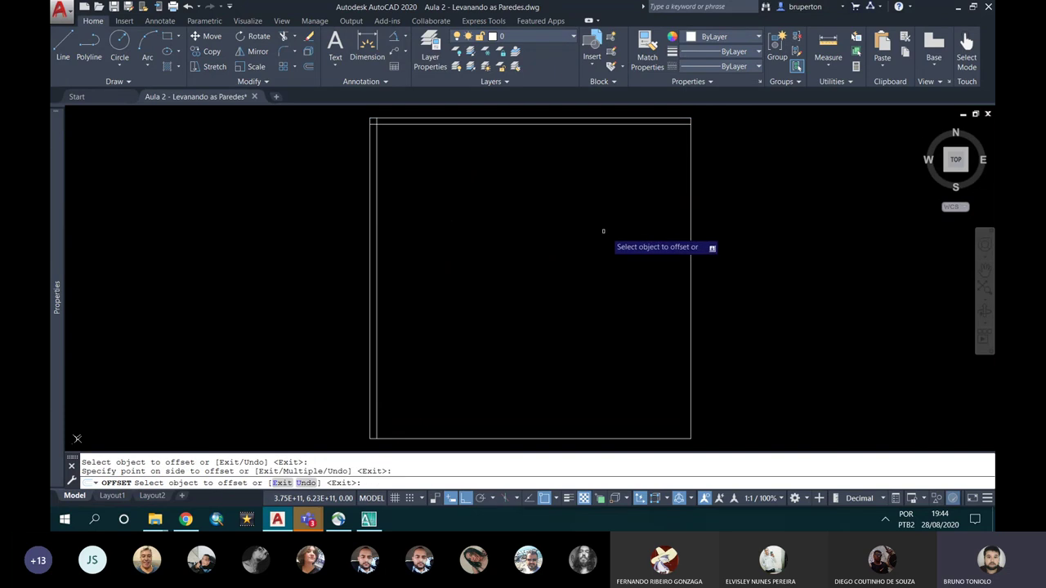
{"action": "left_click", "coordinate": [690, 278]}
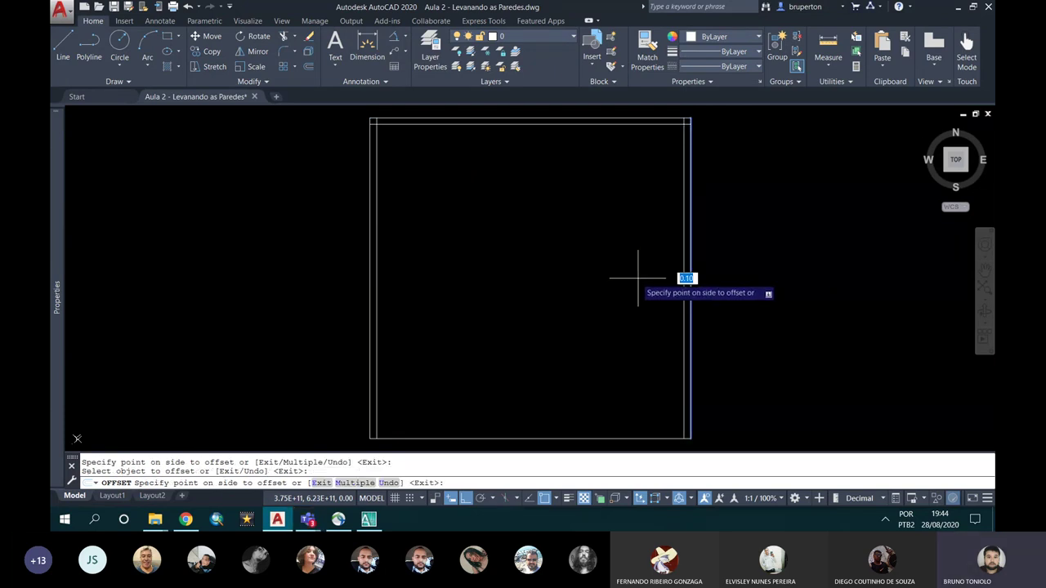
{"action": "left_click", "coordinate": [638, 277]}
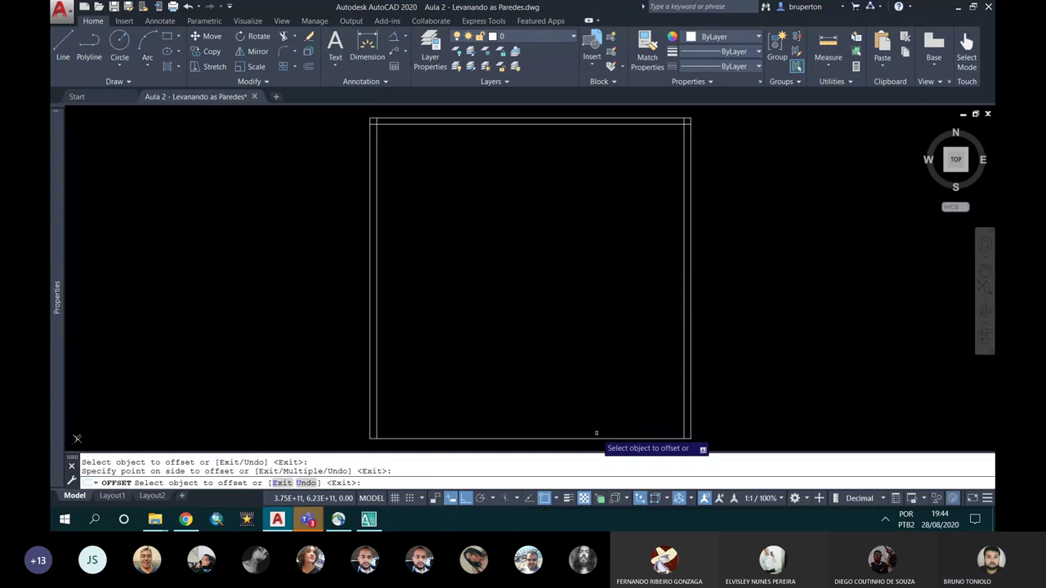
{"action": "left_click", "coordinate": [591, 439]}
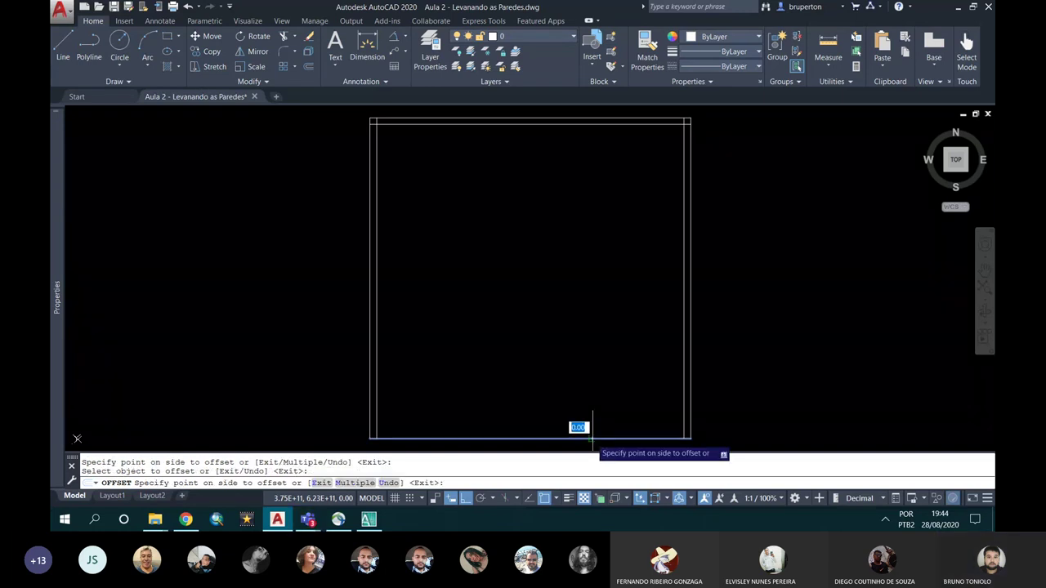
{"action": "left_click", "coordinate": [585, 395]}
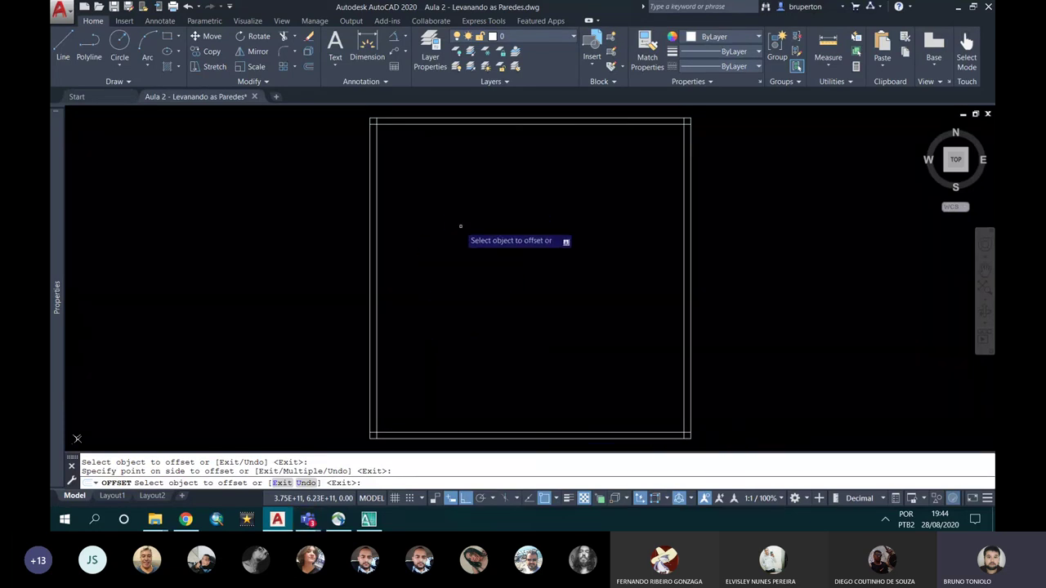
{"action": "key", "text": "Return"}
Undo the wall offsets, check the Teams meeting, then return to the drawing
{"action": "key", "text": "ctrl+z"}
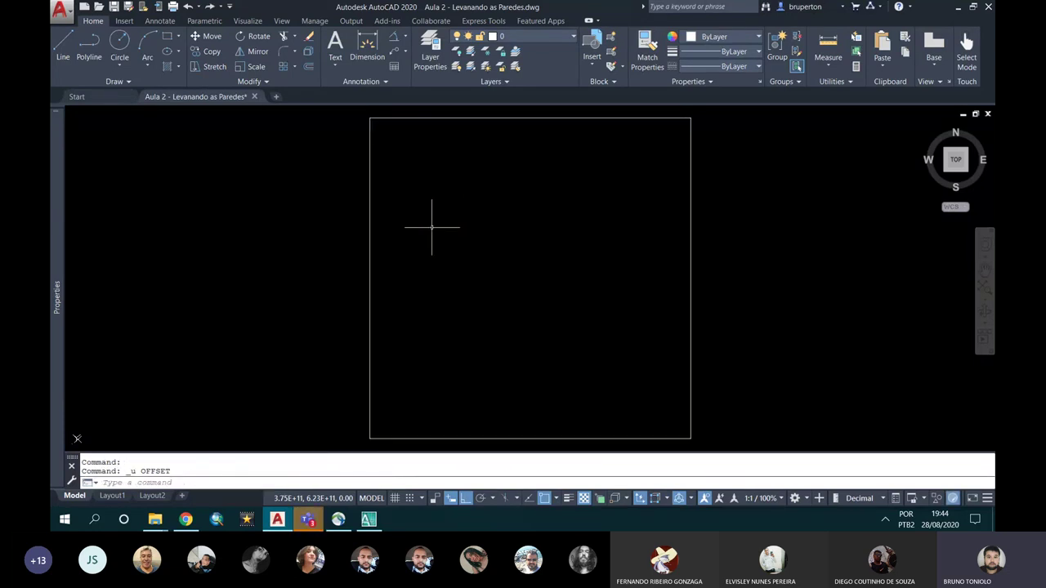
{"action": "mouse_move", "coordinate": [307, 519]}
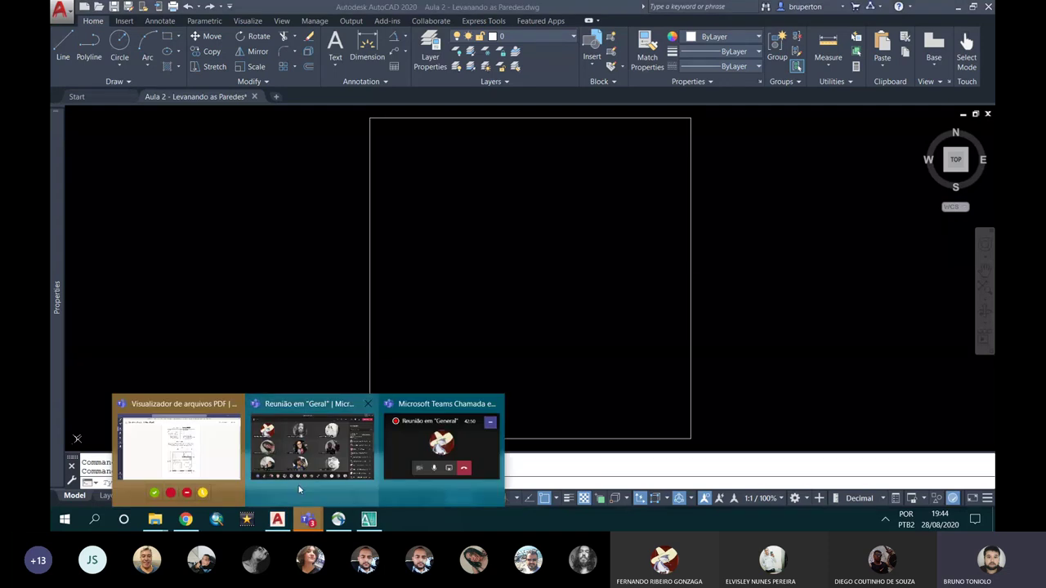
{"action": "left_click", "coordinate": [293, 462]}
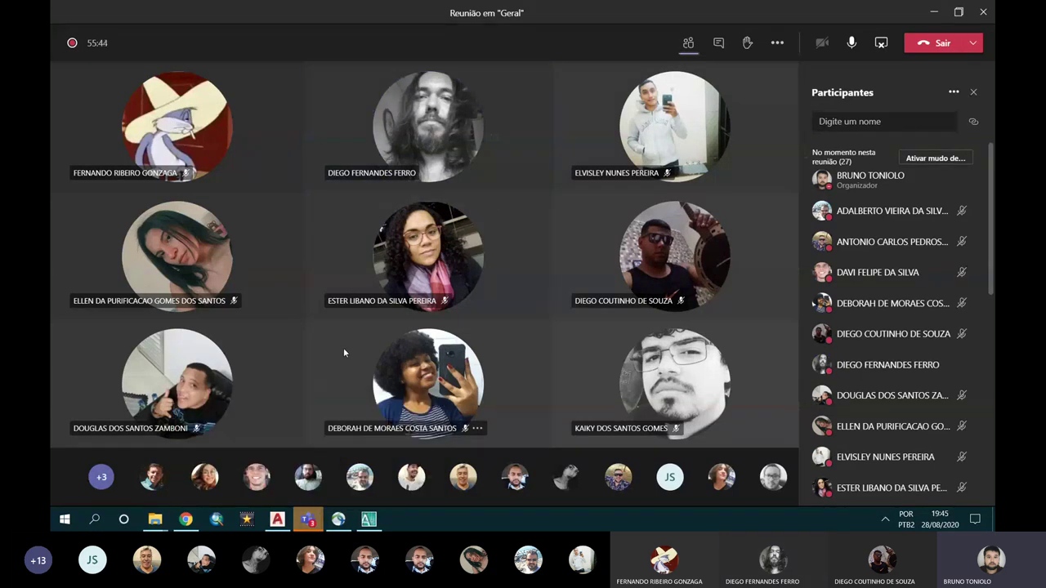
{"action": "left_click", "coordinate": [934, 12]}
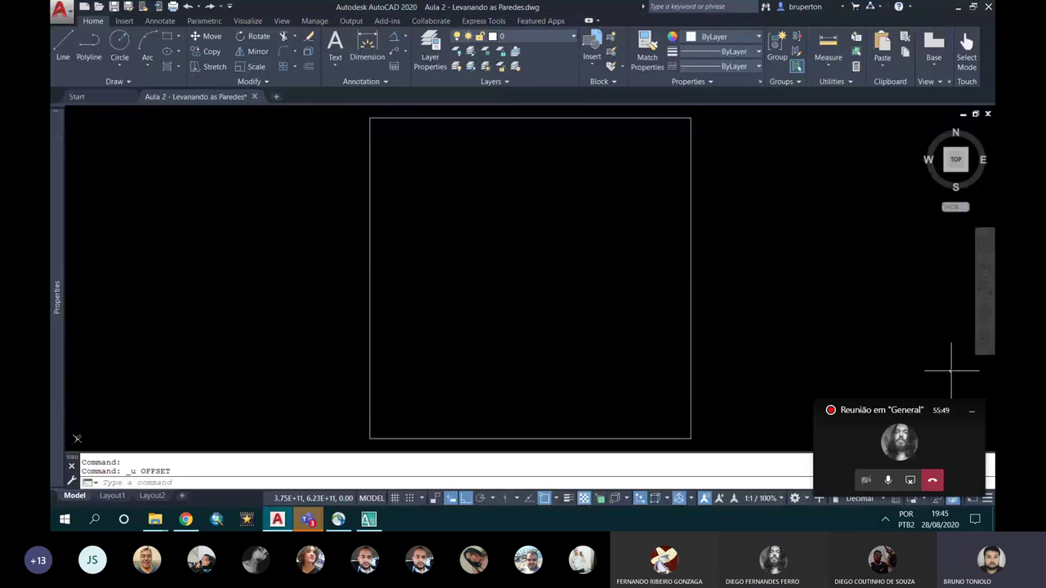
Dismiss the meeting window, rerun OFFSET at 0.1 and double the top wall inward
{"action": "left_click", "coordinate": [971, 413]}
{"action": "type", "text": "O"}
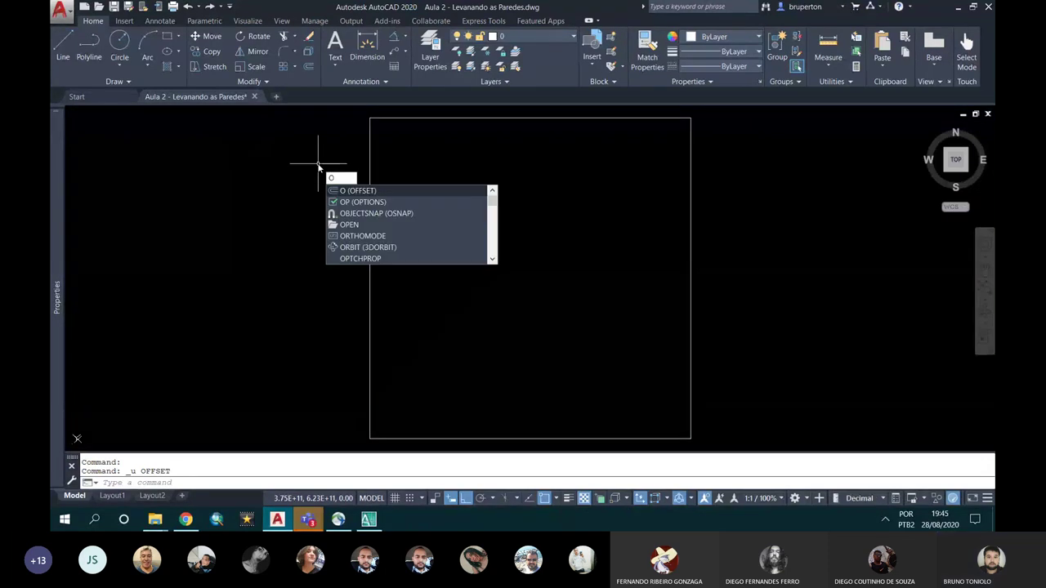
{"action": "key", "text": "Return"}
{"action": "type", "text": "0.1"}
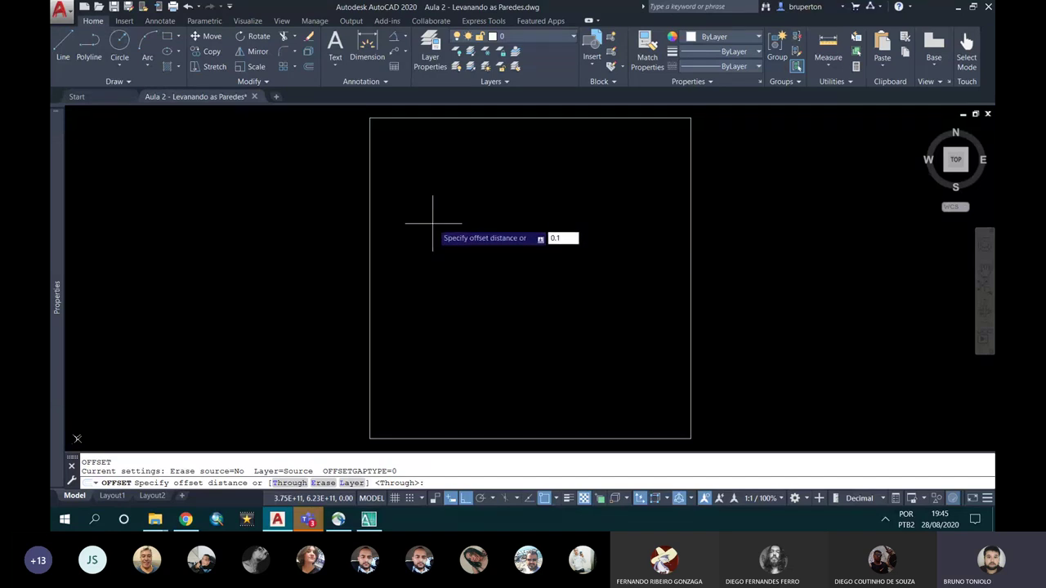
{"action": "key", "text": "Return"}
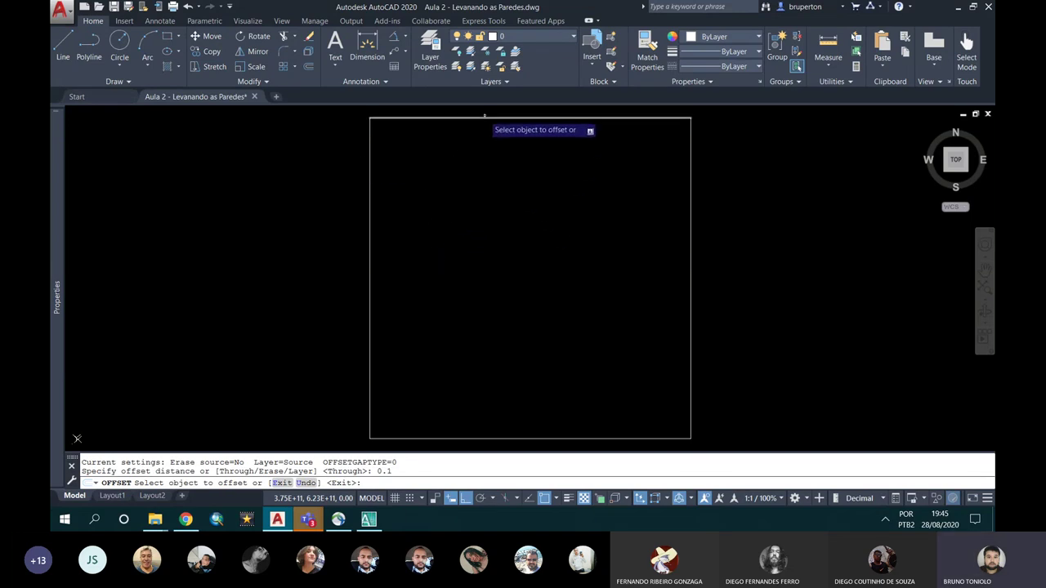
{"action": "left_click", "coordinate": [482, 117]}
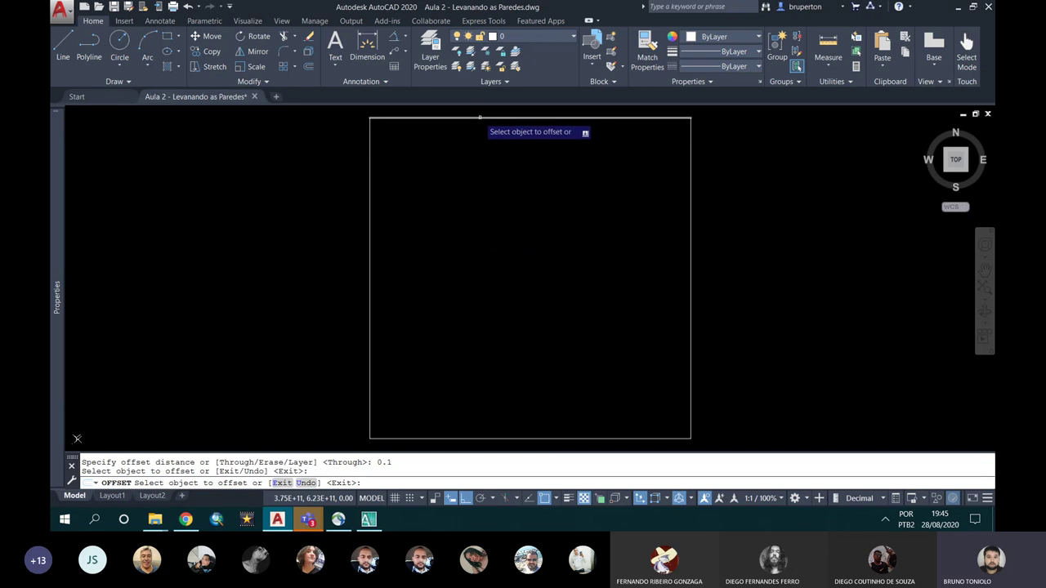
{"action": "left_click", "coordinate": [480, 117]}
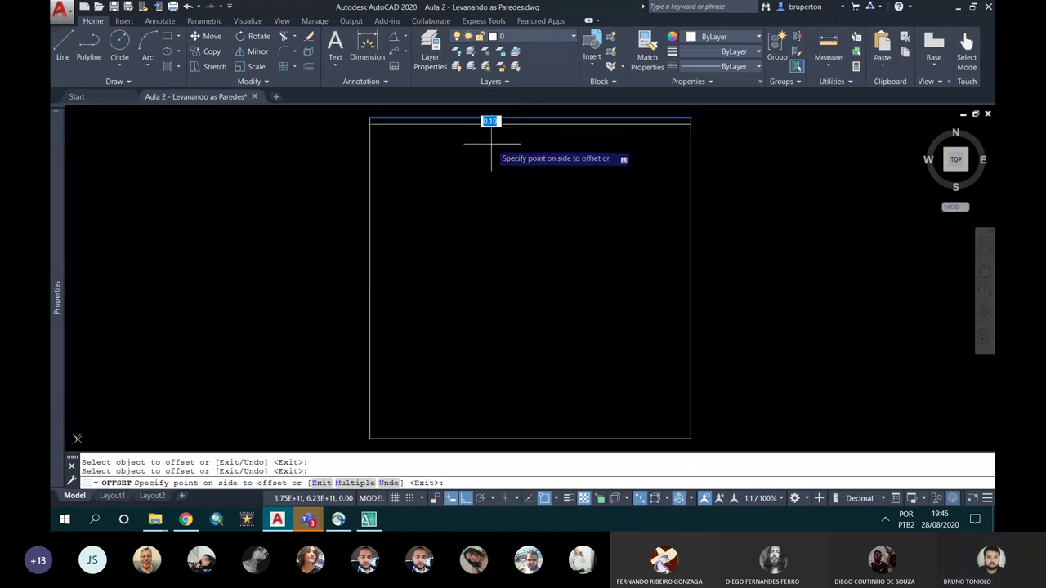
{"action": "left_click", "coordinate": [491, 145]}
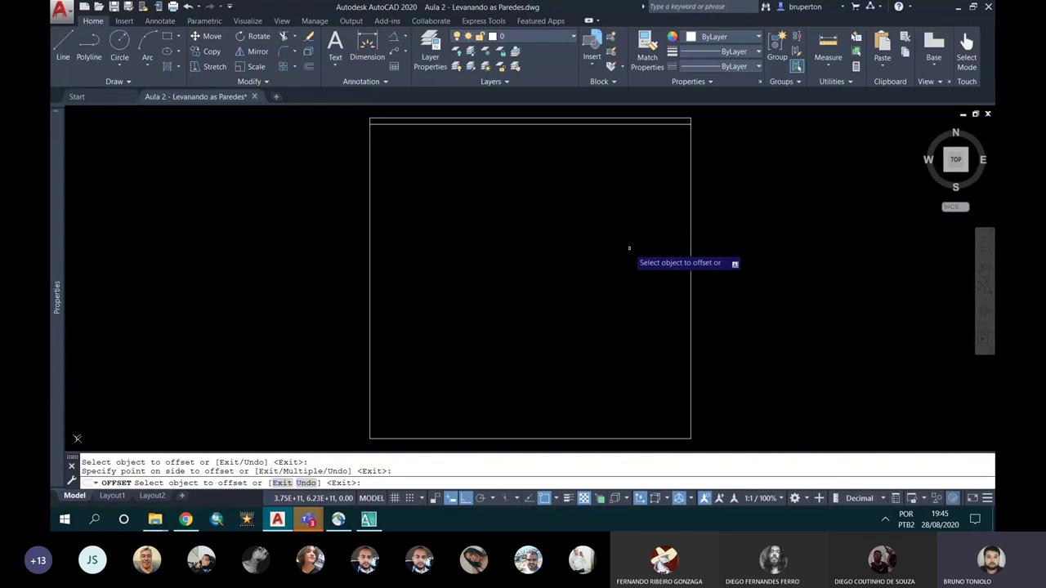
Offset the right, bottom and left walls 0.1 inward
{"action": "left_click", "coordinate": [690, 293]}
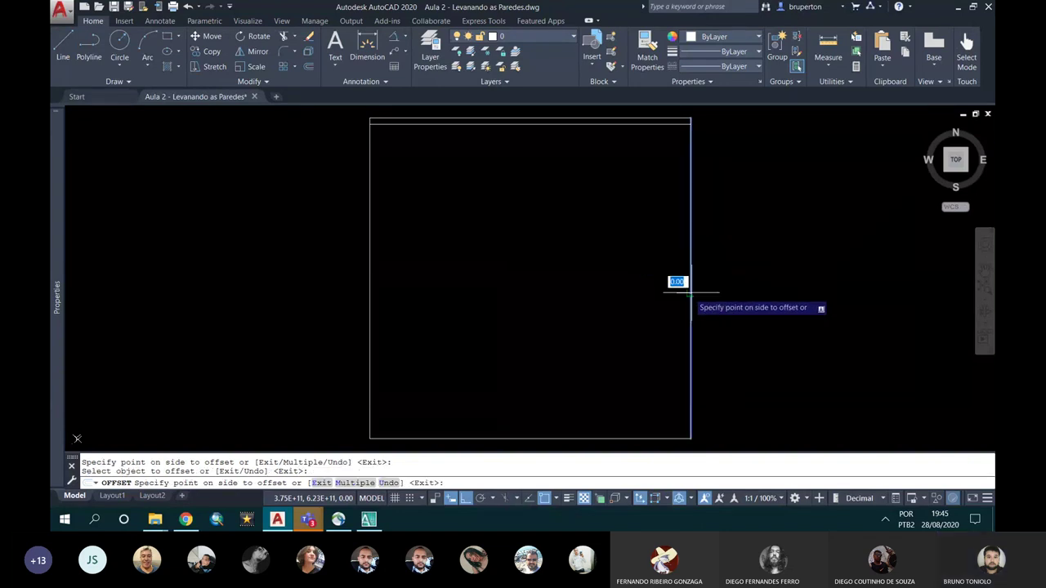
{"action": "left_click", "coordinate": [627, 289]}
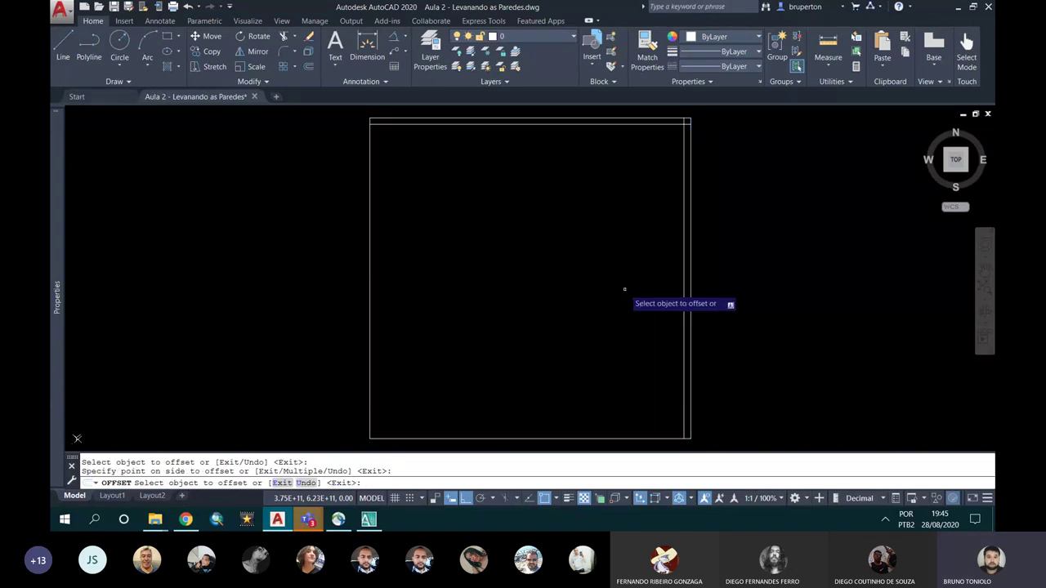
{"action": "left_click", "coordinate": [589, 437]}
{"action": "left_click", "coordinate": [593, 383]}
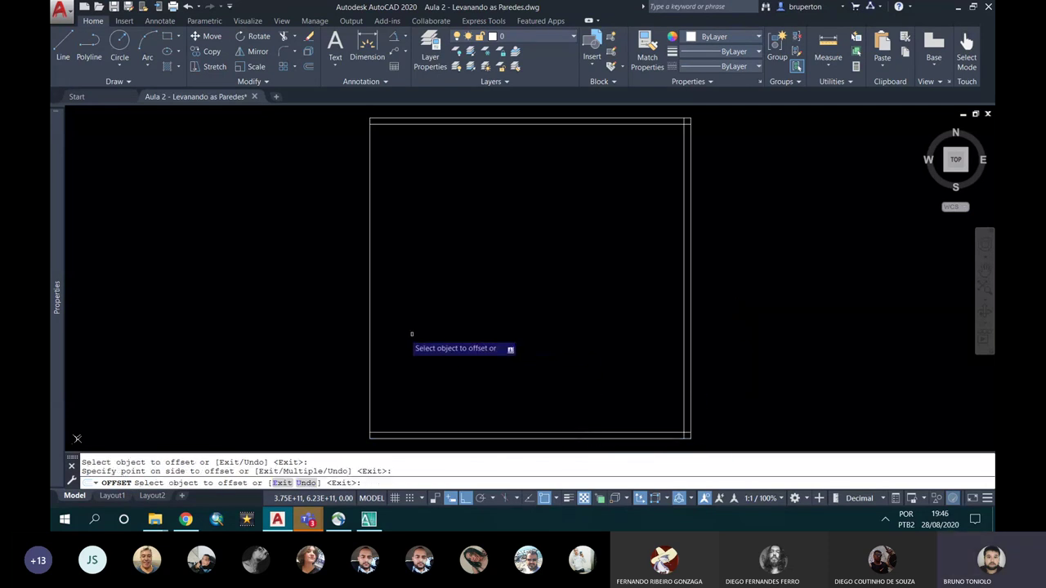
{"action": "left_click", "coordinate": [371, 333]}
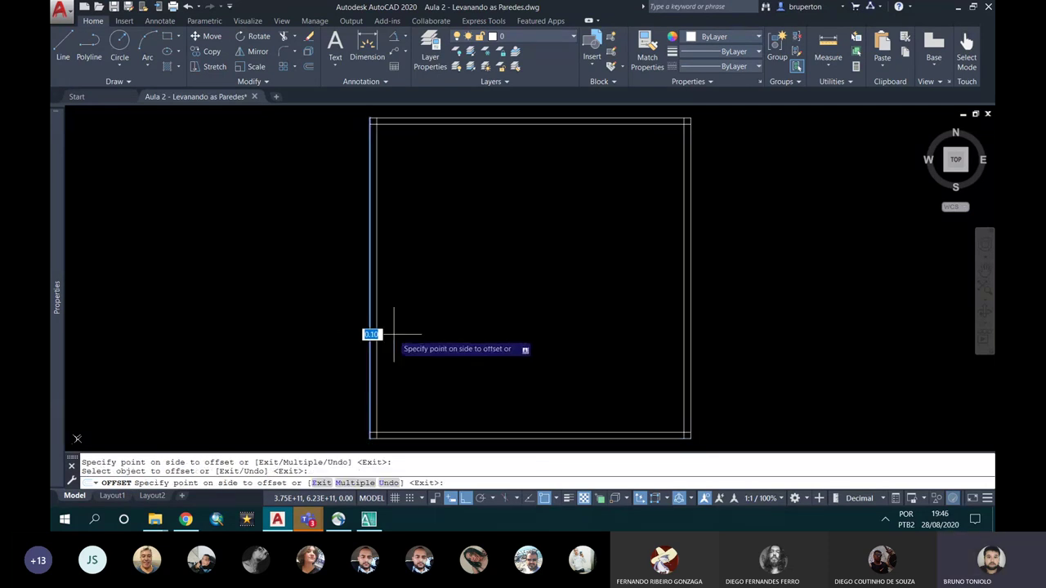
{"action": "left_click", "coordinate": [445, 349]}
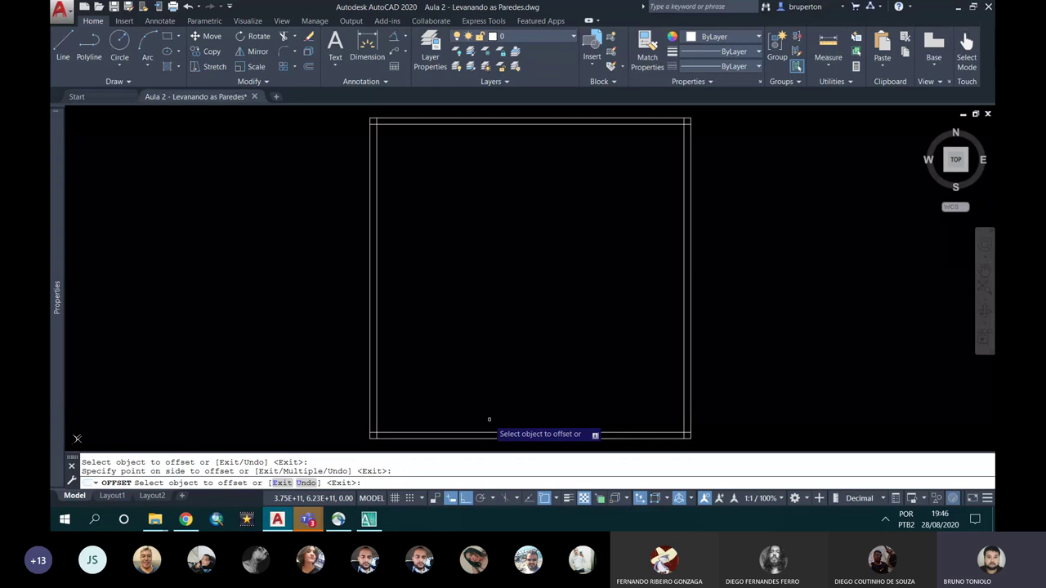
End OFFSET, zoom extents and pan so the double-walled square sits on the left
{"action": "key", "text": "Escape"}
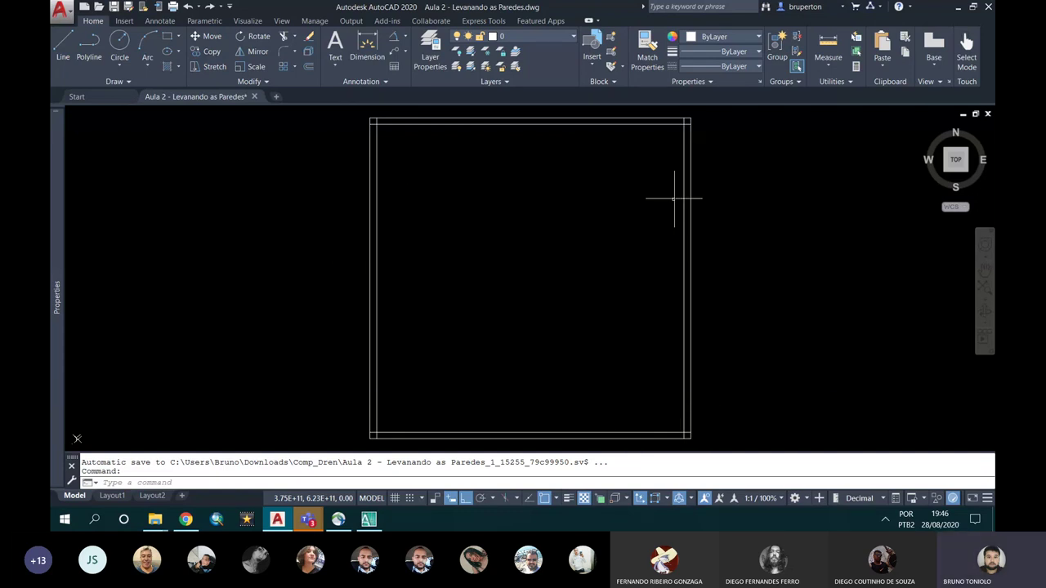
{"action": "middle_click_drag", "start_coordinate": [679, 198], "coordinate": [583, 208]}
{"action": "scroll", "coordinate": [532, 214], "scroll_direction": "down", "scroll_amount": 2}
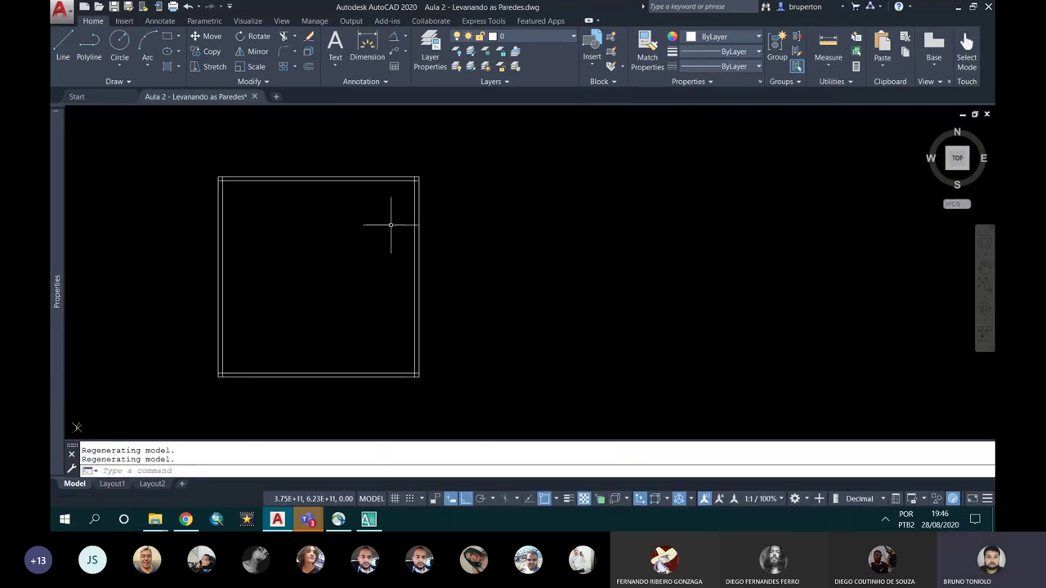
{"action": "scroll", "coordinate": [276, 257], "scroll_direction": "up", "scroll_amount": 1}
{"action": "scroll", "coordinate": [352, 280], "scroll_direction": "up", "scroll_amount": 3}
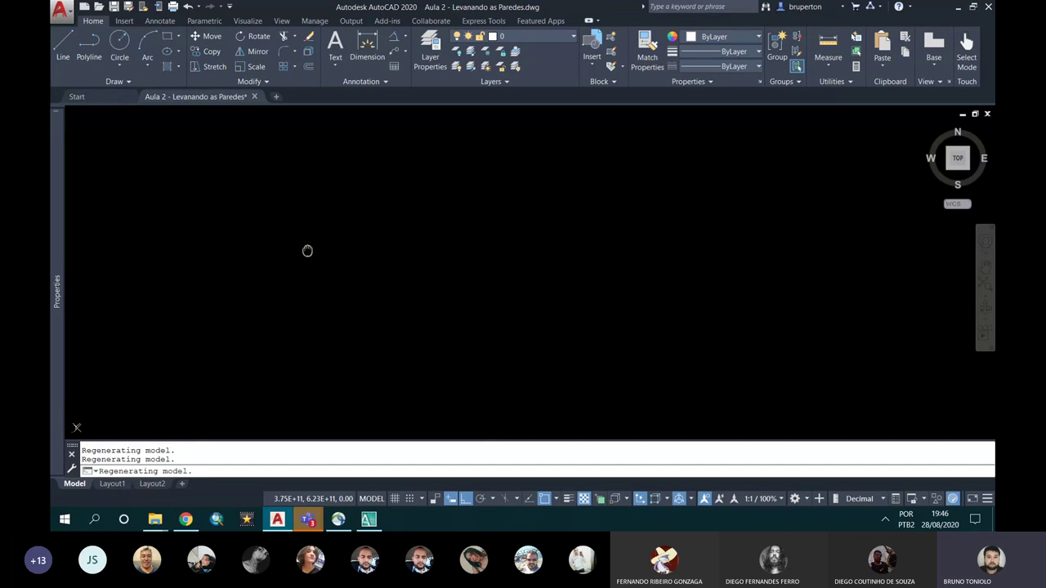
{"action": "scroll", "coordinate": [320, 261], "scroll_direction": "down", "scroll_amount": 3}
{"action": "middle_click", "coordinate": [380, 251]}
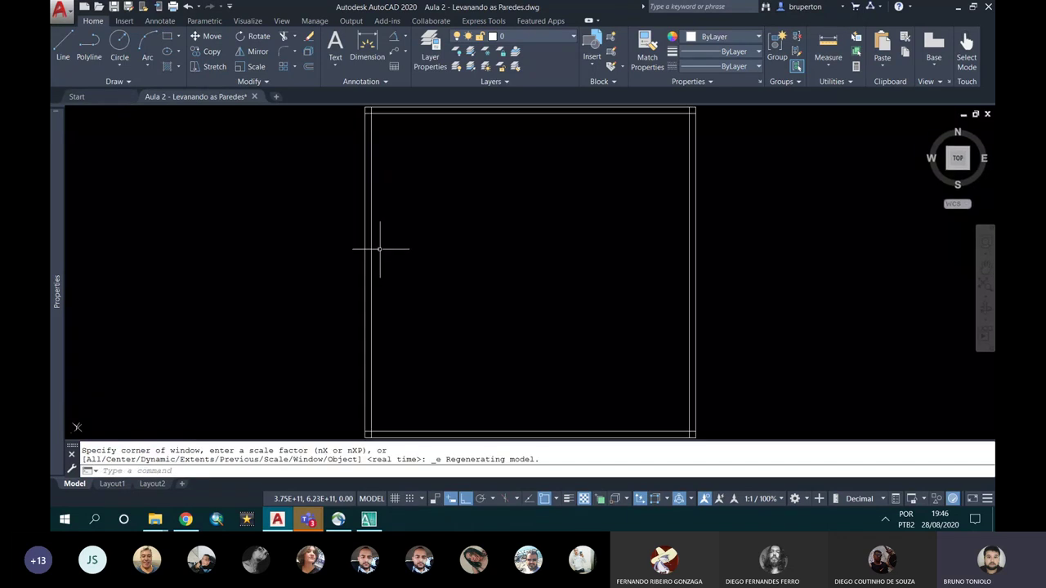
{"action": "type", "text": "p"}
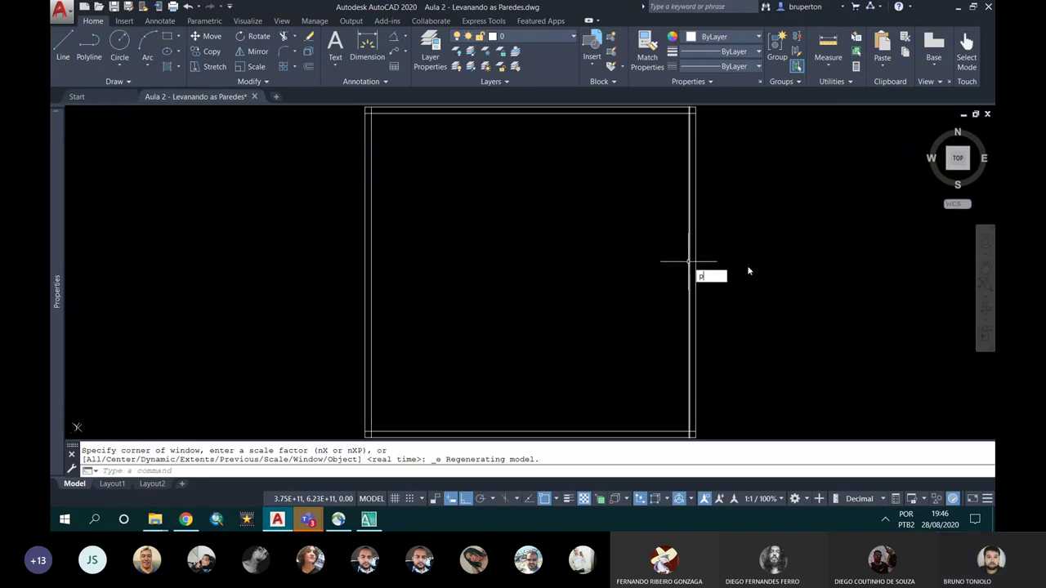
{"action": "key", "text": "Return"}
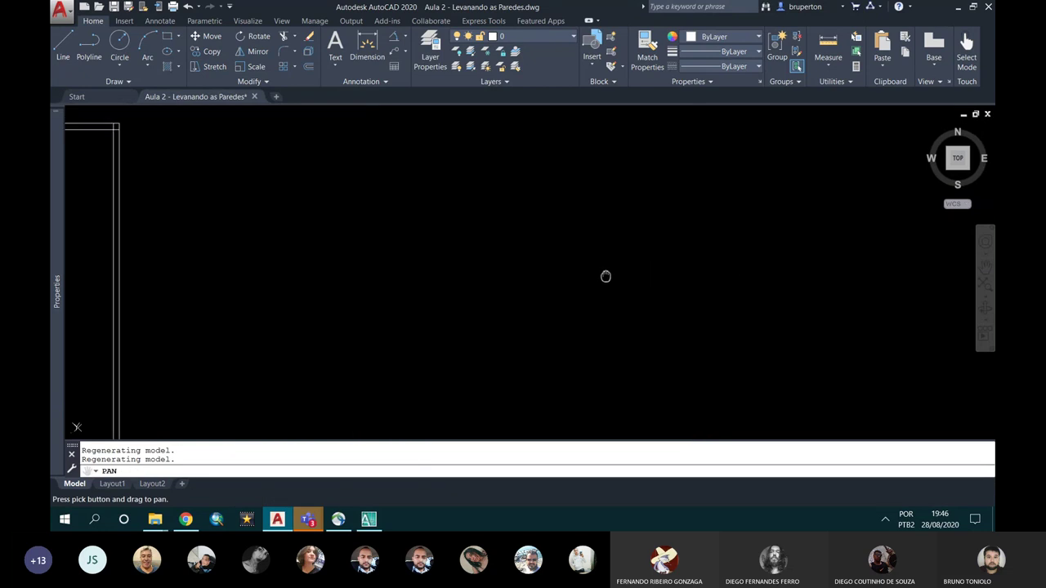
{"action": "mouse_move", "coordinate": [697, 275]}
{"action": "left_mouse_down"}
{"action": "mouse_move", "coordinate": [799, 260]}
{"action": "mouse_move", "coordinate": [444, 243]}
{"action": "mouse_move", "coordinate": [390, 253]}
{"action": "left_mouse_up"}
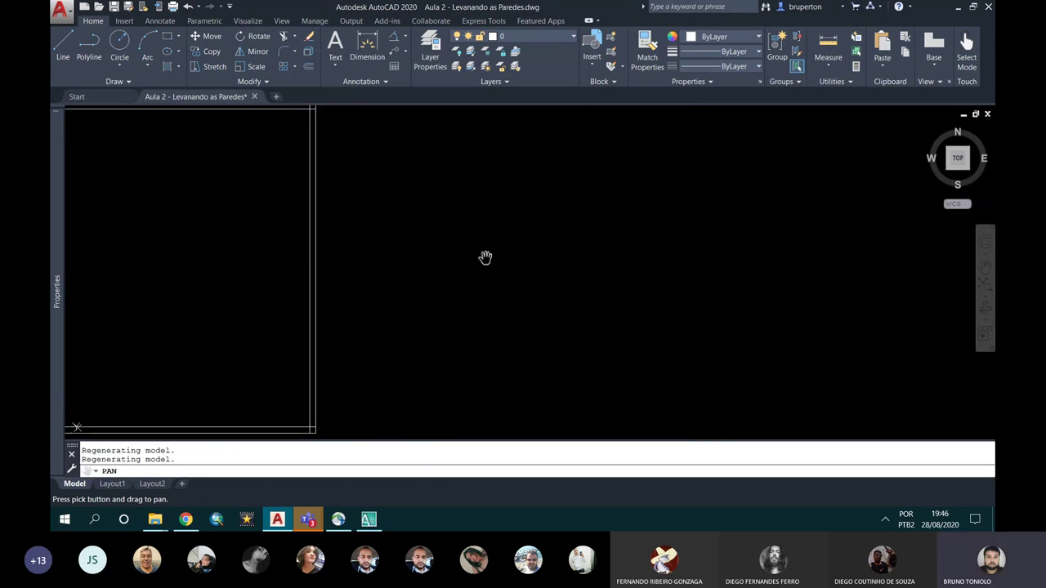
{"action": "scroll", "coordinate": [433, 235], "scroll_direction": "down", "scroll_amount": 2}
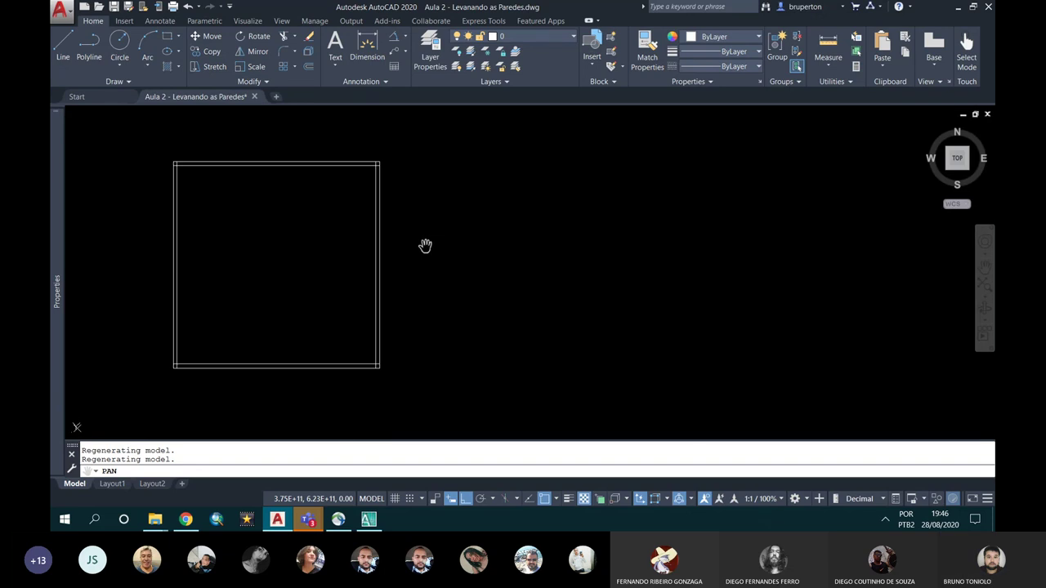
{"action": "key", "text": "Escape"}
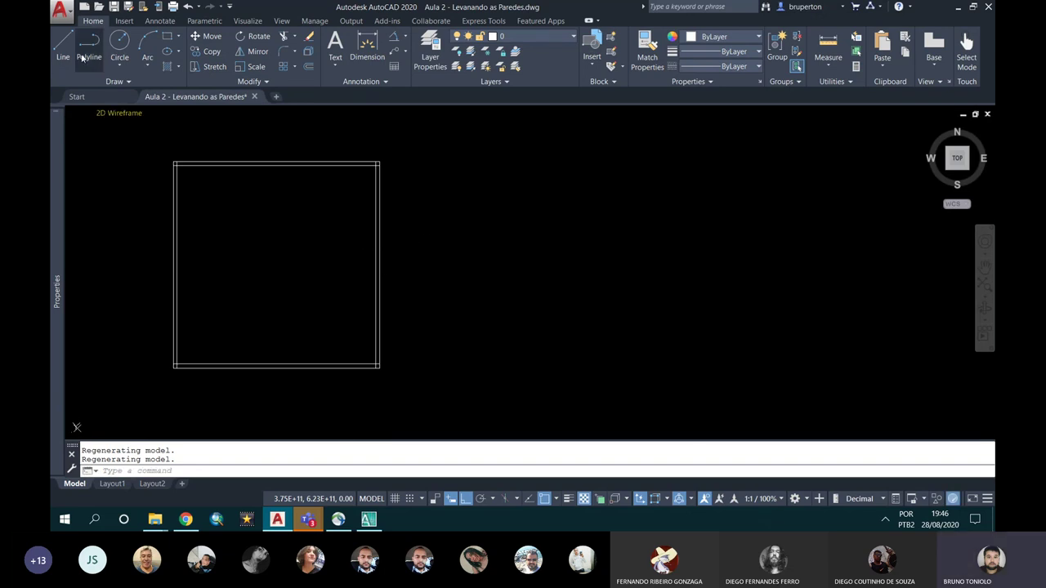
Draw a closed 5-by-5 polyline square from the first square's corner
{"action": "left_click", "coordinate": [89, 46]}
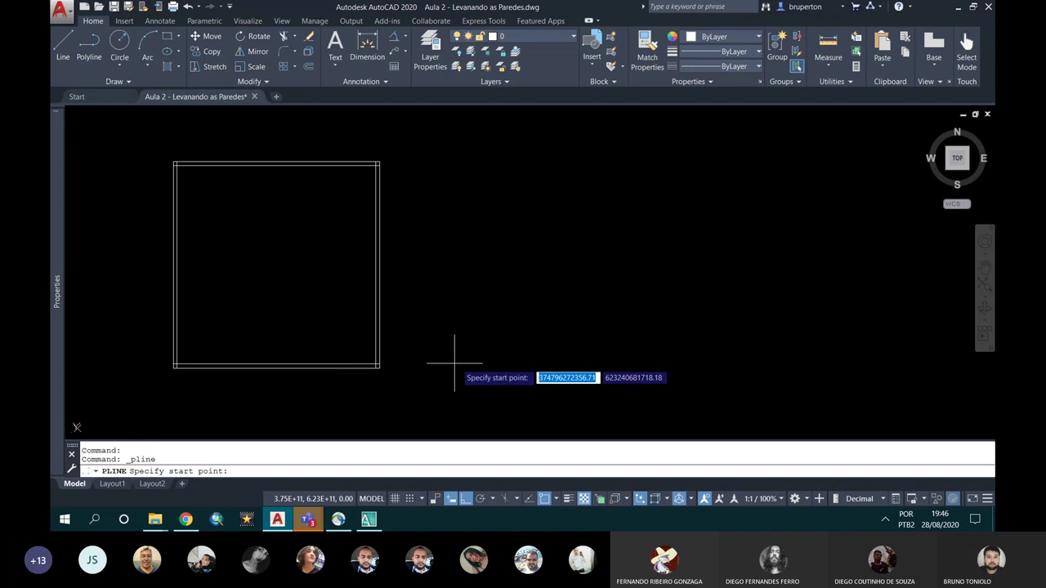
{"action": "left_click", "coordinate": [384, 367]}
{"action": "type", "text": "5"}
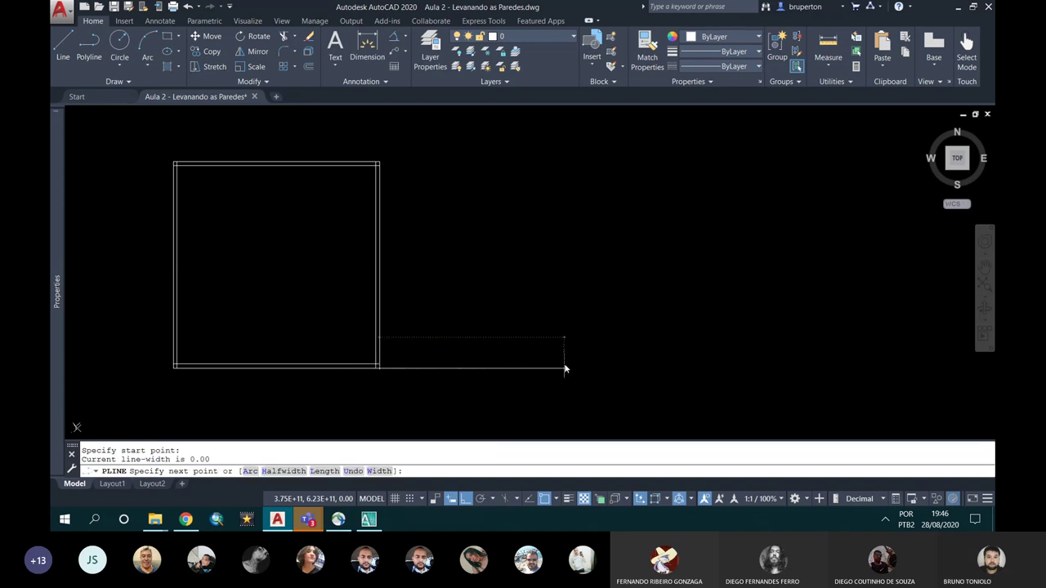
{"action": "key", "text": "Return"}
{"action": "left_click", "coordinate": [524, 161]}
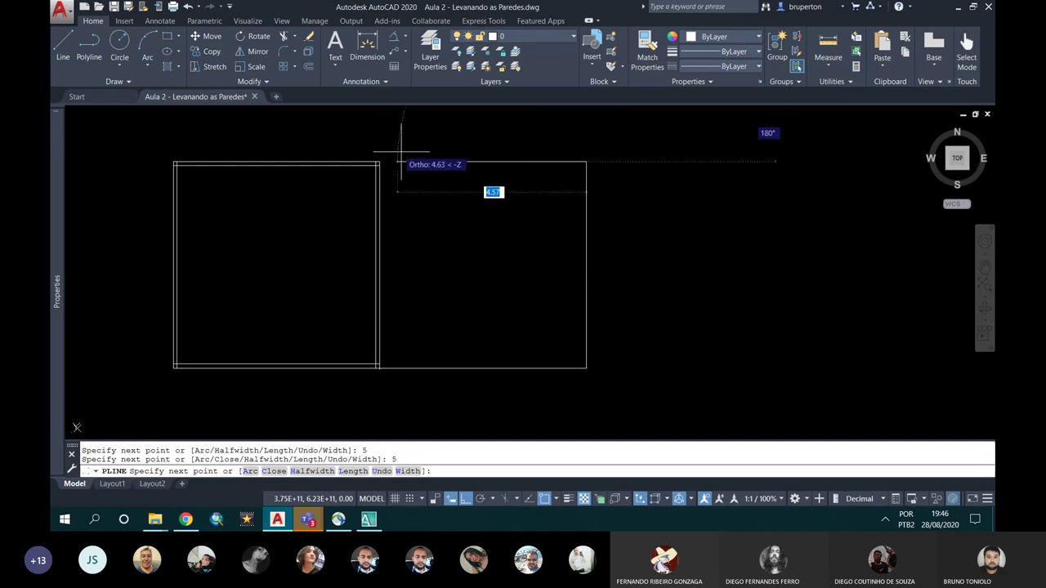
{"action": "type", "text": "cl"}
{"action": "key", "text": "Return"}
Move the new square to the right of the double-walled square
{"action": "key", "text": "Return"}
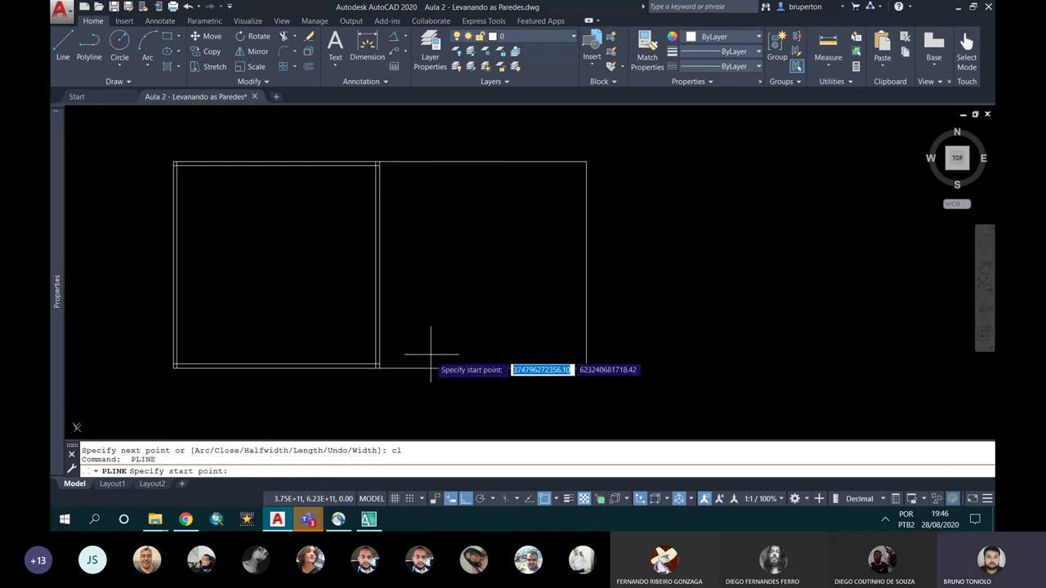
{"action": "left_click", "coordinate": [437, 360]}
{"action": "key", "text": "Escape"}
{"action": "left_click", "coordinate": [435, 367]}
{"action": "left_click", "coordinate": [432, 362]}
{"action": "type", "text": "m"}
{"action": "key", "text": "Return"}
{"action": "left_click", "coordinate": [445, 384]}
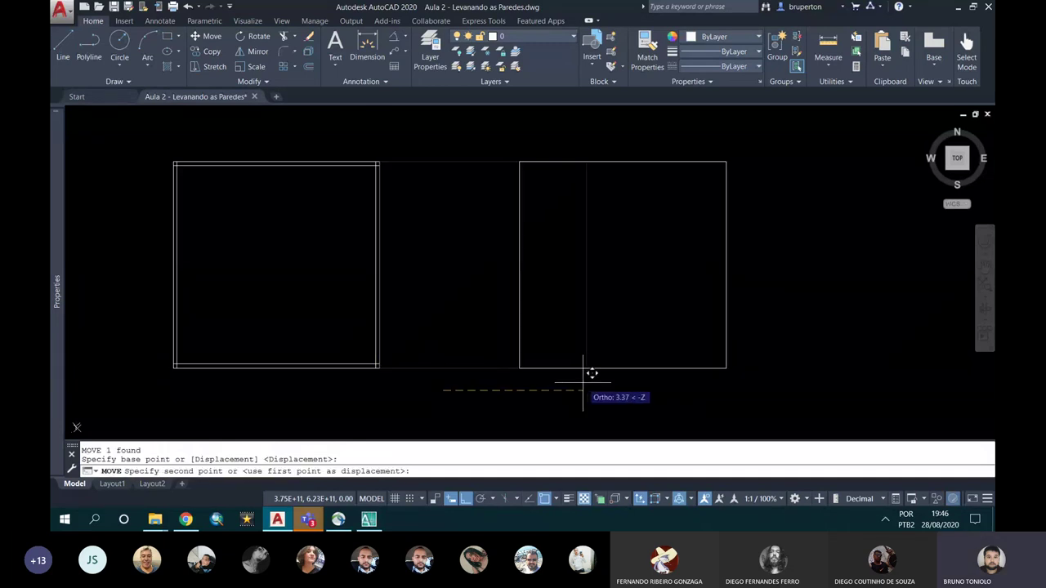
{"action": "left_click", "coordinate": [592, 372]}
{"action": "key", "text": "Escape"}
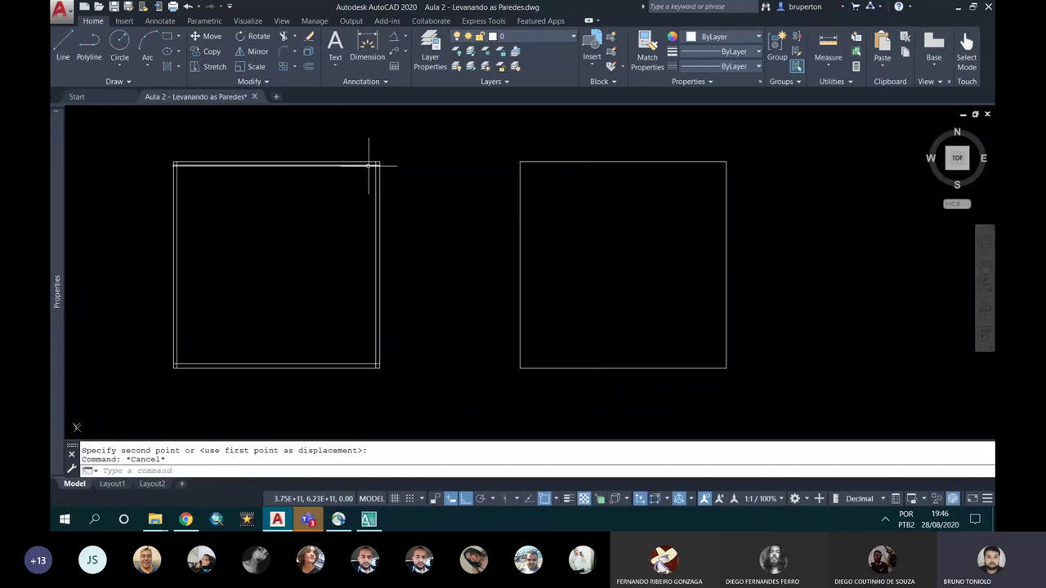
Check the left square's top and left edges and the new square by selecting them
{"action": "left_click", "coordinate": [364, 164]}
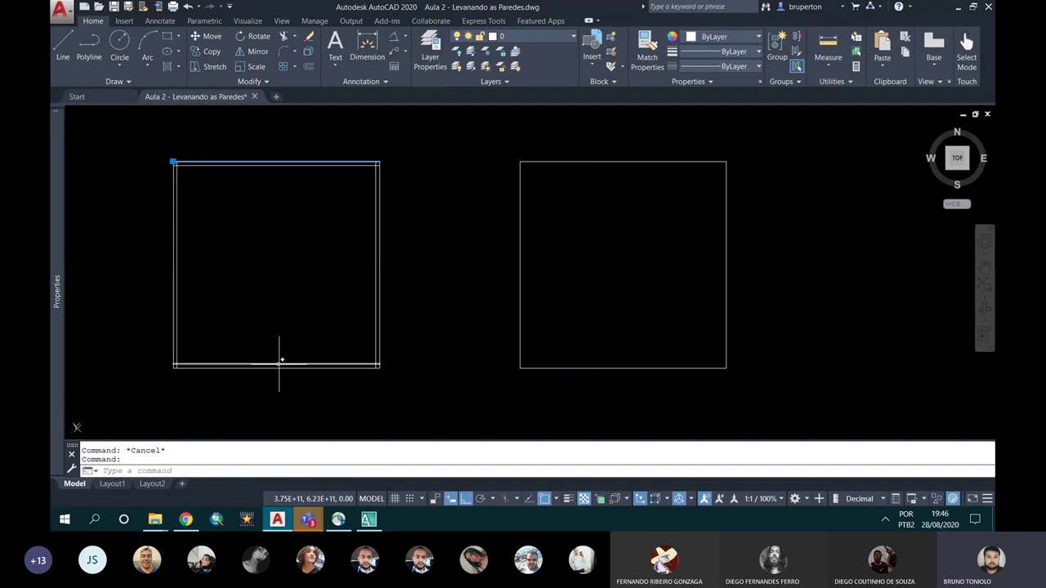
{"action": "key", "text": "Escape"}
{"action": "left_click", "coordinate": [172, 243]}
{"action": "key", "text": "Escape"}
{"action": "left_click", "coordinate": [530, 369]}
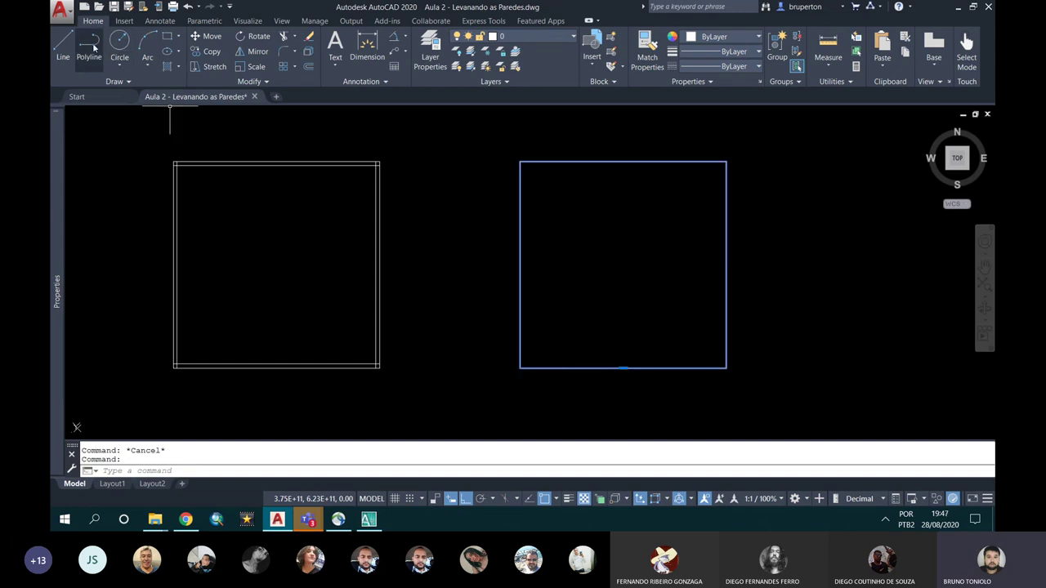
{"action": "key", "text": "Escape"}
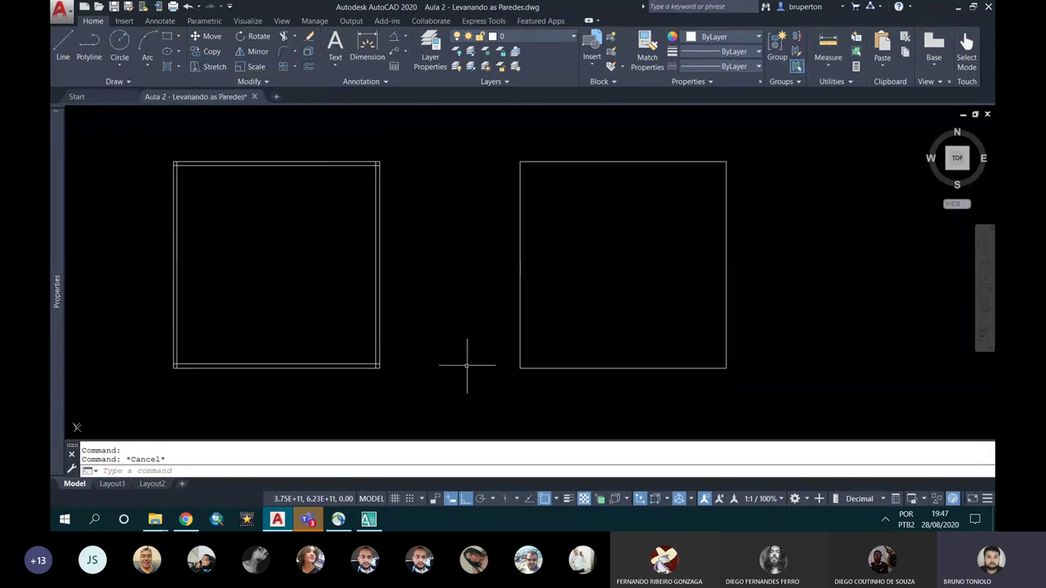
Offset the right square 0.10 inward so it gets an inner outline
{"action": "type", "text": "o"}
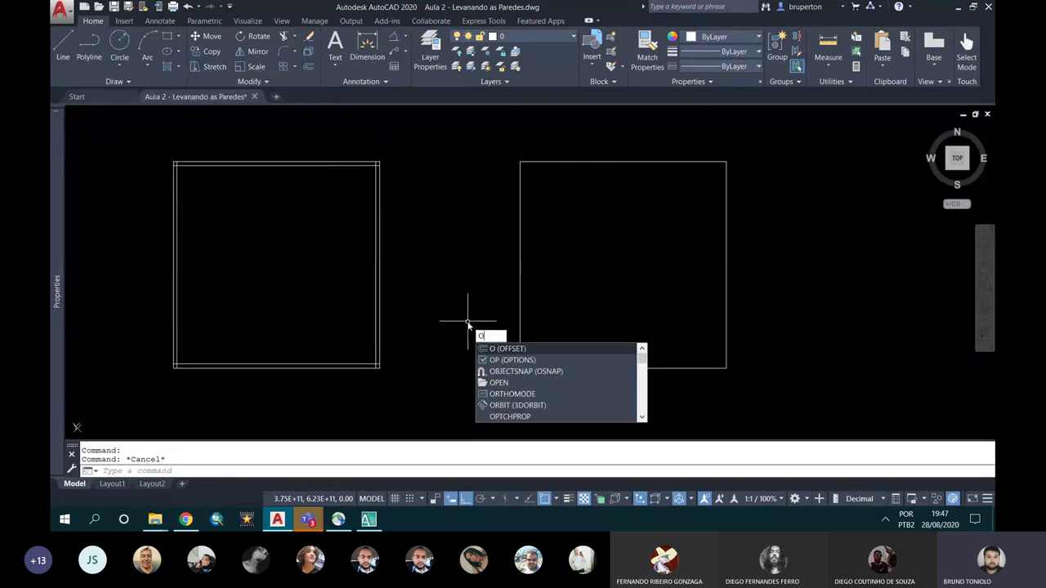
{"action": "key", "text": "Return"}
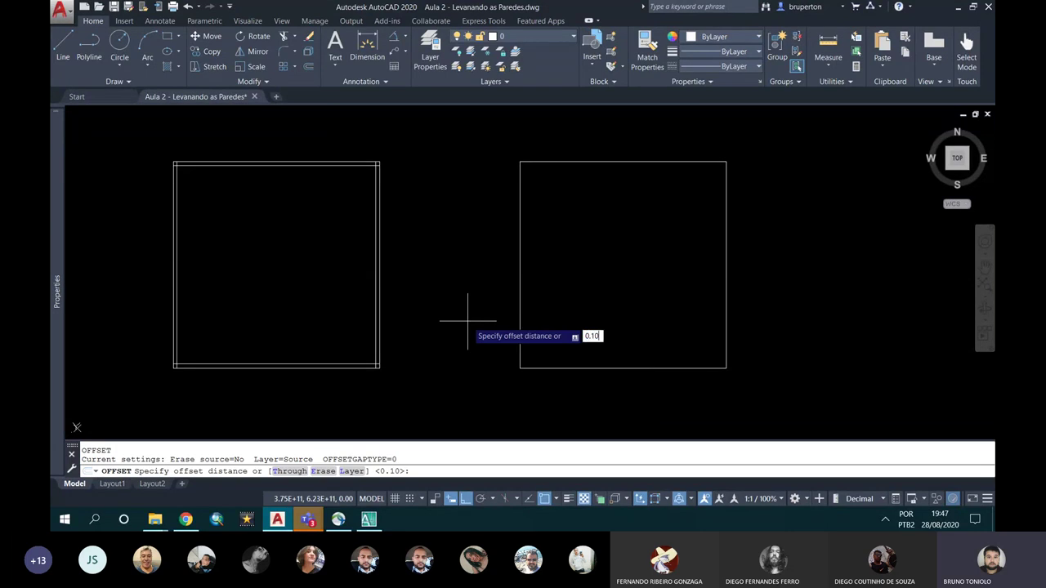
{"action": "key", "text": "Return"}
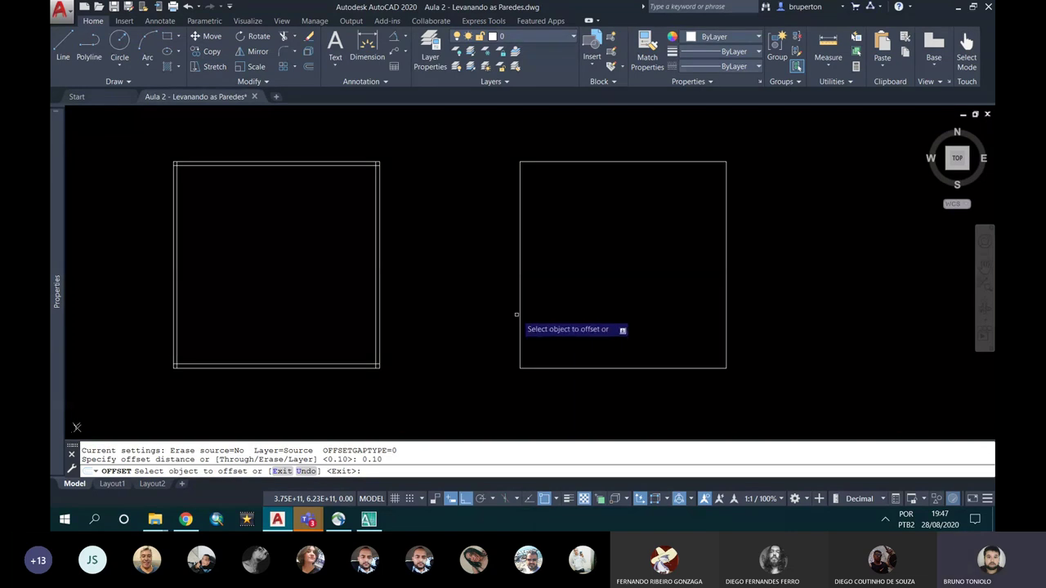
{"action": "left_click", "coordinate": [521, 314]}
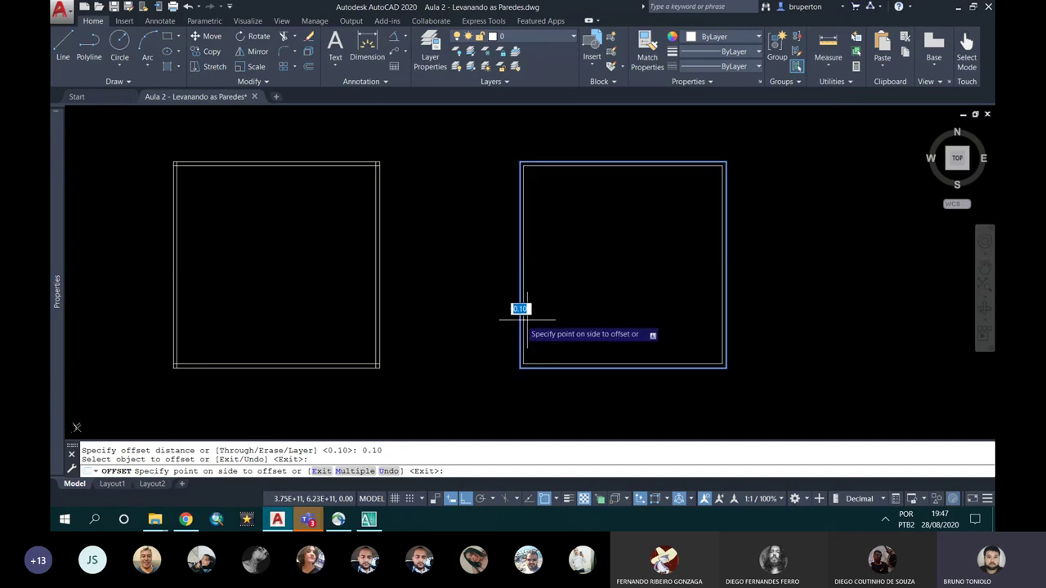
{"action": "left_click", "coordinate": [556, 322]}
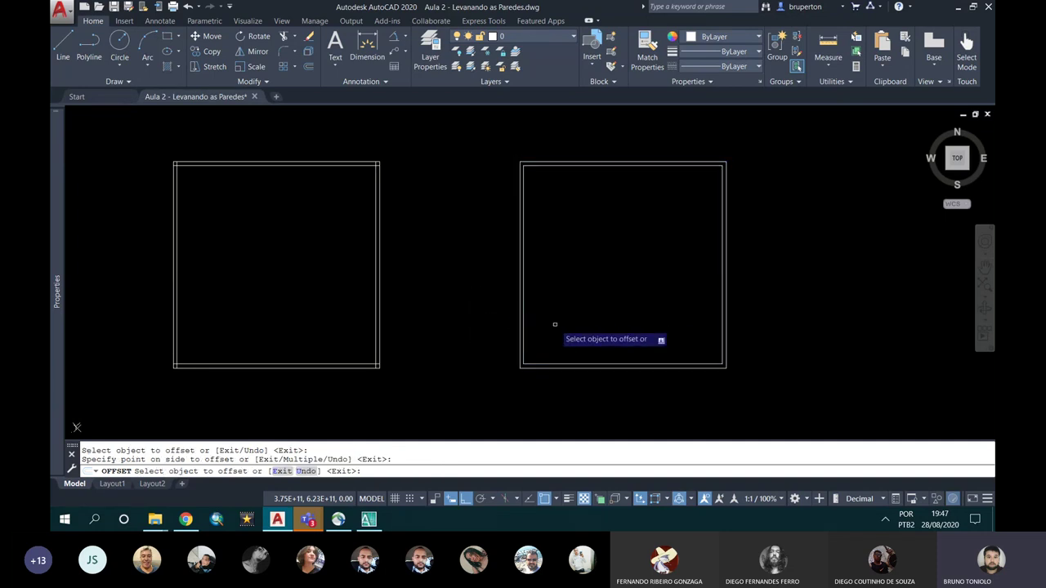
{"action": "key", "text": "Return"}
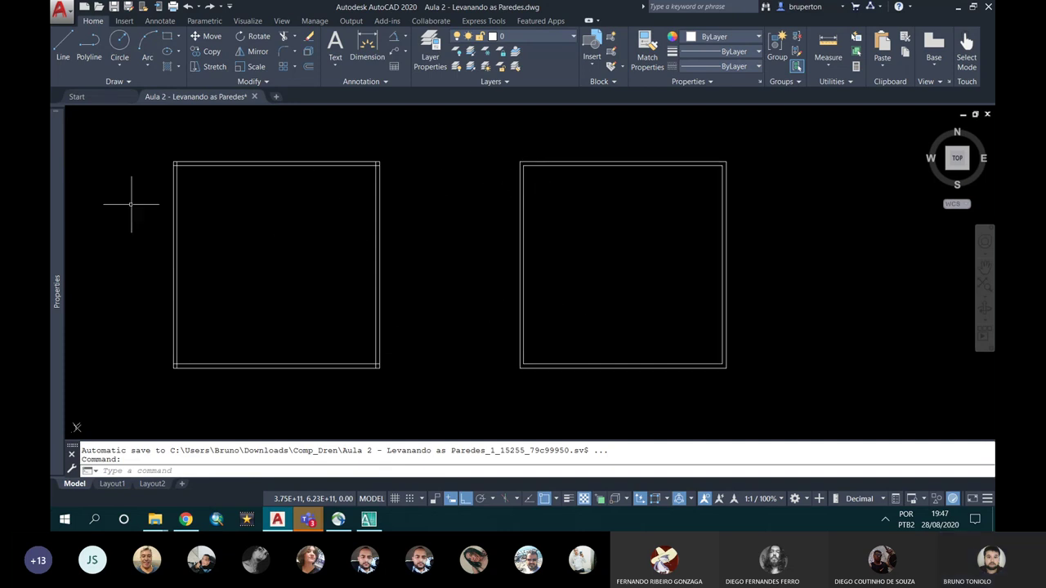
Erase the right square's two outlines, zoom extents, and drag the AutoCAD window aside
{"action": "middle_click_drag", "start_coordinate": [173, 306], "coordinate": [516, 401]}
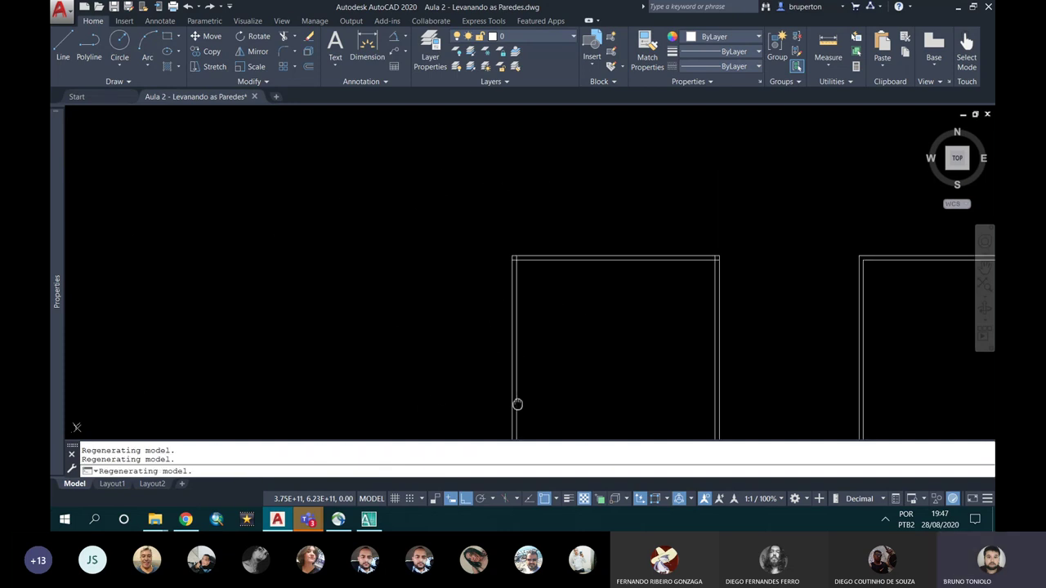
{"action": "scroll", "coordinate": [352, 270], "scroll_direction": "down", "scroll_amount": 2}
{"action": "scroll", "coordinate": [510, 349], "scroll_direction": "up", "scroll_amount": 2}
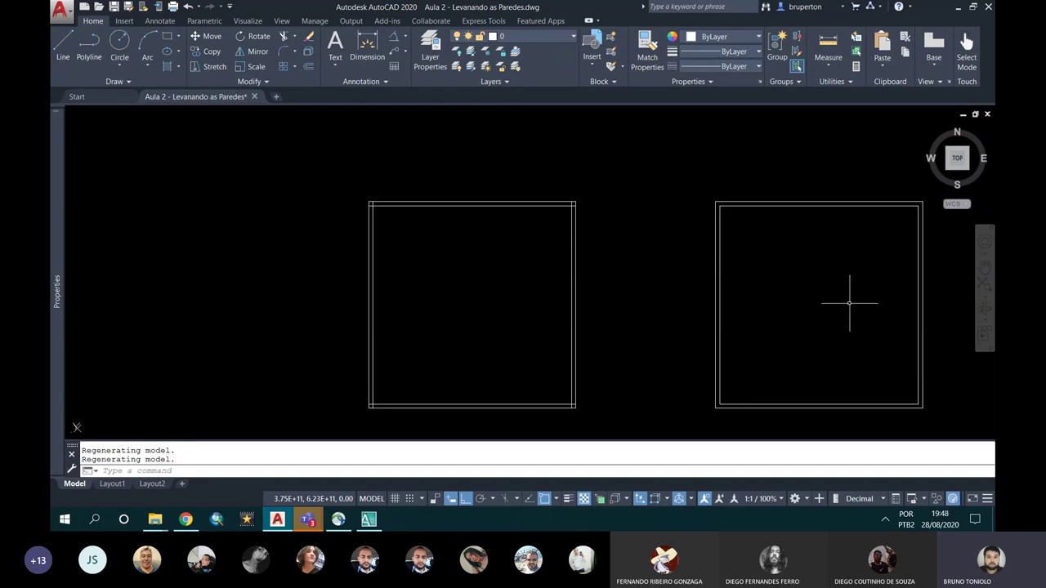
{"action": "left_click", "coordinate": [694, 191]}
{"action": "left_click", "coordinate": [939, 418]}
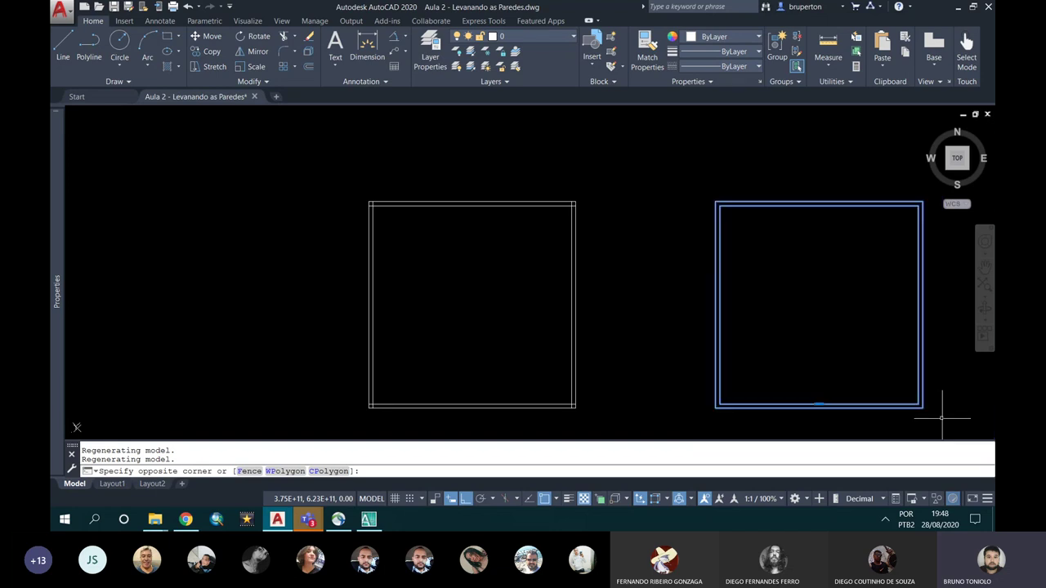
{"action": "key", "text": "Delete"}
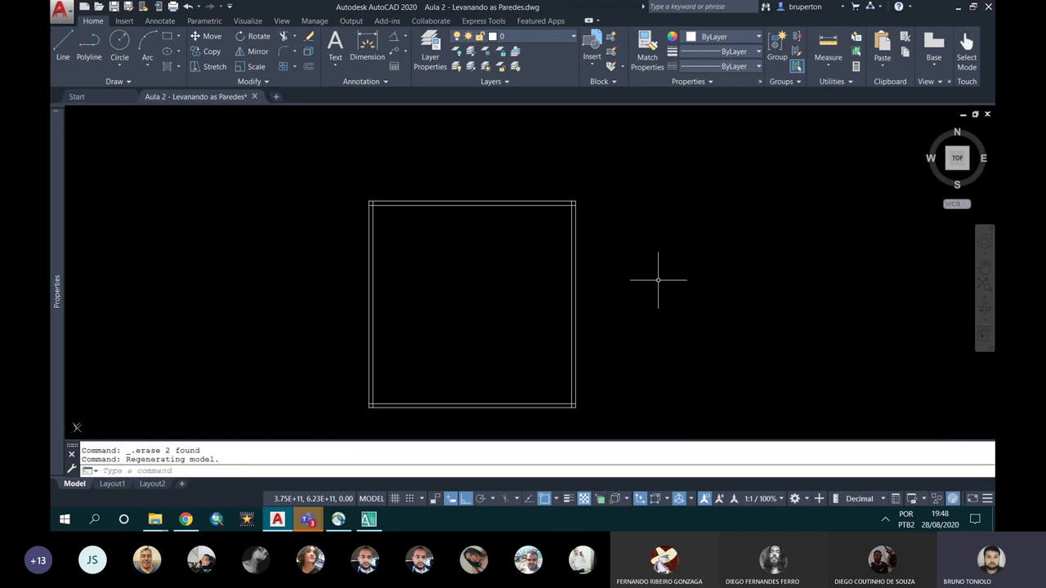
{"action": "middle_click", "coordinate": [662, 280]}
{"action": "middle_click", "coordinate": [661, 280]}
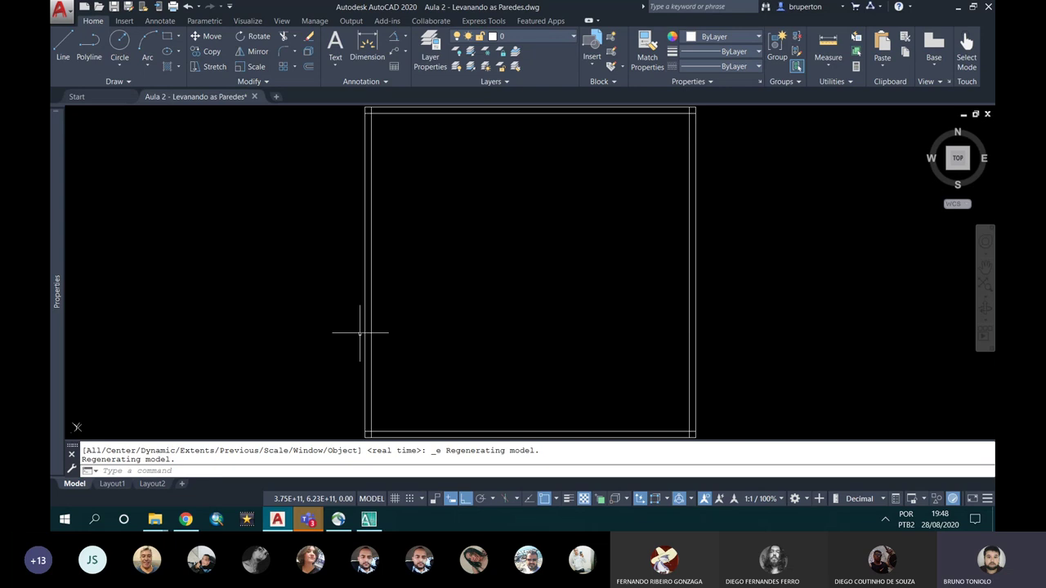
{"action": "left_click_drag", "start_coordinate": [477, 12], "coordinate": [51, 163]}
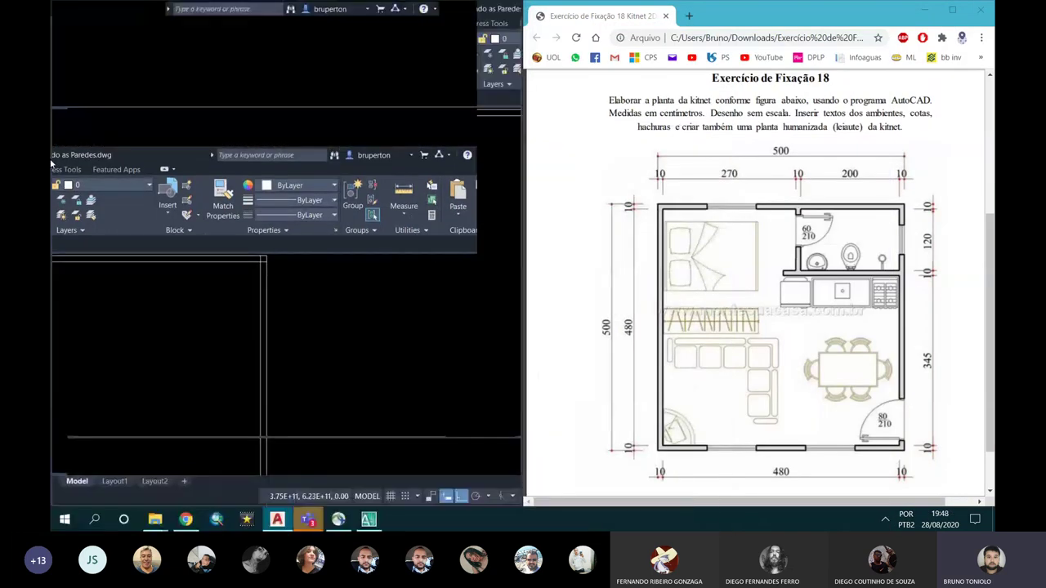
Snap AutoCAD to the left half beside the 500-by-500 kitnet PDF in Chrome
{"action": "left_click_drag", "start_coordinate": [50, 164], "coordinate": [51, 164]}
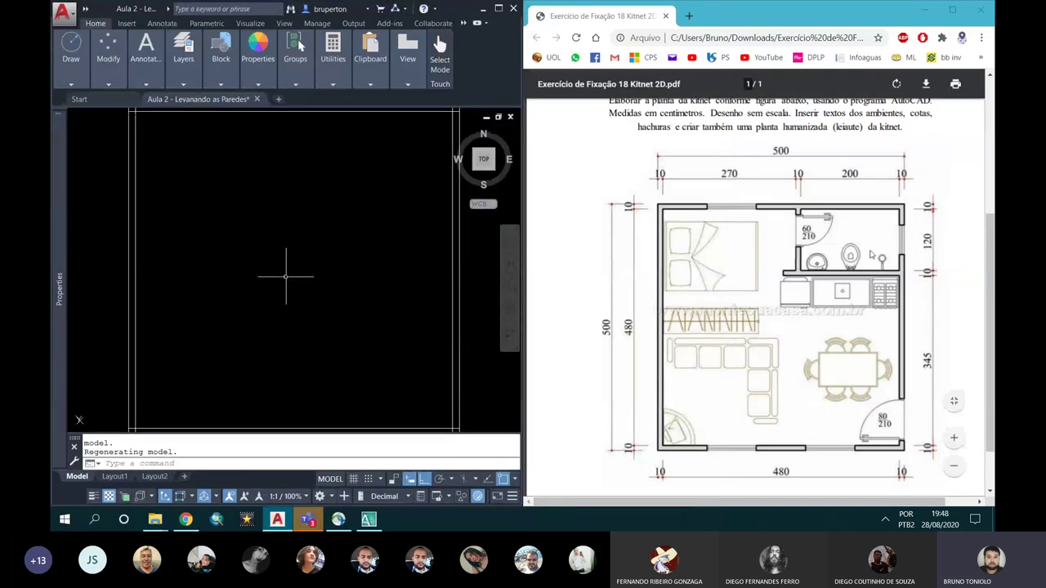
{"action": "mouse_move", "coordinate": [776, 327]}
{"action": "scroll", "coordinate": [262, 242], "scroll_direction": "down", "scroll_amount": 2}
{"action": "scroll", "coordinate": [327, 163], "scroll_direction": "up", "scroll_amount": 2}
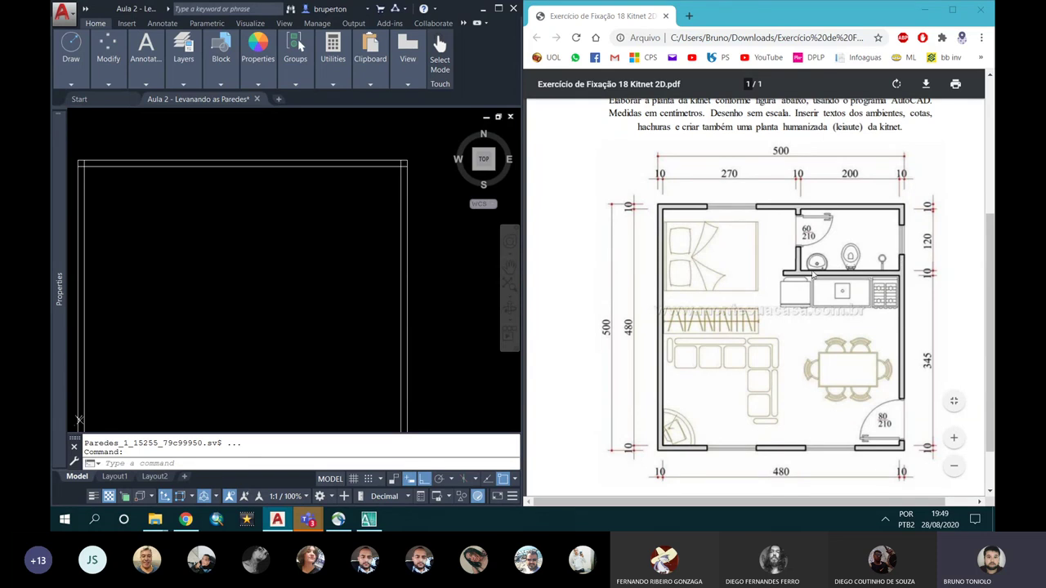
Offset the right wall line 2 units inward to start the vertical partition
{"action": "middle_click", "coordinate": [372, 184]}
{"action": "type", "text": "o"}
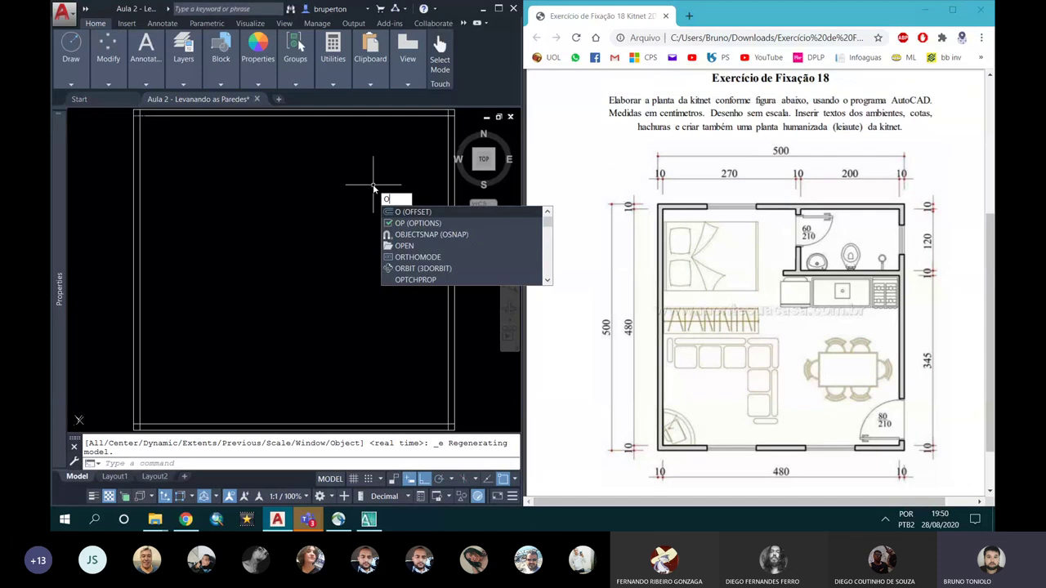
{"action": "key", "text": "Return"}
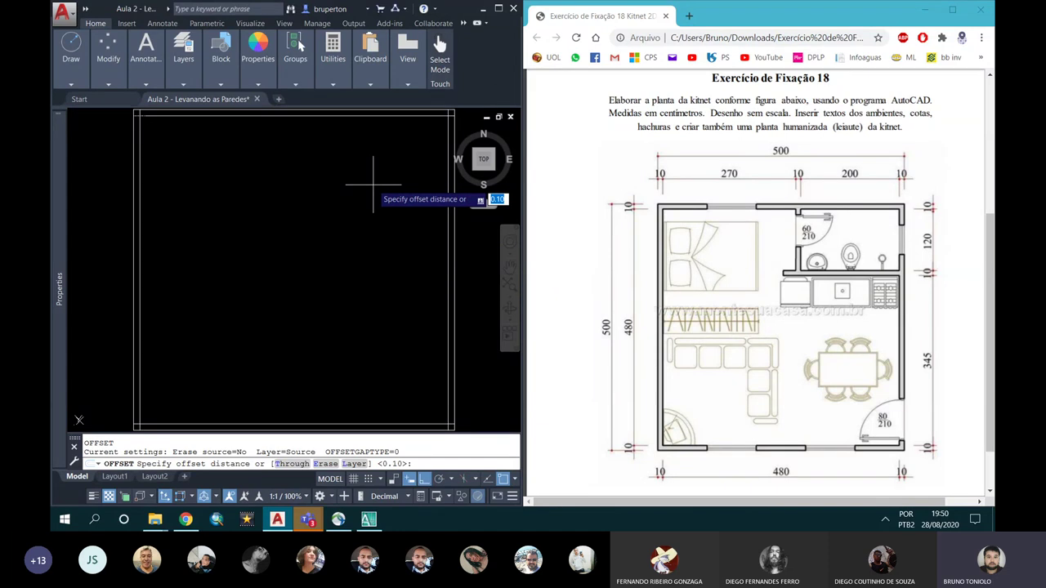
{"action": "type", "text": "2"}
{"action": "key", "text": "Return"}
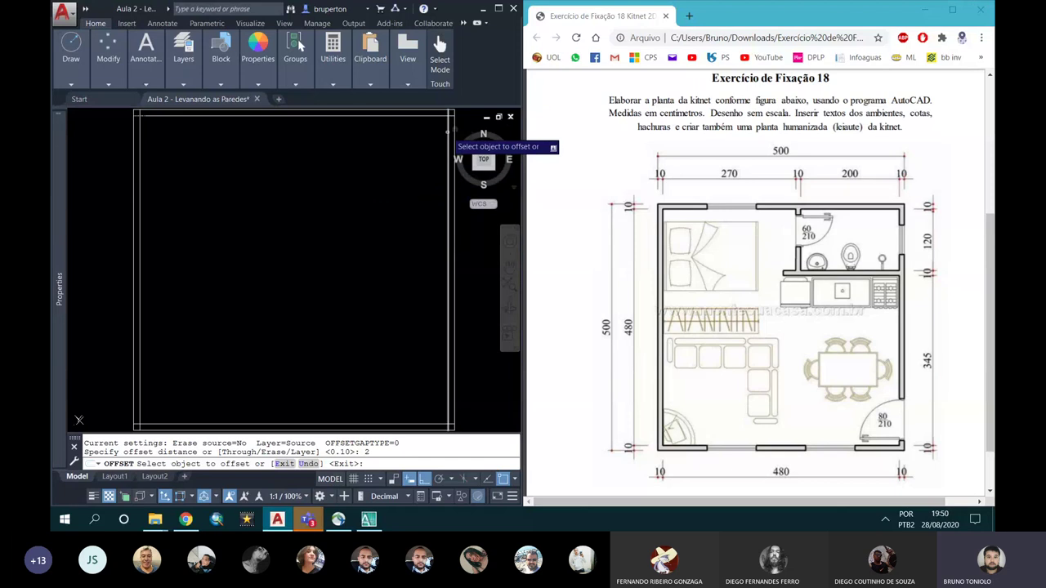
{"action": "left_click", "coordinate": [451, 129]}
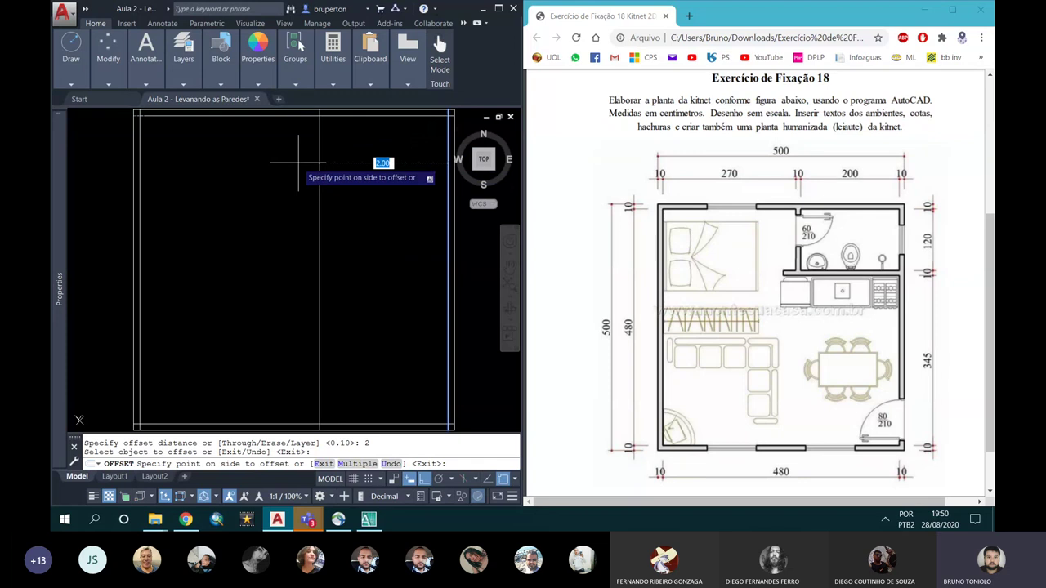
{"action": "left_click", "coordinate": [298, 163]}
{"action": "key", "text": "Return"}
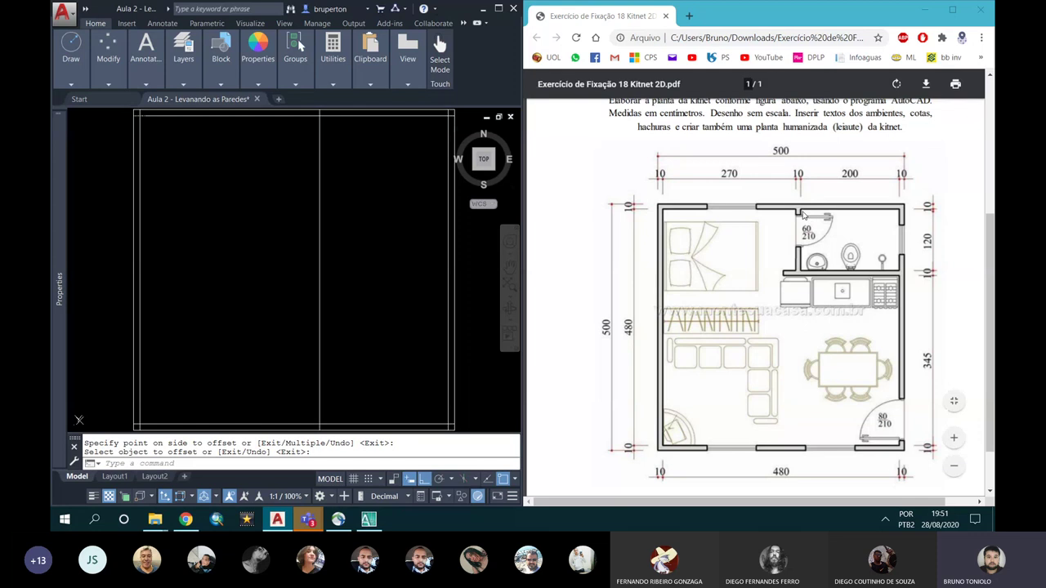
Offset the new partition line 0.1 to its left to make it double-lined
{"action": "mouse_move", "coordinate": [780, 310]}
{"action": "right_click", "coordinate": [273, 216]}
{"action": "key", "text": "Return"}
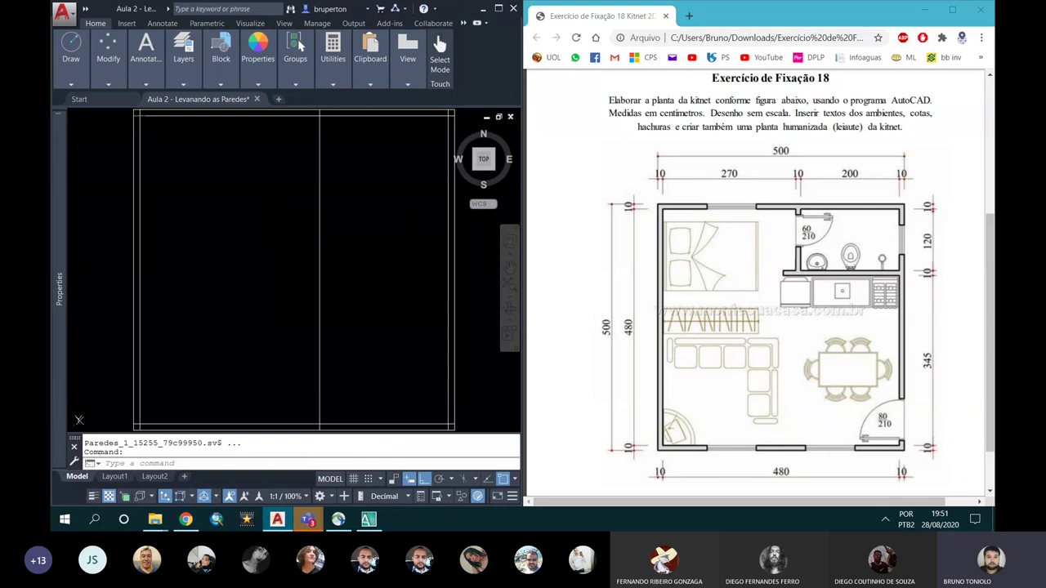
{"action": "type", "text": "0.1"}
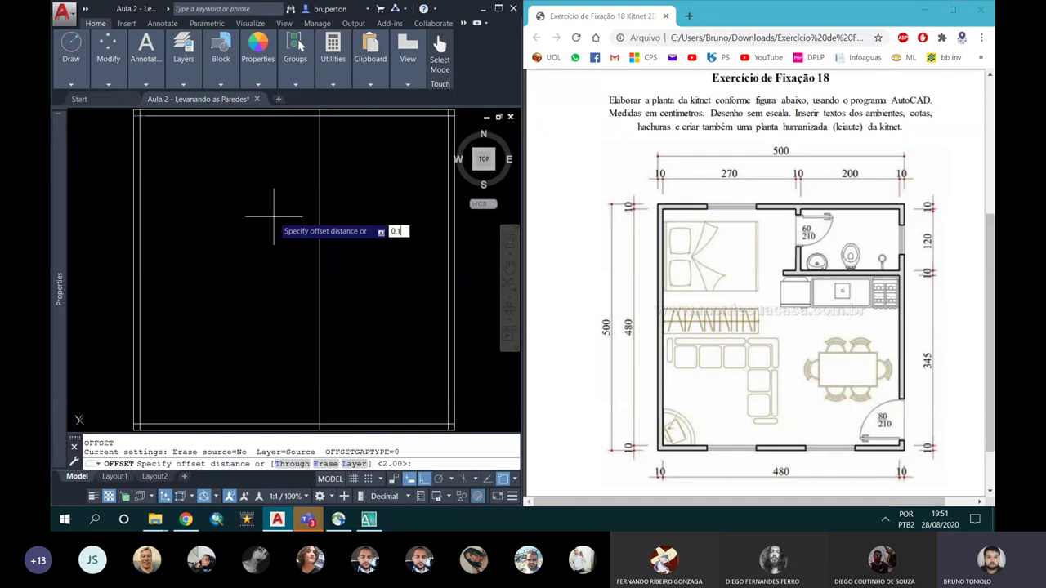
{"action": "key", "text": "Return"}
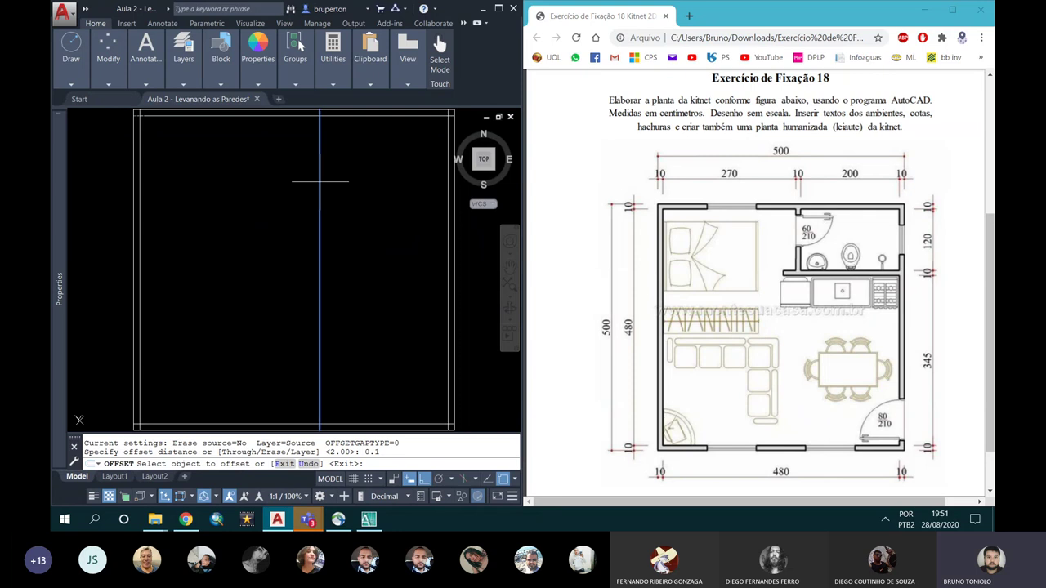
{"action": "left_click", "coordinate": [319, 186]}
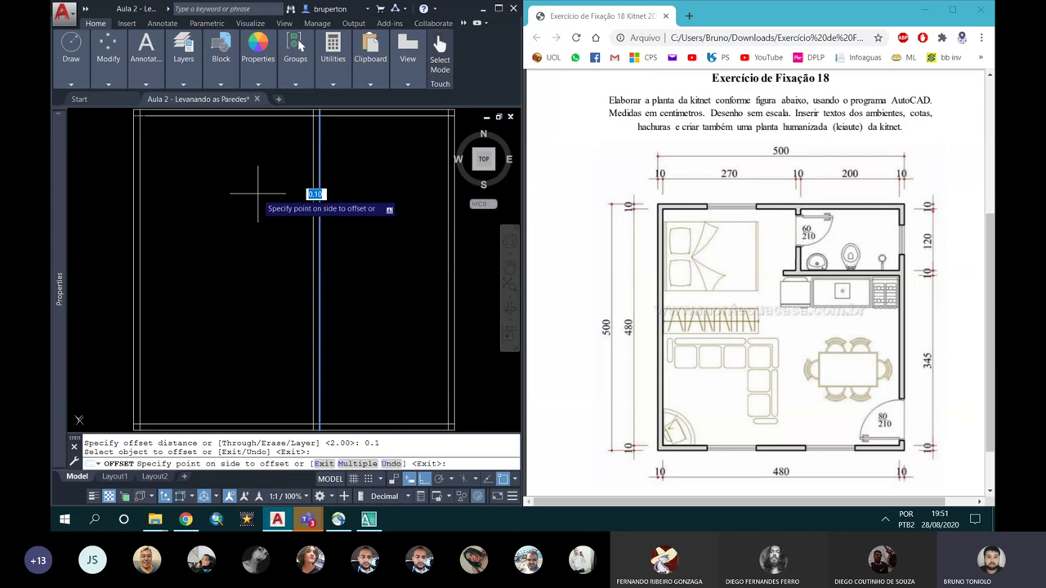
{"action": "left_click", "coordinate": [280, 205]}
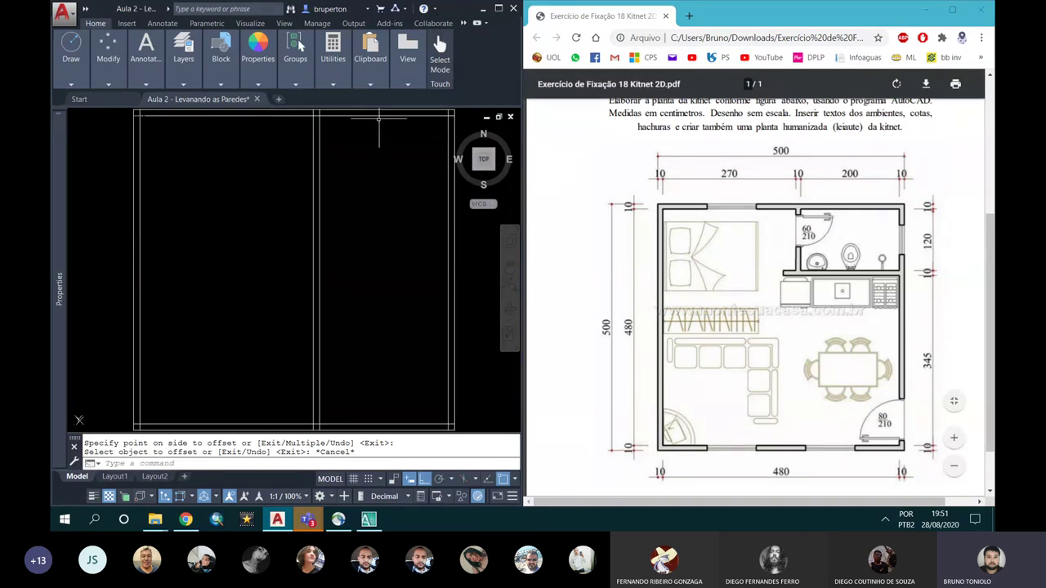
Offset the top wall line 1.2 downward to start the horizontal partition
{"action": "type", "text": "O"}
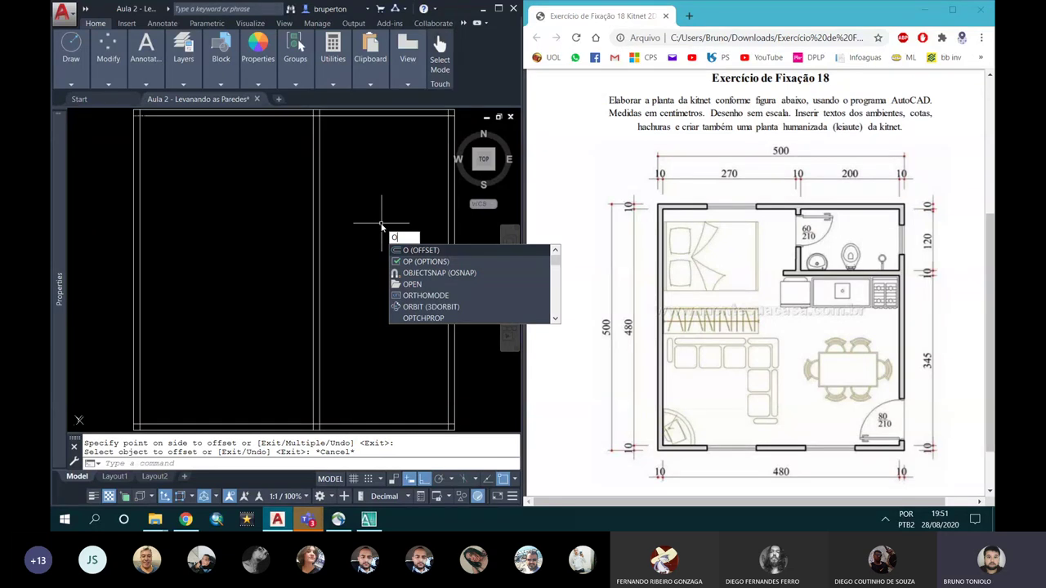
{"action": "key", "text": "Return"}
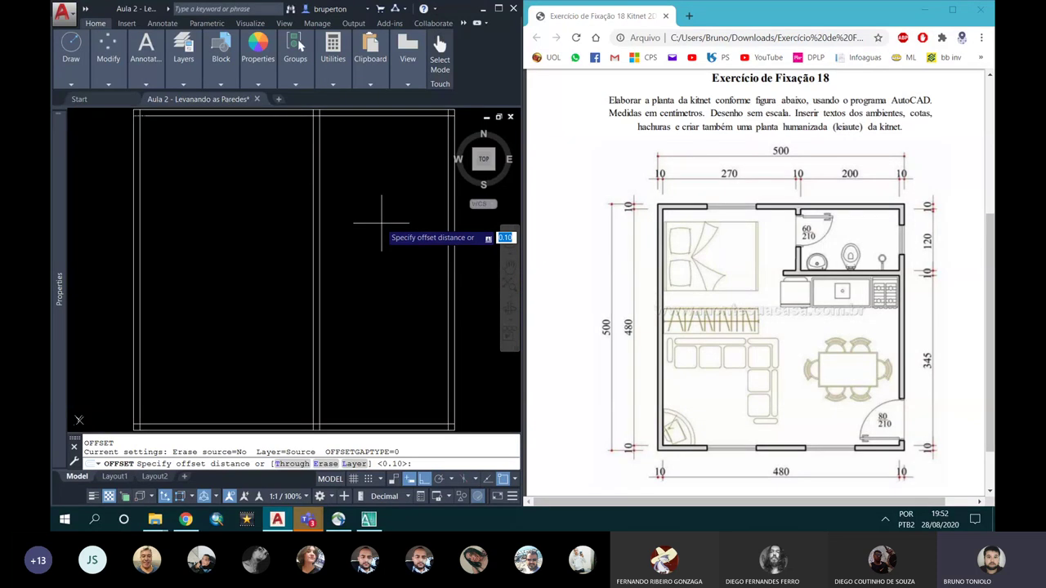
{"action": "type", "text": "1"}
{"action": "key", "text": "Return"}
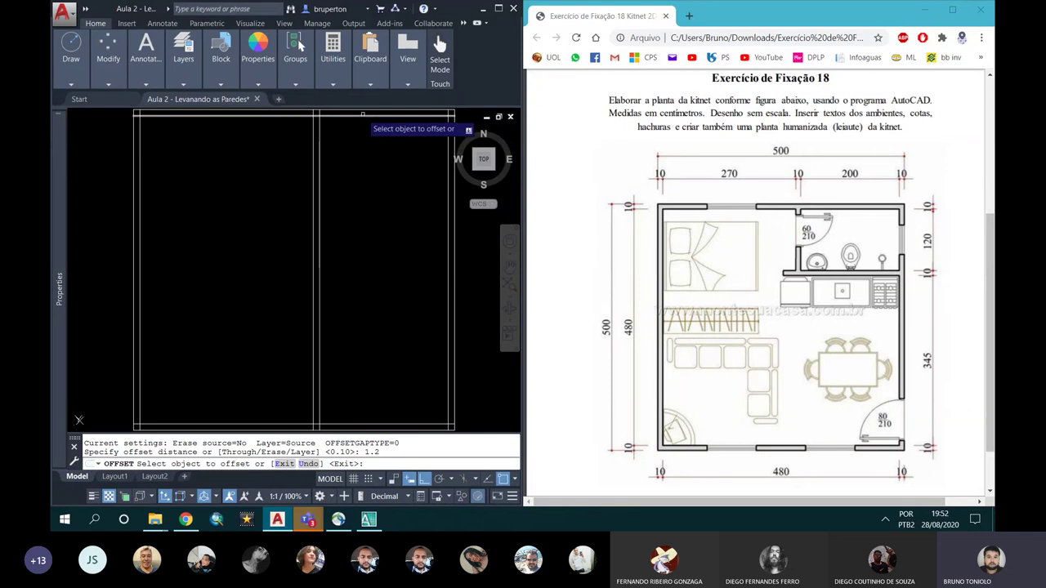
{"action": "left_click", "coordinate": [362, 116]}
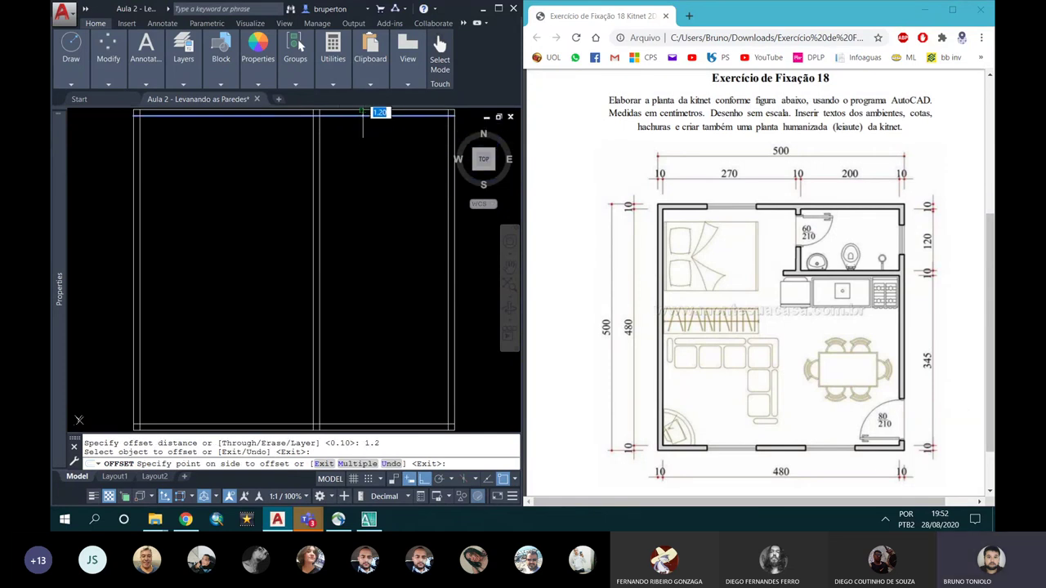
{"action": "scroll", "coordinate": [357, 156], "scroll_direction": "down", "scroll_amount": 1}
{"action": "scroll", "coordinate": [357, 145], "scroll_direction": "down", "scroll_amount": 1}
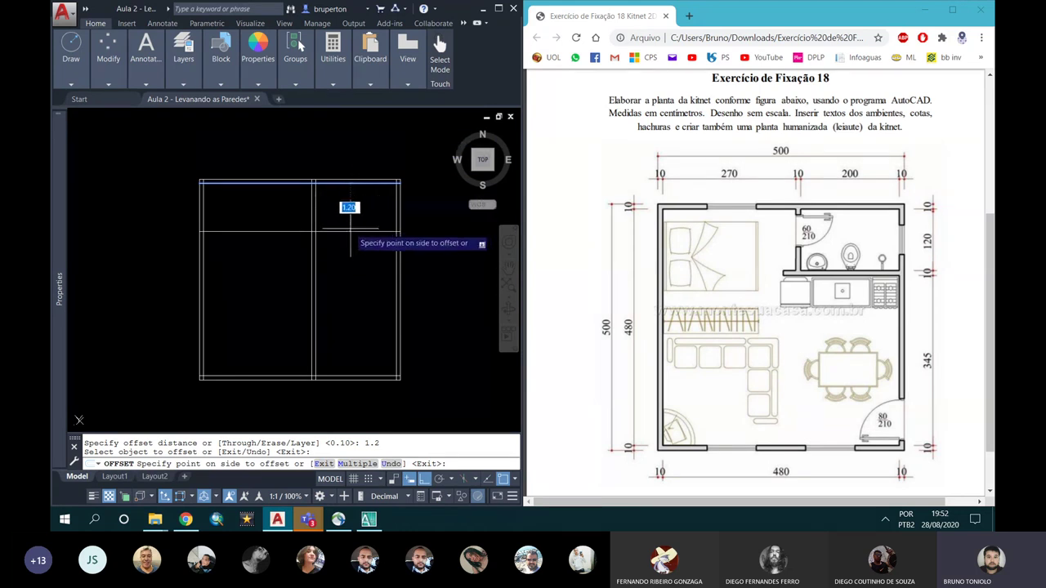
{"action": "left_click", "coordinate": [349, 231]}
{"action": "scroll", "coordinate": [344, 232], "scroll_direction": "down", "scroll_amount": 1}
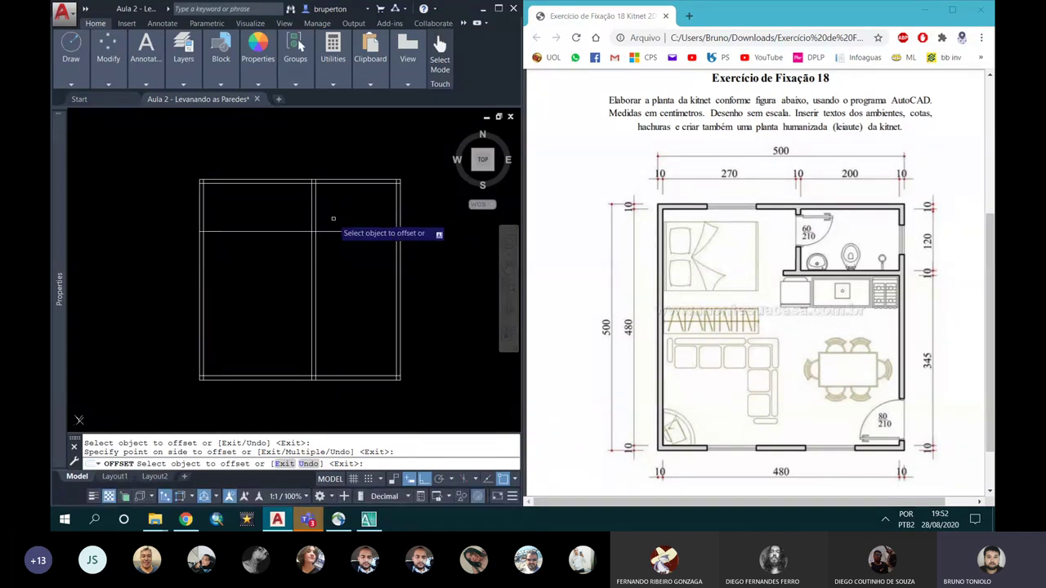
{"action": "key", "text": "Escape"}
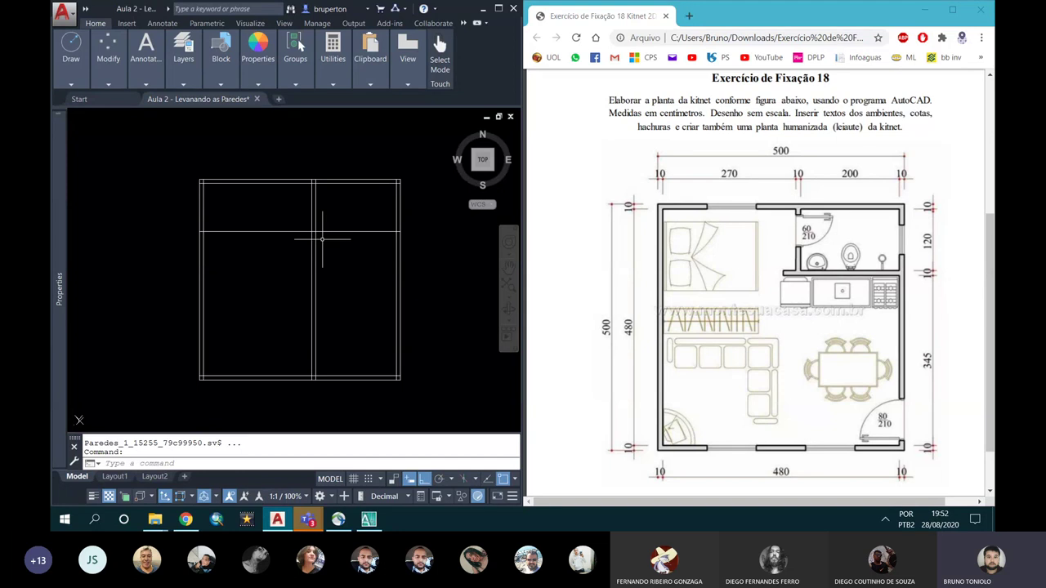
Offset the new horizontal partition line 0.1 downward to make it double-lined
{"action": "type", "text": "o"}
{"action": "key", "text": "Return"}
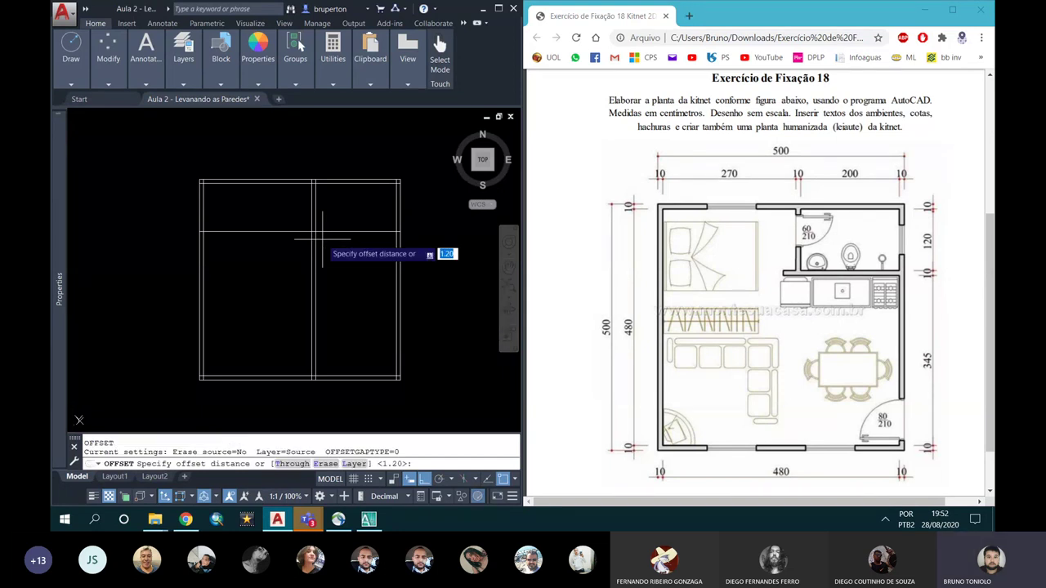
{"action": "type", "text": "0."}
{"action": "key", "text": "Return"}
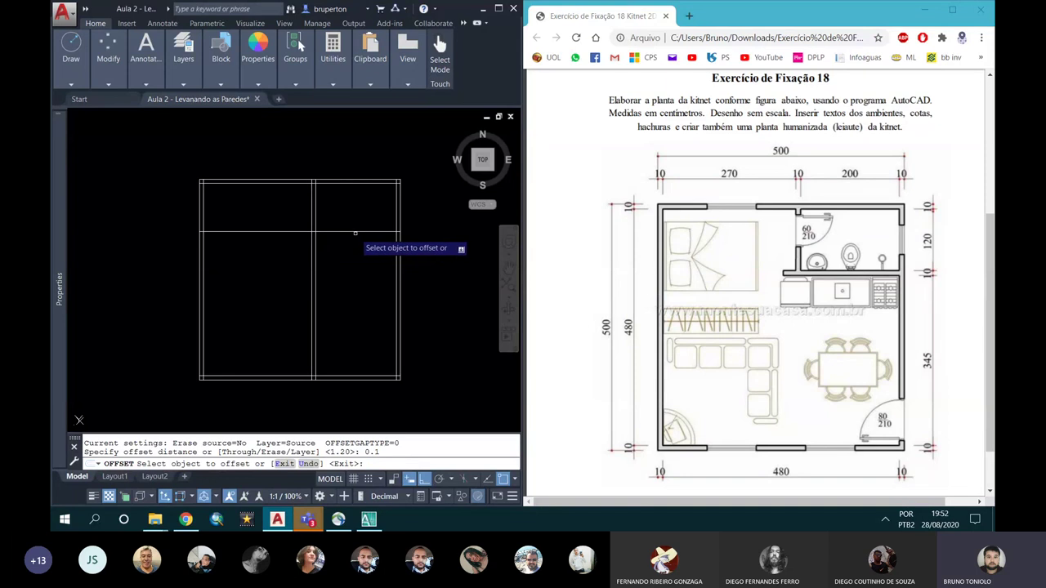
{"action": "left_click", "coordinate": [356, 232]}
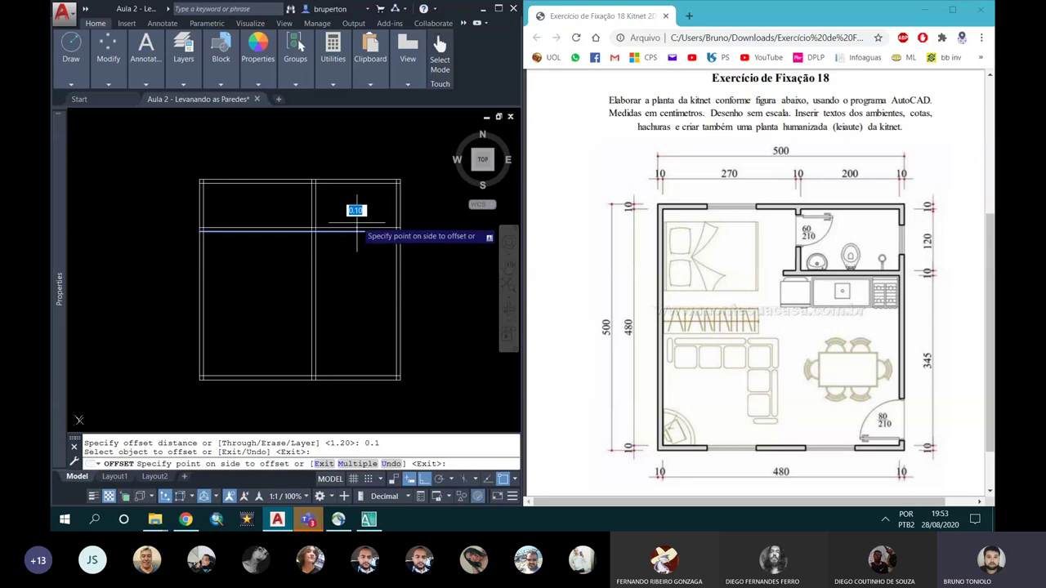
{"action": "left_click", "coordinate": [359, 257]}
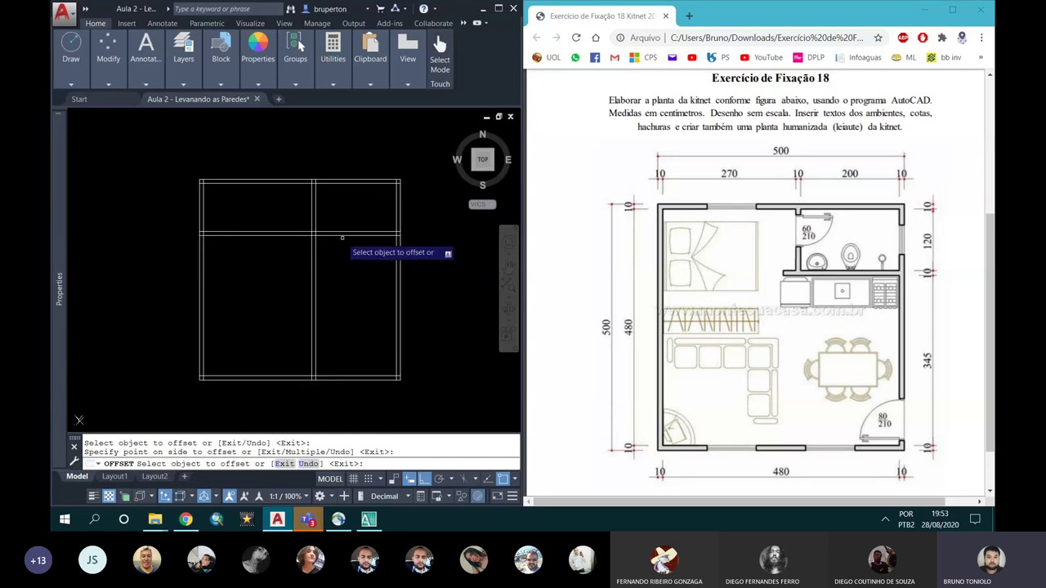
{"action": "key", "text": "Escape"}
{"action": "scroll", "coordinate": [335, 230], "scroll_direction": "up", "scroll_amount": 2}
{"action": "scroll", "coordinate": [334, 232], "scroll_direction": "up", "scroll_amount": 2}
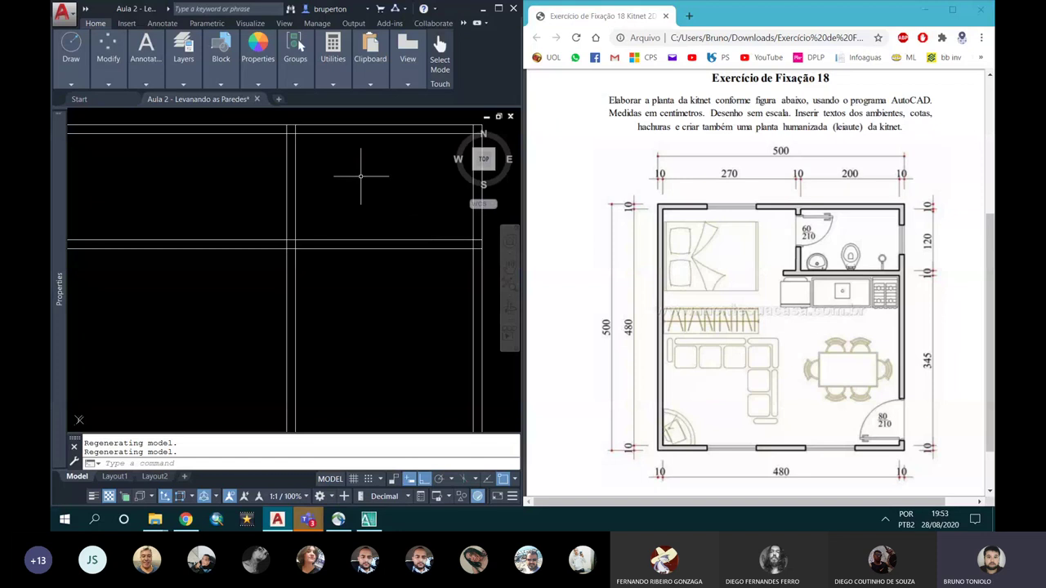
{"action": "scroll", "coordinate": [356, 166], "scroll_direction": "down", "scroll_amount": 2}
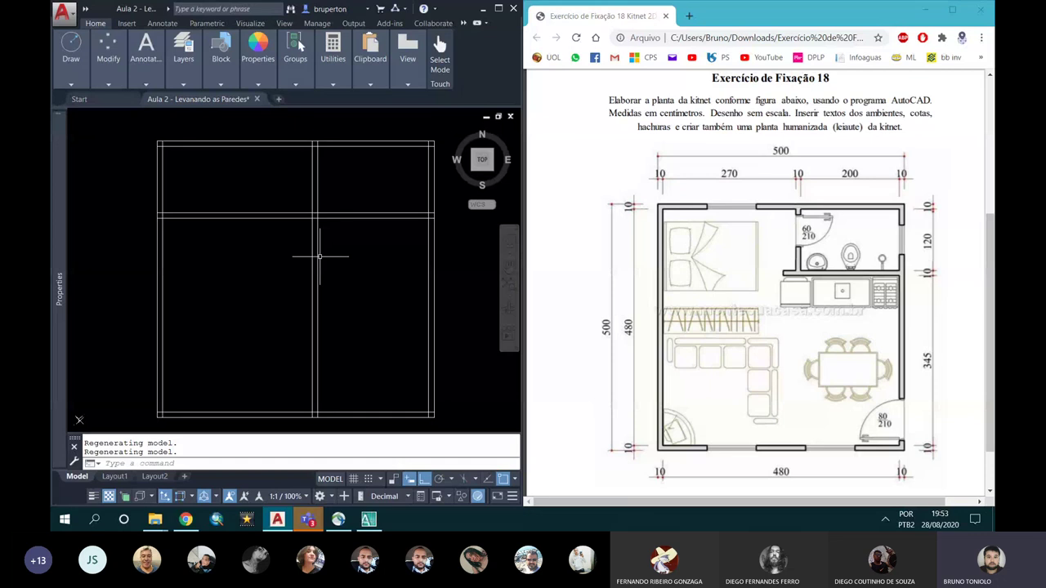
{"action": "scroll", "coordinate": [168, 152], "scroll_direction": "up", "scroll_amount": 2}
{"action": "middle_click_drag", "start_coordinate": [275, 233], "coordinate": [299, 264]}
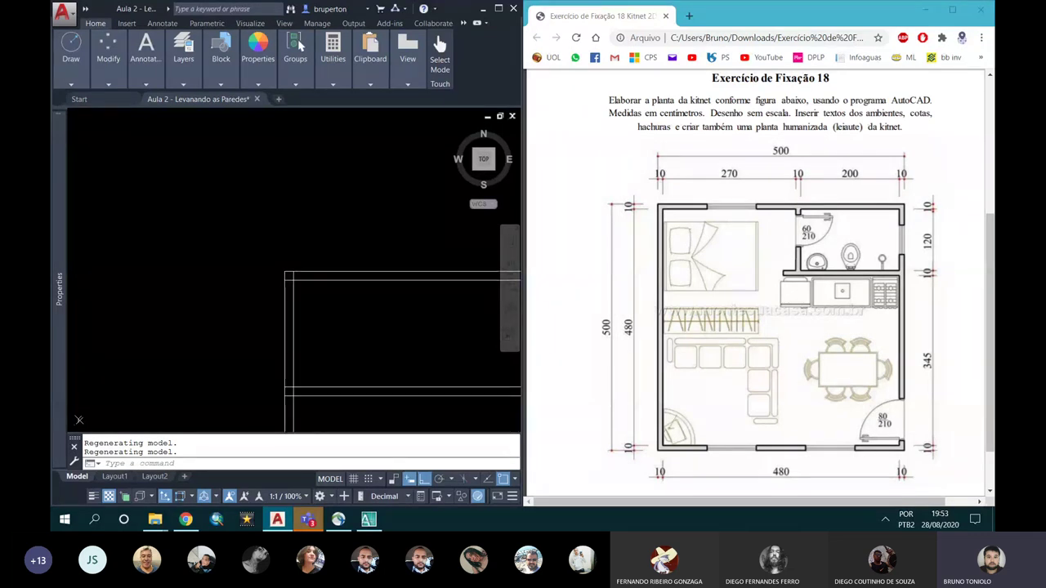
{"action": "scroll", "coordinate": [263, 253], "scroll_direction": "down", "scroll_amount": 5}
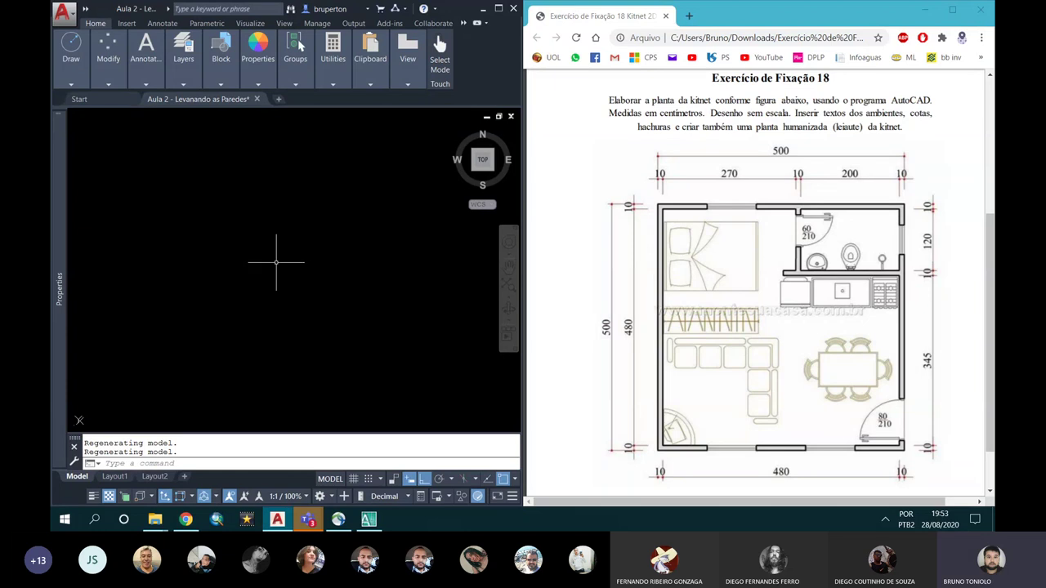
{"action": "middle_click", "coordinate": [276, 262]}
{"action": "middle_click", "coordinate": [277, 263]}
{"action": "right_click", "coordinate": [285, 262]}
{"action": "key", "text": "Escape"}
{"action": "key", "text": "Escape"}
{"action": "scroll", "coordinate": [238, 265], "scroll_direction": "down", "scroll_amount": 2}
{"action": "scroll", "coordinate": [191, 196], "scroll_direction": "up", "scroll_amount": 3}
{"action": "scroll", "coordinate": [326, 278], "scroll_direction": "up", "scroll_amount": 2}
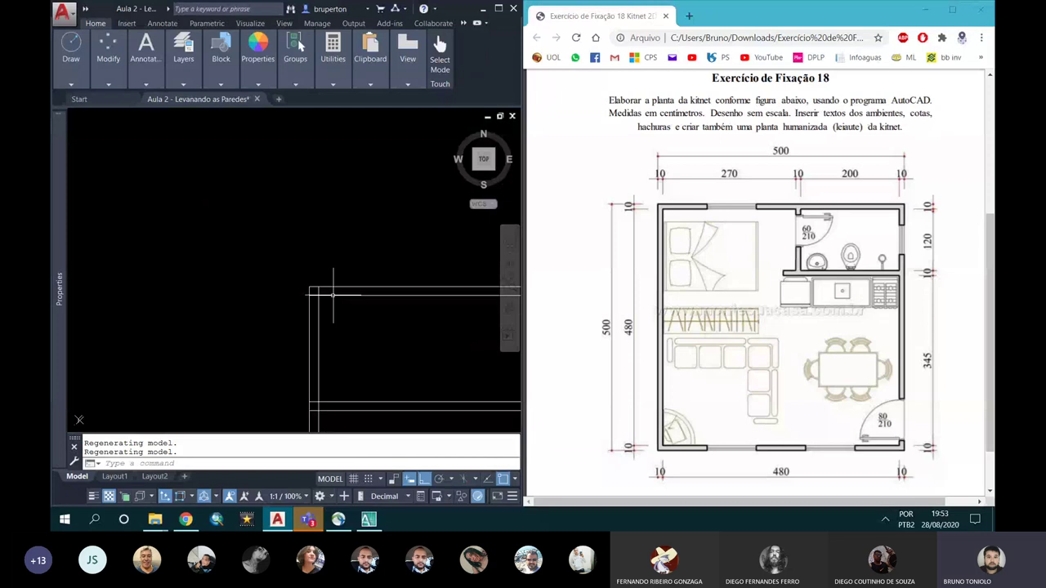
{"action": "scroll", "coordinate": [245, 241], "scroll_direction": "down", "scroll_amount": 3}
{"action": "middle_click", "coordinate": [241, 240]}
{"action": "middle_click", "coordinate": [241, 240]}
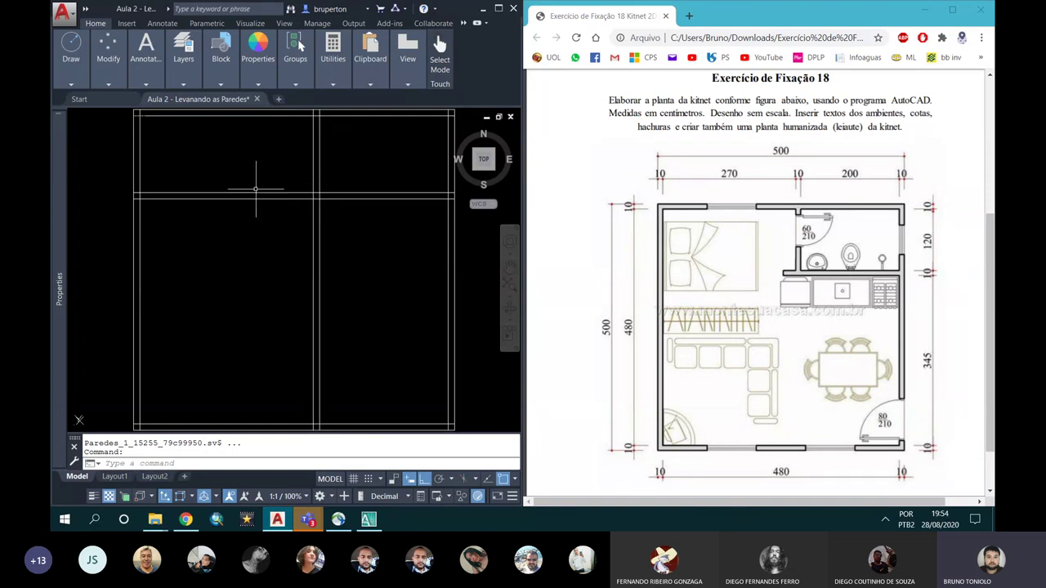
Offset the vertical partition line 0.35 to the left
{"action": "type", "text": "o"}
{"action": "key", "text": "Return"}
{"action": "type", "text": "0.35"}
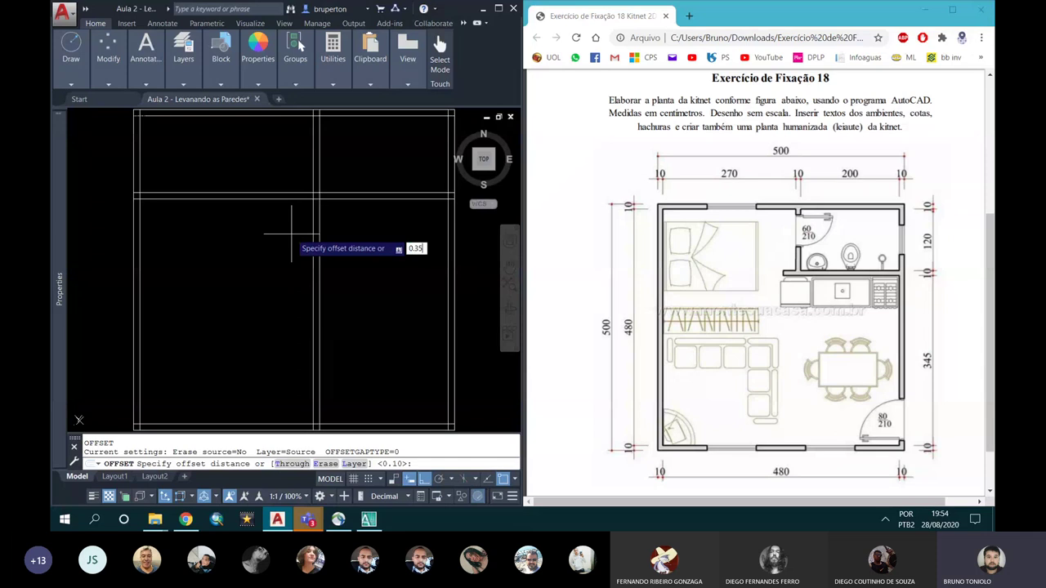
{"action": "key", "text": "Return"}
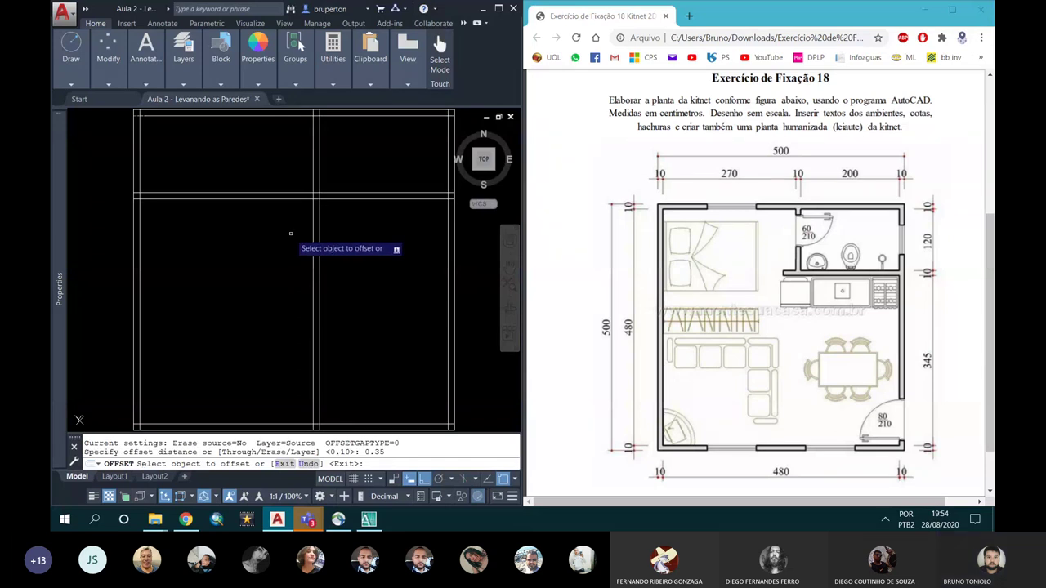
{"action": "left_click", "coordinate": [313, 180]}
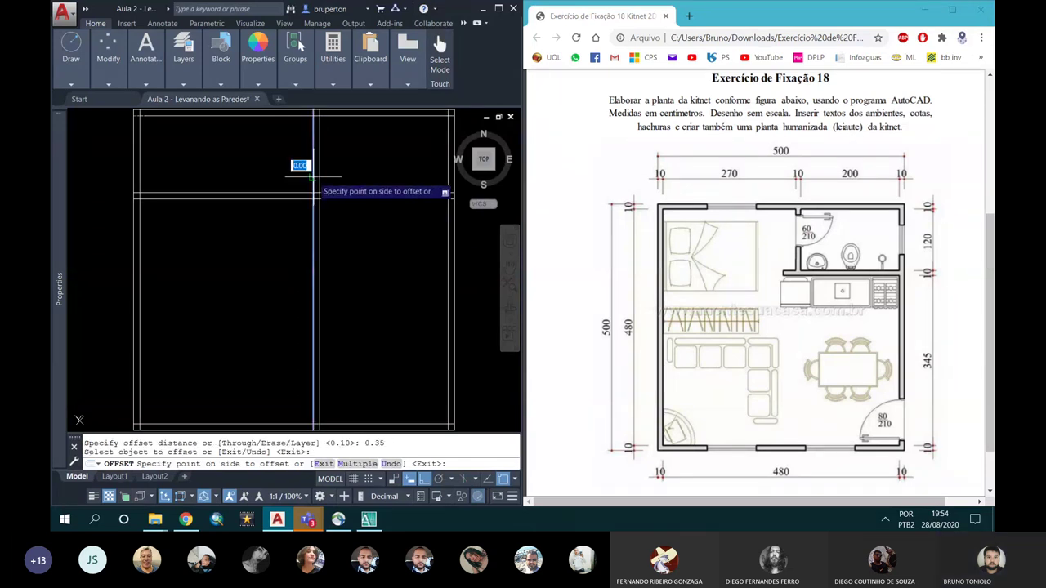
{"action": "left_click", "coordinate": [257, 187]}
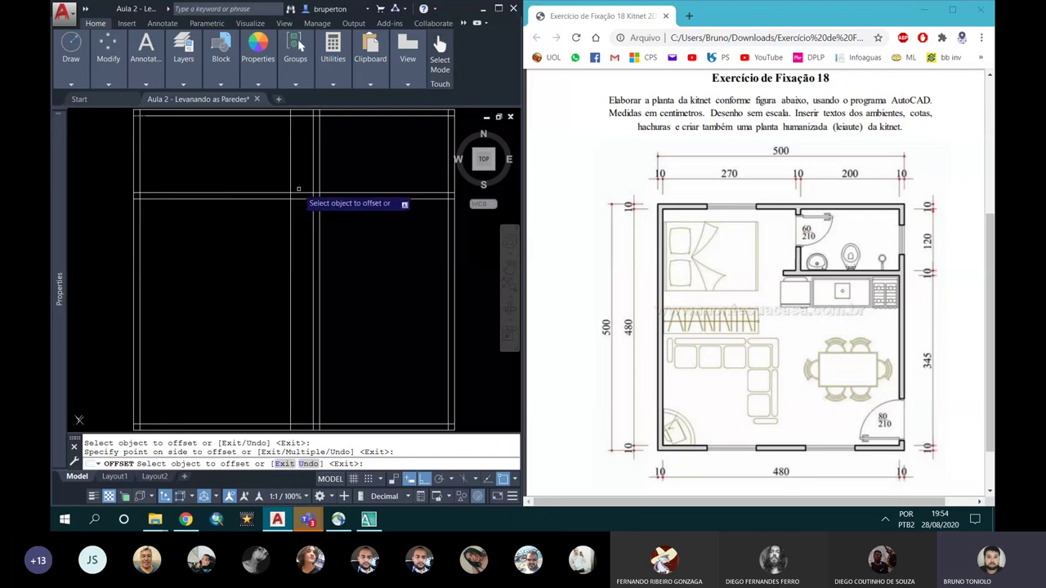
{"action": "key", "text": "Escape"}
{"action": "scroll", "coordinate": [290, 212], "scroll_direction": "up", "scroll_amount": 1}
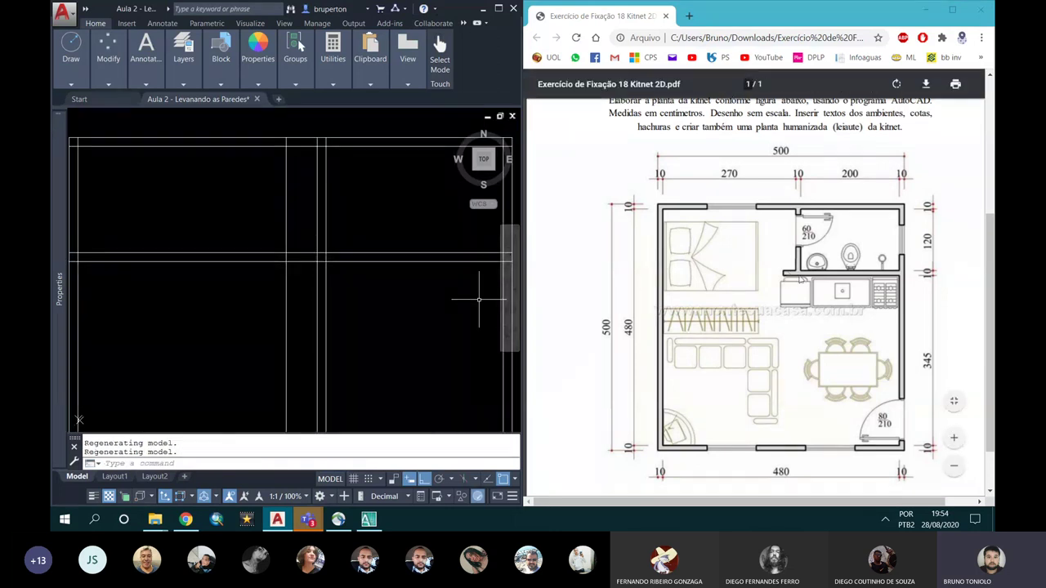
{"action": "key", "text": "Escape"}
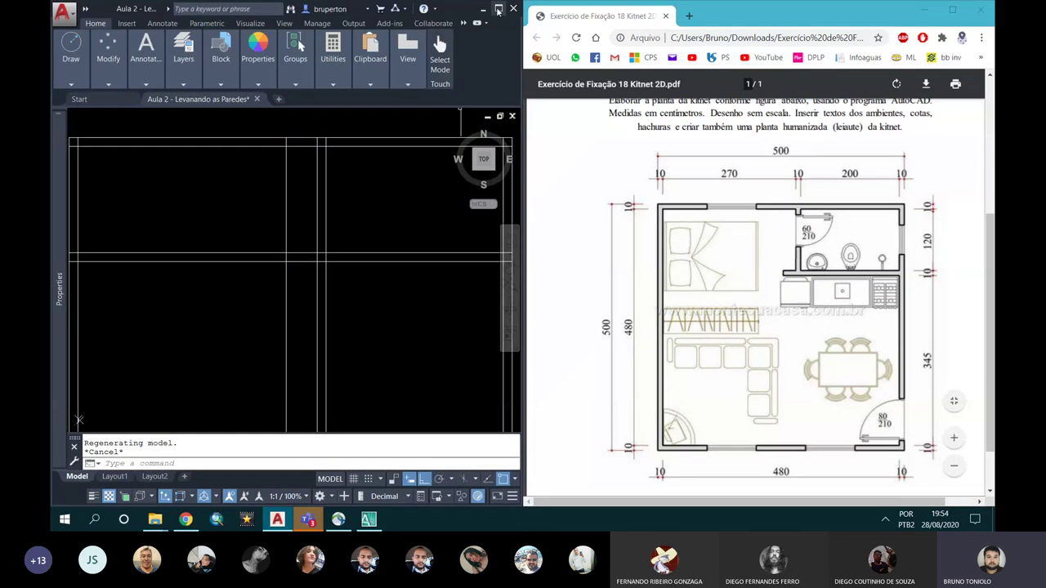
Maximize the drawing window and fit the whole floor plan in view
{"action": "left_click", "coordinate": [498, 10]}
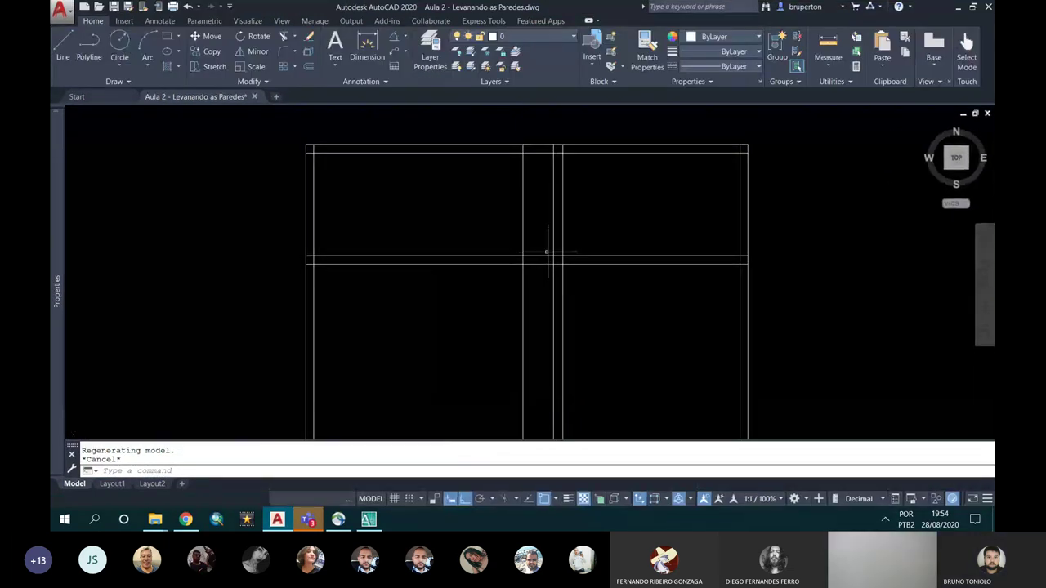
{"action": "middle_click_drag", "start_coordinate": [548, 252], "coordinate": [615, 229]}
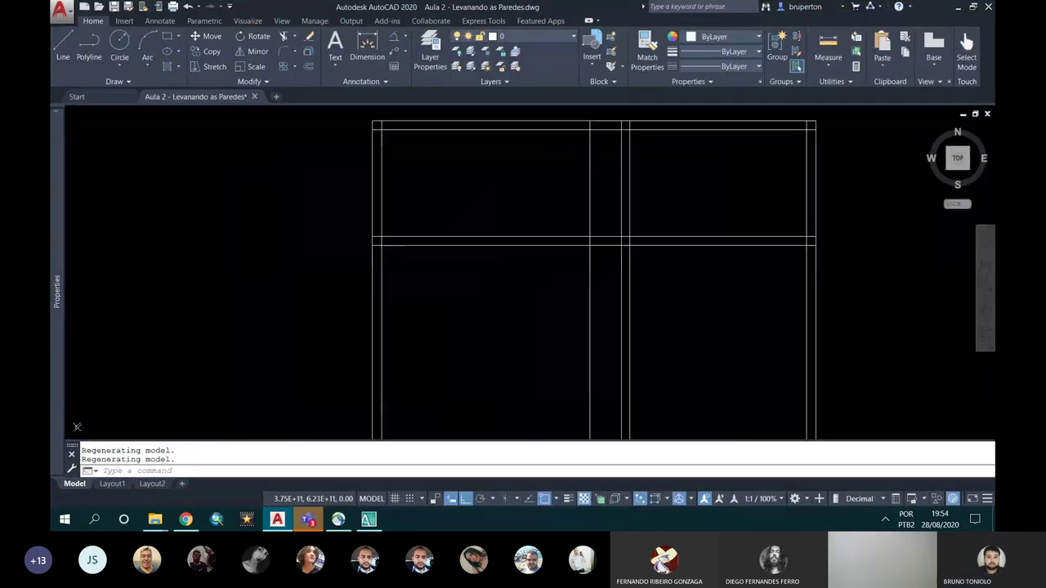
{"action": "scroll", "coordinate": [648, 229], "scroll_direction": "down", "scroll_amount": 4}
{"action": "middle_click", "coordinate": [517, 222]}
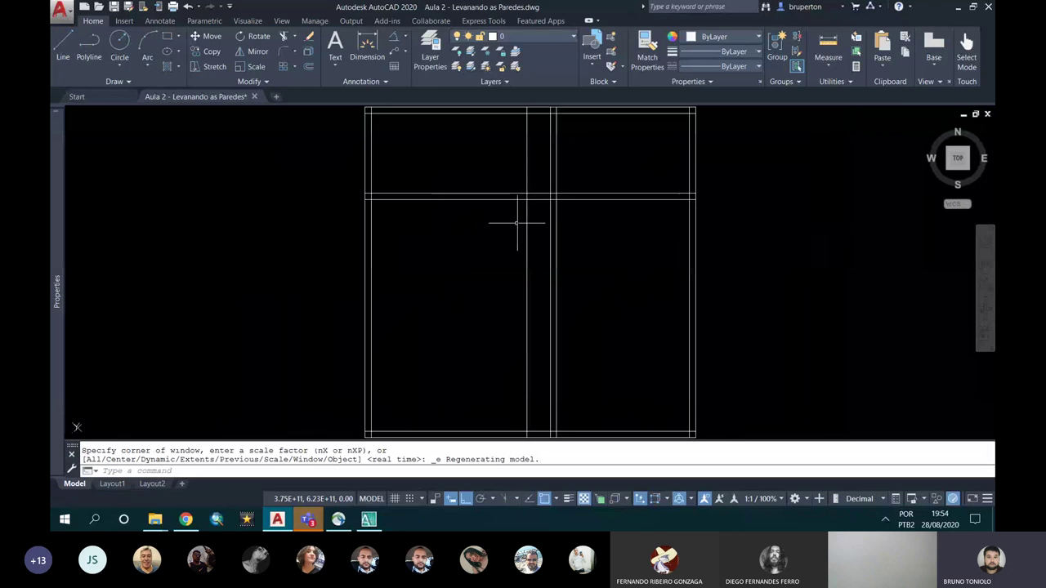
{"action": "type", "text": "S"}
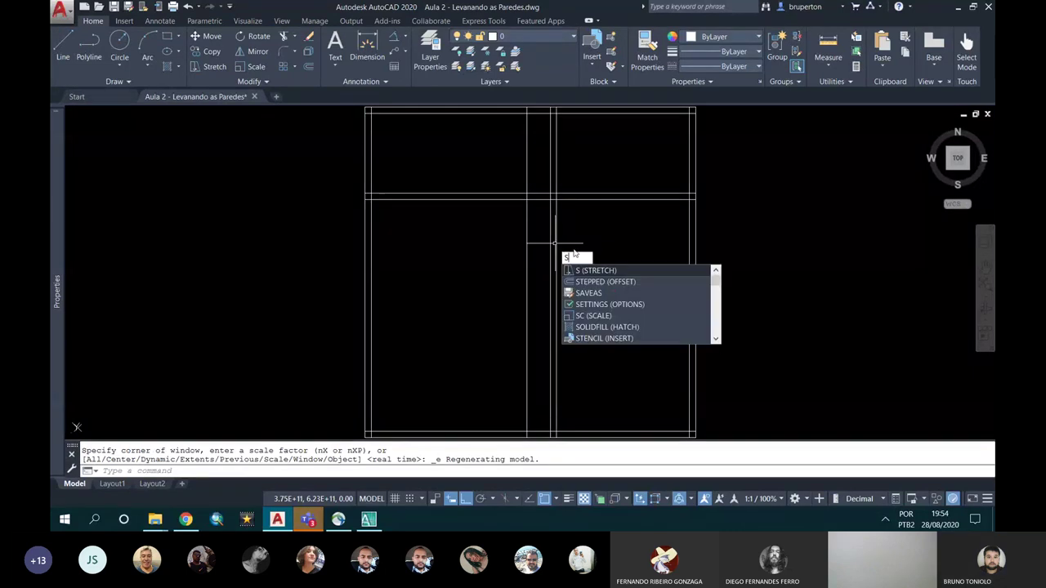
{"action": "key", "text": "Escape"}
{"action": "key", "text": "Escape"}
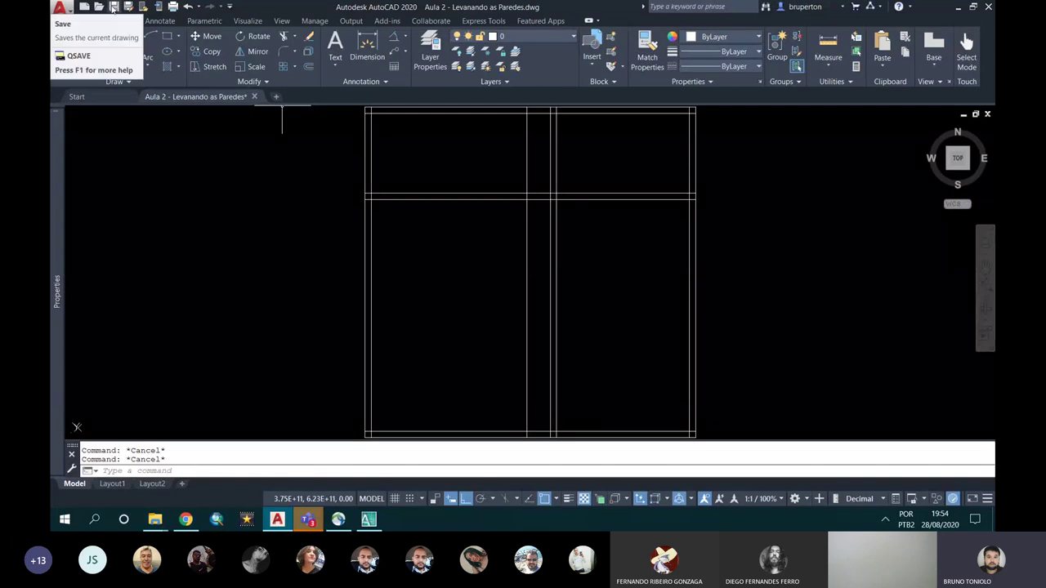
Save the floor plan drawing
{"action": "left_click", "coordinate": [112, 9]}
{"action": "scroll", "coordinate": [501, 199], "scroll_direction": "up", "scroll_amount": 2}
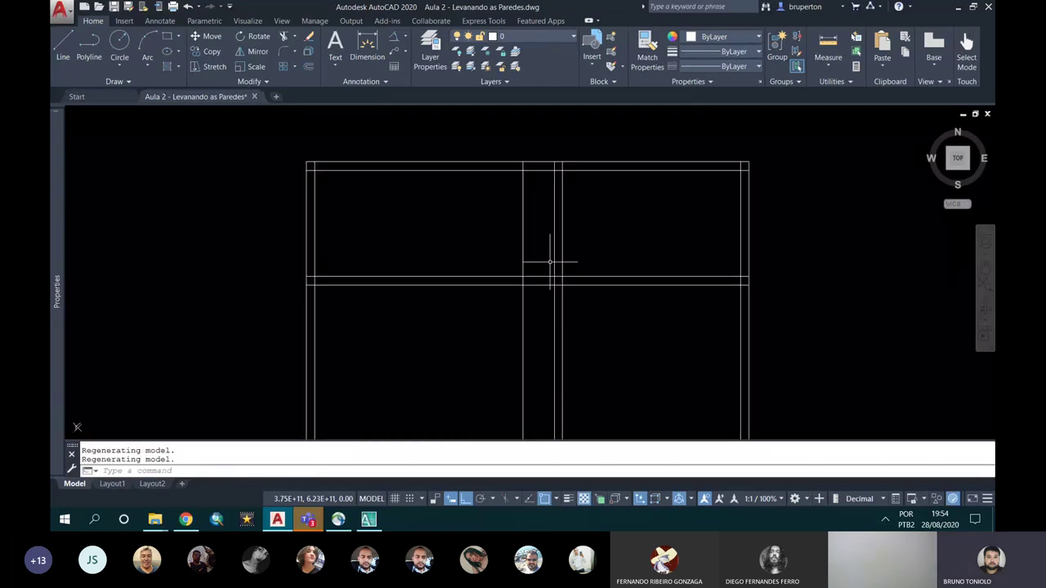
{"action": "middle_click_drag", "start_coordinate": [549, 237], "coordinate": [507, 180]}
{"action": "middle_click", "coordinate": [537, 229]}
{"action": "type", "text": "TR"}
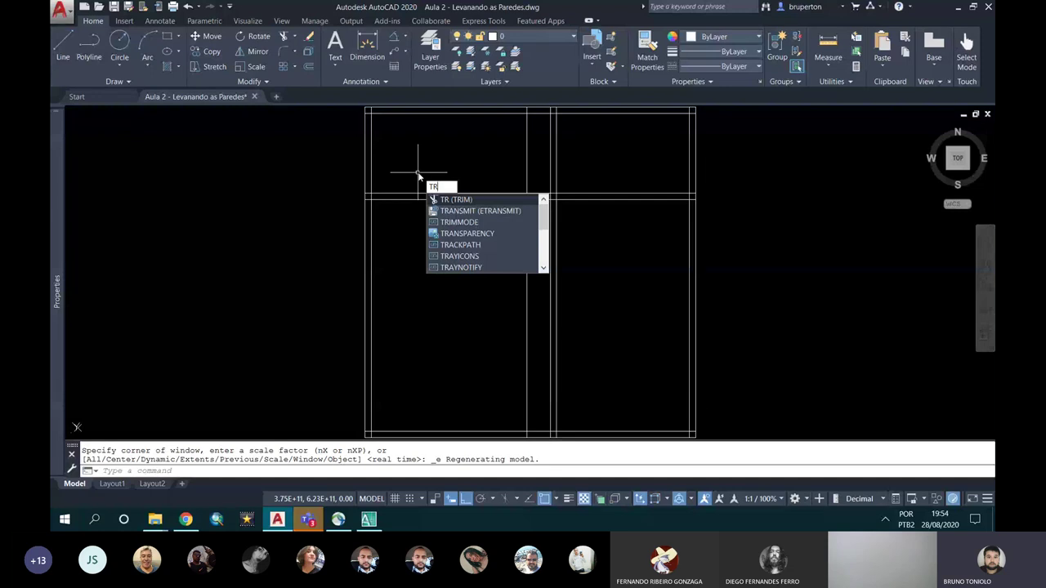
{"action": "key", "text": "Return"}
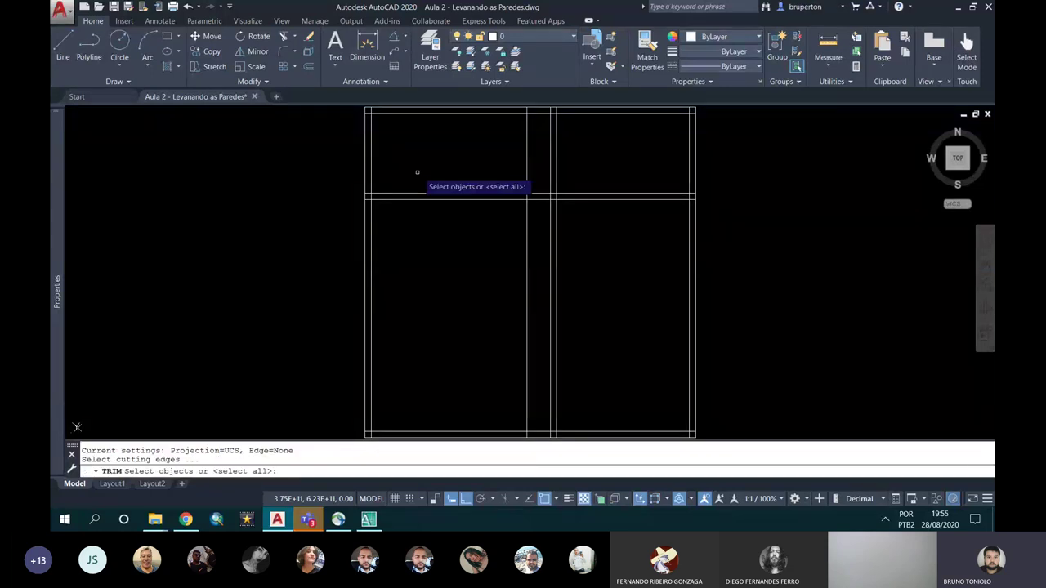
{"action": "key", "text": "Escape"}
{"action": "type", "text": "TR"}
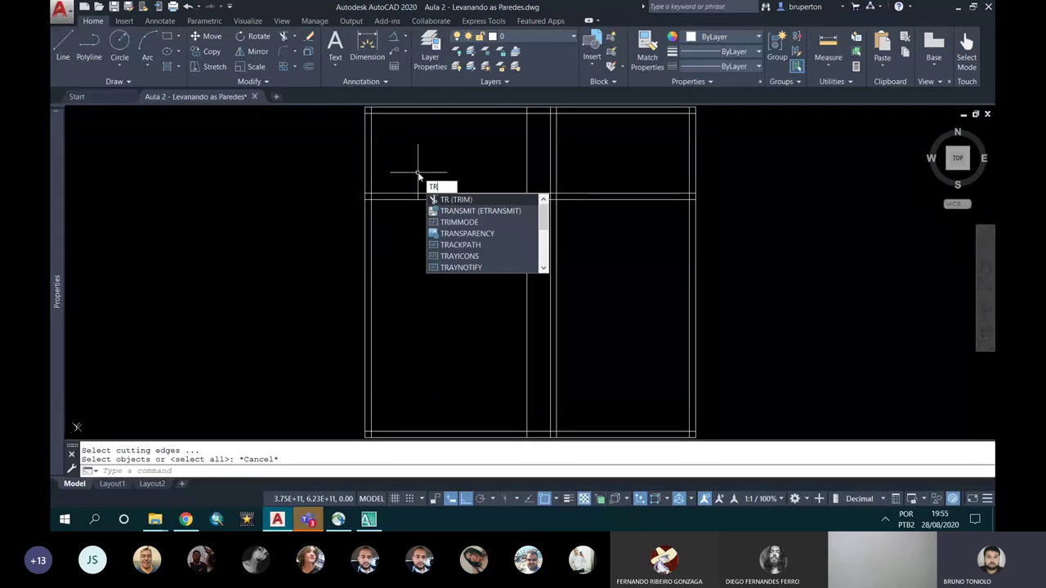
{"action": "key", "text": "Return"}
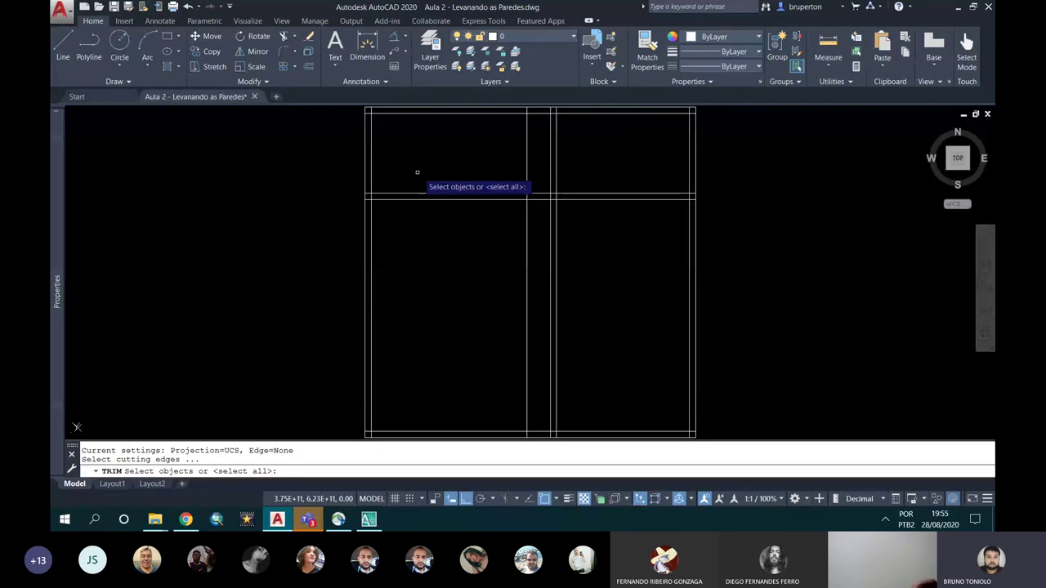
{"action": "key", "text": "Escape"}
{"action": "key", "text": "Escape"}
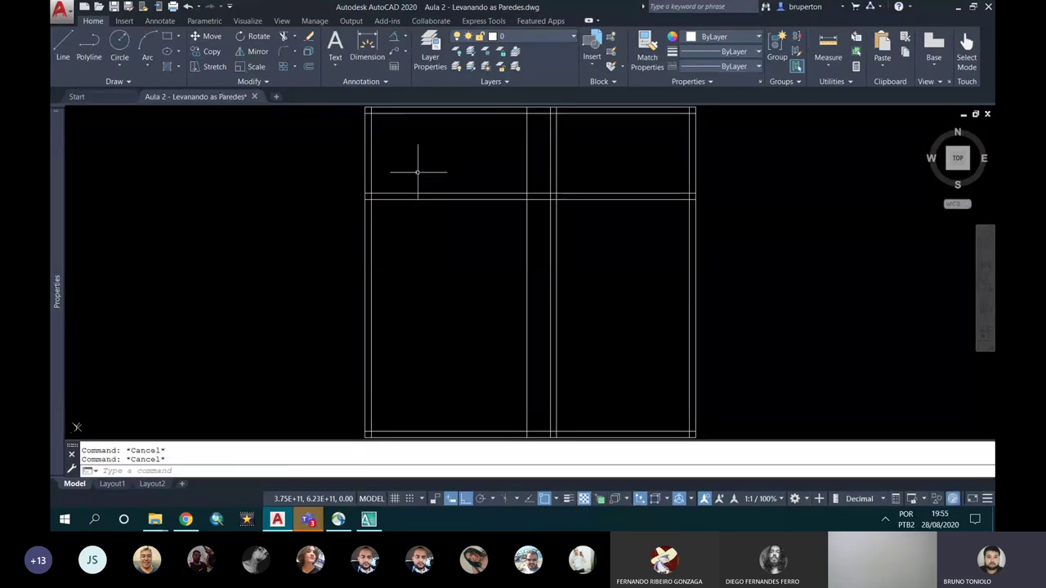
{"action": "type", "text": "TR"}
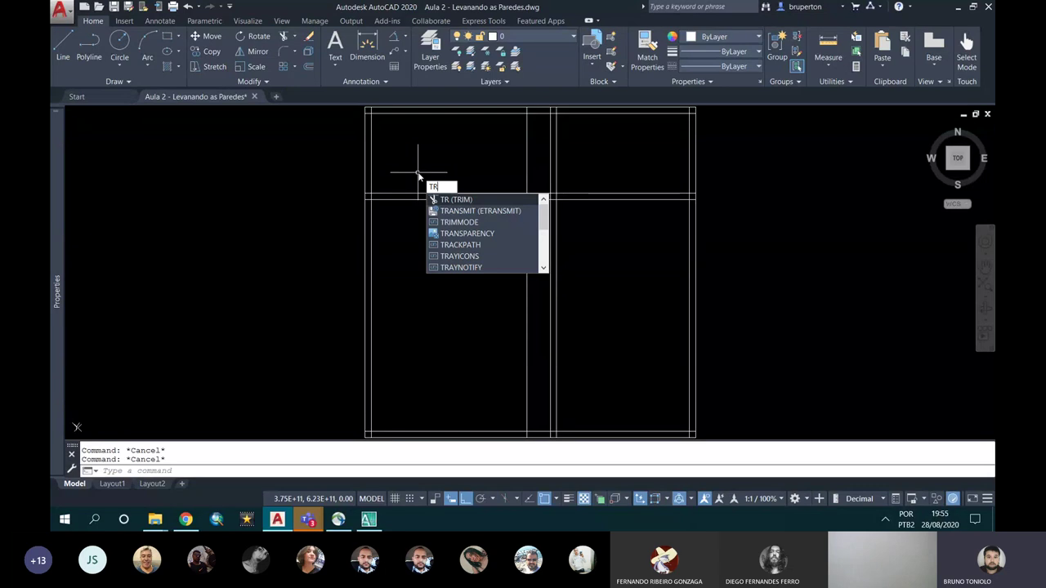
{"action": "key", "text": "Return"}
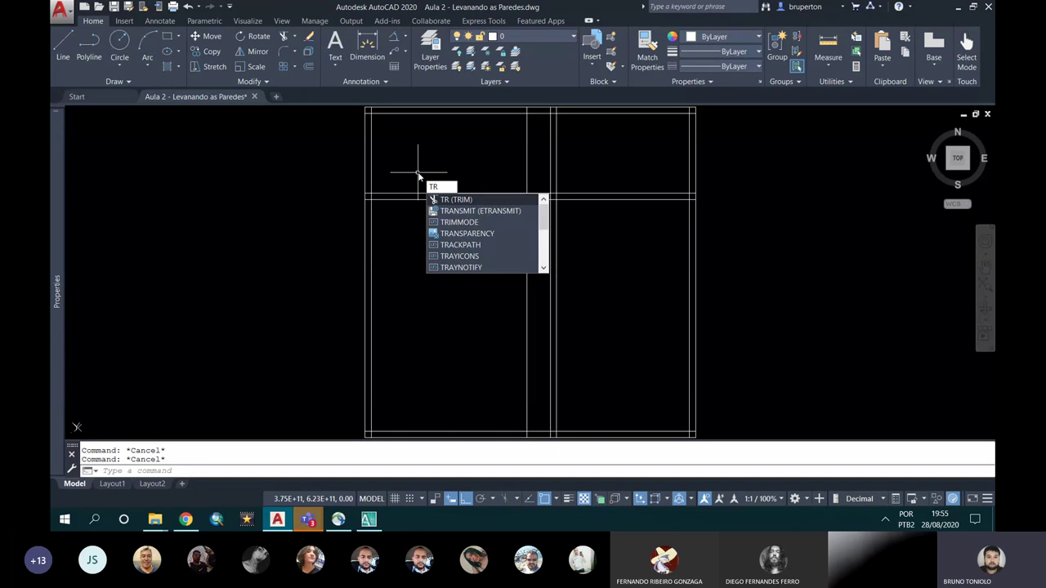
Trim the horizontal partition left of the vertical one and the vertical partition below it
{"action": "key", "text": "Return"}
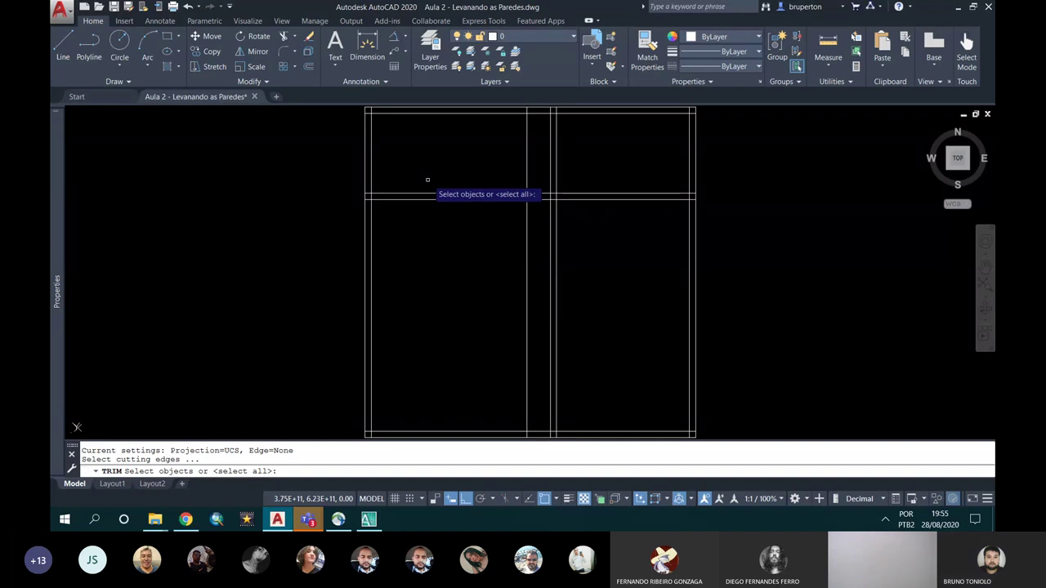
{"action": "key", "text": "Return"}
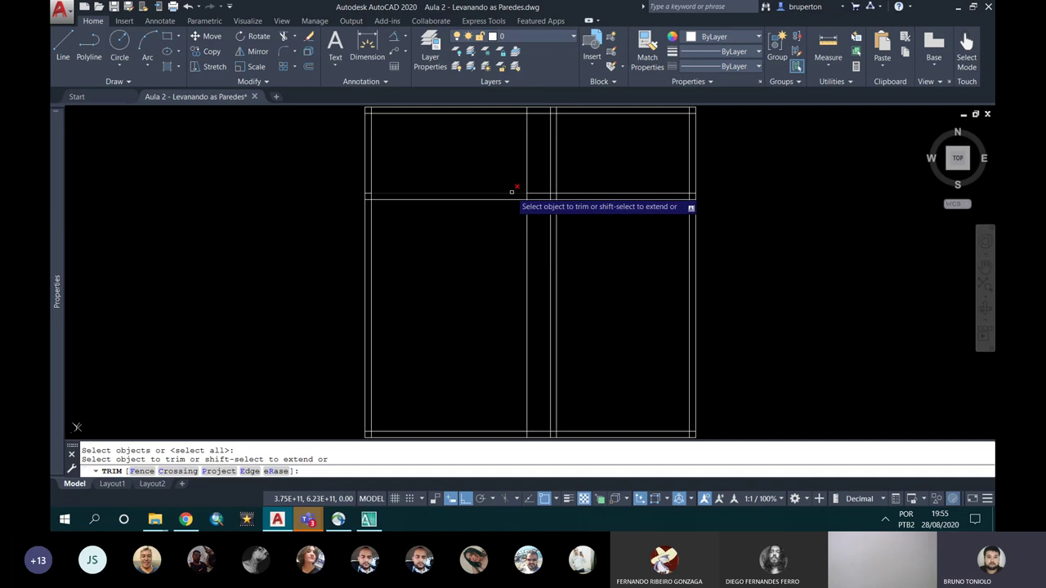
{"action": "left_click", "coordinate": [512, 192]}
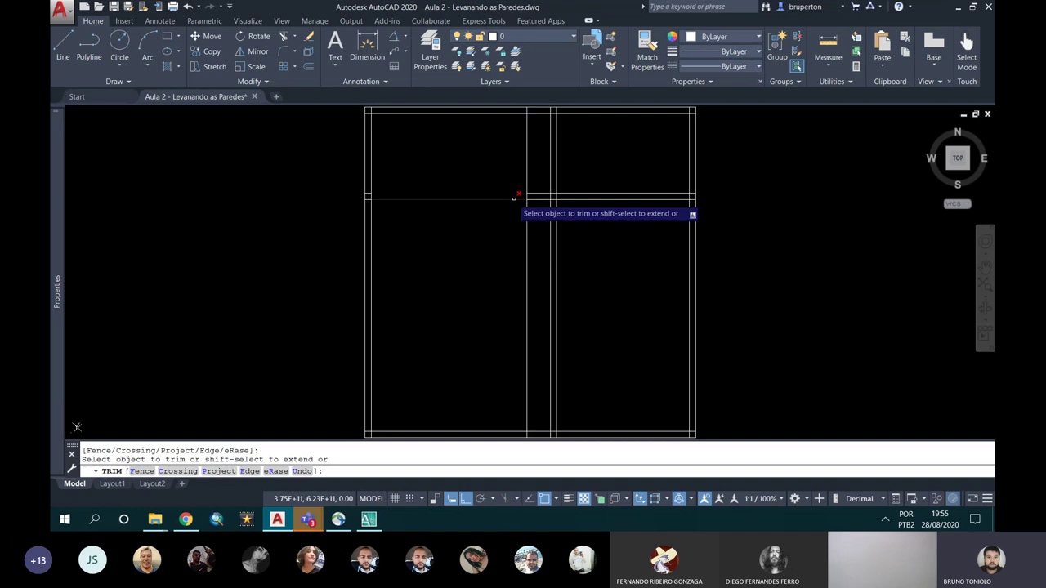
{"action": "left_click", "coordinate": [515, 200]}
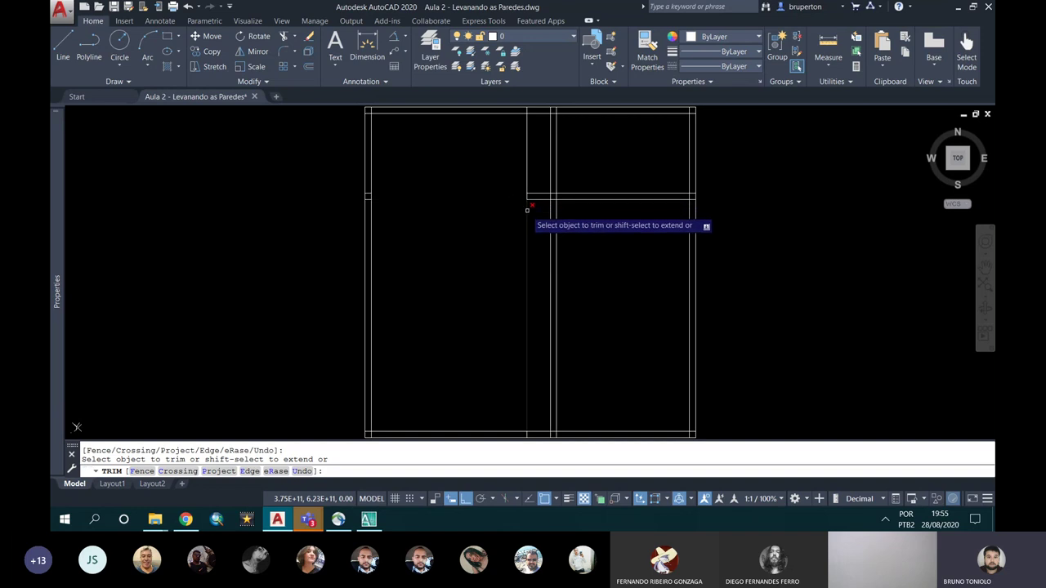
{"action": "left_click", "coordinate": [527, 210]}
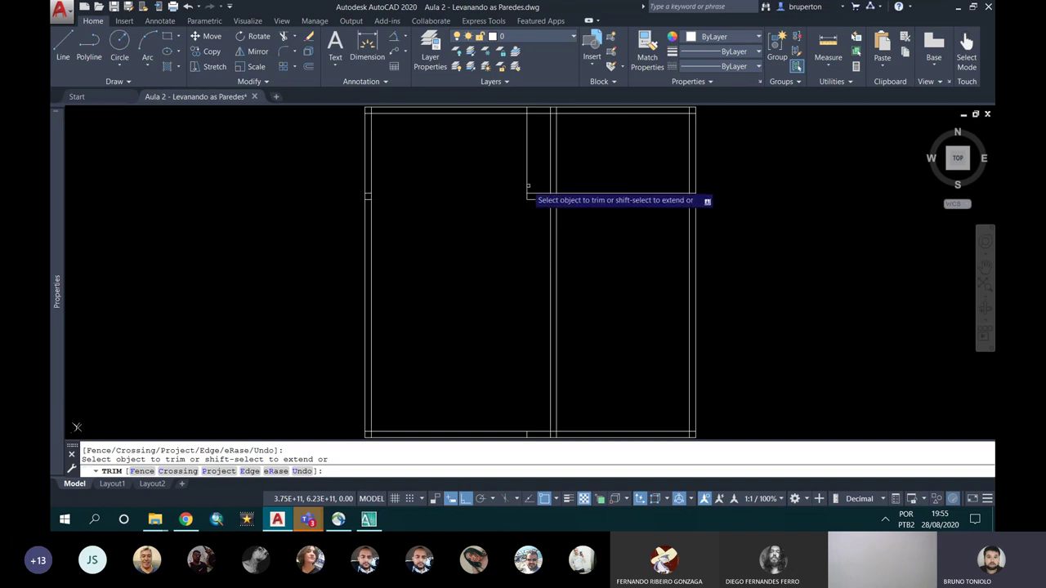
{"action": "left_click", "coordinate": [528, 186]}
{"action": "left_click", "coordinate": [546, 213]}
{"action": "left_click", "coordinate": [556, 217]}
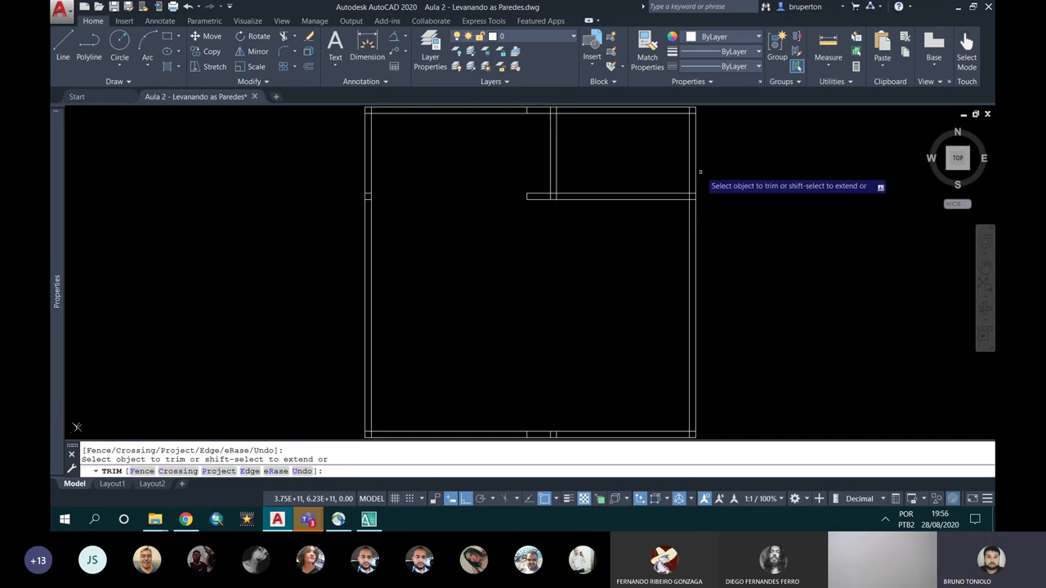
{"action": "scroll", "coordinate": [701, 180], "scroll_direction": "up", "scroll_amount": 2}
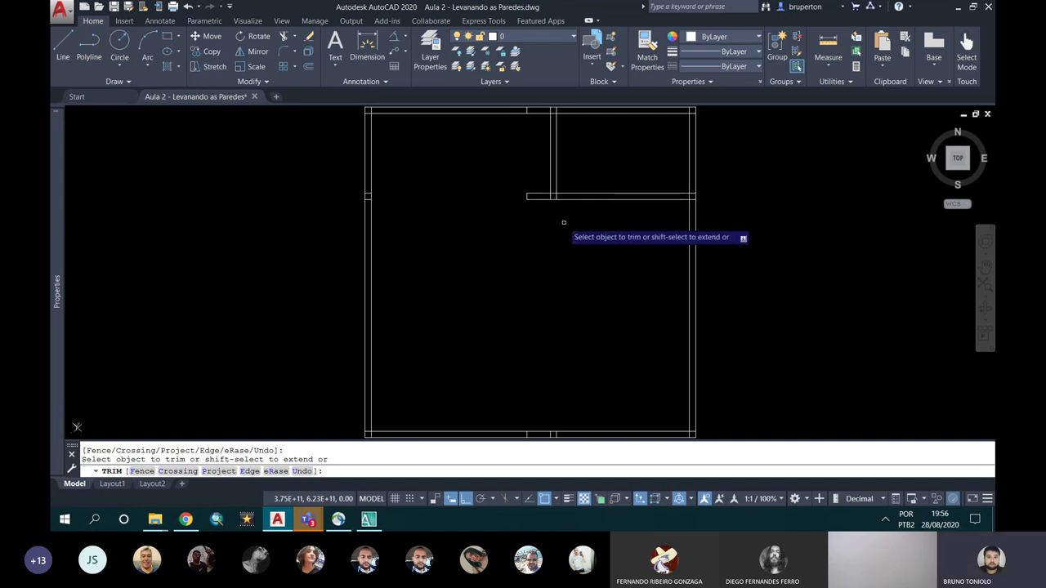
{"action": "key", "text": "Escape"}
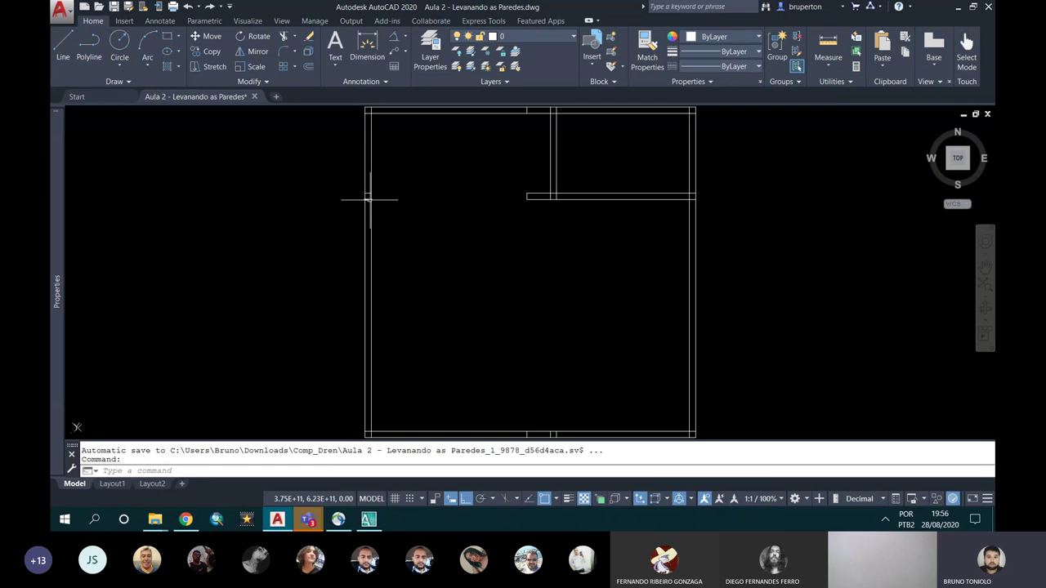
Erase the leftover partition fragment where the vertical partition met the bottom wall
{"action": "key", "text": "Delete"}
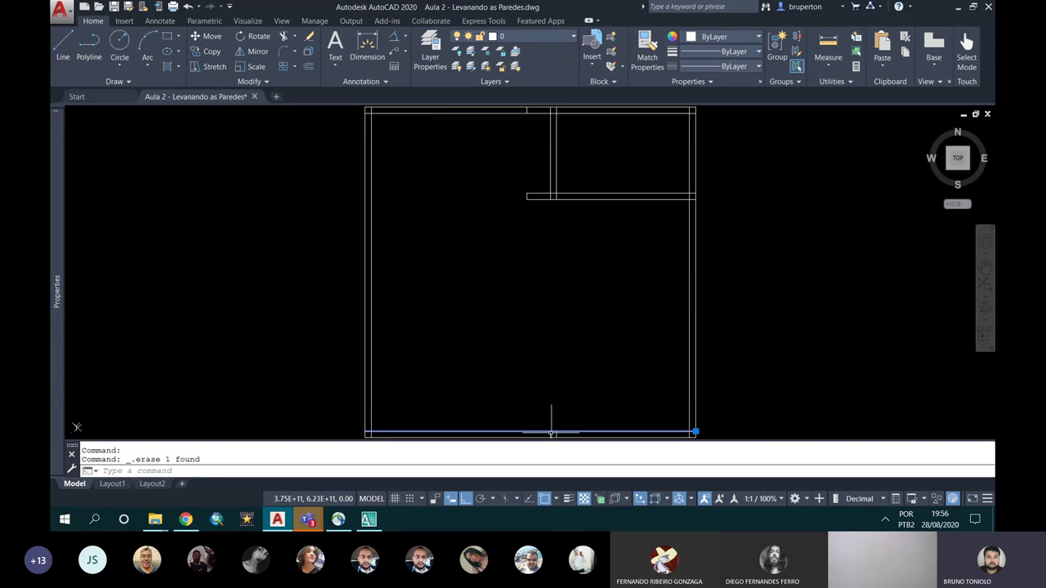
{"action": "key", "text": "Escape"}
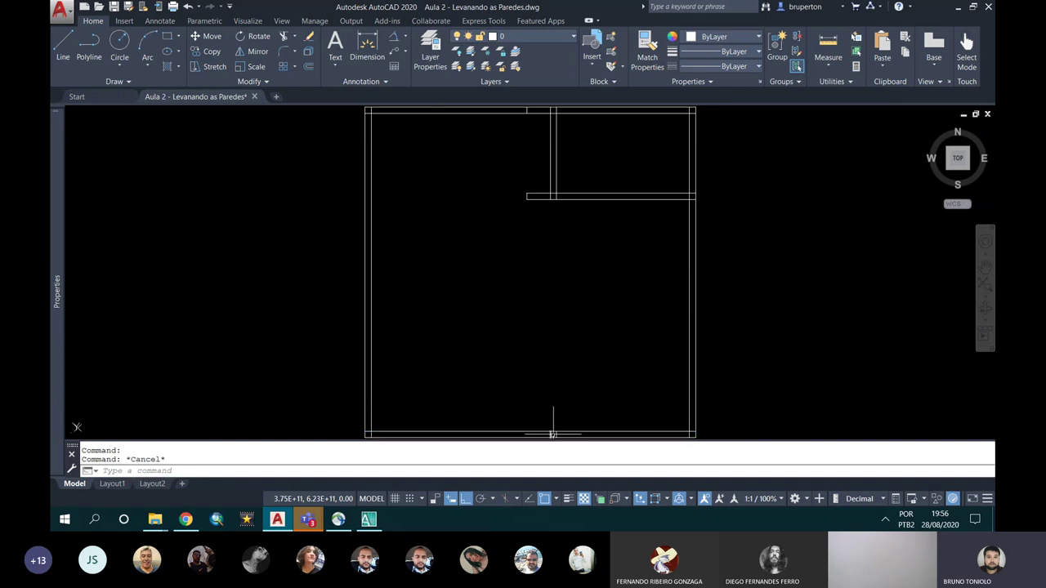
{"action": "left_click", "coordinate": [549, 432]}
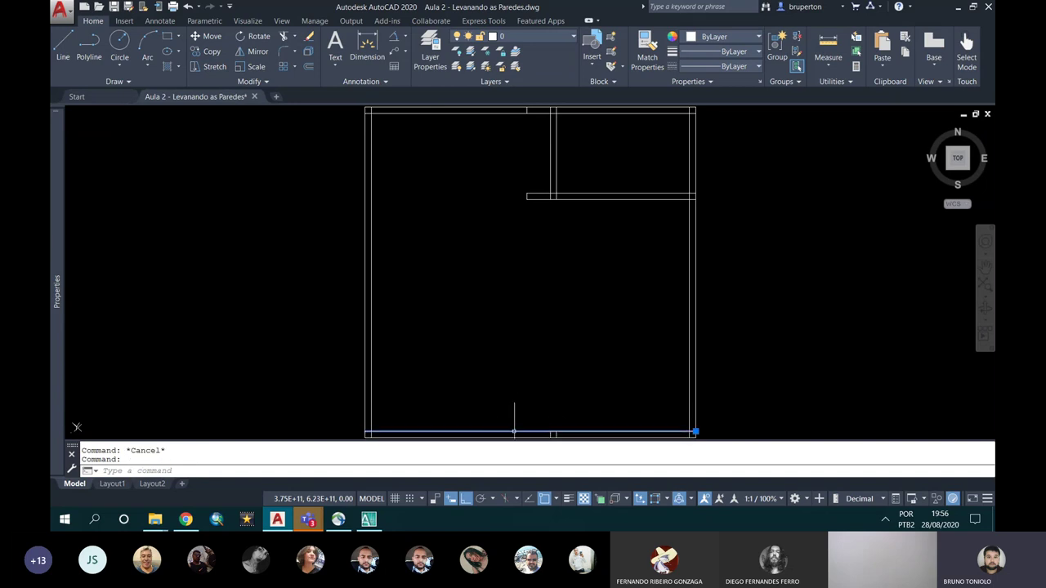
{"action": "key", "text": "Escape"}
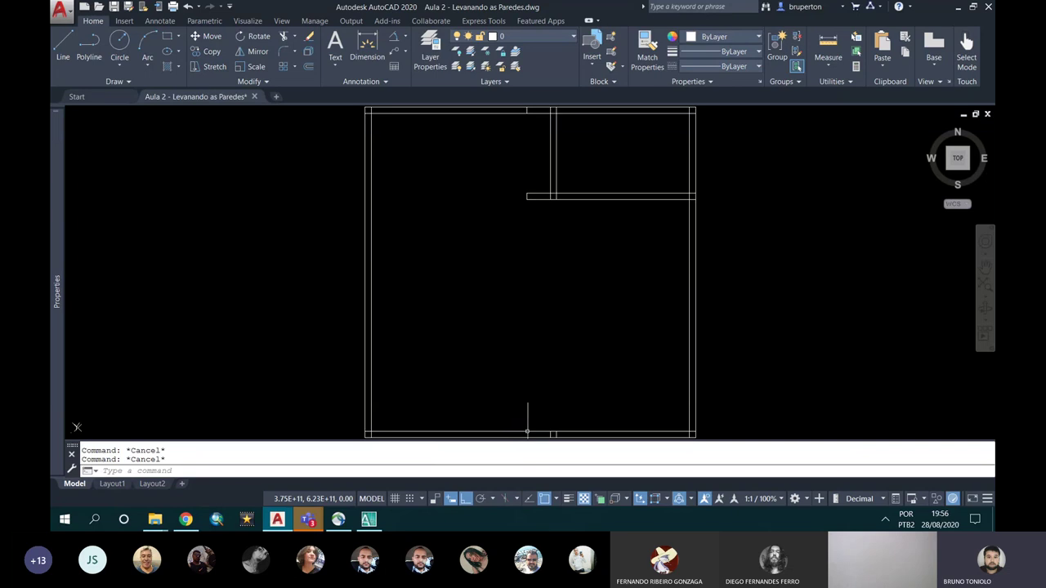
{"action": "left_click", "coordinate": [549, 432]}
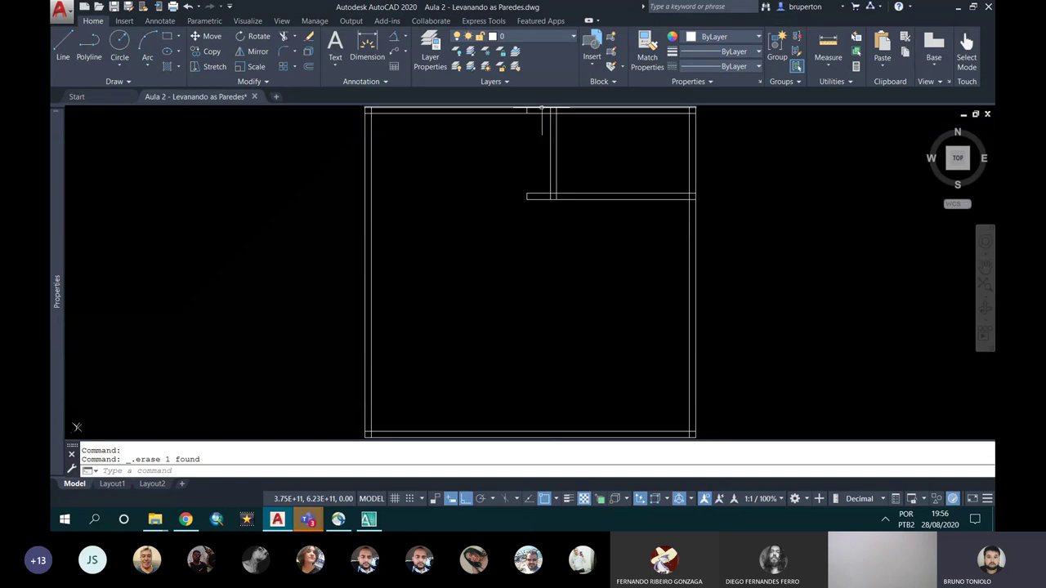
{"action": "left_click", "coordinate": [527, 110]}
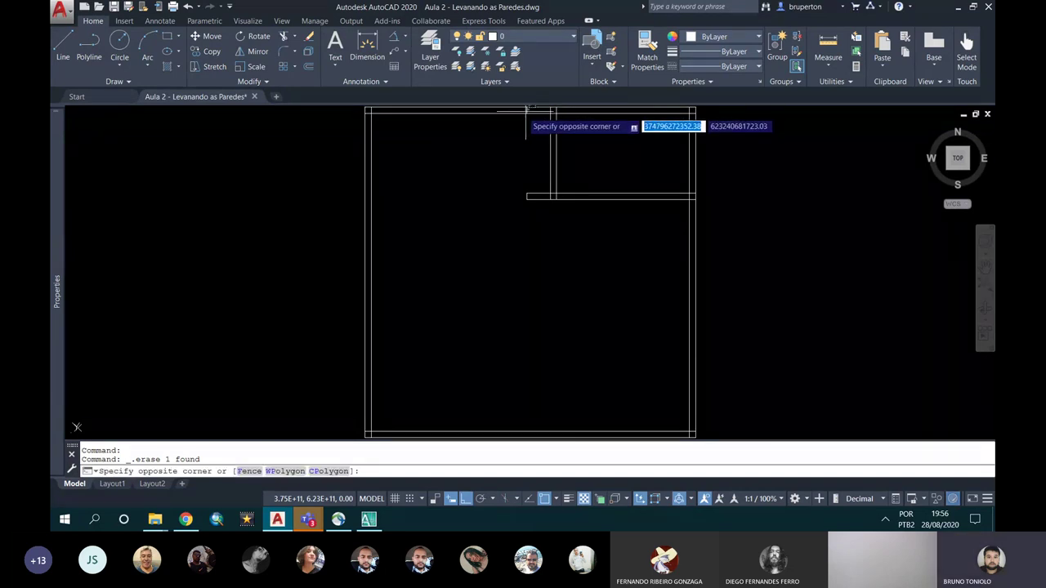
{"action": "left_click", "coordinate": [496, 113]}
Zoom and pan to bring the top of the plan and partition junctions into view
{"action": "type", "text": "z"}
{"action": "key", "text": "Return"}
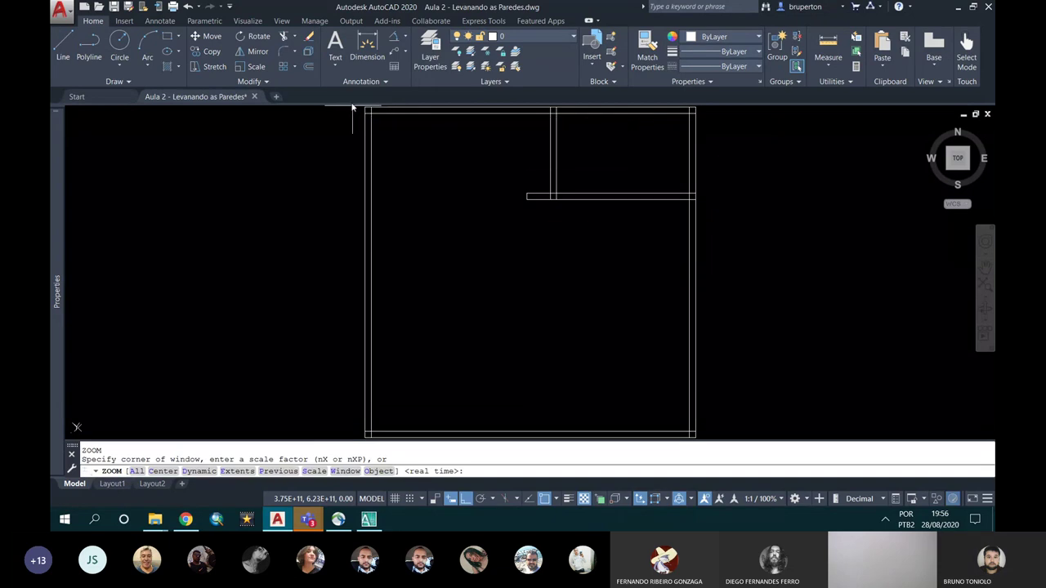
{"action": "left_click", "coordinate": [362, 109]}
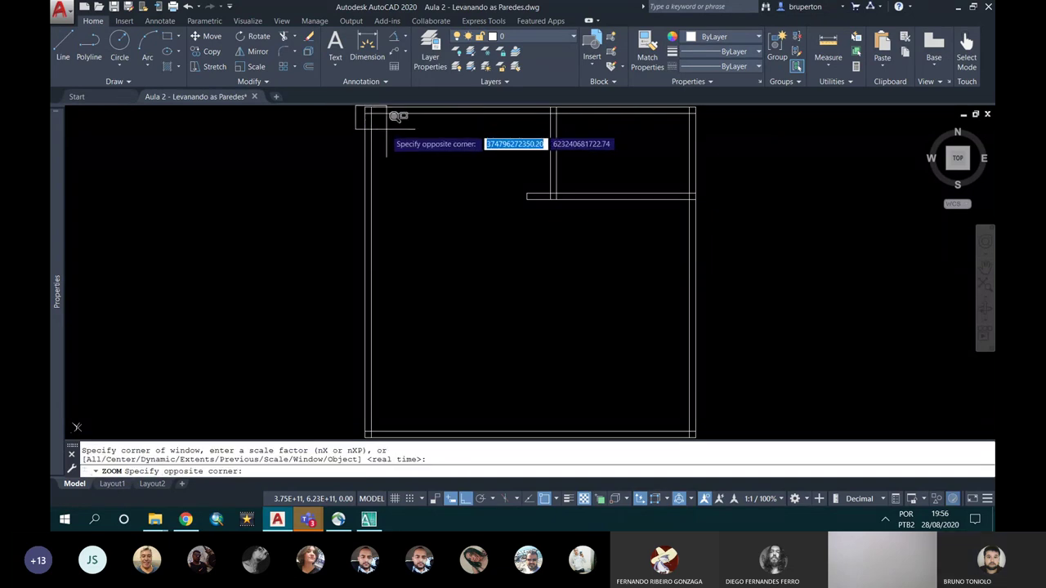
{"action": "left_click", "coordinate": [384, 133]}
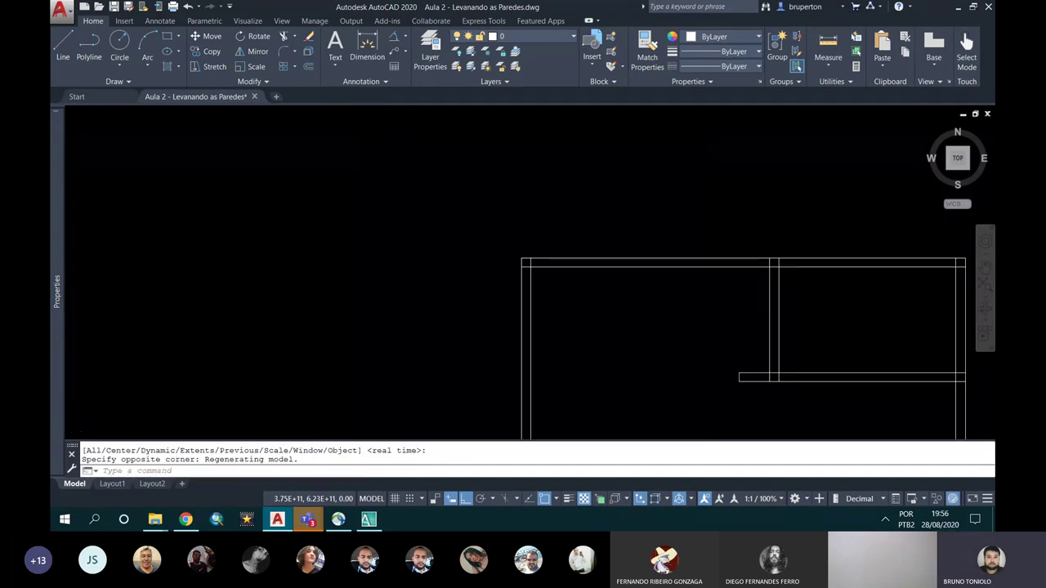
{"action": "middle_click", "coordinate": [458, 209]}
{"action": "middle_click", "coordinate": [458, 208]}
{"action": "key", "text": "Escape"}
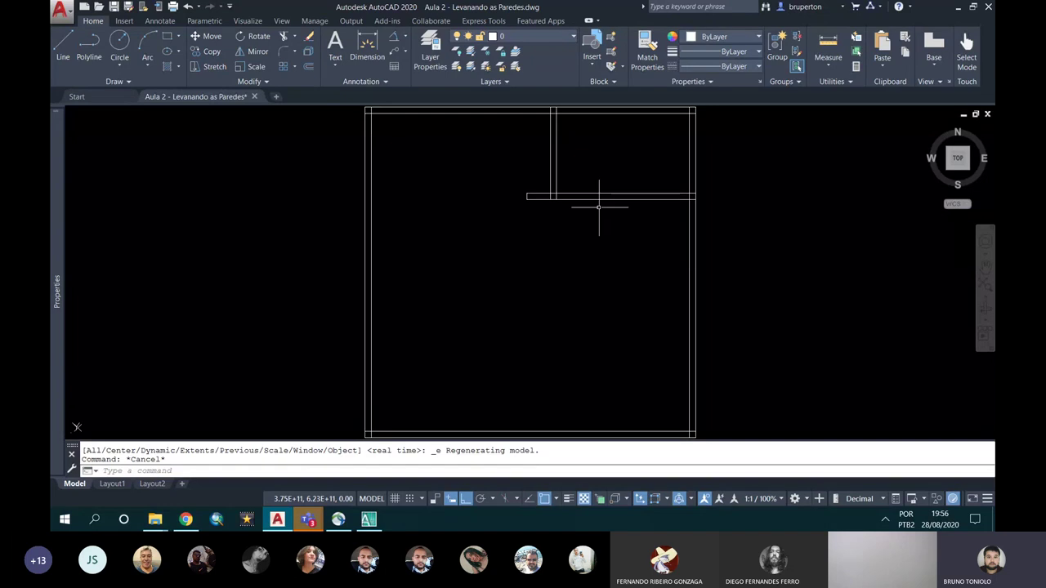
{"action": "scroll", "coordinate": [549, 196], "scroll_direction": "up", "scroll_amount": 2}
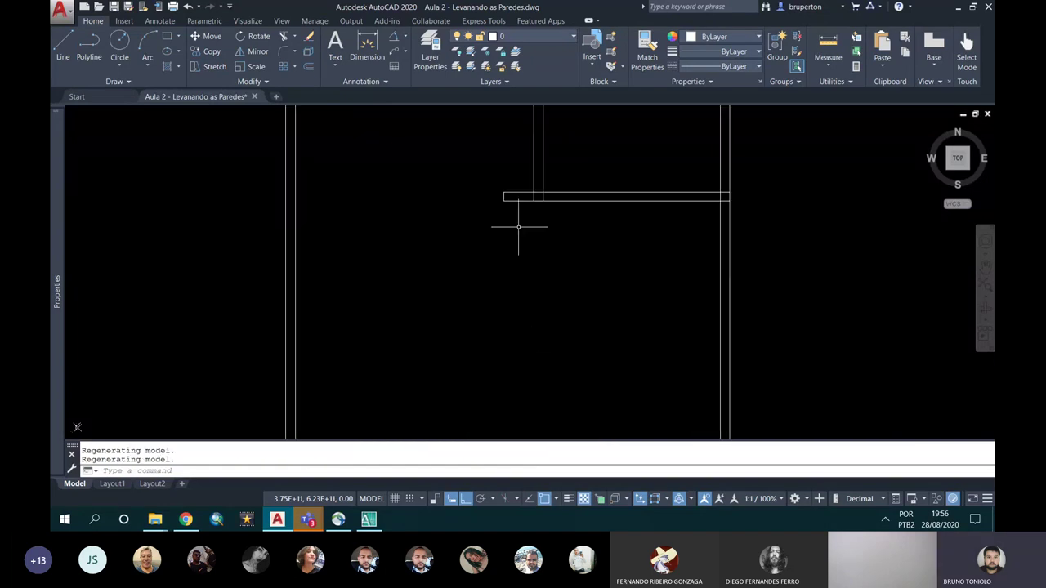
{"action": "middle_click_drag", "start_coordinate": [520, 377], "coordinate": [529, 374]}
{"action": "middle_click_drag", "start_coordinate": [531, 437], "coordinate": [534, 319]}
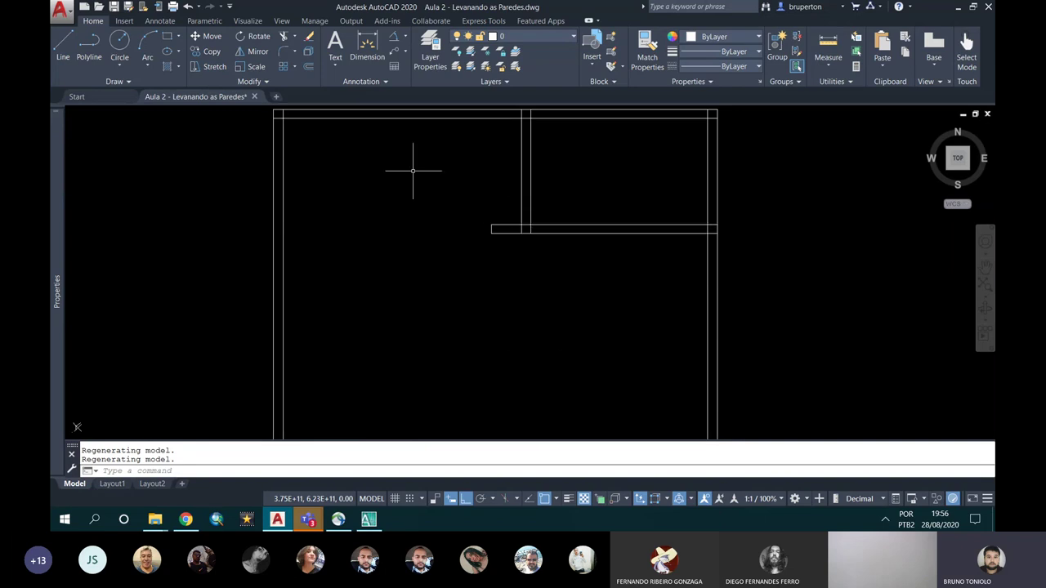
{"action": "middle_click_drag", "start_coordinate": [479, 183], "coordinate": [522, 223]}
{"action": "scroll", "coordinate": [626, 226], "scroll_direction": "down", "scroll_amount": 4}
{"action": "scroll", "coordinate": [630, 217], "scroll_direction": "up", "scroll_amount": 4}
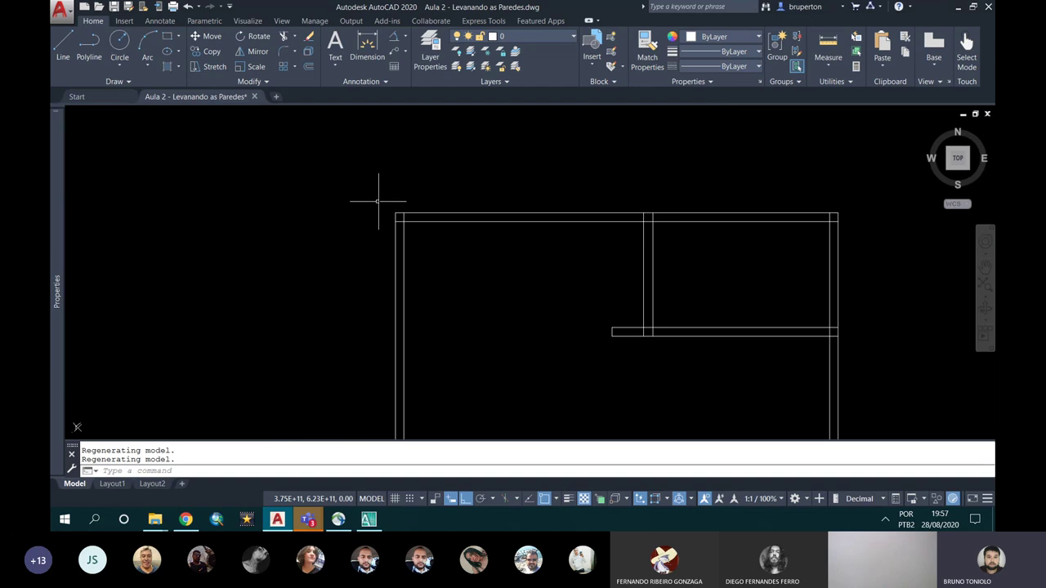
{"action": "type", "text": "TR"}
{"action": "key", "text": "Return"}
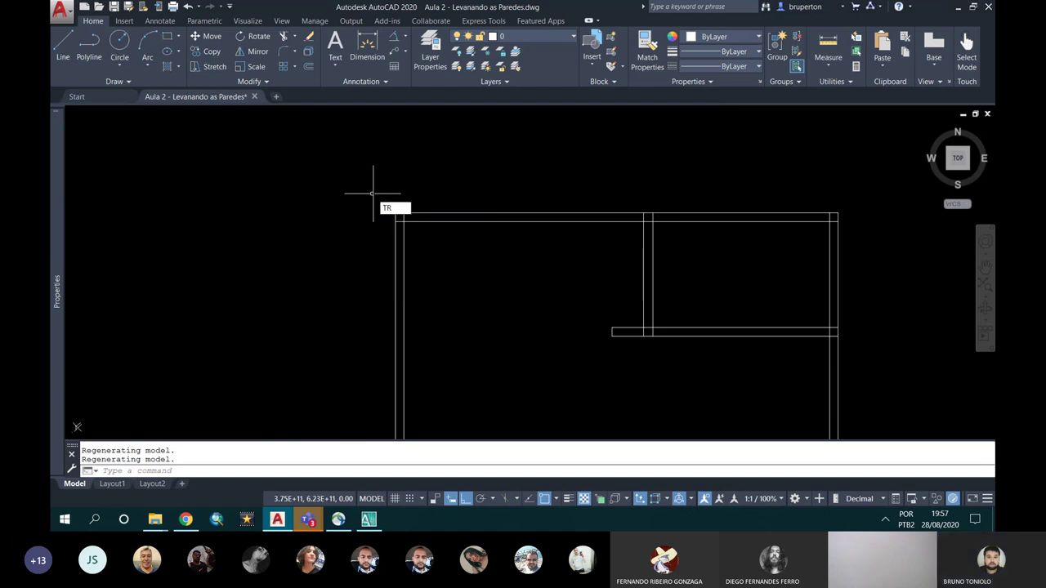
Trim the overlaps at the top-left corner and where the partition meets the right wall
{"action": "key", "text": "Return"}
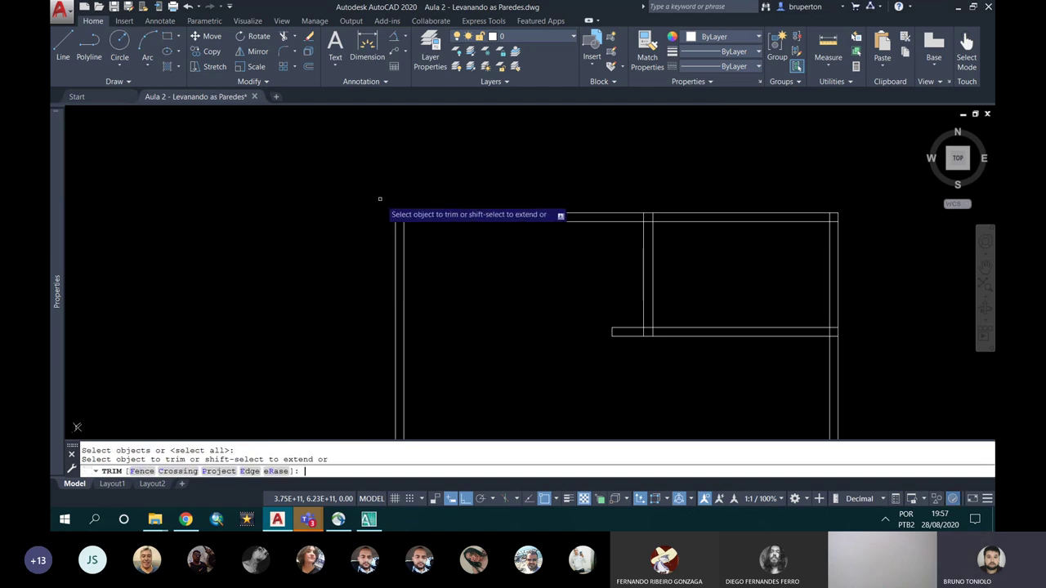
{"action": "left_click", "coordinate": [400, 214]}
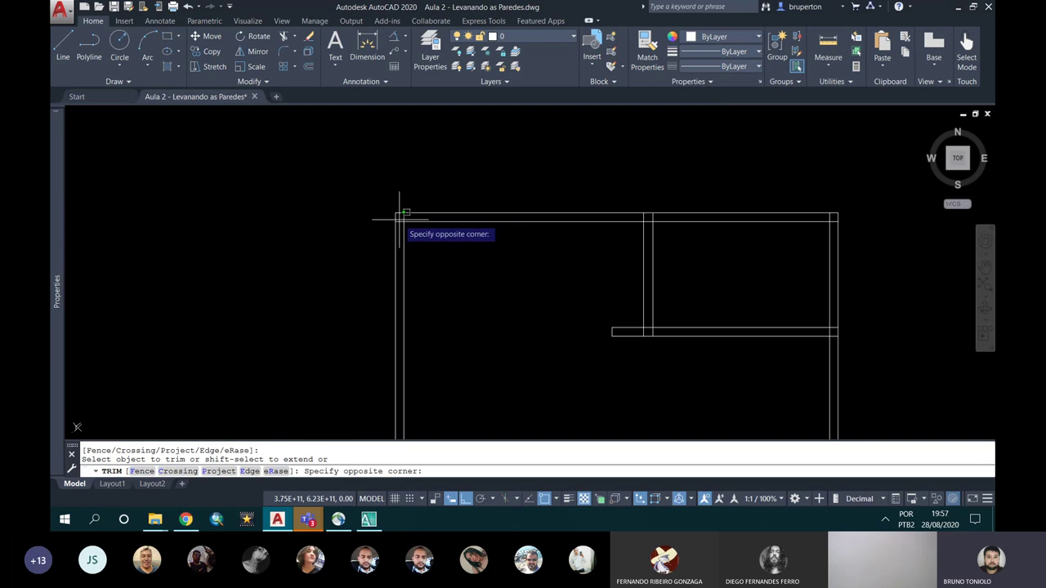
{"action": "left_click", "coordinate": [401, 219]}
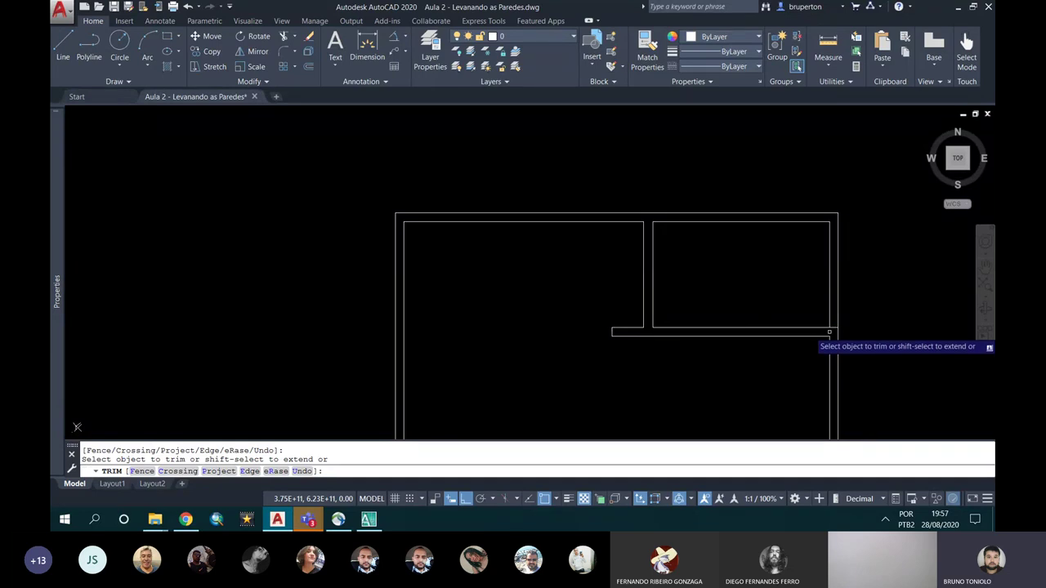
{"action": "left_click", "coordinate": [829, 332]}
{"action": "left_click", "coordinate": [833, 331]}
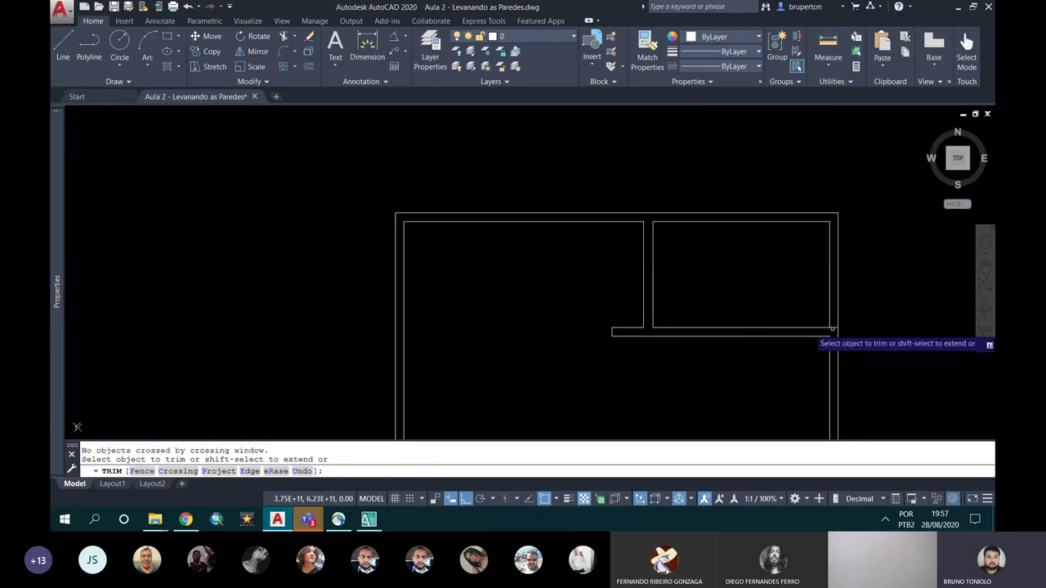
{"action": "left_click", "coordinate": [829, 333]}
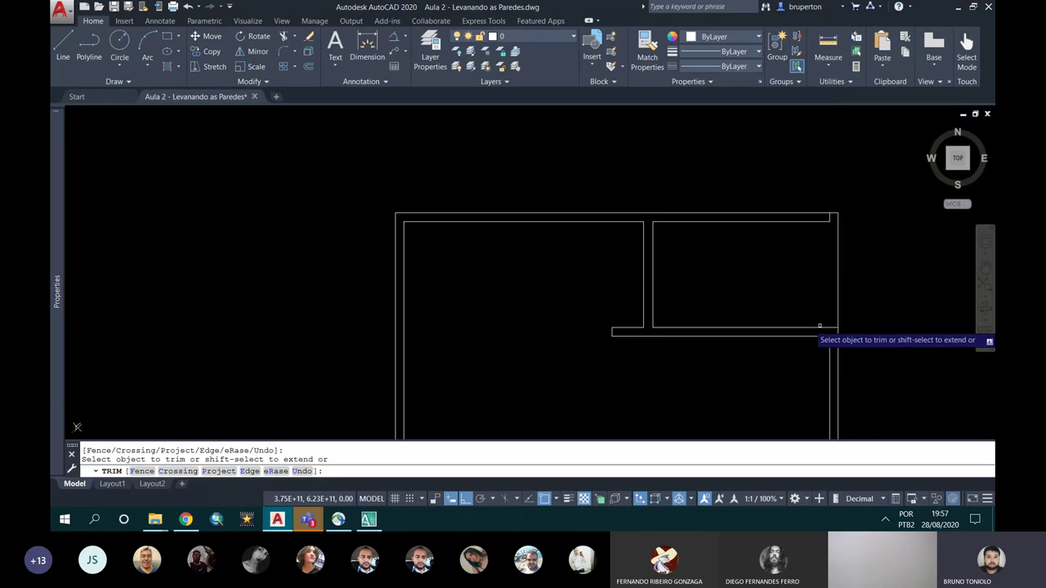
{"action": "key", "text": "ctrl+z"}
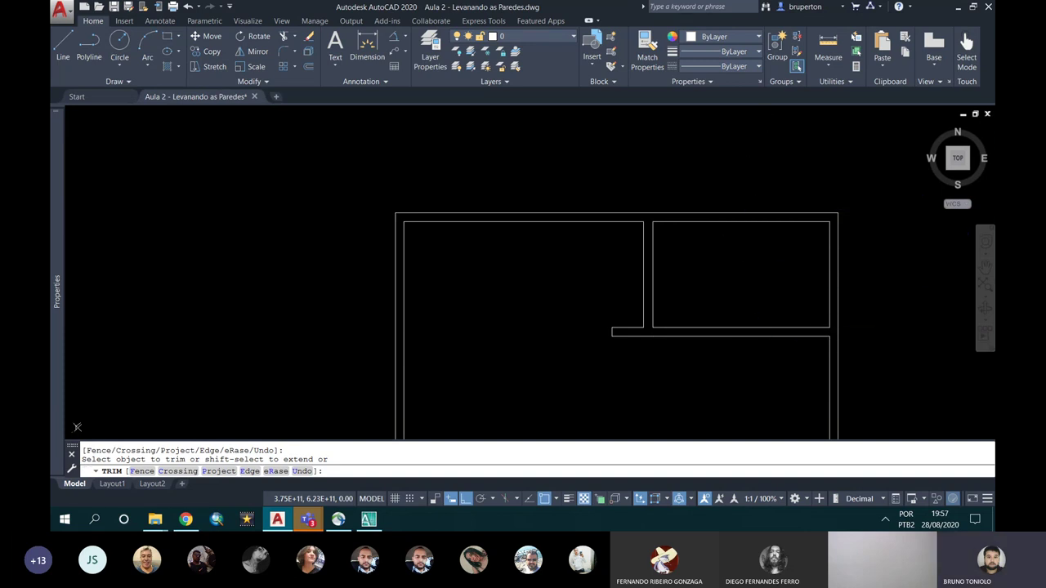
{"action": "key", "text": "Escape"}
{"action": "scroll", "coordinate": [666, 196], "scroll_direction": "down", "scroll_amount": 2}
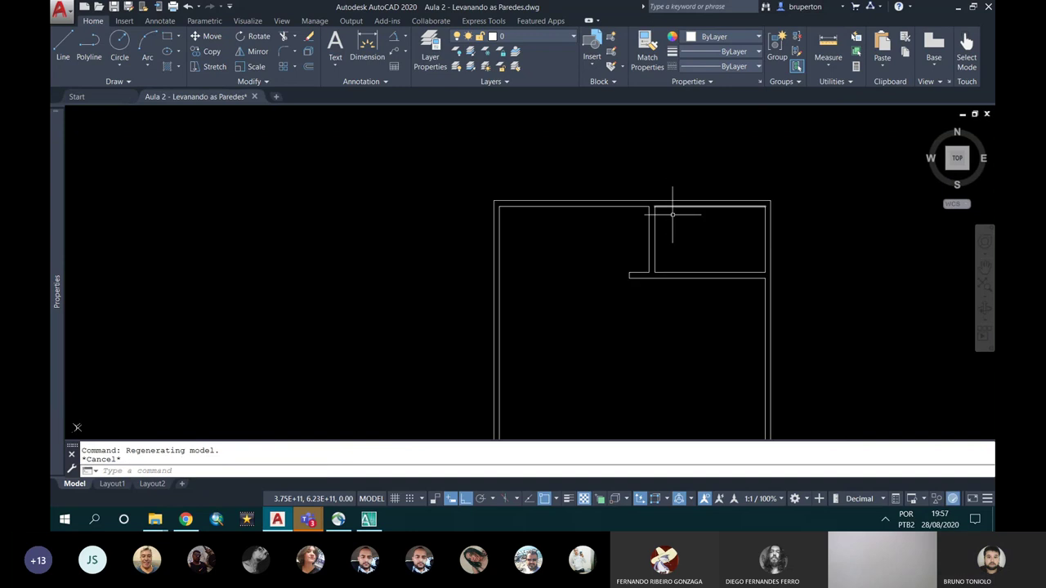
Trim the overlapping lines at the lower-left corner of the bottom wall
{"action": "scroll", "coordinate": [666, 199], "scroll_direction": "down", "scroll_amount": 2}
{"action": "scroll", "coordinate": [707, 311], "scroll_direction": "up", "scroll_amount": 5}
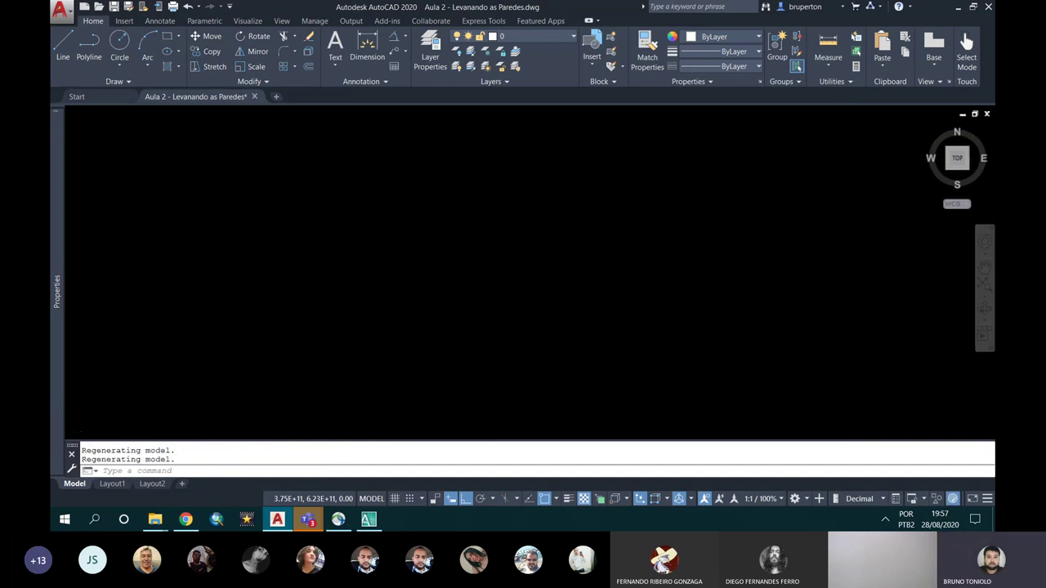
{"action": "middle_click_drag", "start_coordinate": [70, 291], "coordinate": [256, 285]}
{"action": "scroll", "coordinate": [406, 327], "scroll_direction": "down", "scroll_amount": 2}
{"action": "scroll", "coordinate": [510, 277], "scroll_direction": "up", "scroll_amount": 2}
{"action": "middle_click_drag", "start_coordinate": [391, 296], "coordinate": [487, 271]}
{"action": "type", "text": "tr"}
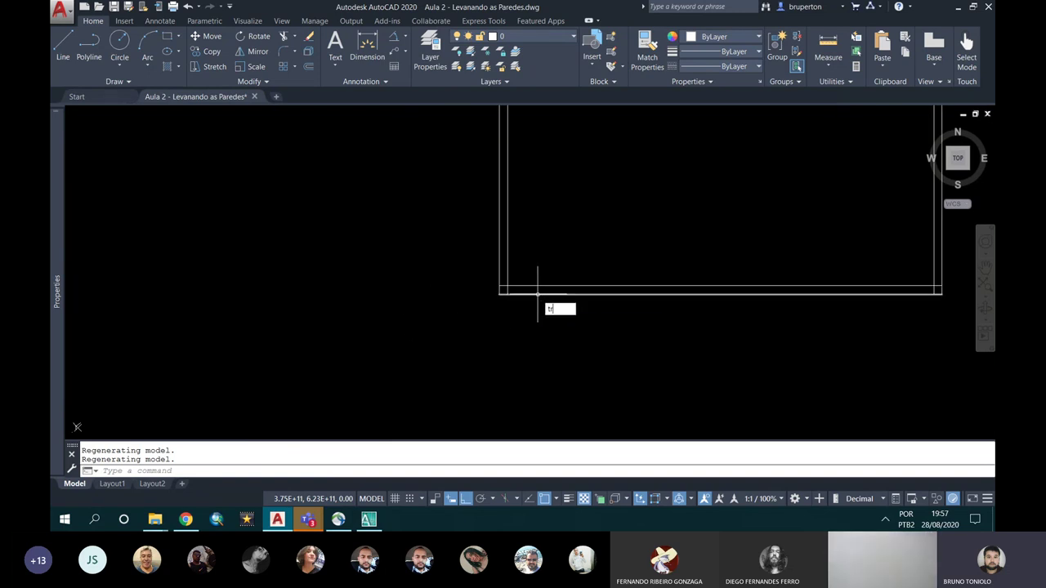
{"action": "key", "text": "Return"}
{"action": "left_click", "coordinate": [507, 292]}
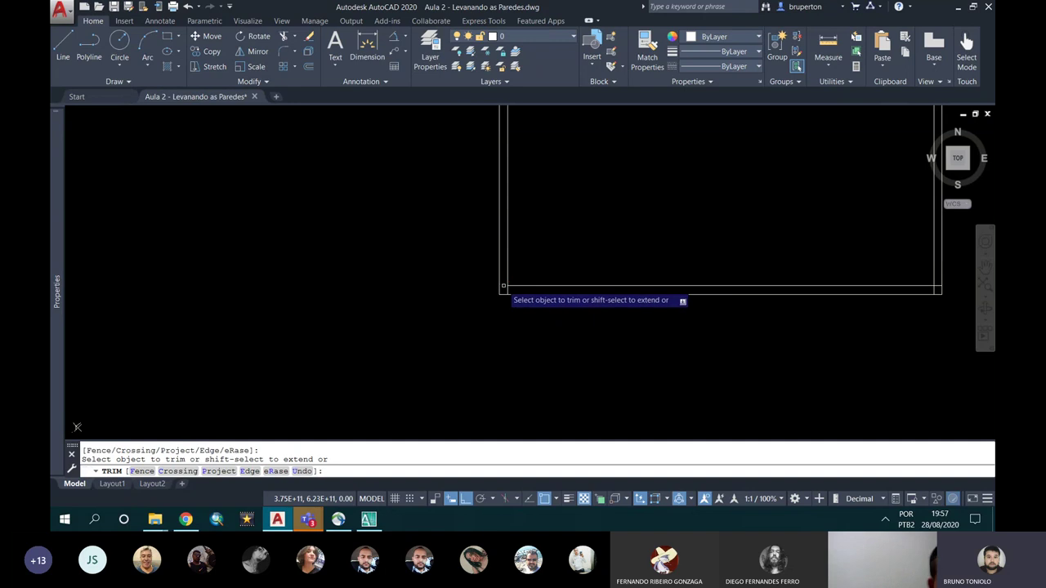
{"action": "left_click", "coordinate": [508, 288]}
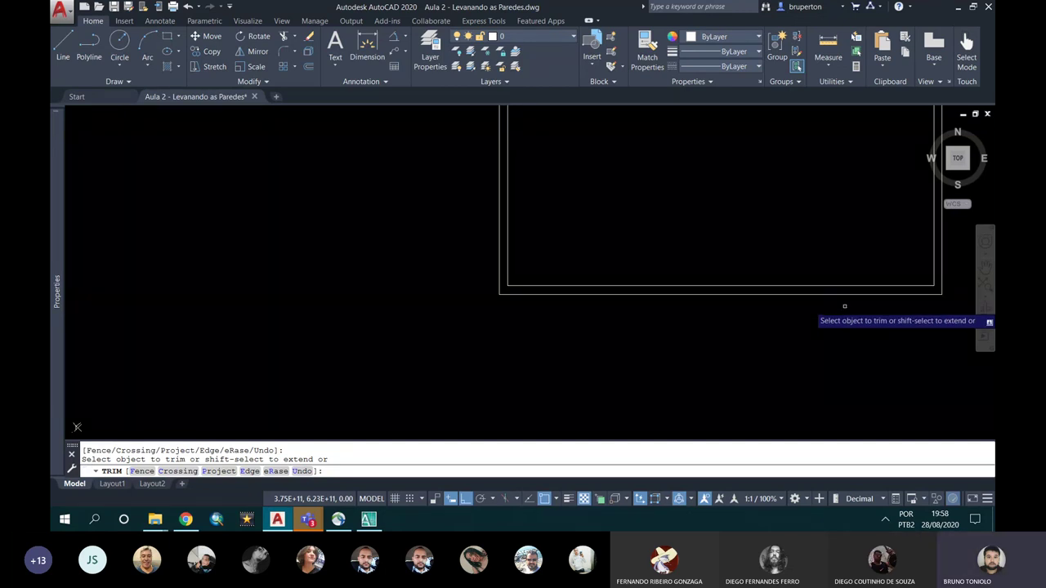
{"action": "key", "text": "Escape"}
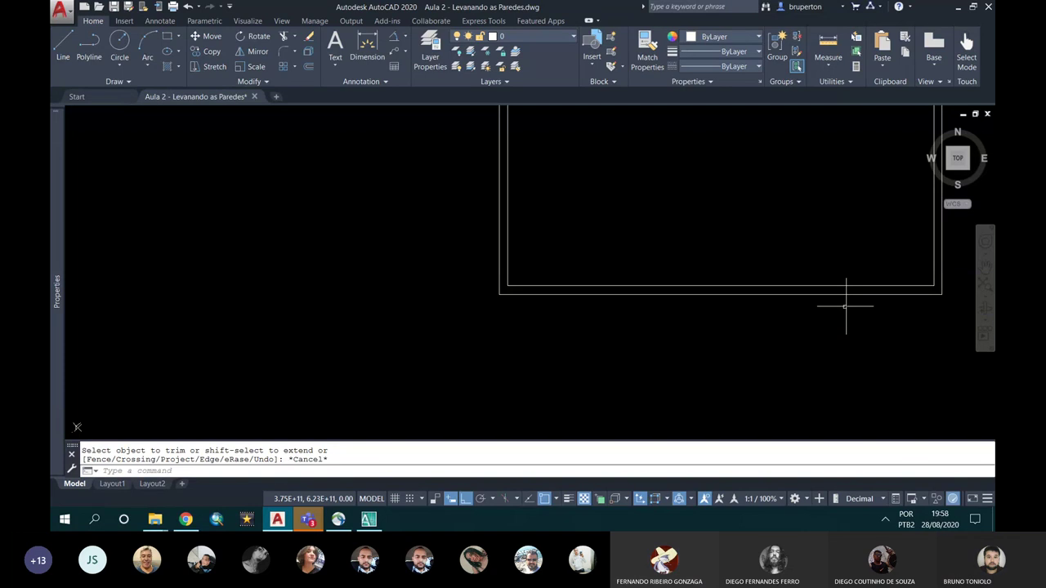
Fit the floor plan in view and undo the recent trims
{"action": "scroll", "coordinate": [846, 306], "scroll_direction": "up", "scroll_amount": 1}
{"action": "middle_click", "coordinate": [845, 307]}
{"action": "middle_click", "coordinate": [845, 306]}
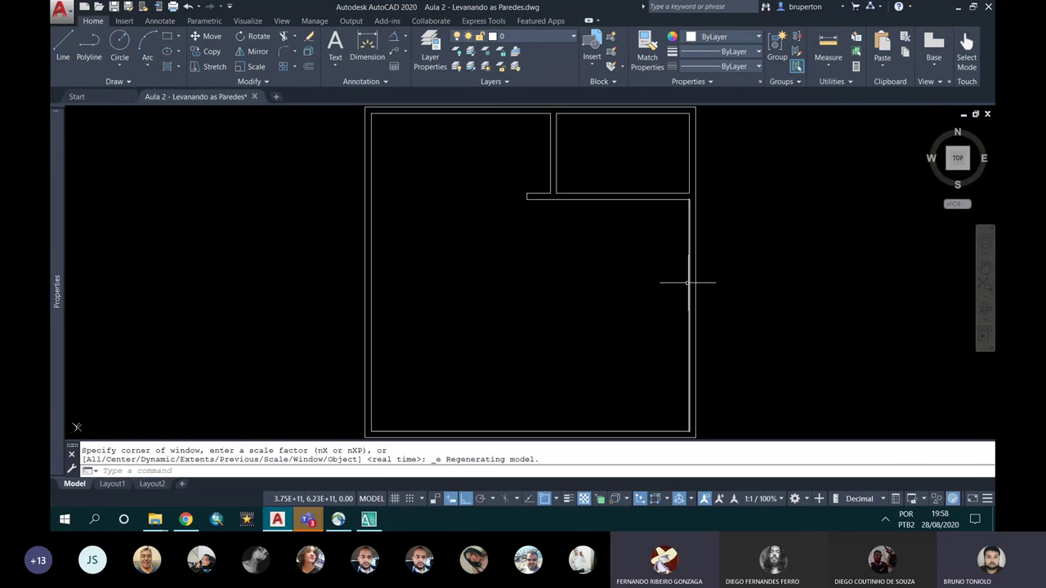
{"action": "right_click", "coordinate": [687, 282]}
{"action": "left_click", "coordinate": [563, 257]}
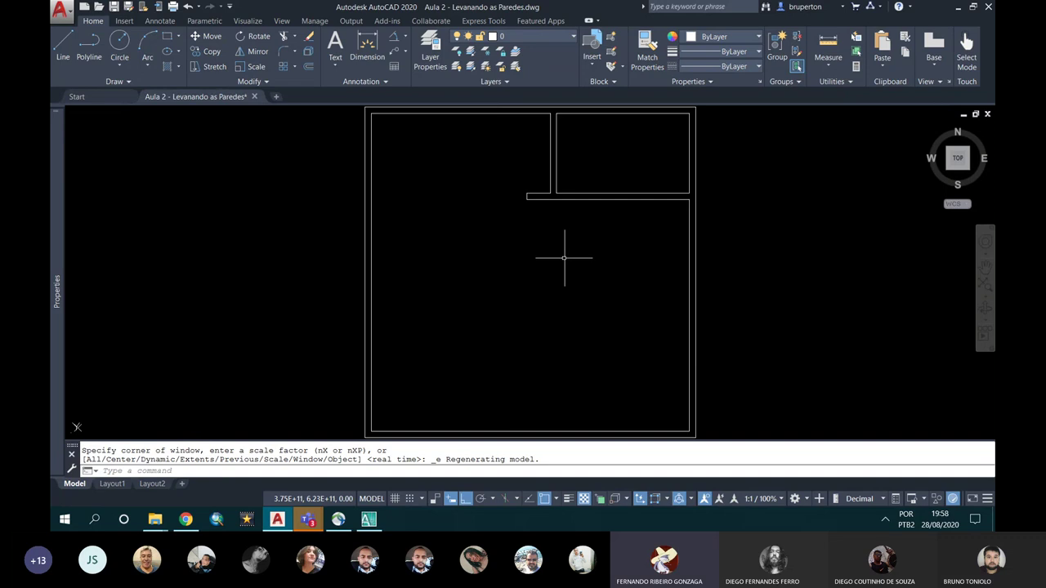
{"action": "key", "text": "ctrl+z"}
{"action": "key", "text": "ctrl+z"}
{"action": "key", "text": "ctrl+z"}
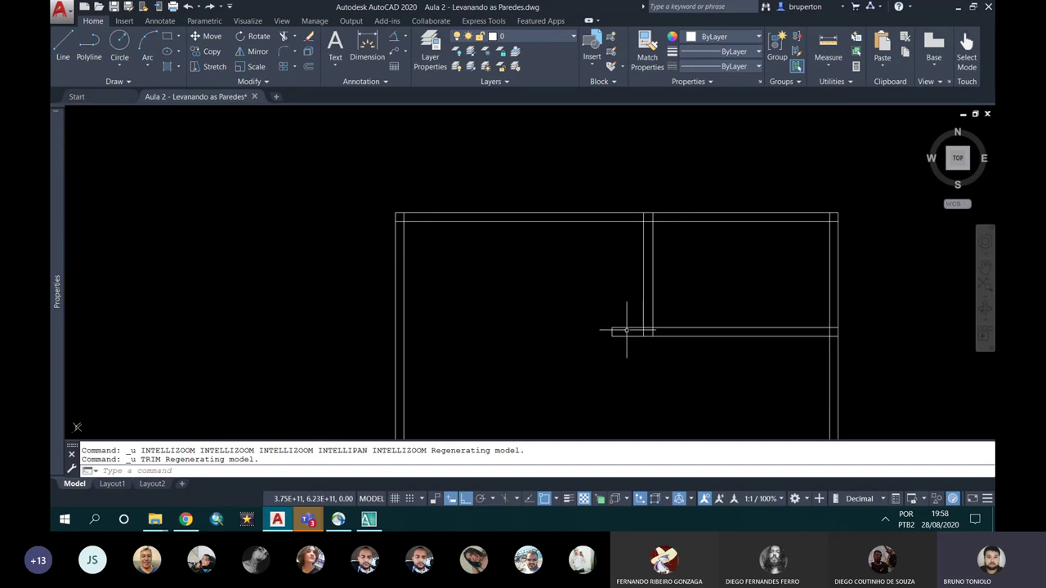
Trim the partition junction, right-wall junction, top-wall stub and top-right corner overlap
{"action": "type", "text": "tr"}
{"action": "key", "text": "Return"}
{"action": "key", "text": "Return"}
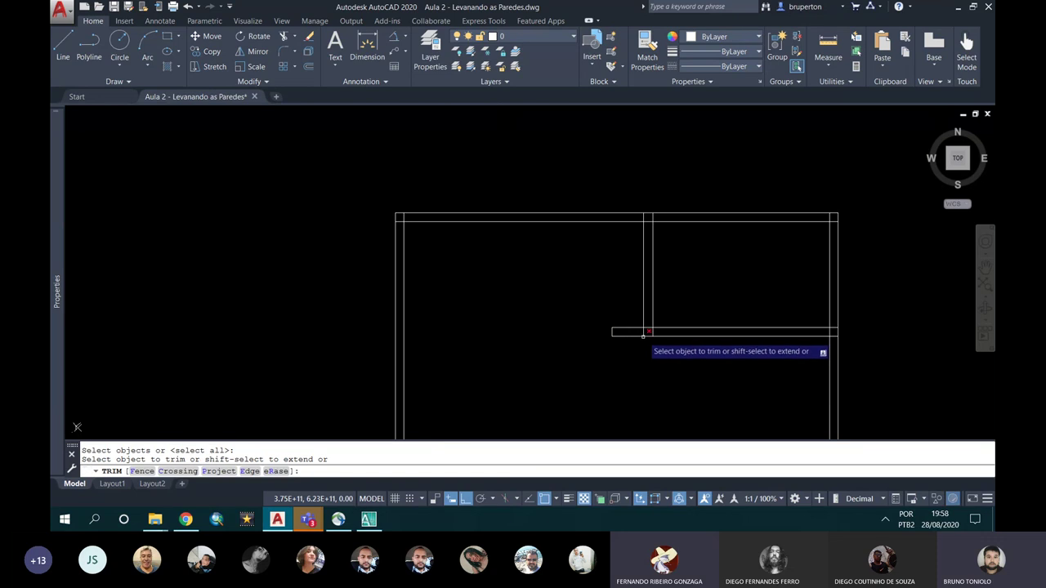
{"action": "left_click", "coordinate": [643, 330]}
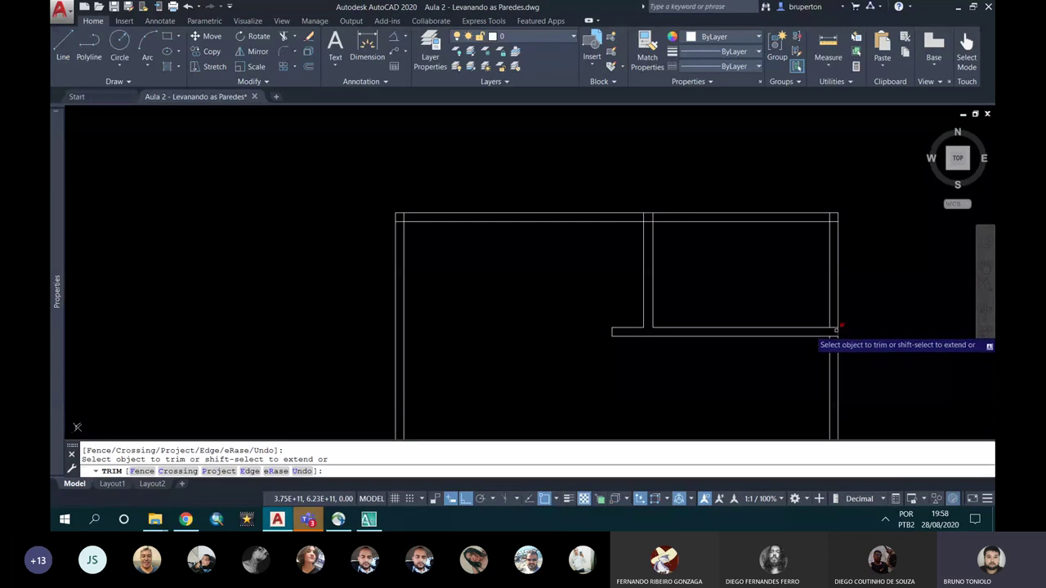
{"action": "left_click", "coordinate": [834, 335]}
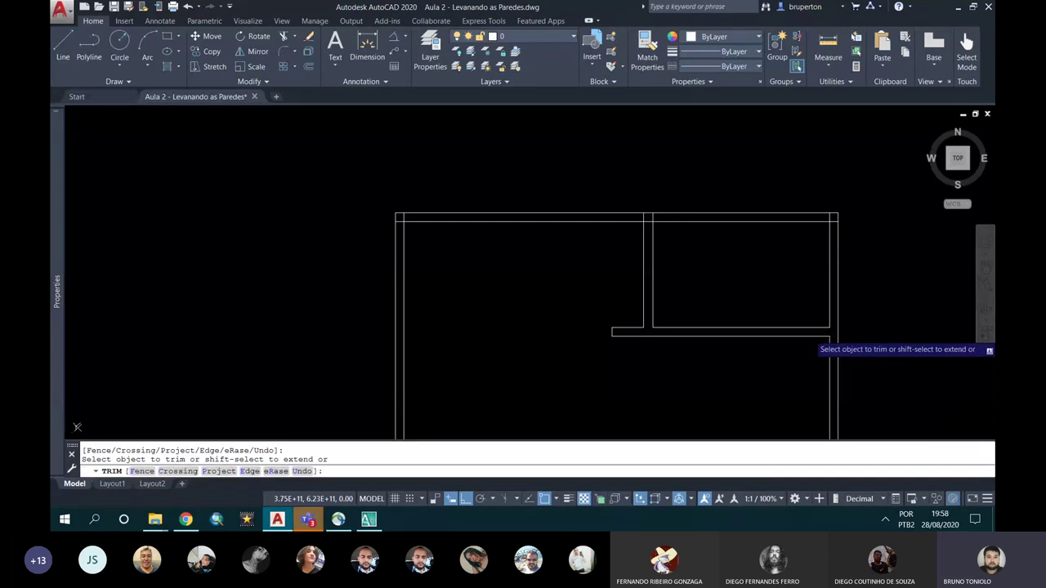
{"action": "left_click", "coordinate": [651, 218]}
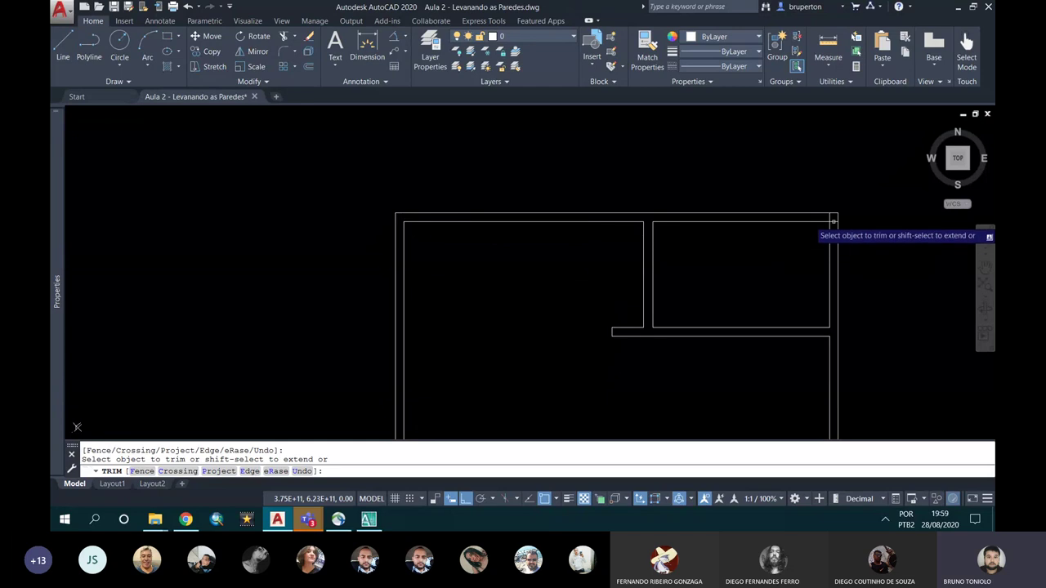
{"action": "left_click", "coordinate": [842, 210]}
{"action": "left_click", "coordinate": [827, 227]}
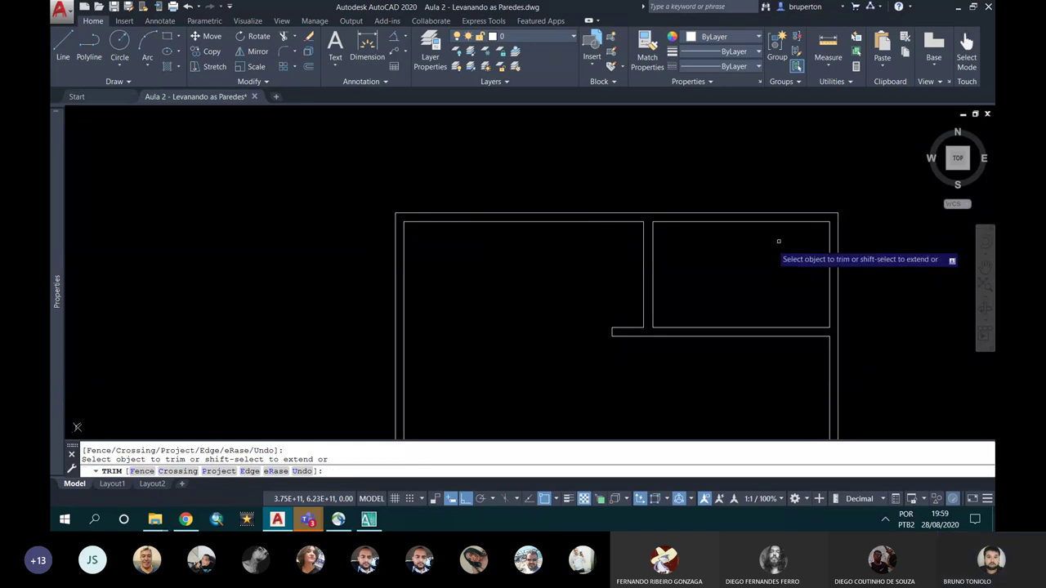
{"action": "key", "text": "Escape"}
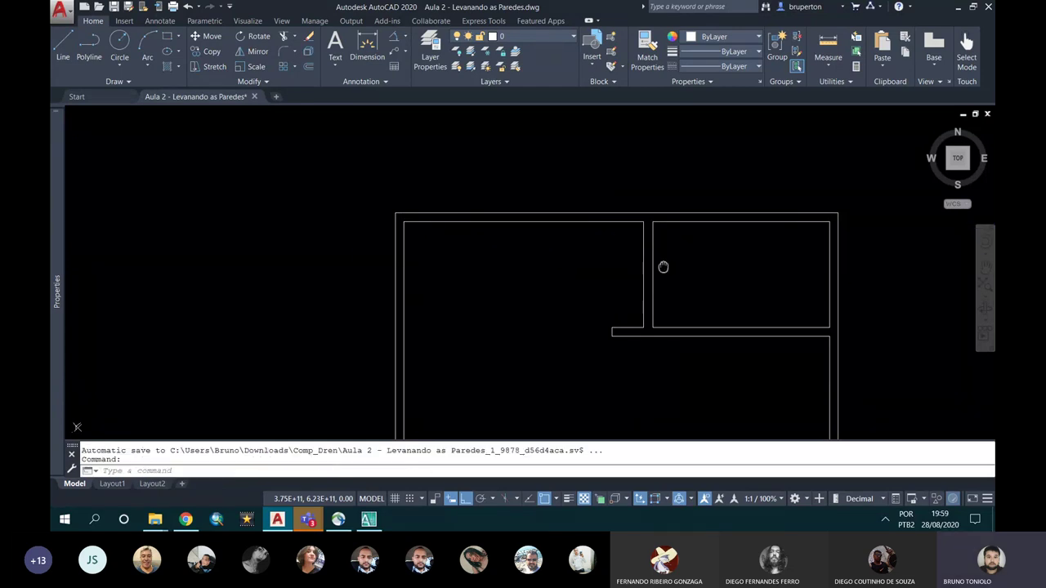
Trim the overlapping wall lines at the bottom-left corner, then undo both trims to restore the bottom walls
{"action": "middle_click", "coordinate": [663, 265]}
{"action": "middle_click", "coordinate": [664, 265]}
{"action": "scroll", "coordinate": [366, 434], "scroll_direction": "up", "scroll_amount": 3}
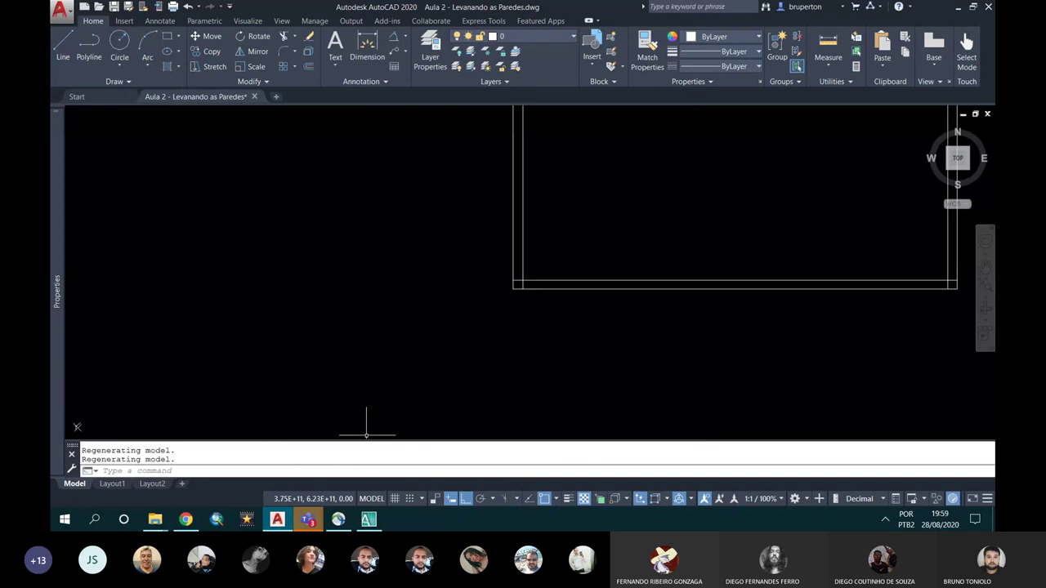
{"action": "type", "text": "tr"}
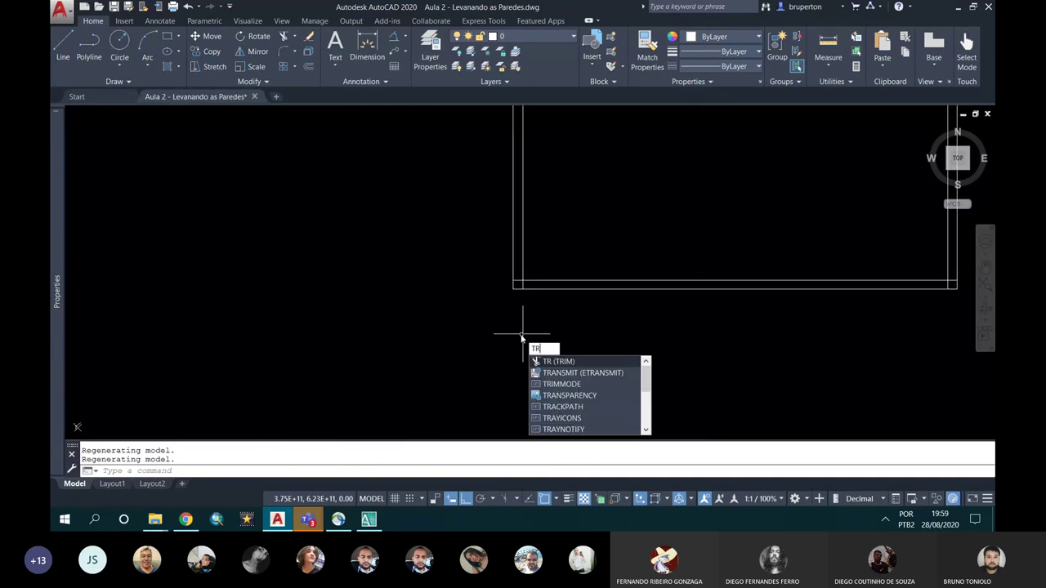
{"action": "key", "text": "Return"}
{"action": "key", "text": "Return"}
{"action": "left_click", "coordinate": [523, 284]}
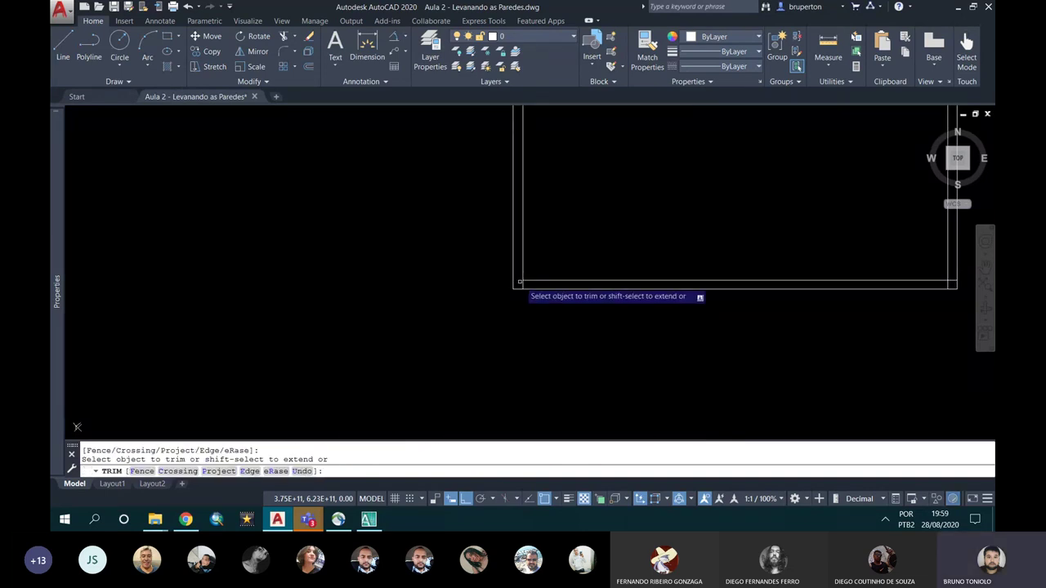
{"action": "left_click", "coordinate": [945, 280]}
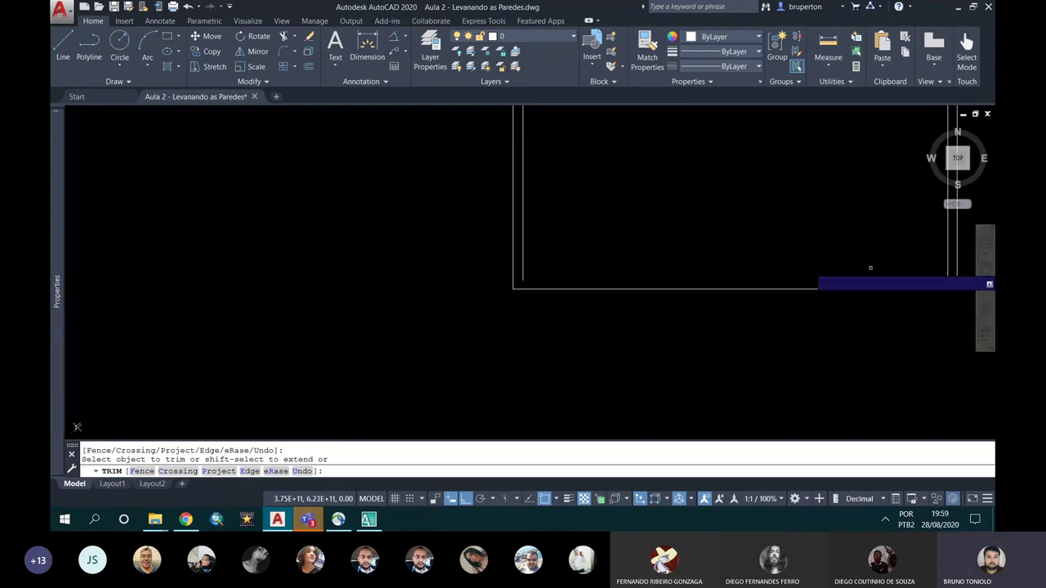
{"action": "left_click", "coordinate": [189, 6]}
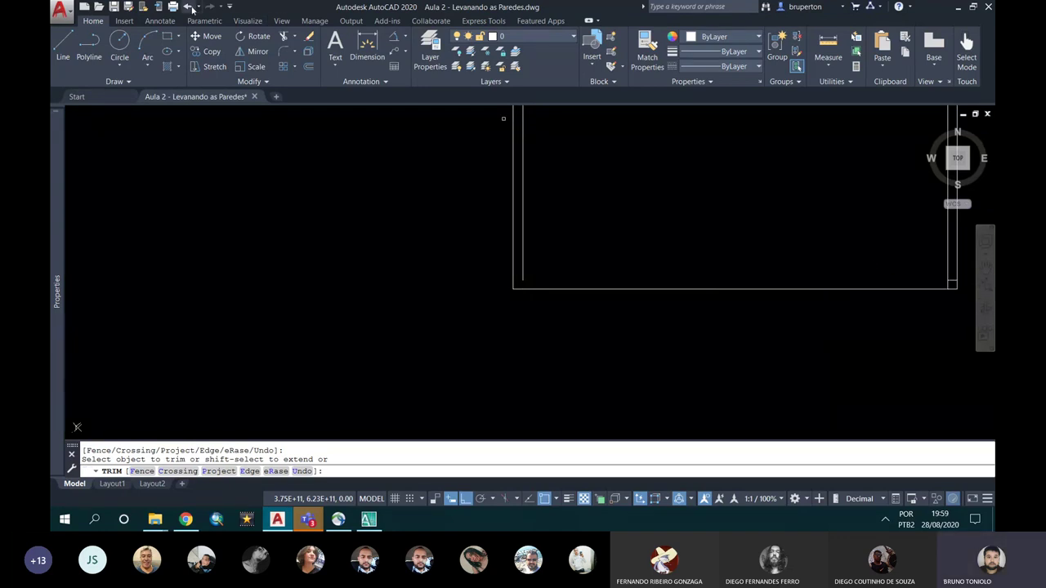
{"action": "left_click", "coordinate": [189, 7]}
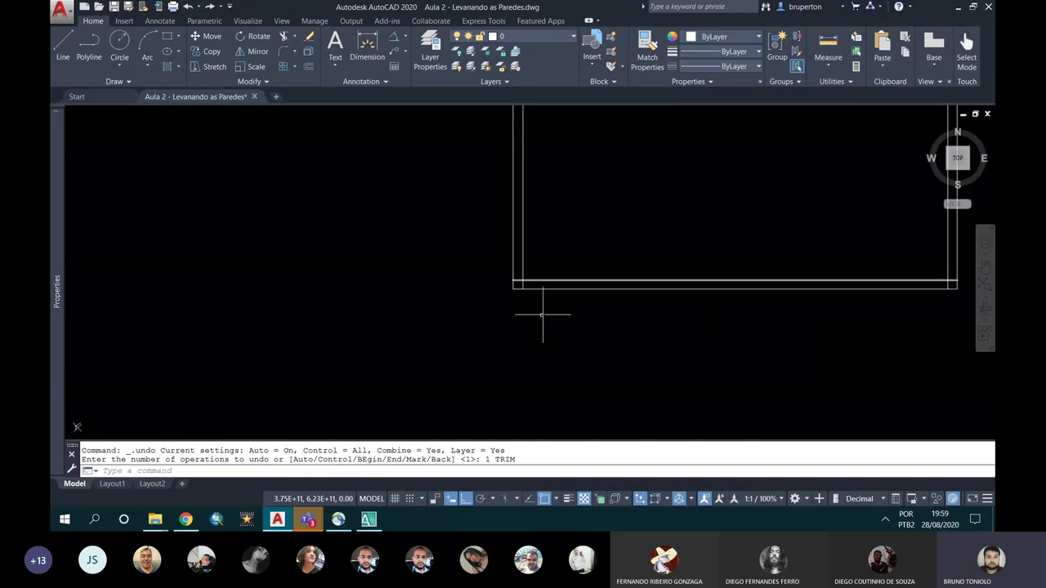
Retrim the overlapping line at the bottom-left corner so the walls meet cleanly, then save 'Aula 2 - Levantando as Paredes'
{"action": "scroll", "coordinate": [544, 314], "scroll_direction": "down", "scroll_amount": 2}
{"action": "scroll", "coordinate": [535, 329], "scroll_direction": "down", "scroll_amount": 2}
{"action": "scroll", "coordinate": [534, 330], "scroll_direction": "up", "scroll_amount": 2}
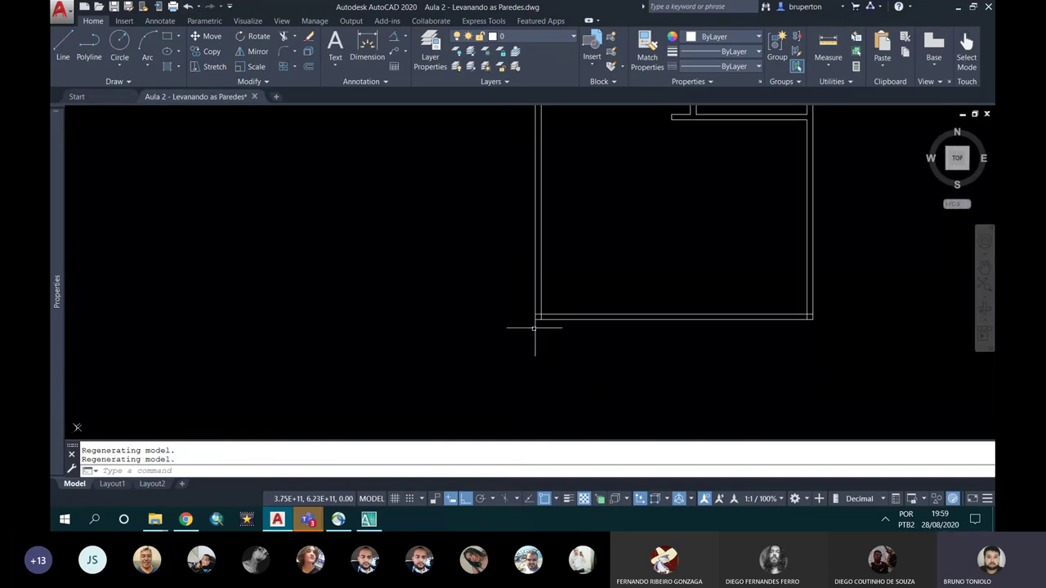
{"action": "type", "text": "tr"}
{"action": "key", "text": "Return"}
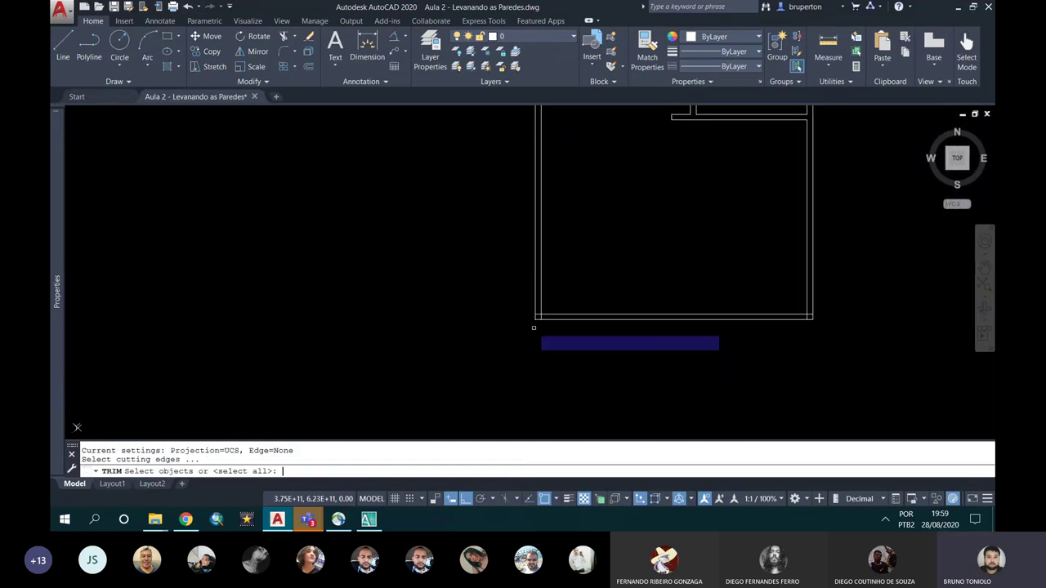
{"action": "key", "text": "Return"}
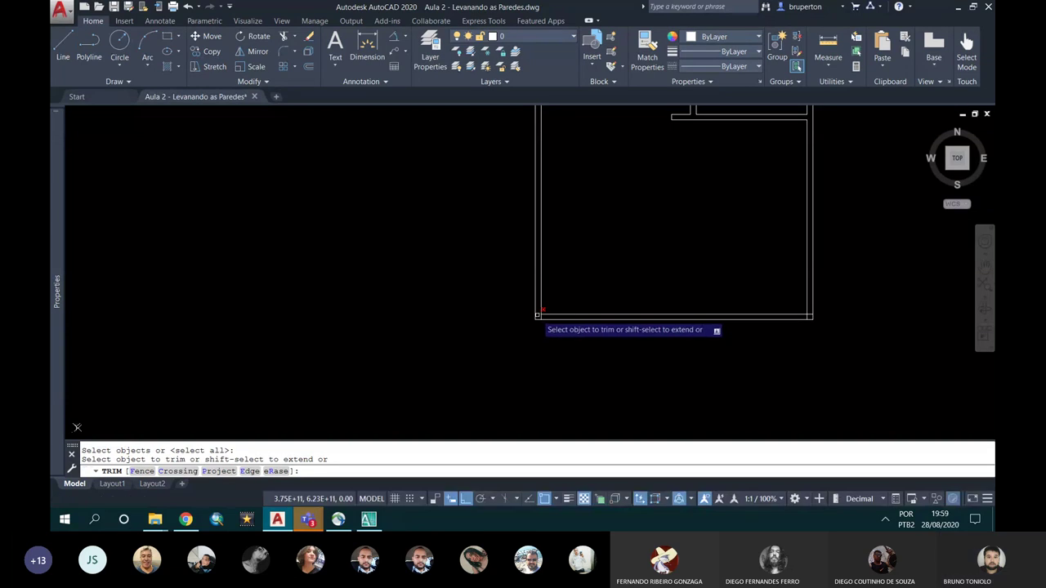
{"action": "left_click", "coordinate": [540, 315]}
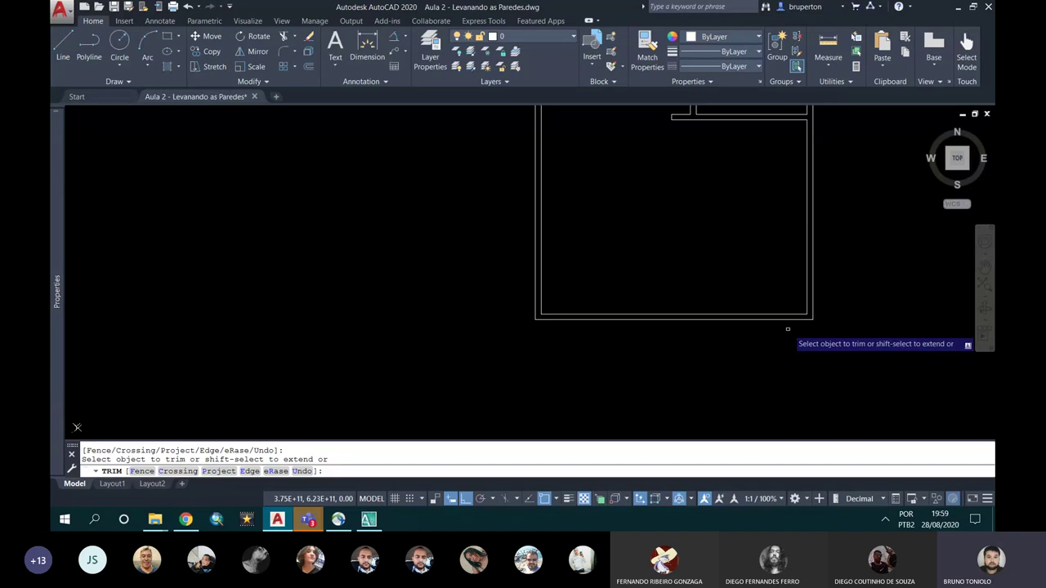
{"action": "middle_click", "coordinate": [788, 329]}
{"action": "middle_click", "coordinate": [788, 328]}
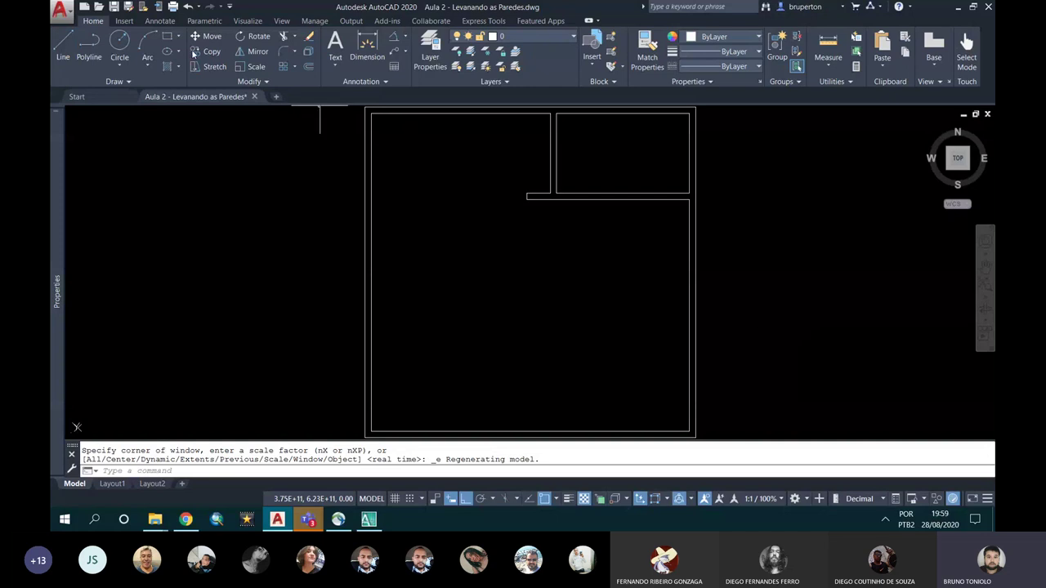
{"action": "left_click", "coordinate": [117, 8]}
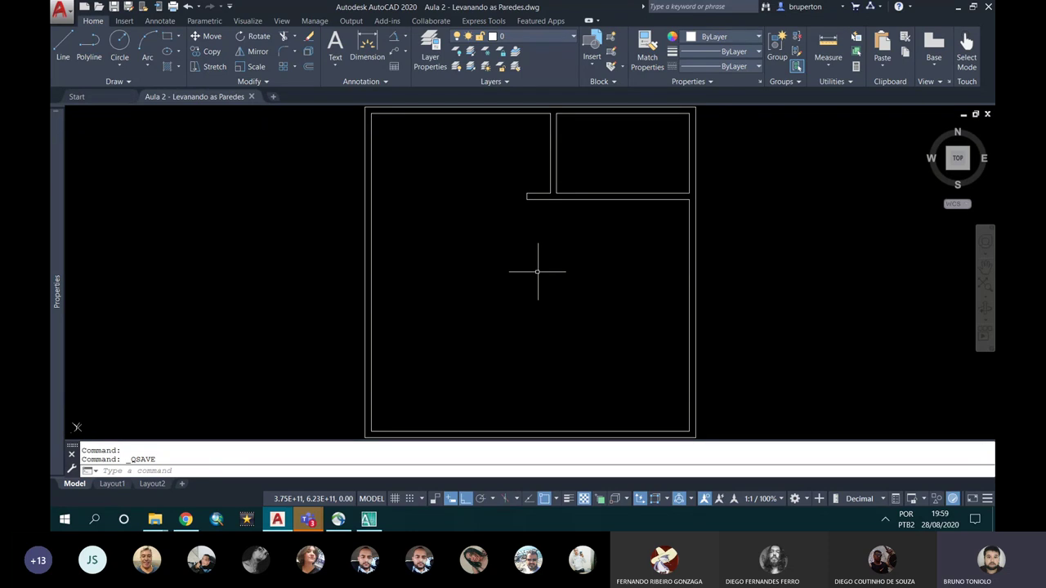
{"action": "left_click", "coordinate": [63, 45]}
{"action": "left_click", "coordinate": [167, 155]}
{"action": "left_click", "coordinate": [278, 156]}
{"action": "left_click", "coordinate": [278, 261]}
{"action": "left_click", "coordinate": [191, 261]}
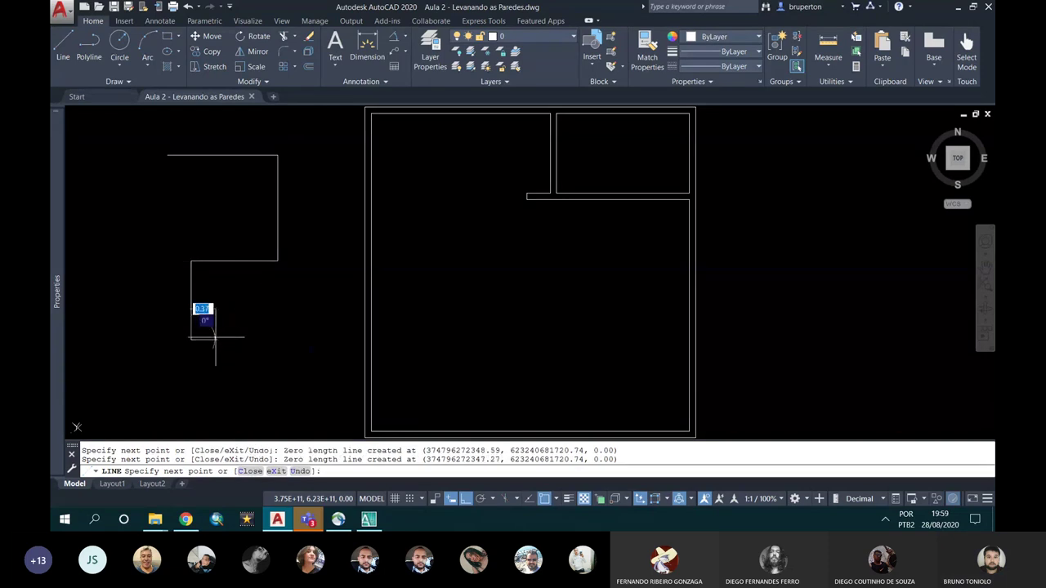
{"action": "left_click", "coordinate": [216, 336]}
{"action": "key", "text": "Return"}
{"action": "type", "text": "l"}
{"action": "key", "text": "Return"}
{"action": "double_click", "coordinate": [240, 219]}
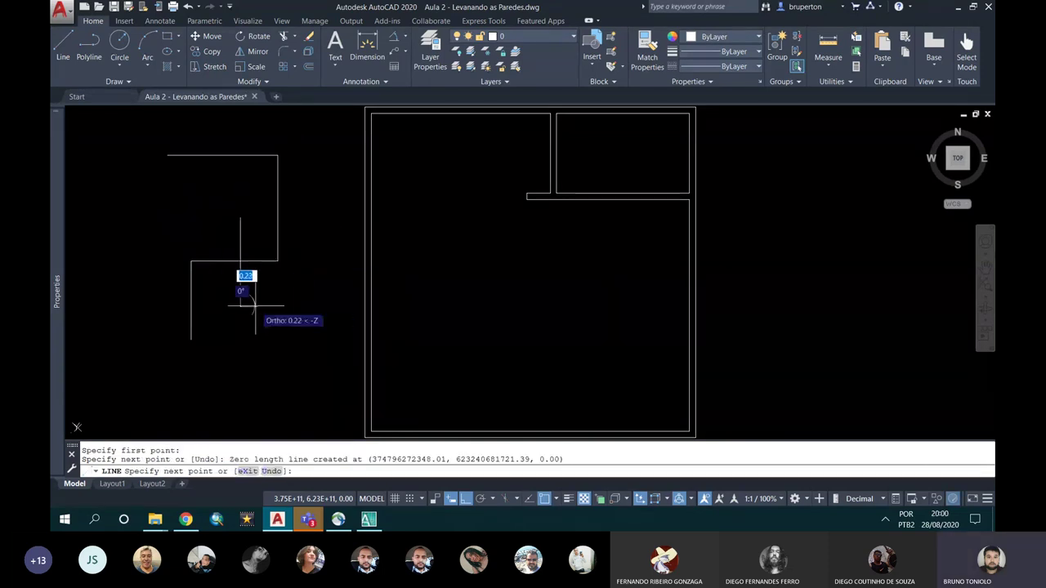
{"action": "left_click", "coordinate": [256, 306]}
{"action": "key", "text": "Return"}
{"action": "type", "text": "o"}
{"action": "key", "text": "Return"}
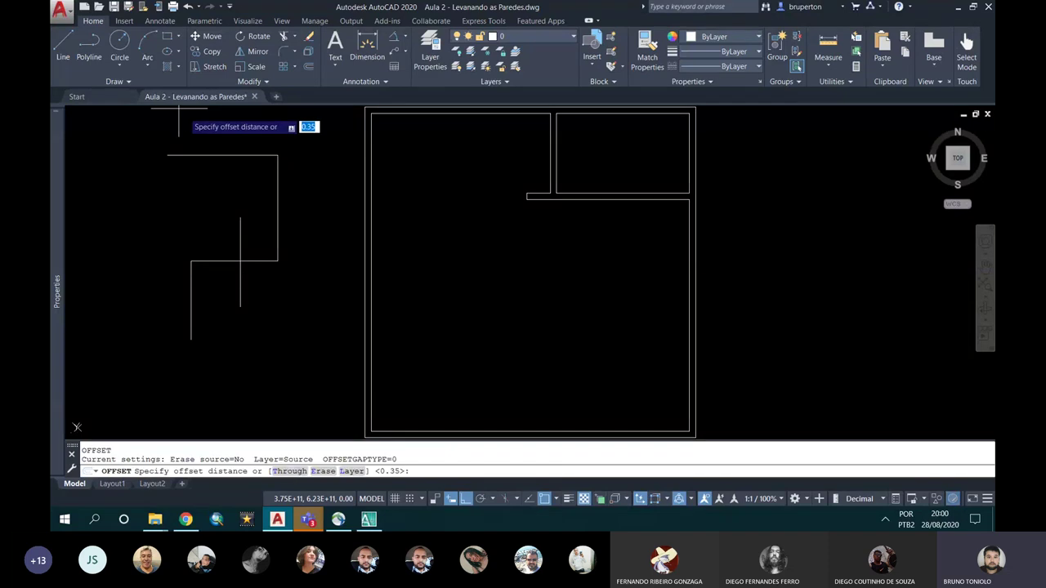
{"action": "key", "text": "Return"}
{"action": "left_click", "coordinate": [223, 155]}
{"action": "left_click", "coordinate": [273, 198]}
{"action": "left_click", "coordinate": [277, 204]}
{"action": "left_click", "coordinate": [265, 219]}
{"action": "key", "text": "Return"}
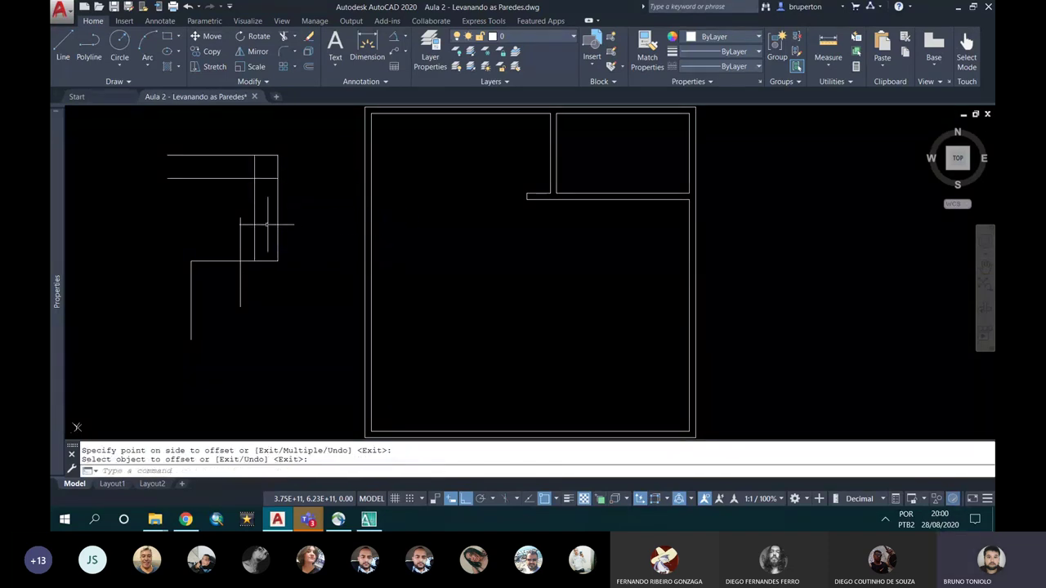
{"action": "type", "text": "tr"}
{"action": "key", "text": "Return"}
{"action": "key", "text": "Return"}
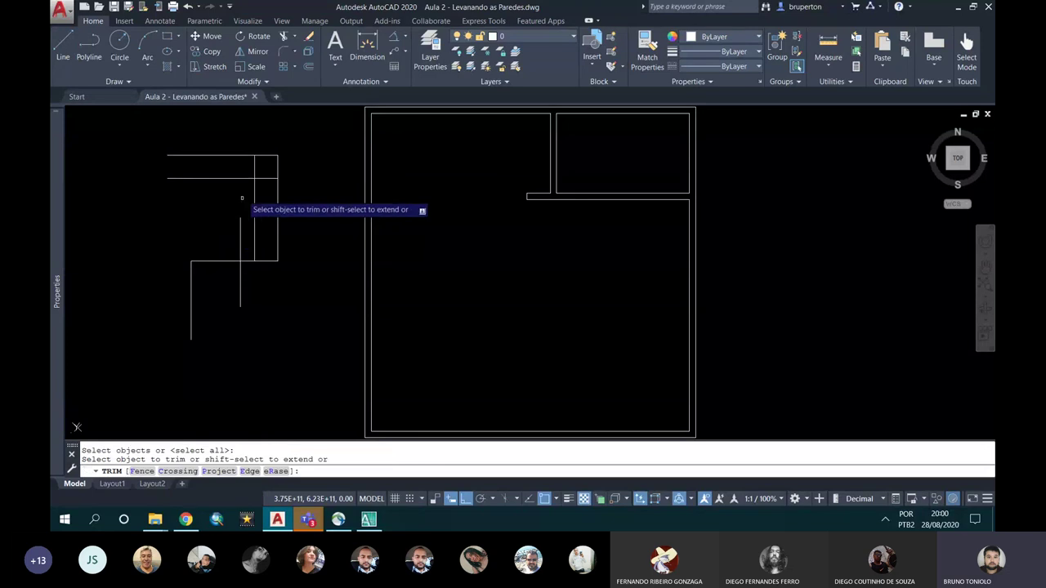
{"action": "left_click", "coordinate": [248, 177]}
{"action": "left_click", "coordinate": [254, 164]}
{"action": "left_click", "coordinate": [259, 177]}
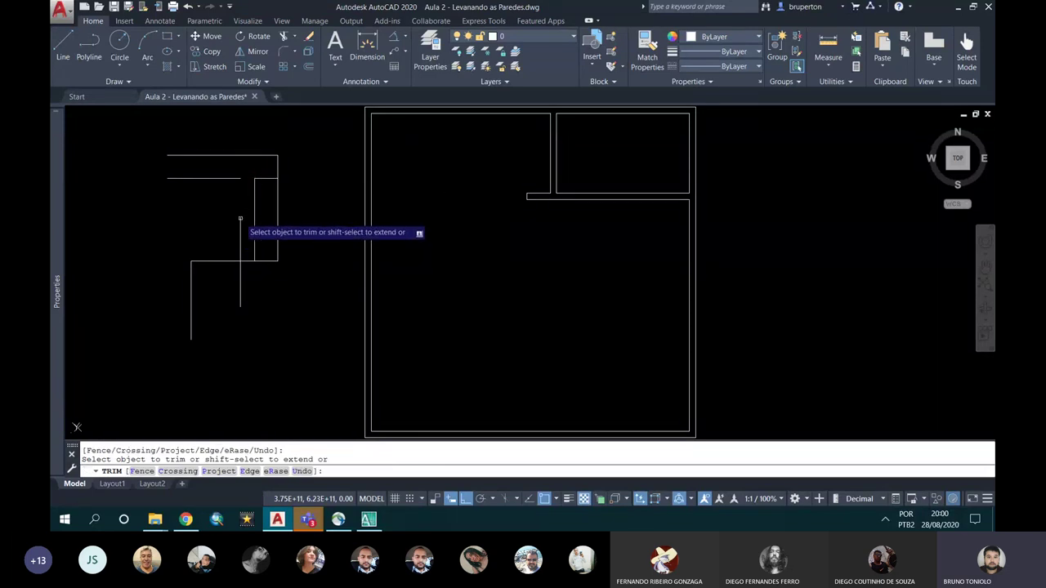
{"action": "key", "text": "Escape"}
{"action": "key", "text": "Escape"}
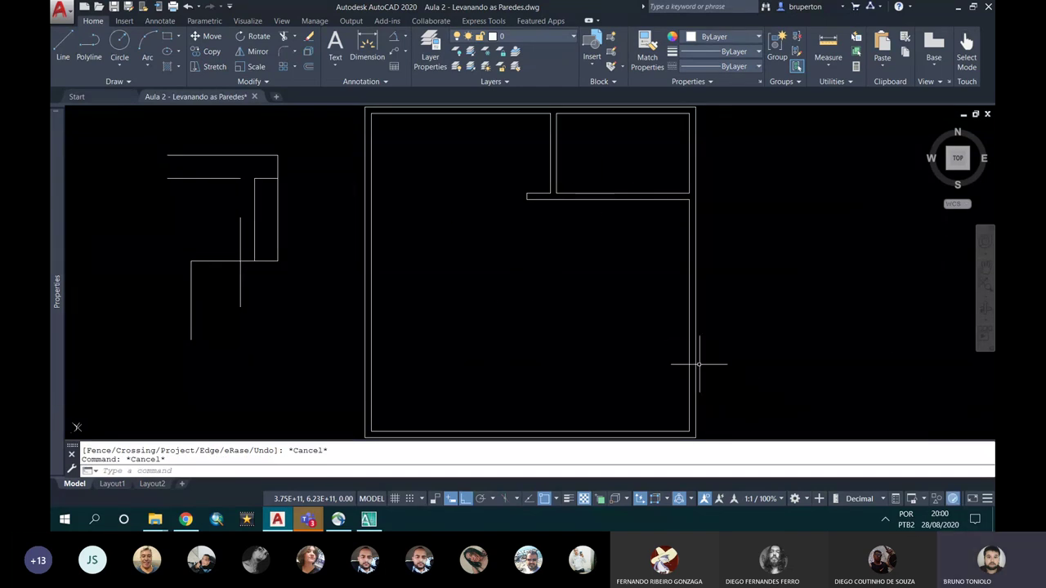
{"action": "left_click", "coordinate": [148, 138]}
{"action": "left_click", "coordinate": [315, 349]}
{"action": "key", "text": "Delete"}
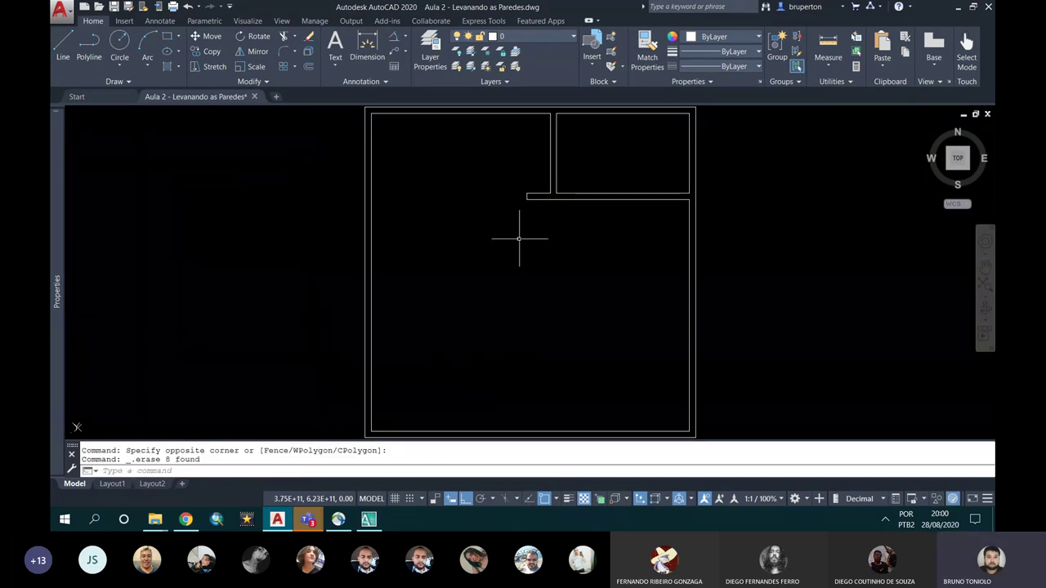
{"action": "middle_click", "coordinate": [520, 237]}
{"action": "middle_click", "coordinate": [521, 238]}
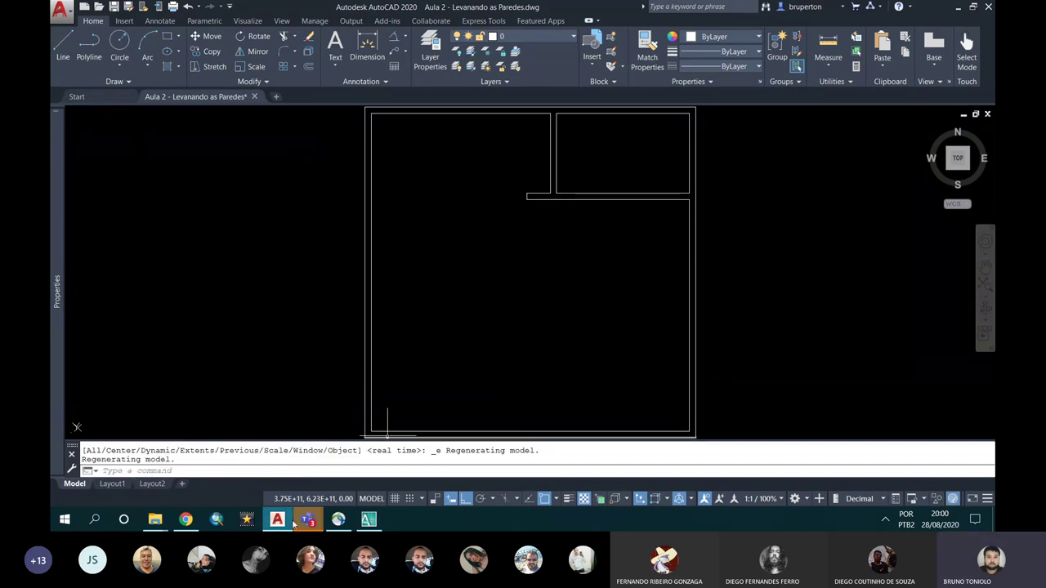
{"action": "mouse_move", "coordinate": [307, 520]}
{"action": "left_click", "coordinate": [440, 453]}
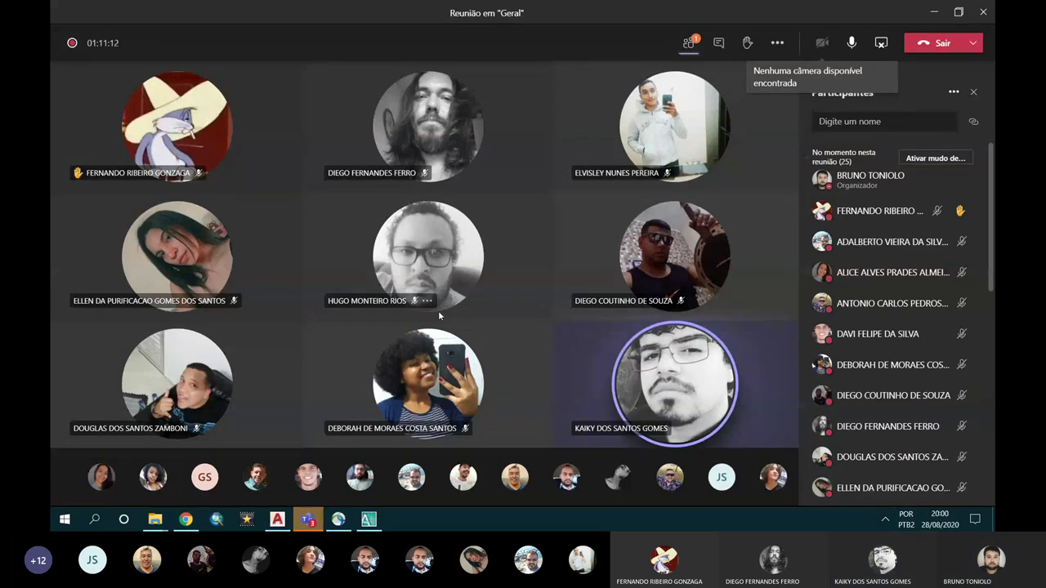
Hide and reshow the participants list, then choose Parar gravação from the meeting's ... menu
{"action": "left_click", "coordinate": [697, 51]}
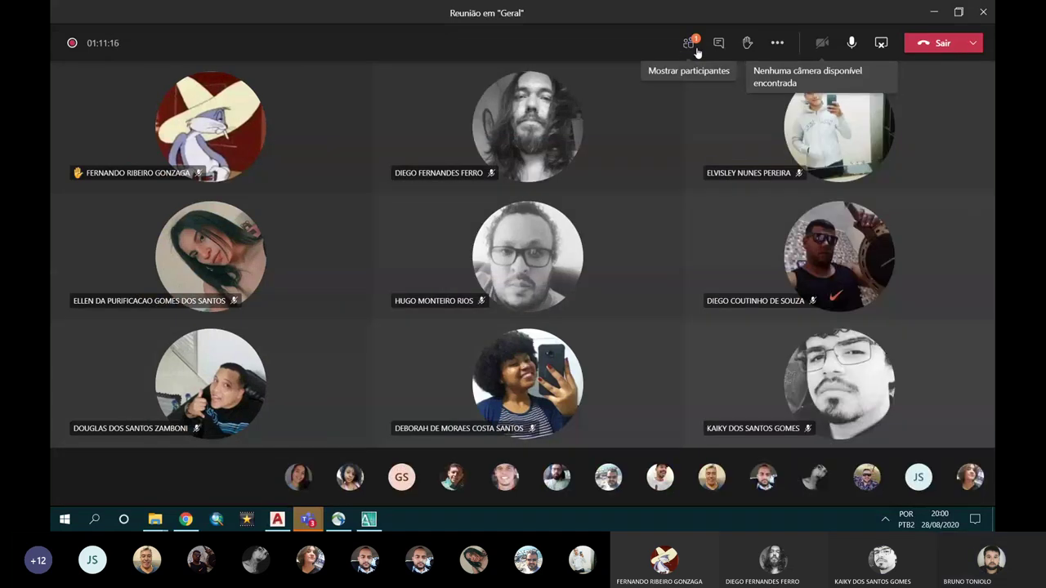
{"action": "left_click", "coordinate": [697, 50]}
{"action": "scroll", "coordinate": [893, 227], "scroll_direction": "down", "scroll_amount": 3}
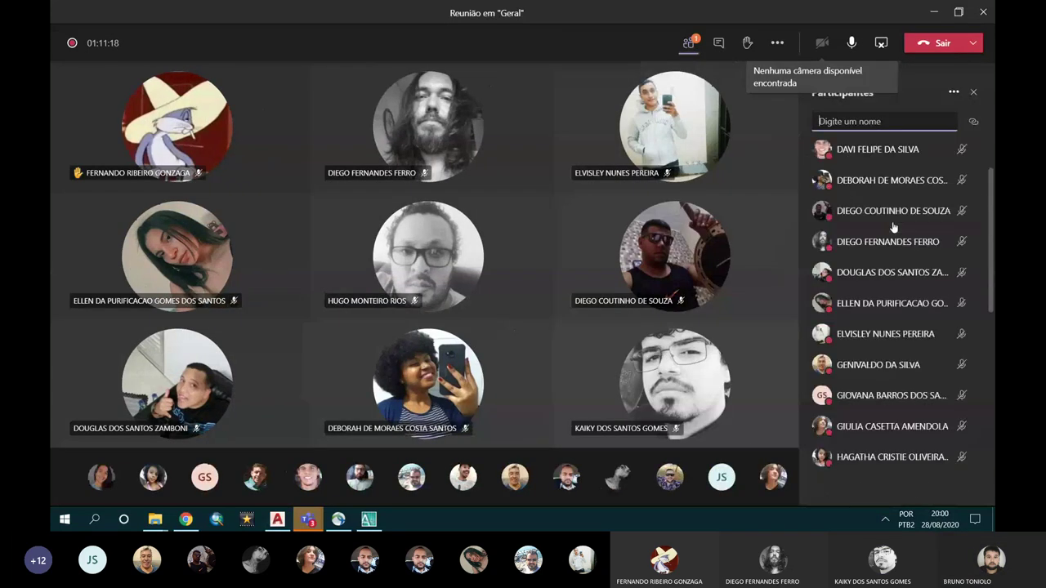
{"action": "scroll", "coordinate": [893, 228], "scroll_direction": "down", "scroll_amount": 5}
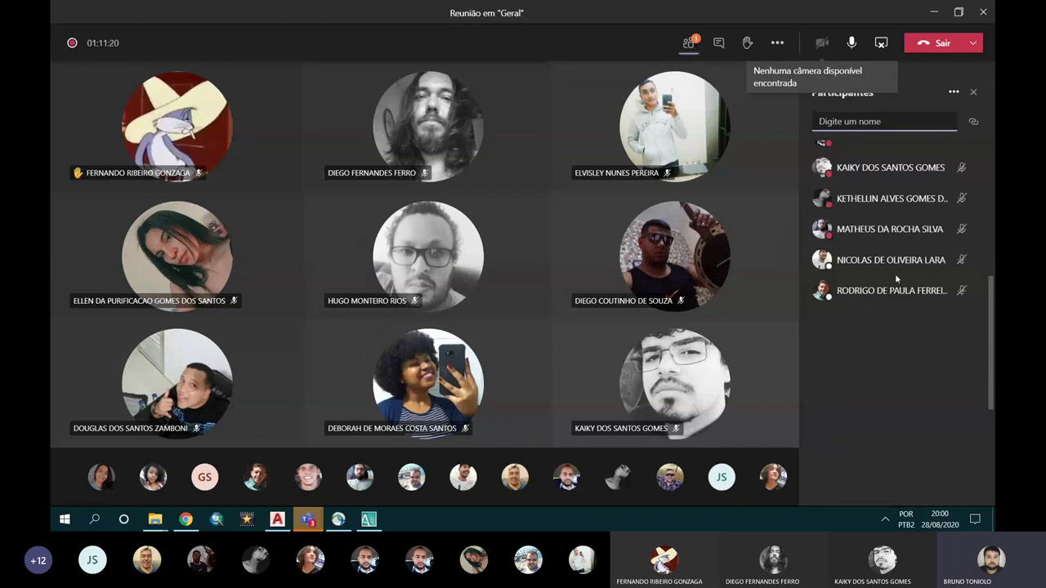
{"action": "scroll", "coordinate": [895, 278], "scroll_direction": "up", "scroll_amount": 3}
{"action": "scroll", "coordinate": [887, 294], "scroll_direction": "up", "scroll_amount": 5}
{"action": "scroll", "coordinate": [882, 270], "scroll_direction": "up", "scroll_amount": 5}
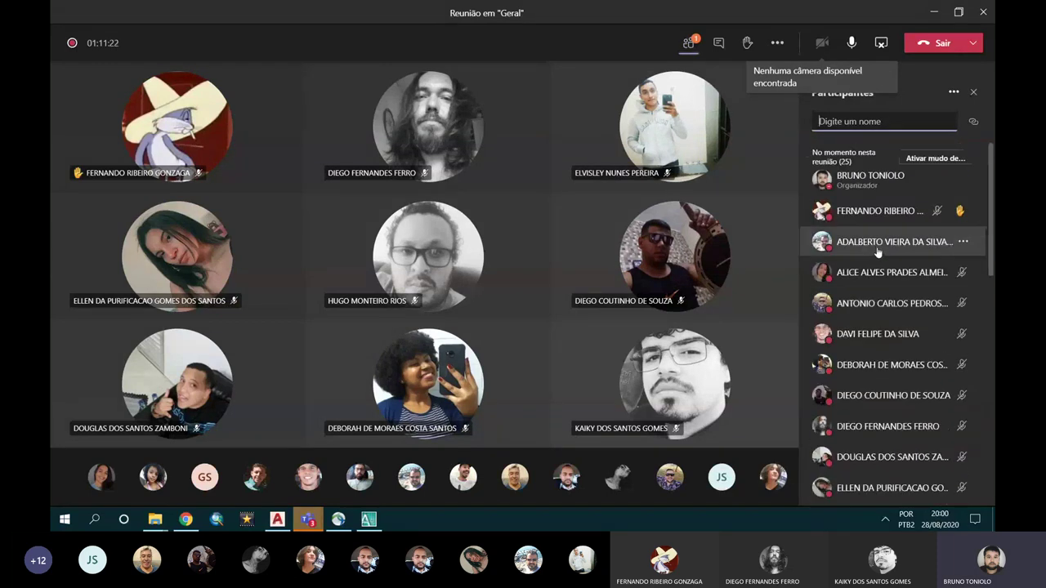
{"action": "scroll", "coordinate": [874, 249], "scroll_direction": "down", "scroll_amount": 5}
{"action": "scroll", "coordinate": [879, 250], "scroll_direction": "up", "scroll_amount": 5}
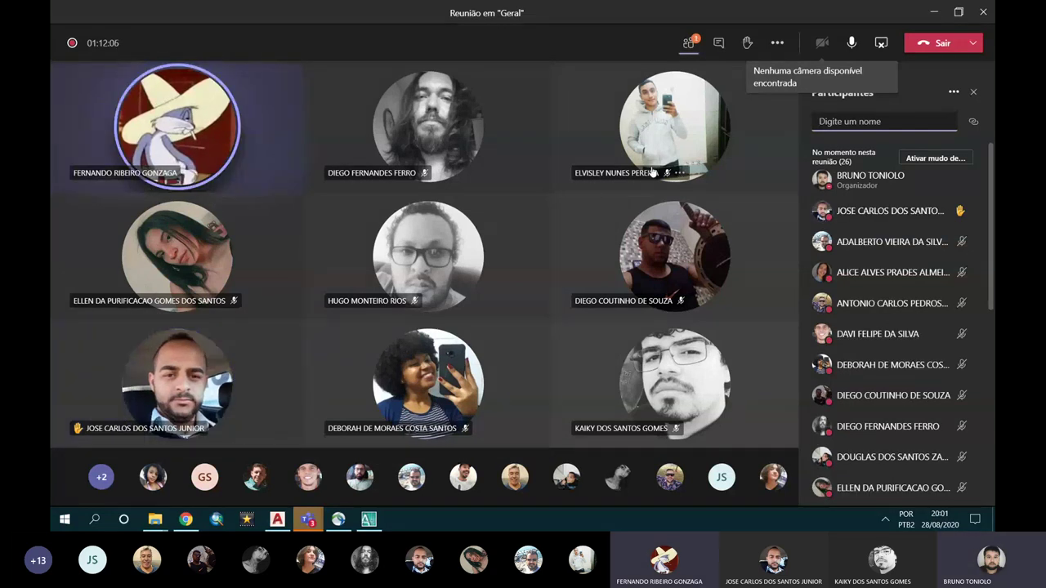
{"action": "left_click", "coordinate": [785, 44]}
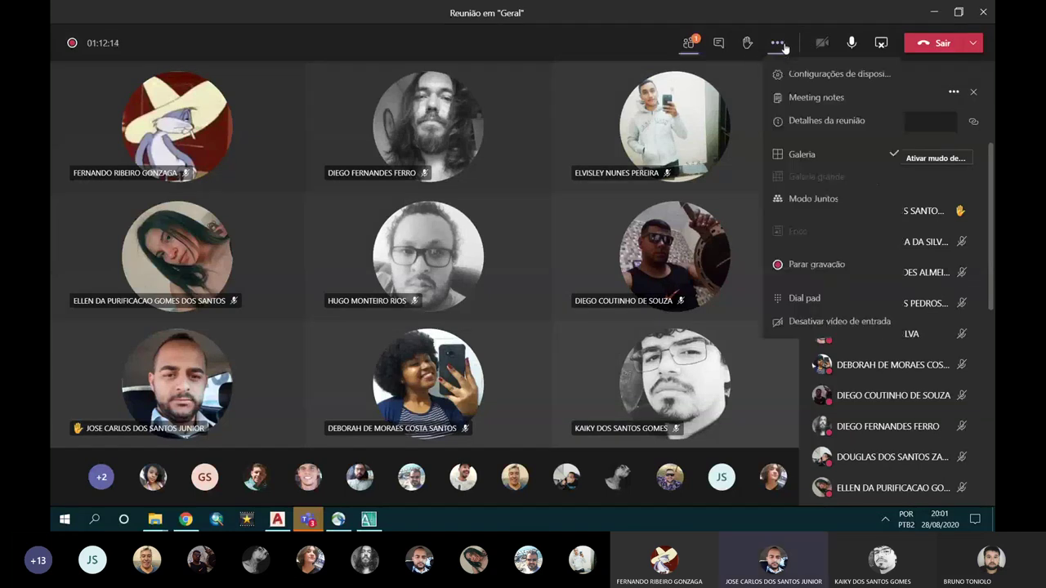
{"action": "left_click", "coordinate": [769, 264]}
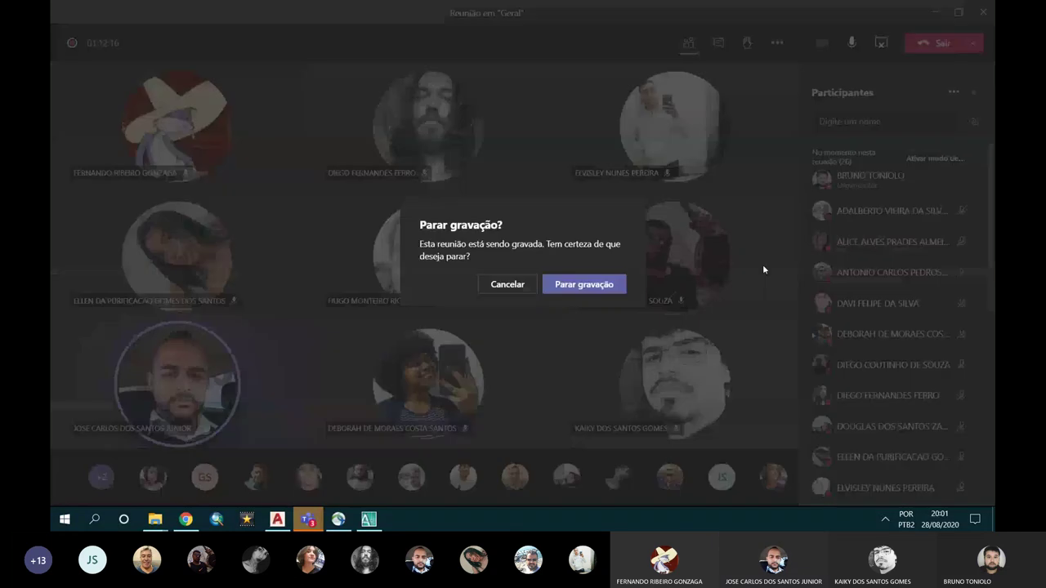